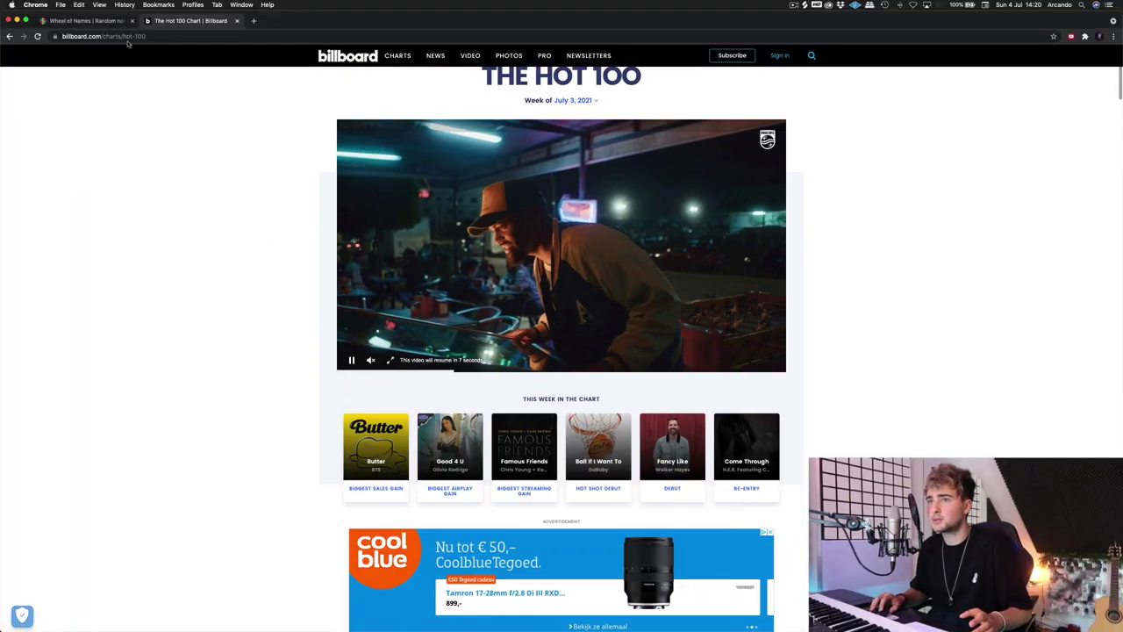
- Go to the Wheel of Names page and spin the wheel of chart songs to pick a random track
{"action": "left_click", "coordinate": [90, 20]}
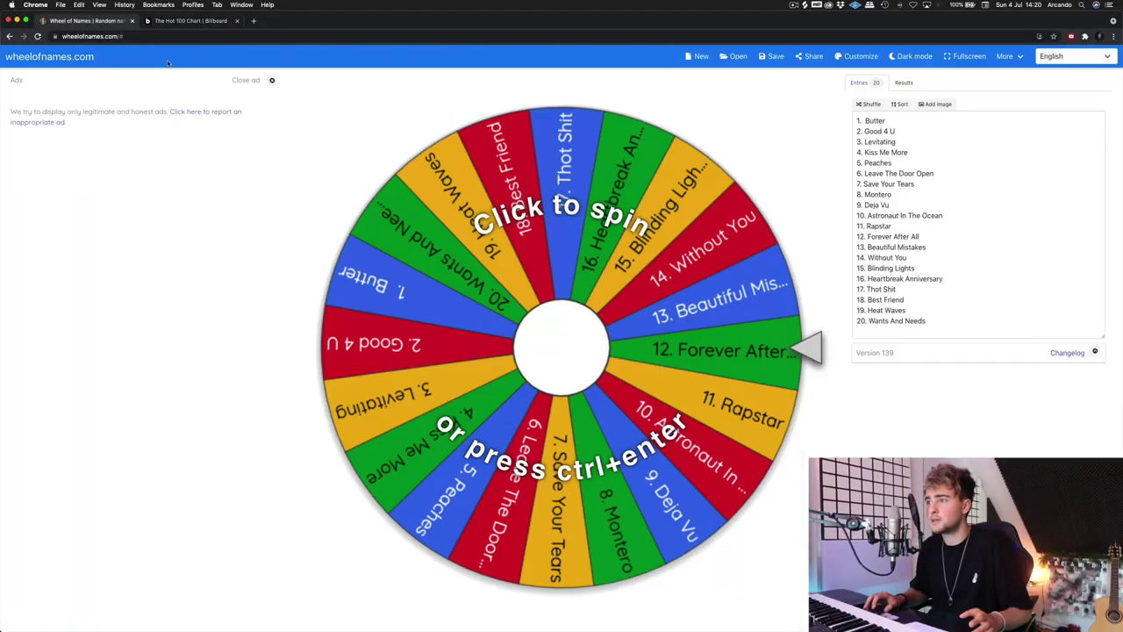
{"action": "left_click", "coordinate": [346, 258]}
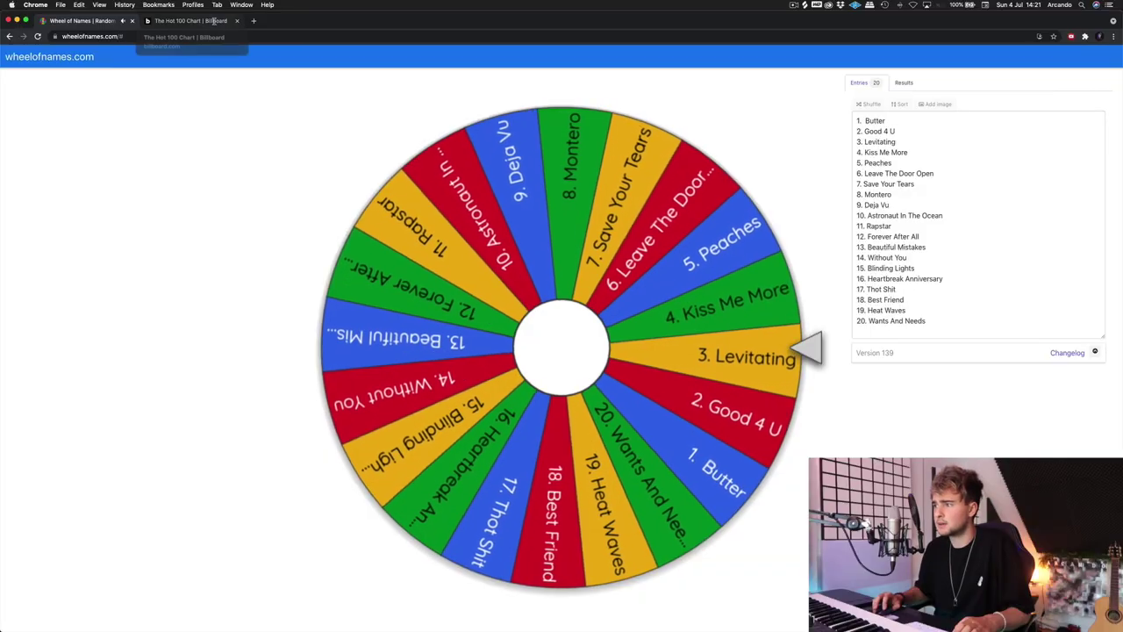
- Open youtube.com in a new tab, find Dua Lipa's Levitating music video via search and skip ahead in it
{"action": "left_click", "coordinate": [253, 21]}
{"action": "type", "text": "youtube.com"}
{"action": "key", "text": "Return"}
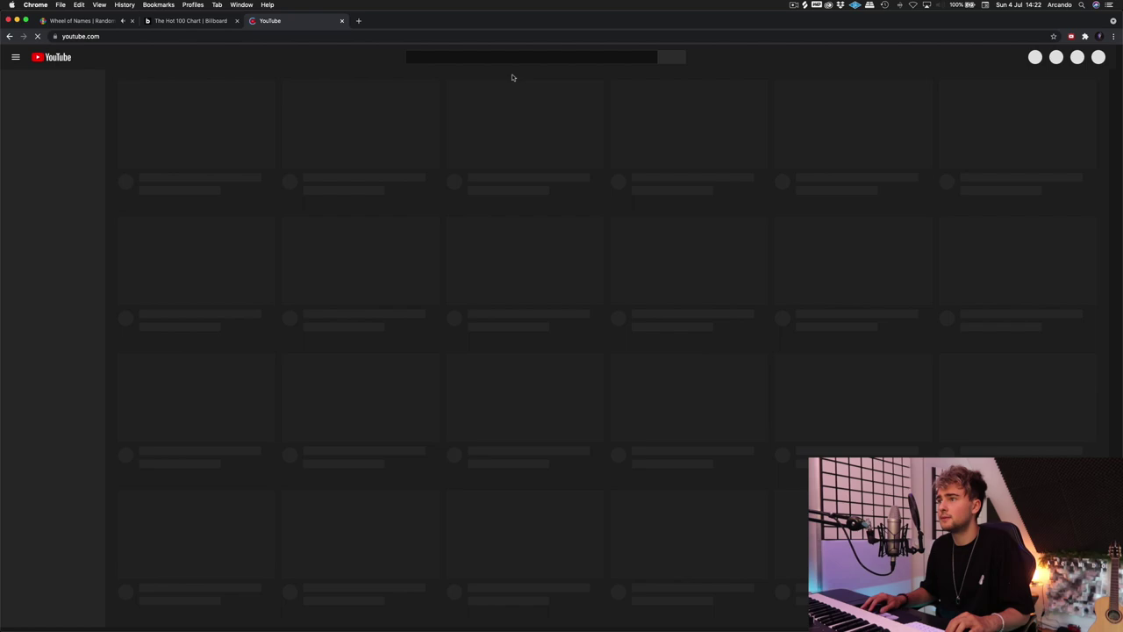
{"action": "left_click", "coordinate": [511, 56]}
{"action": "type", "text": "dua lipa"}
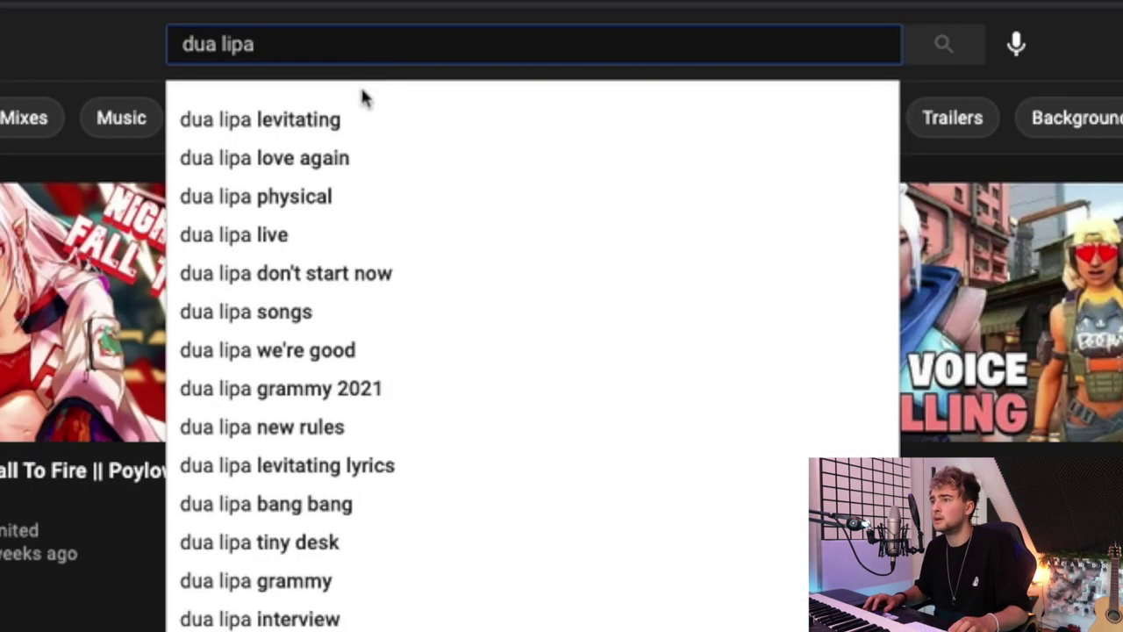
{"action": "left_click", "coordinate": [364, 120]}
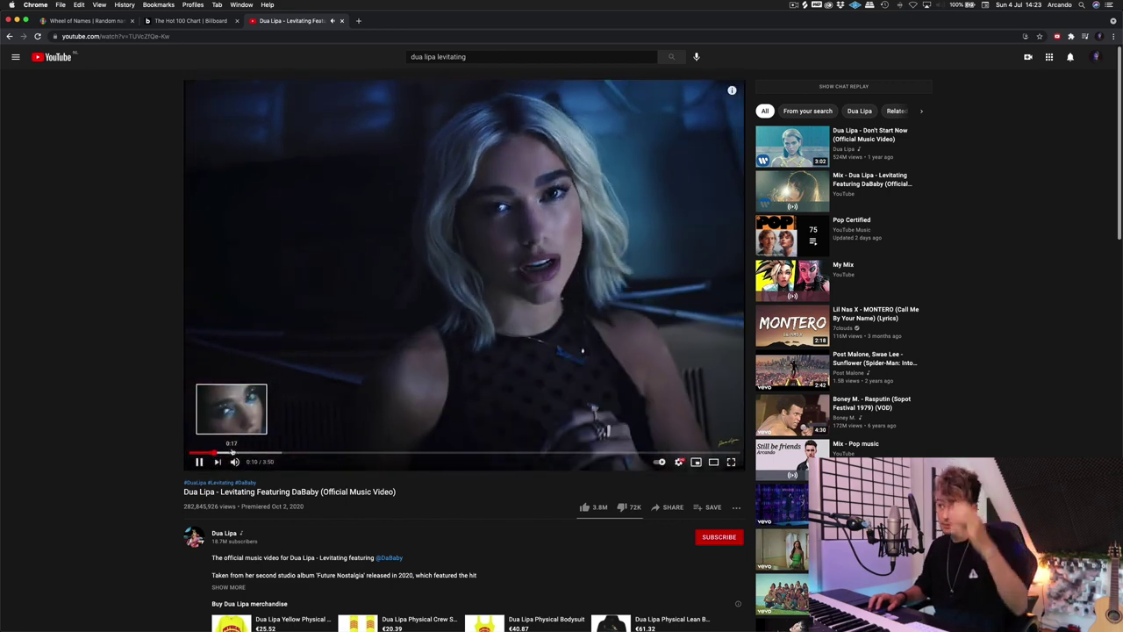
{"action": "left_click", "coordinate": [276, 454]}
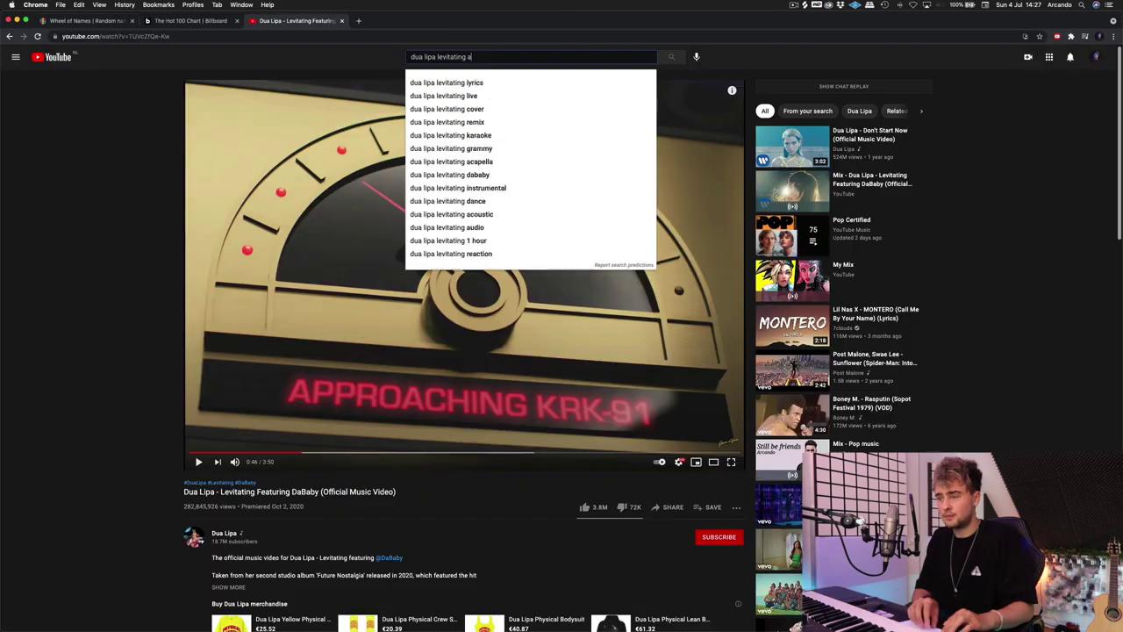
- Search YouTube for "dua lipa levitating acapella" and play the Dua Lipa - Levitating (Acapella) video
{"action": "type", "text": "acapella"}
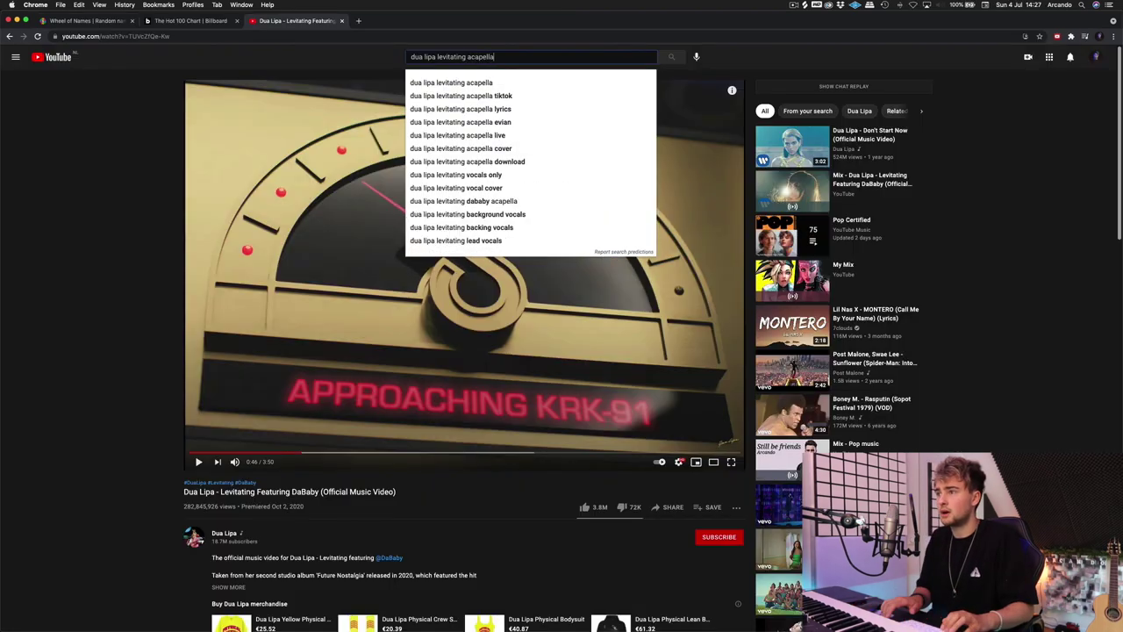
{"action": "key", "text": "Return"}
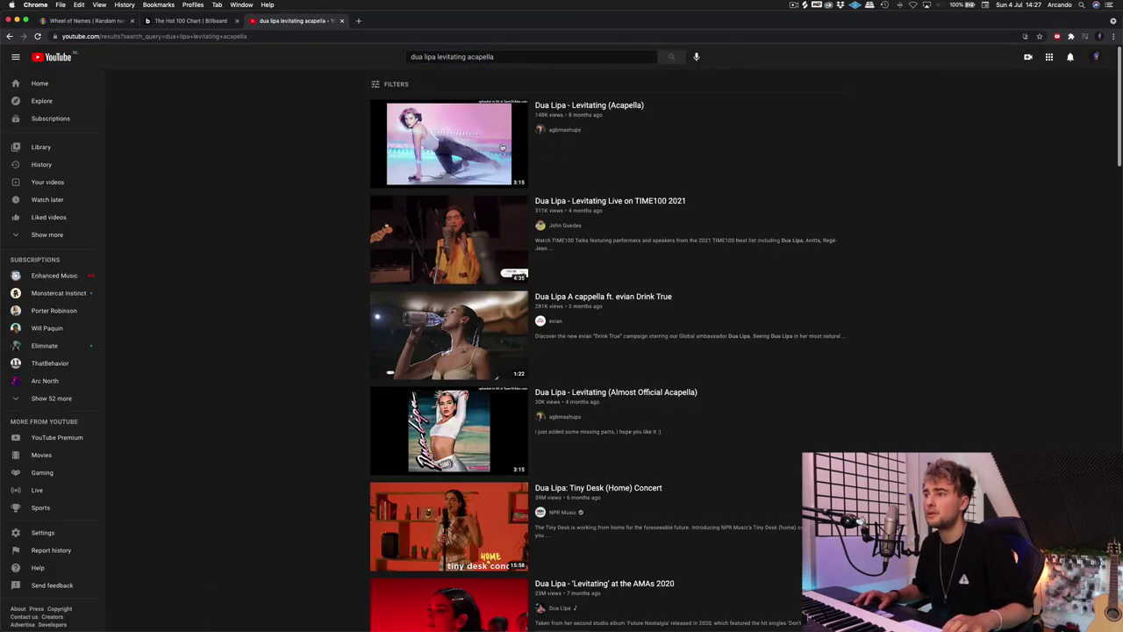
{"action": "left_click", "coordinate": [502, 147]}
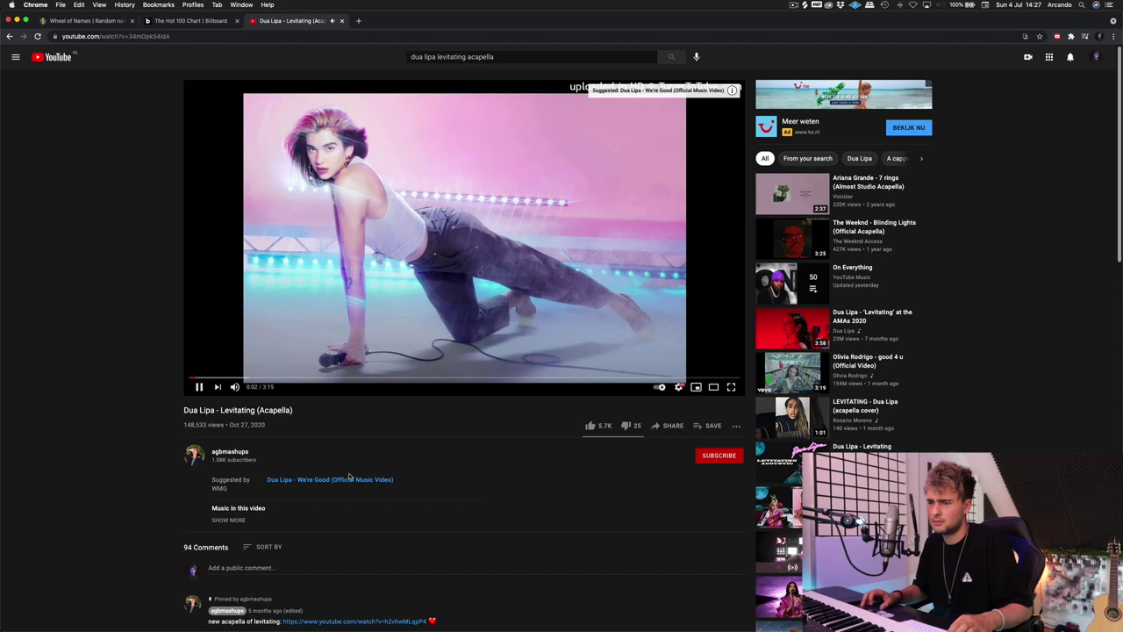
{"action": "scroll", "coordinate": [349, 477], "scroll_direction": "down", "scroll_amount": 3}
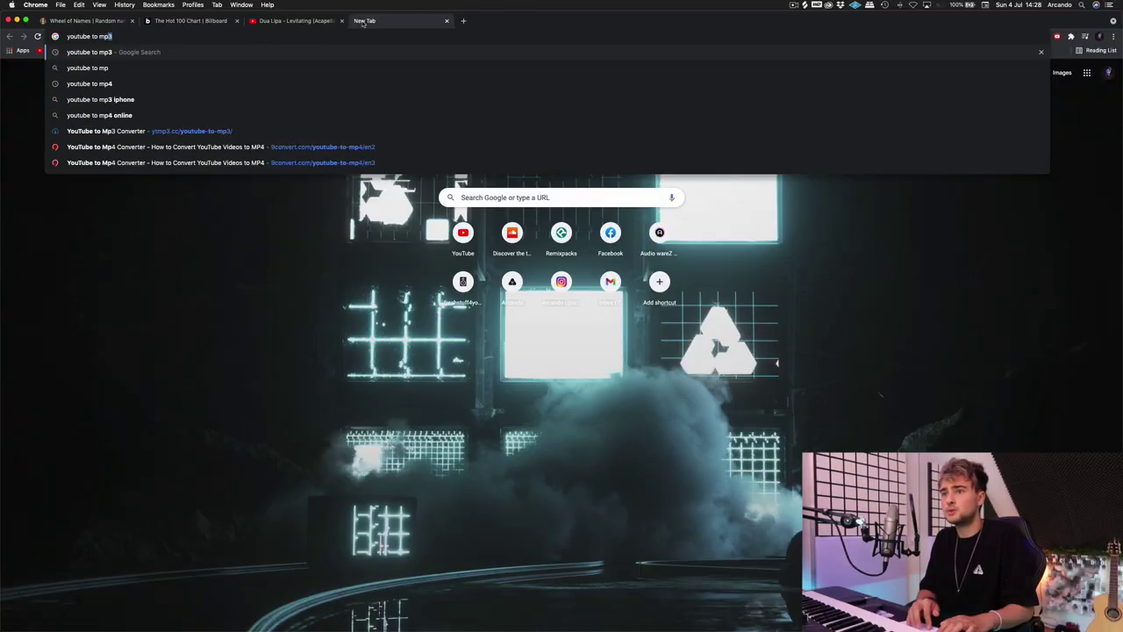
- Open a YouTube to MP3 converter in a new tab, convert the acapella video's URL and download the MP3
{"action": "key", "text": "Return"}
{"action": "left_click", "coordinate": [320, 25]}
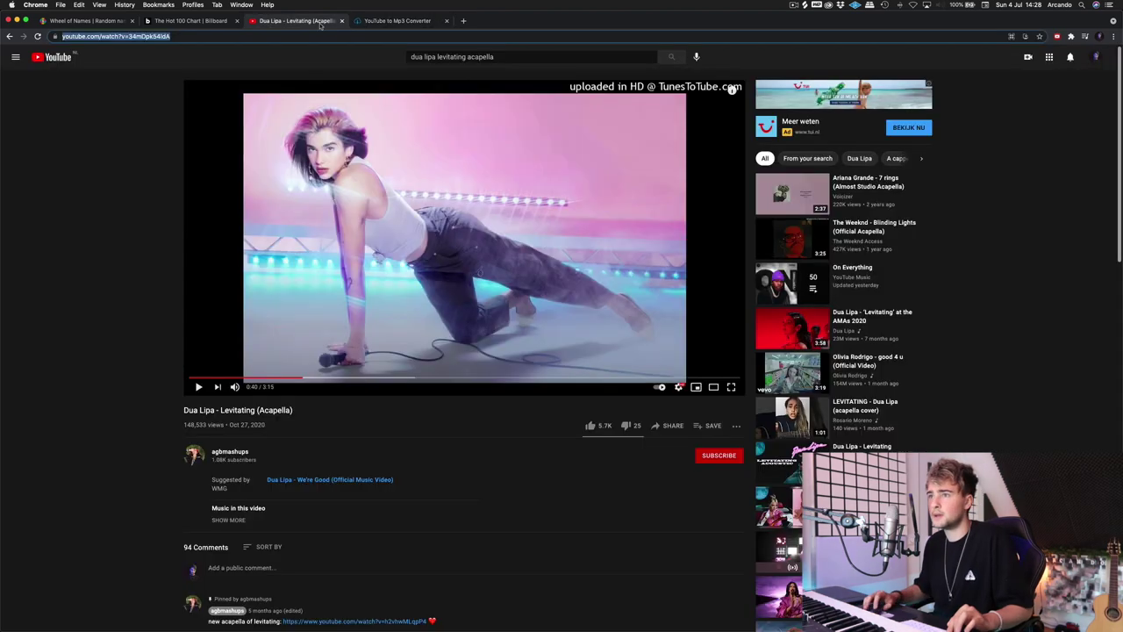
{"action": "double_click", "coordinate": [342, 38]}
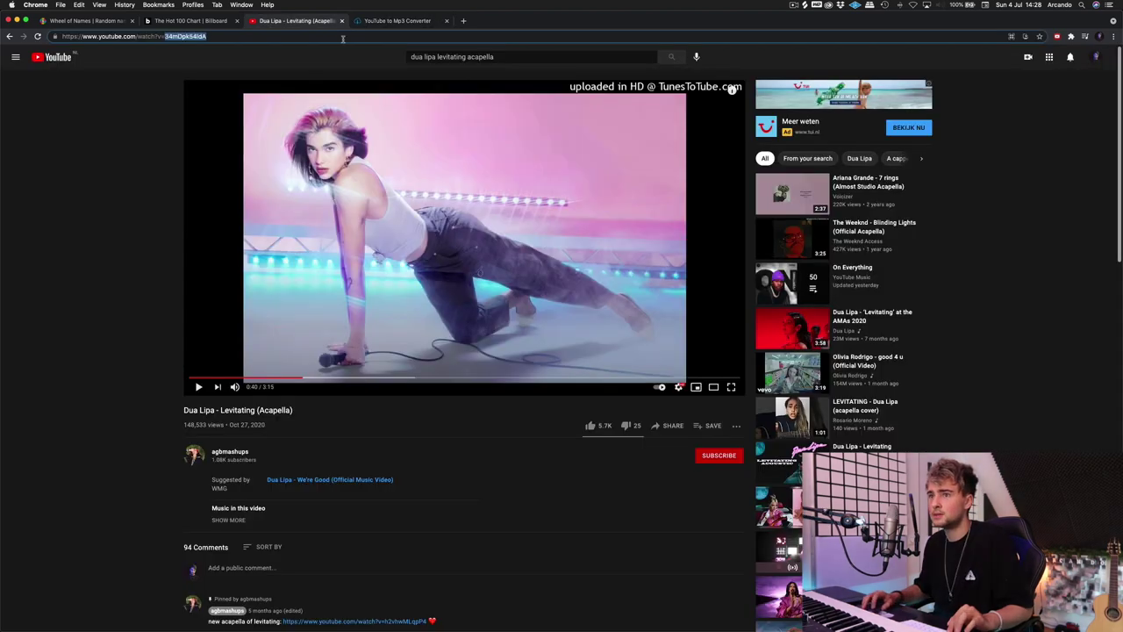
{"action": "left_click", "coordinate": [398, 20]}
{"action": "type", "text": "https://www.youtube.com/watch?v=34mDpk5I4dA"}
{"action": "left_click", "coordinate": [661, 148]}
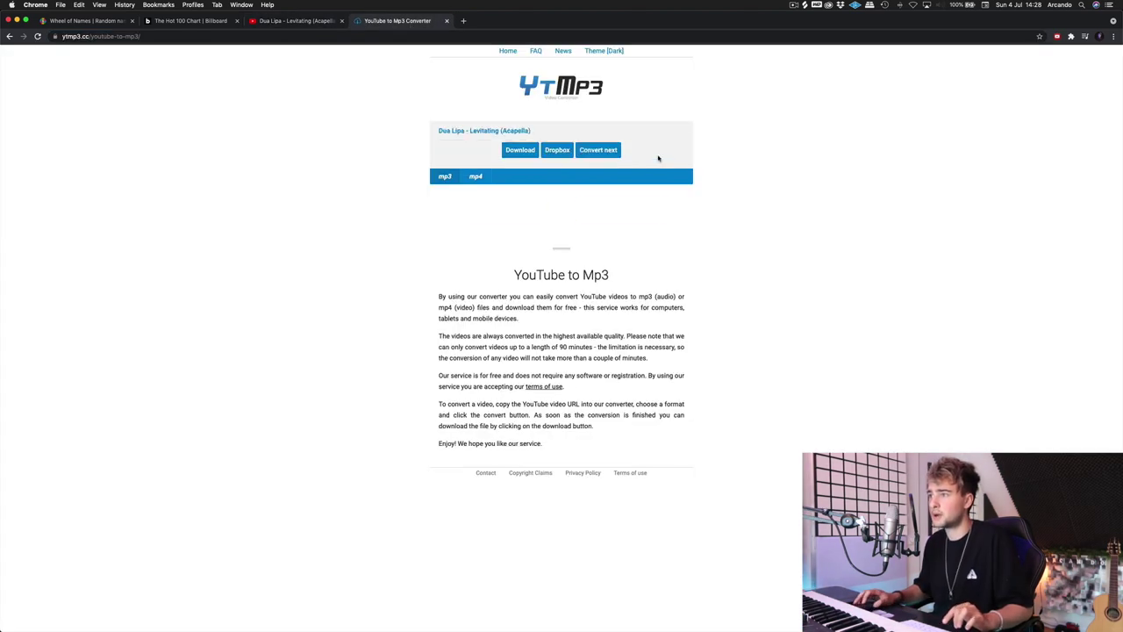
{"action": "left_click", "coordinate": [517, 148]}
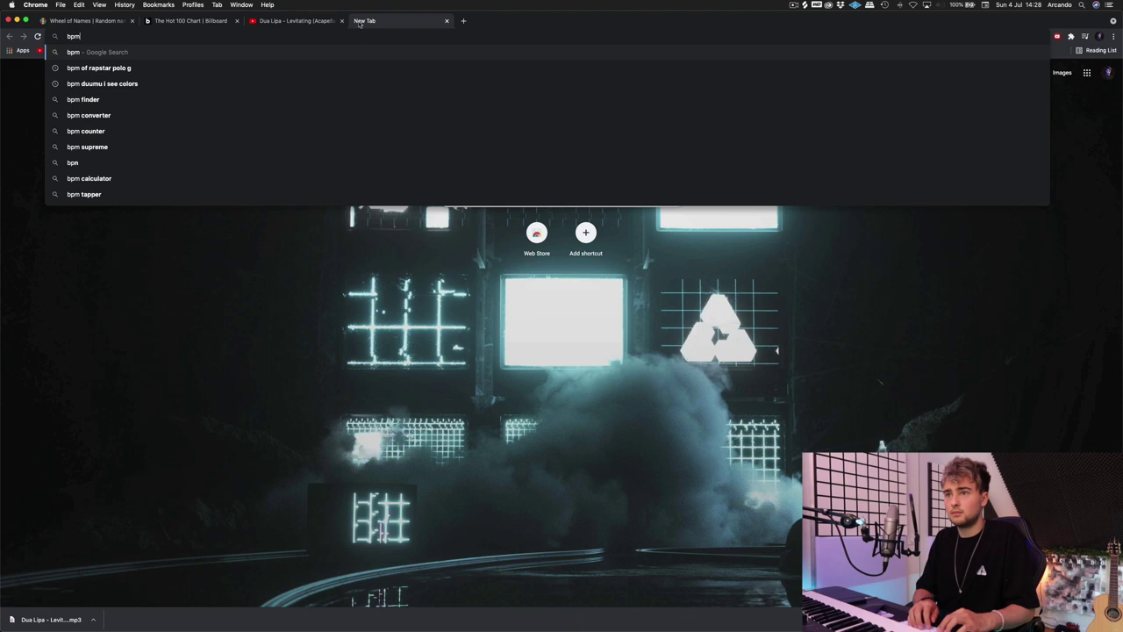
- Search the web in a new tab for the BPM of Levitating with the query "bpm levetating"
{"action": "type", "text": "levetati"}
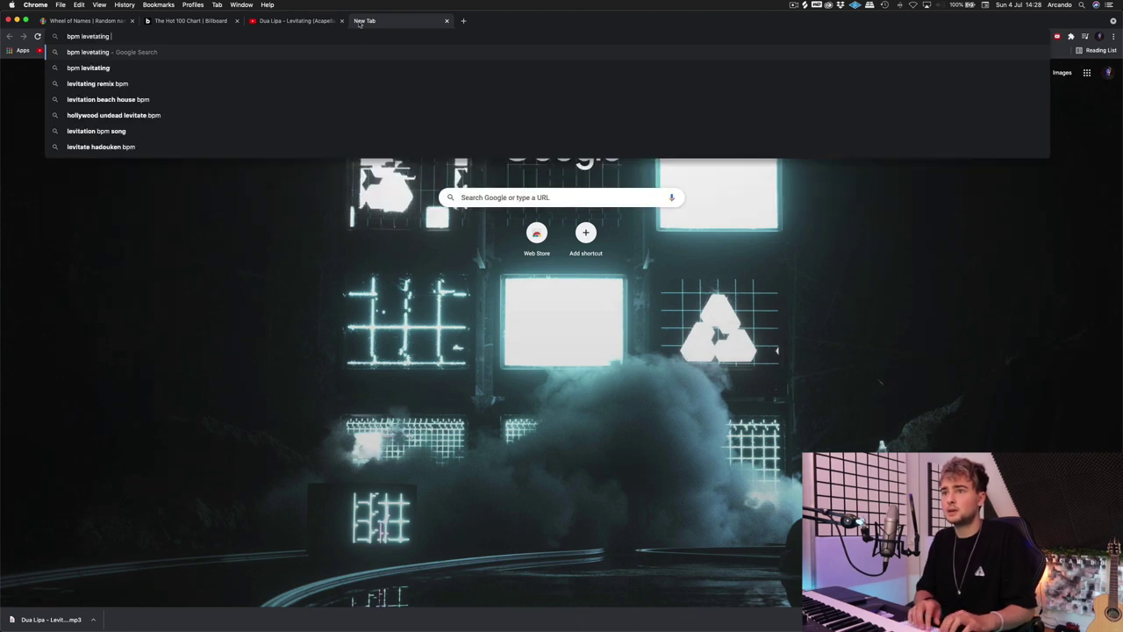
{"action": "type", "text": "ng"}
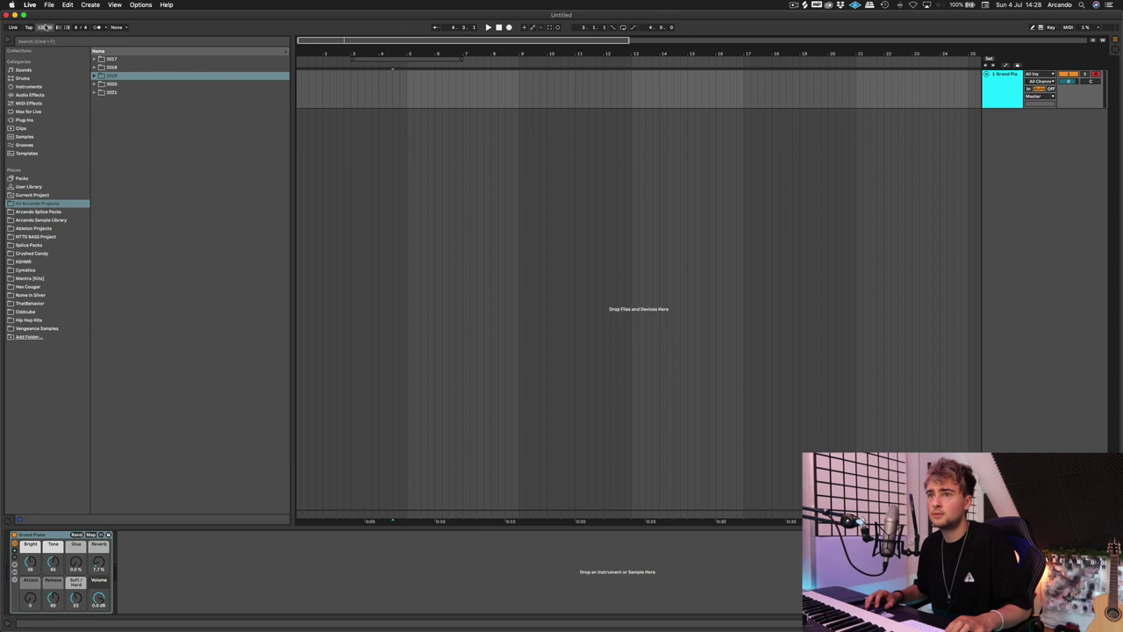
- Switch to Ableton Live, set the project tempo to 103 BPM and place the downloaded acapella on a new track at bar 3
{"action": "left_click_drag", "start_coordinate": [46, 27], "coordinate": [45, 36]}
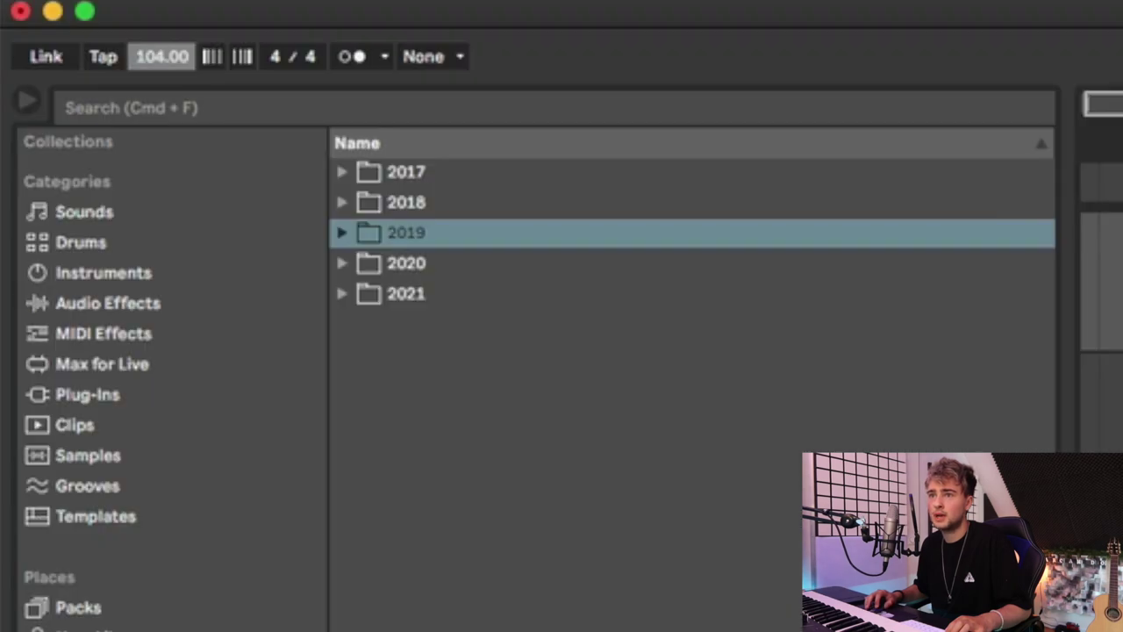
{"action": "left_click_drag", "start_coordinate": [162, 56], "coordinate": [162, 61]}
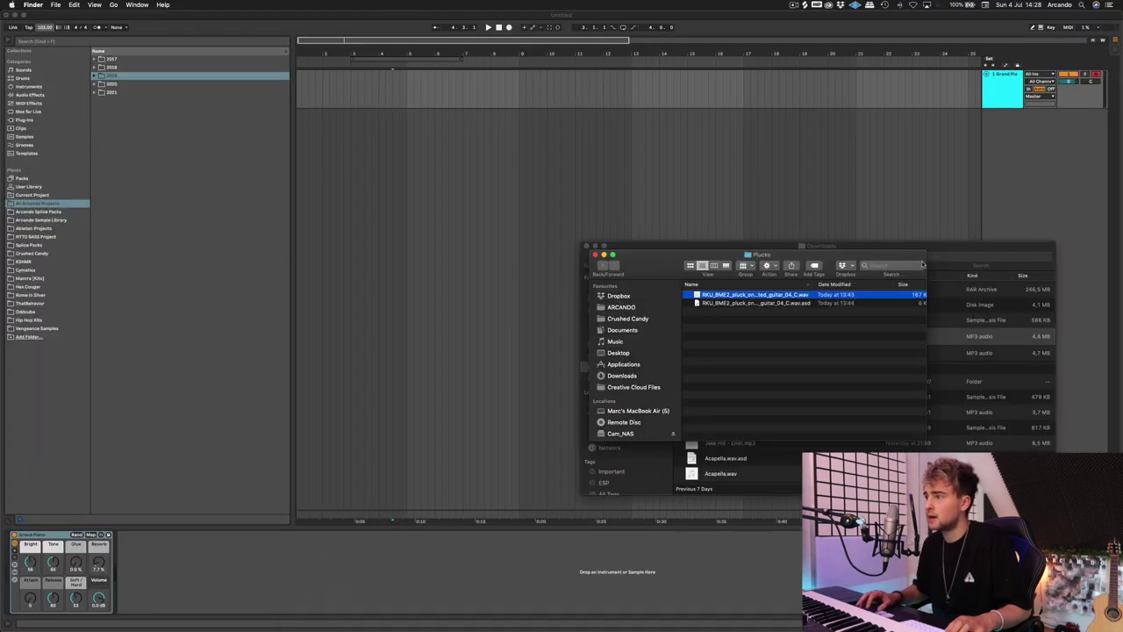
{"action": "left_click", "coordinate": [909, 264]}
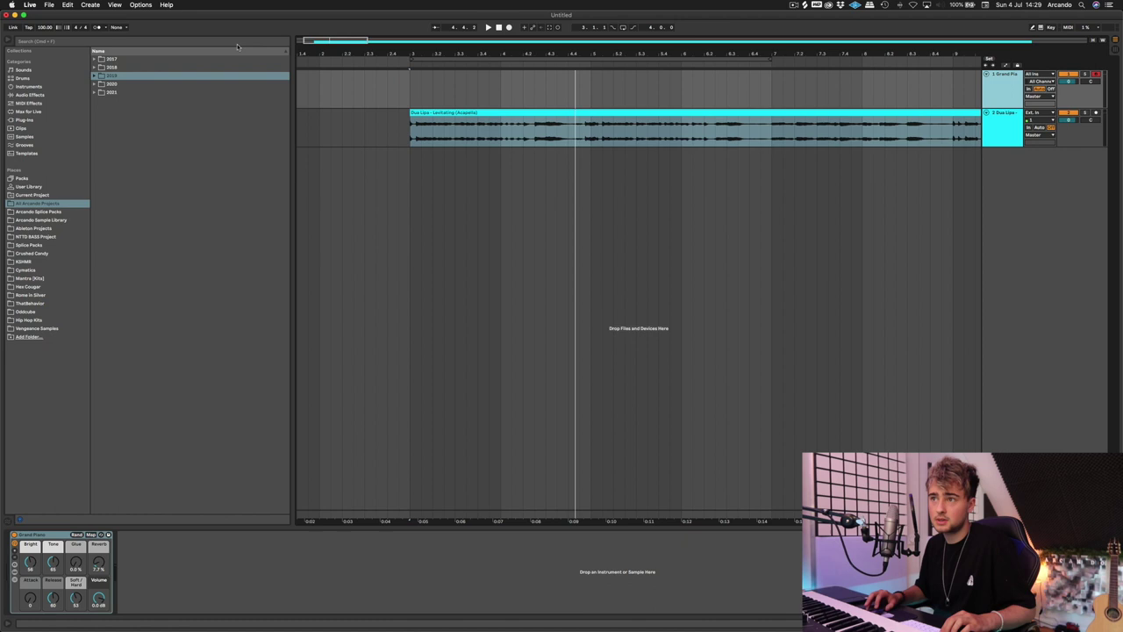
- Find "reese" in the browser, load the Arcando Reese Bass rack on a new track and unfold that track
{"action": "left_click", "coordinate": [237, 43]}
{"action": "type", "text": "reese"}
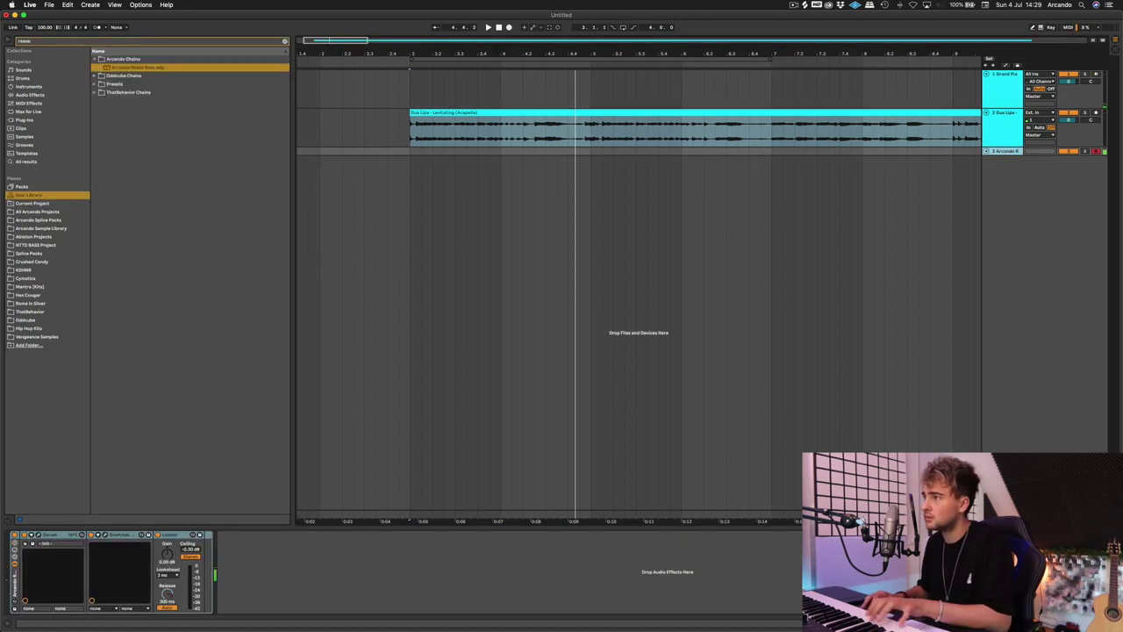
{"action": "left_click", "coordinate": [988, 151]}
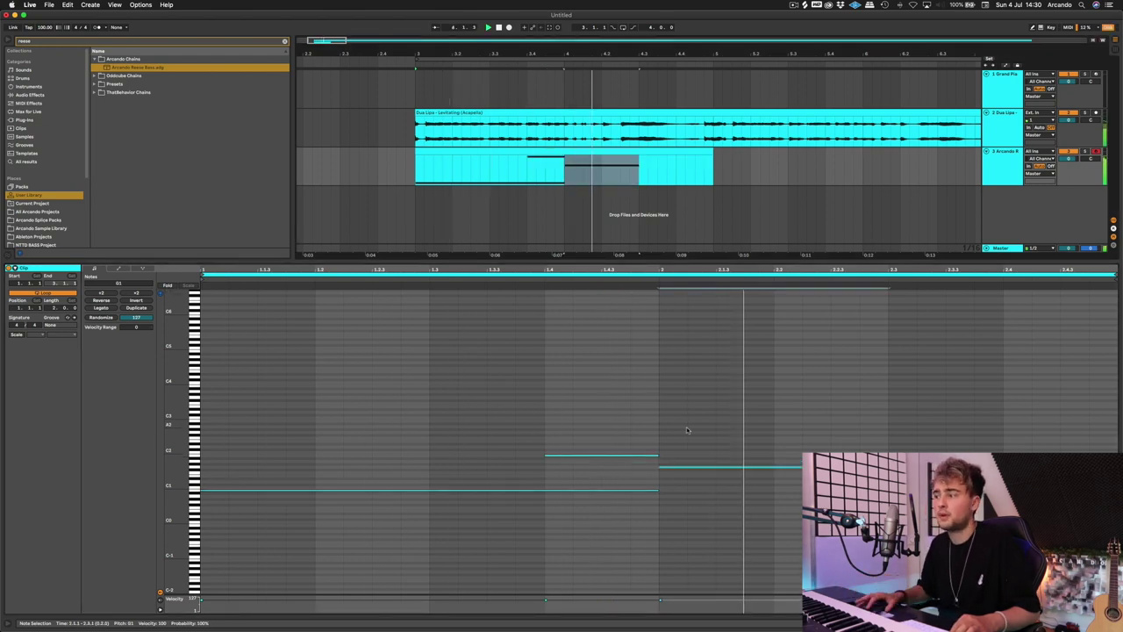
- Extend the Reese bass pattern by duplicating its G1 note and lowering the copy to F#1
{"action": "key", "text": "space"}
{"action": "key", "text": "super+d"}
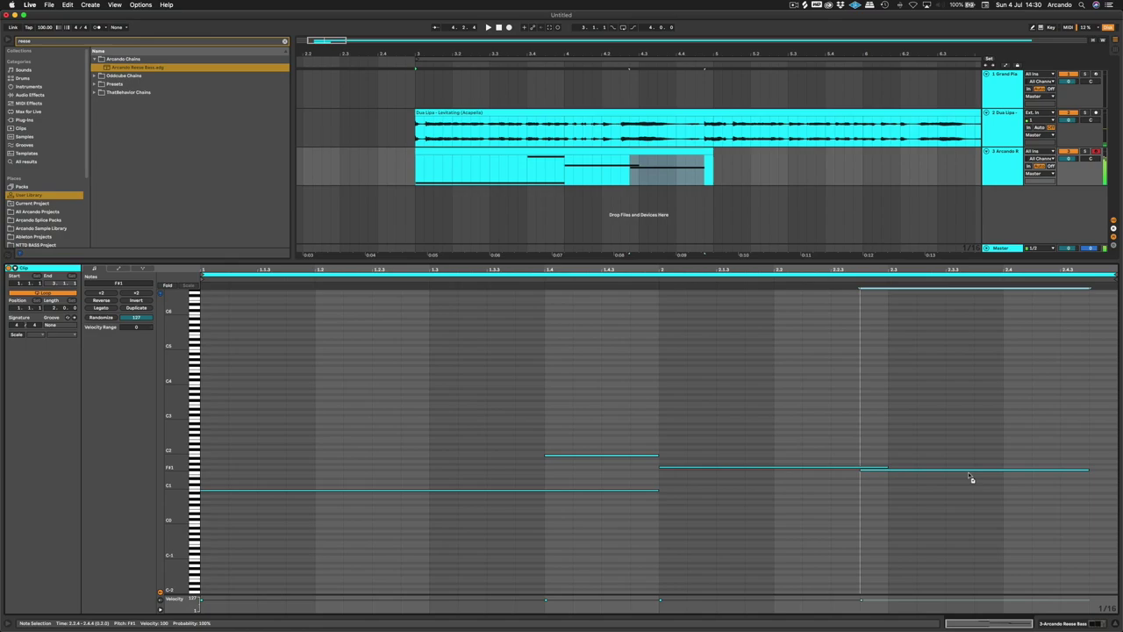
{"action": "key", "text": "Down"}
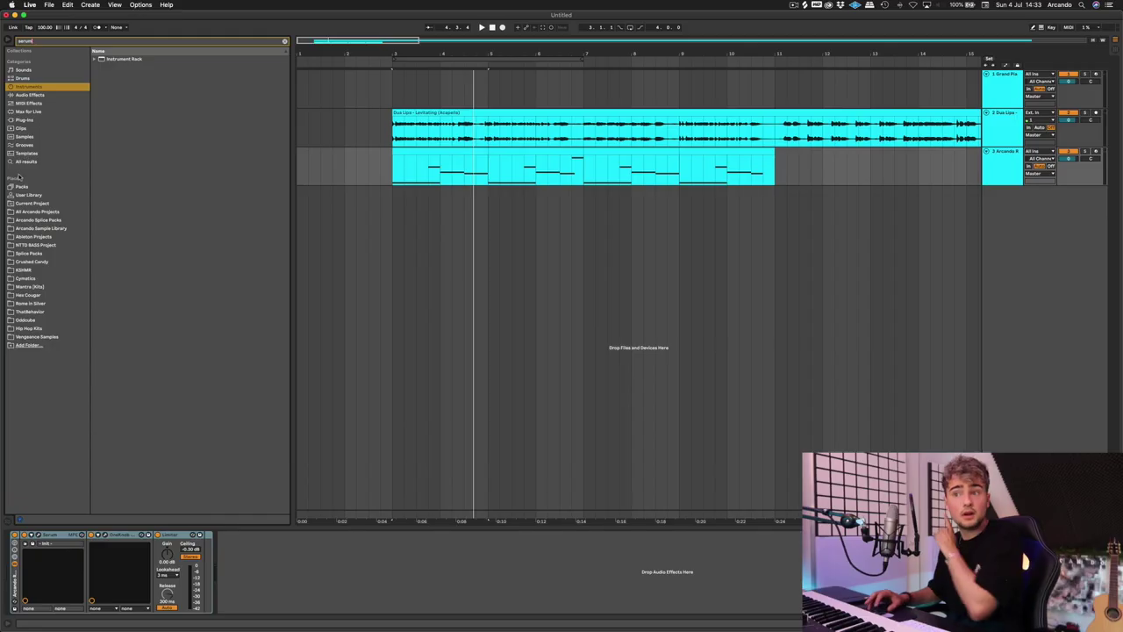
- Load Serum on a new track, choosing the Analog_BD_Sin wavetable and adjusting the unison voices for oscillator A
{"action": "left_click", "coordinate": [120, 93]}
{"action": "left_click_drag", "start_coordinate": [960, 187], "coordinate": [999, 207]}
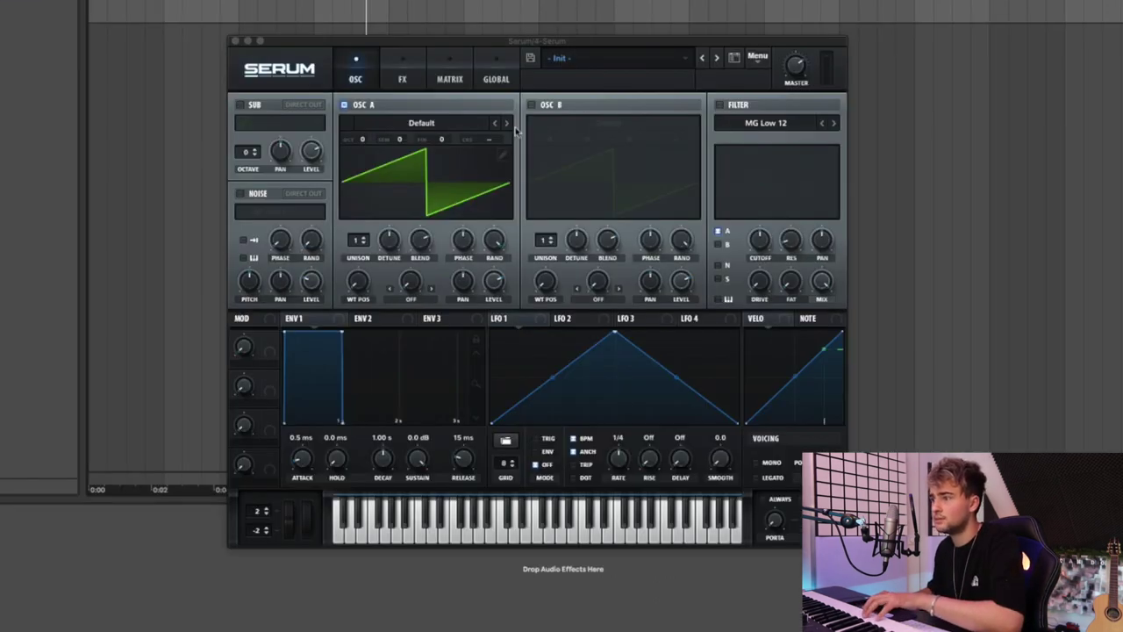
{"action": "left_click", "coordinate": [507, 124]}
{"action": "left_click", "coordinate": [507, 124]}
{"action": "left_click", "coordinate": [507, 124]}
{"action": "left_click_drag", "start_coordinate": [358, 238], "coordinate": [359, 377]}
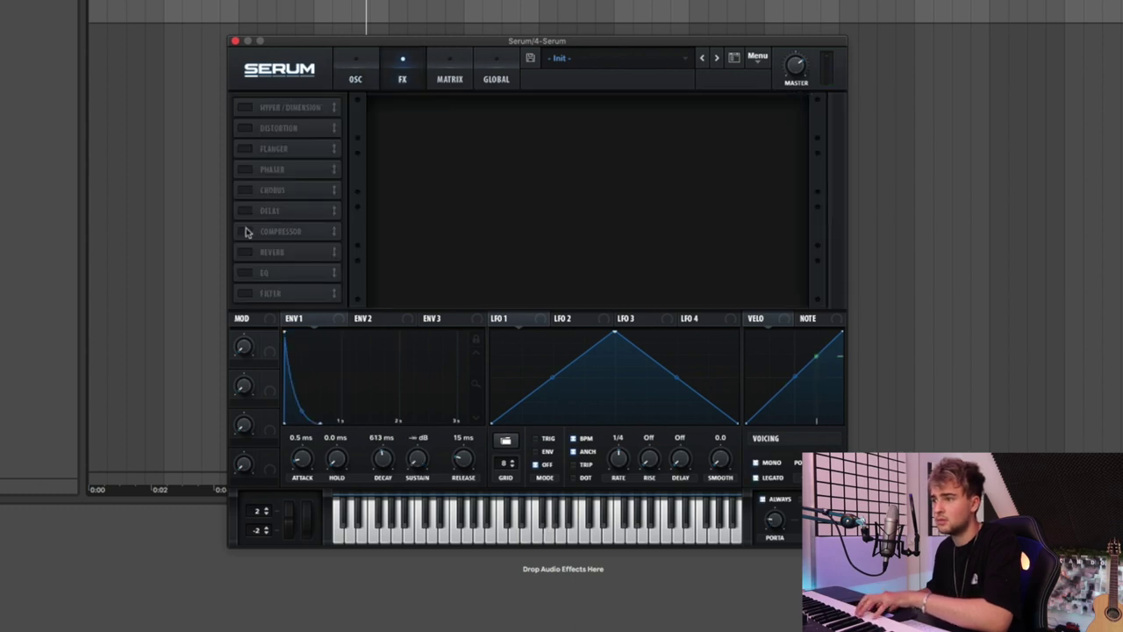
- Enable Serum's compressor, distortion and chorus effects and shorten the decay of envelope 1
{"action": "left_click", "coordinate": [245, 231]}
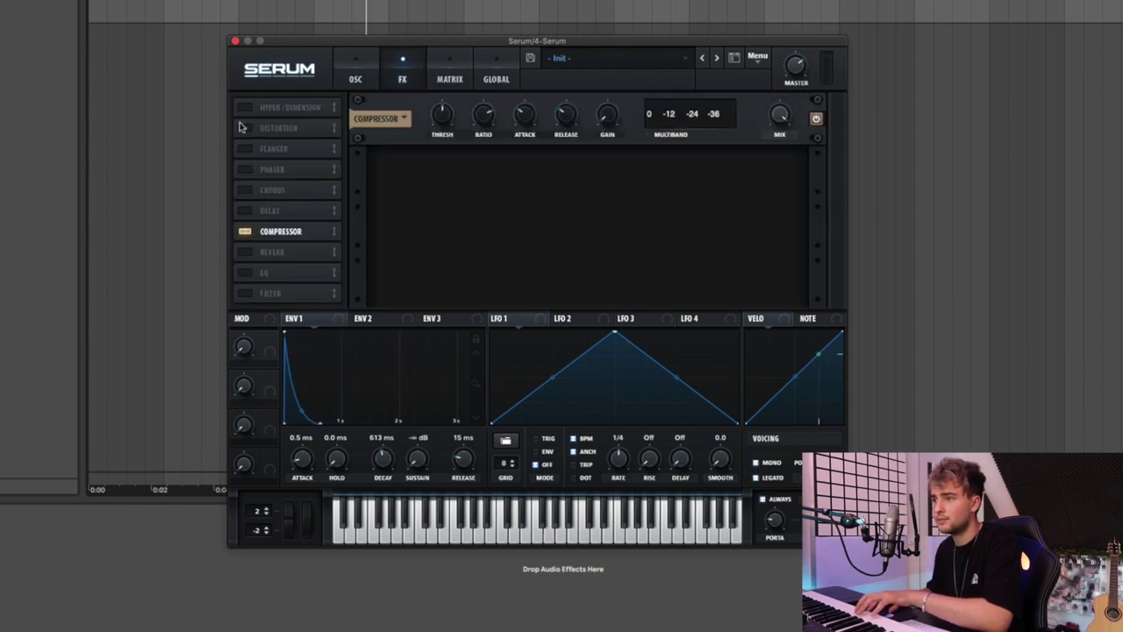
{"action": "left_click", "coordinate": [244, 128]}
{"action": "left_click", "coordinate": [245, 191]}
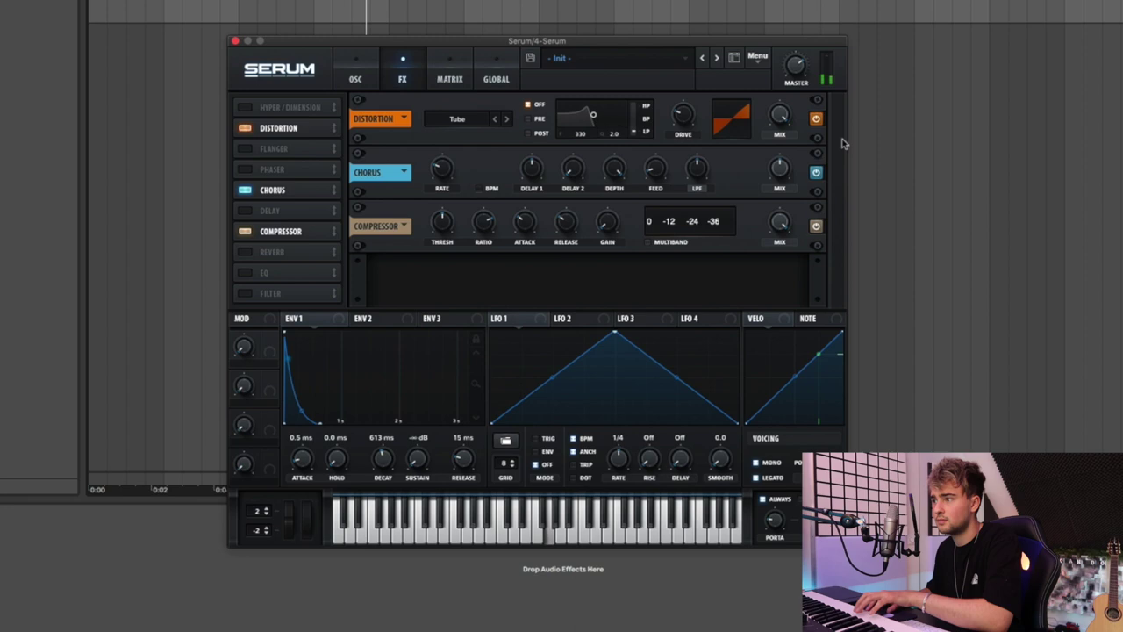
{"action": "left_click_drag", "start_coordinate": [383, 458], "coordinate": [384, 469]}
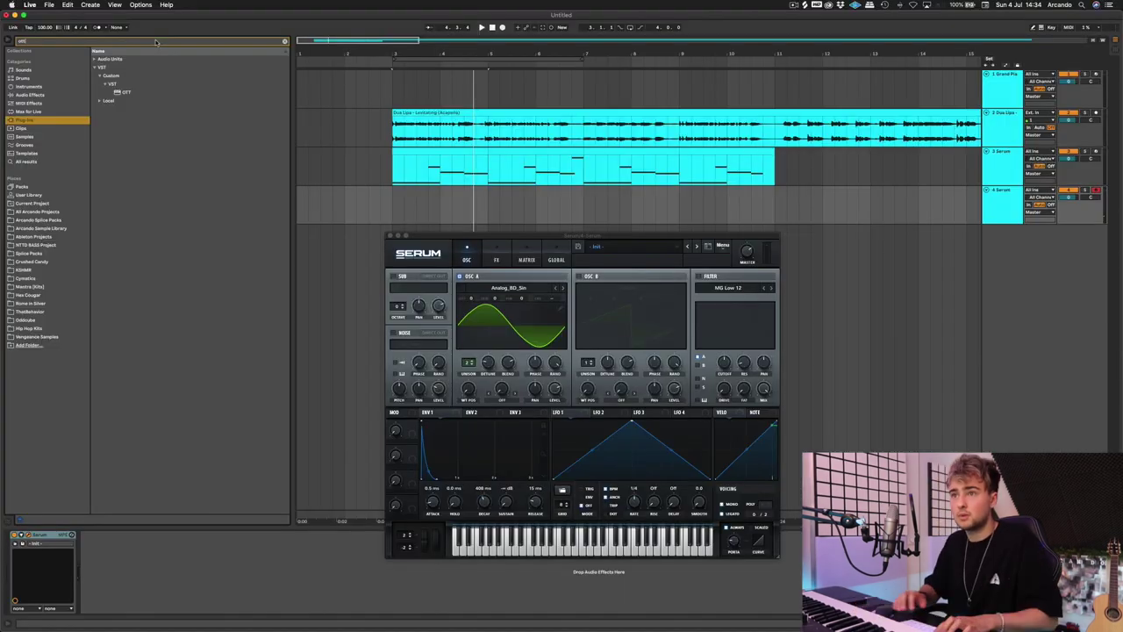
- Add OTT with reduced depth to the Serum track, followed by Wider with its width set to 57%
{"action": "double_click", "coordinate": [128, 92]}
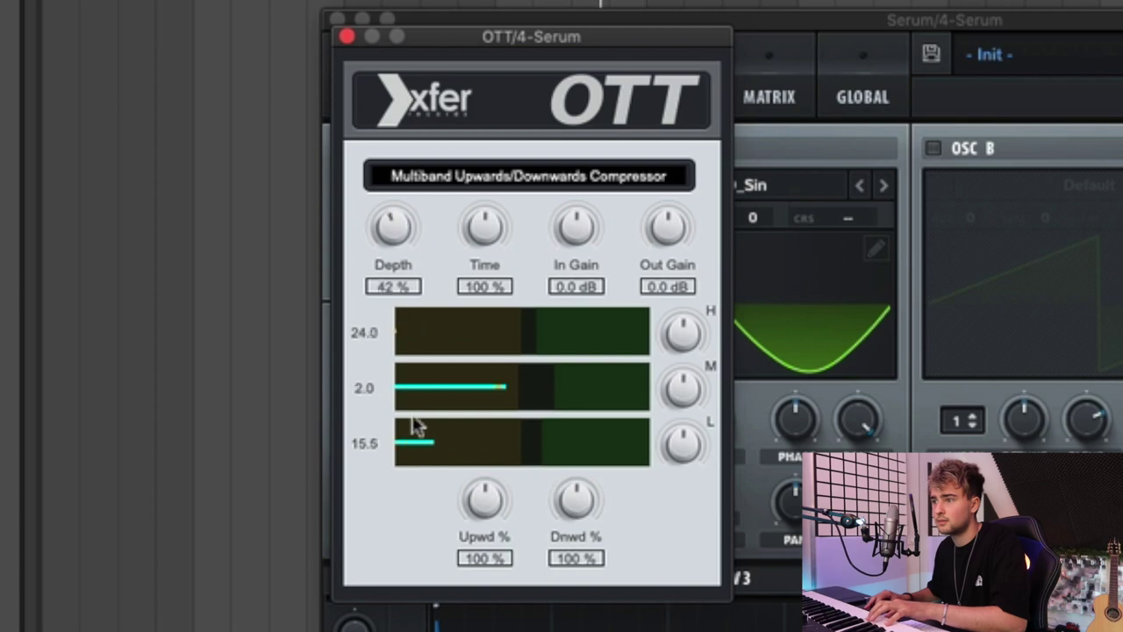
{"action": "left_click_drag", "start_coordinate": [407, 368], "coordinate": [409, 385]}
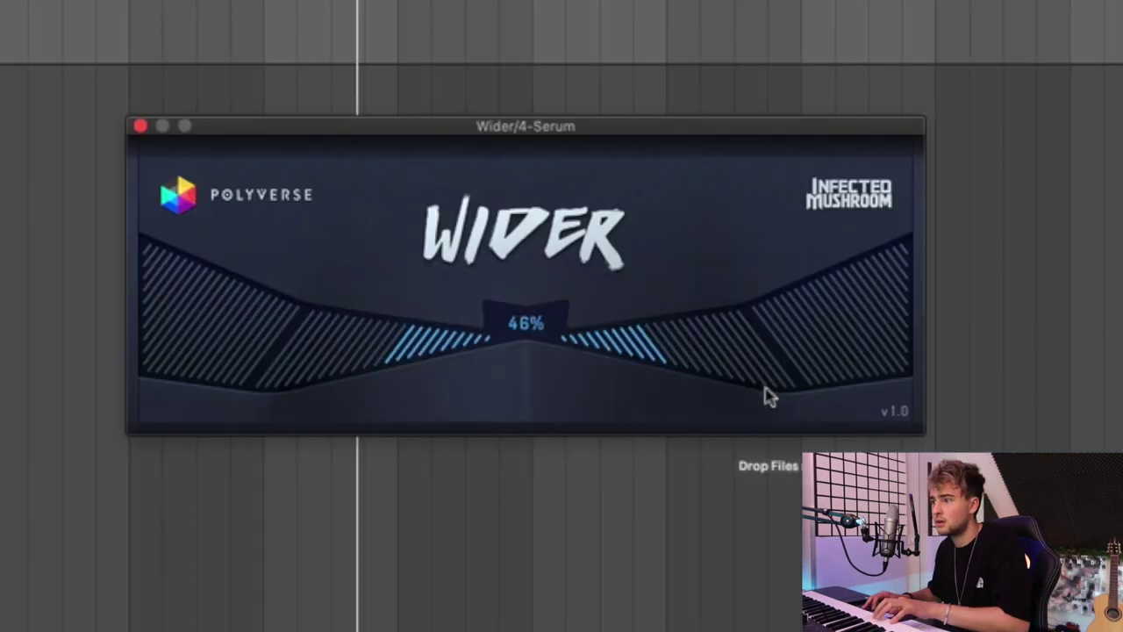
{"action": "left_click_drag", "start_coordinate": [770, 395], "coordinate": [794, 399]}
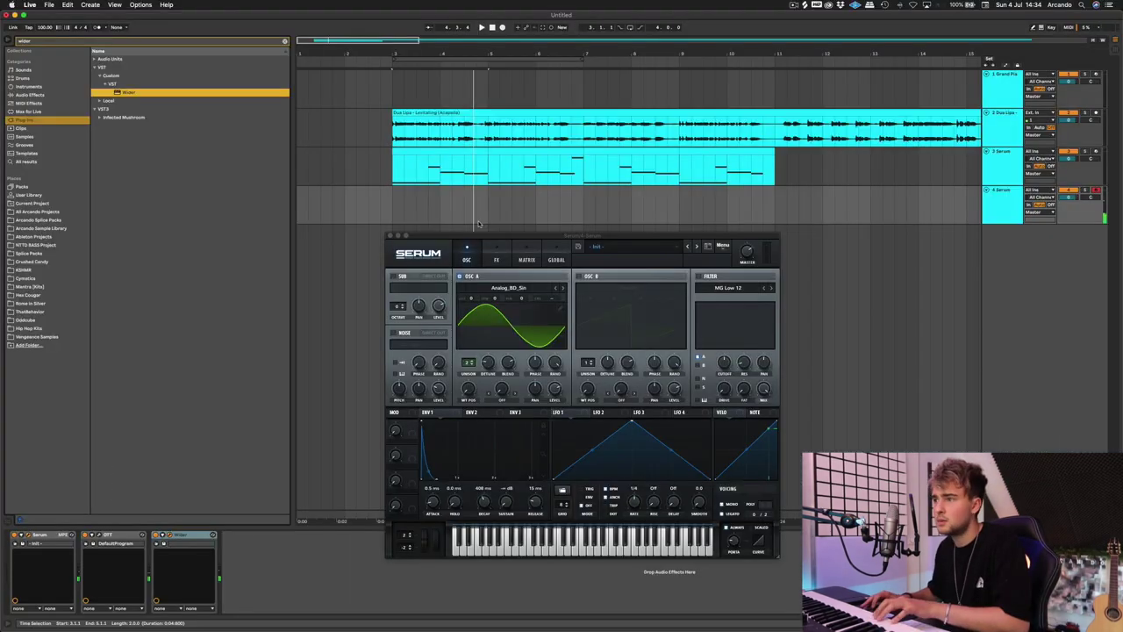
{"action": "left_click", "coordinate": [496, 261]}
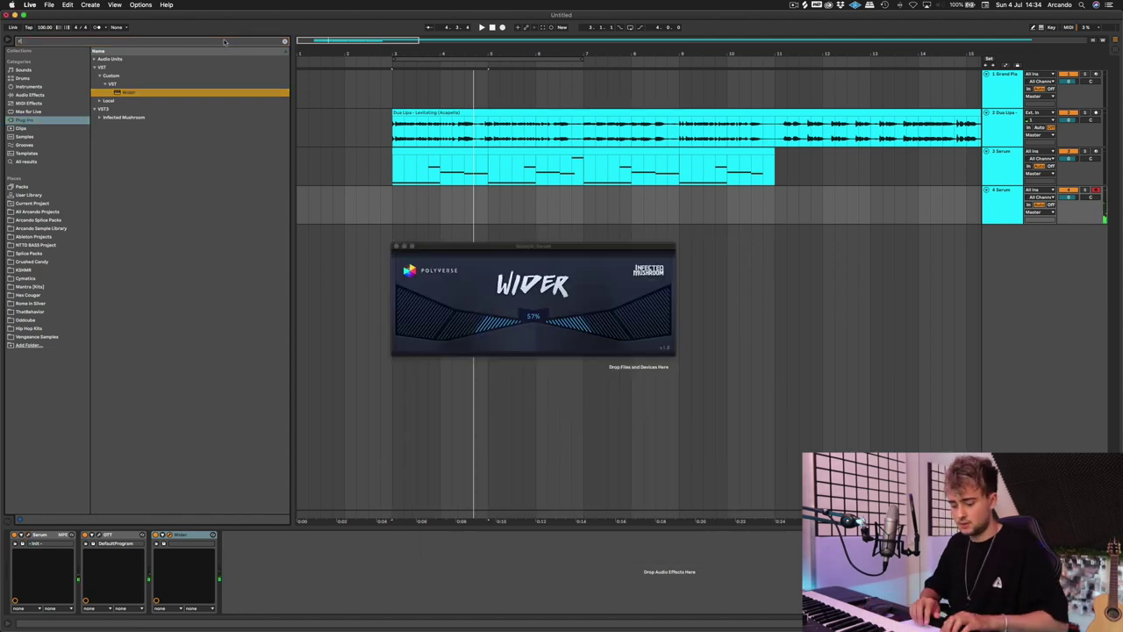
- Add the Redux effect and the ValhallaVintageVerb reverb to the Serum track after Wider
{"action": "type", "text": "edux"}
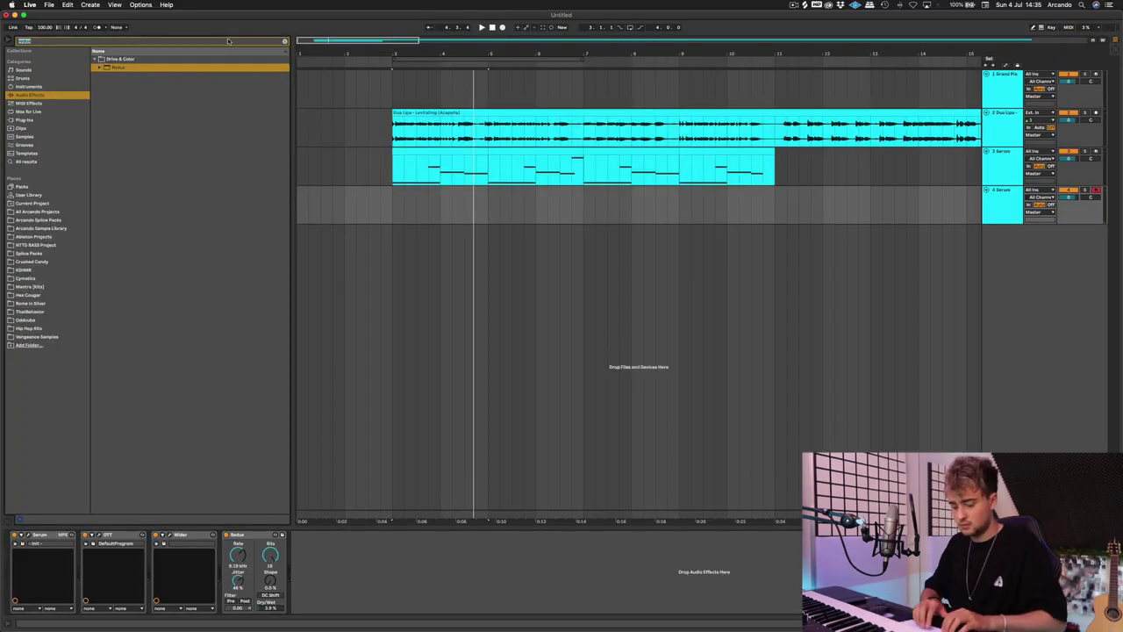
{"action": "type", "text": "valhal"}
{"action": "left_click", "coordinate": [24, 119]}
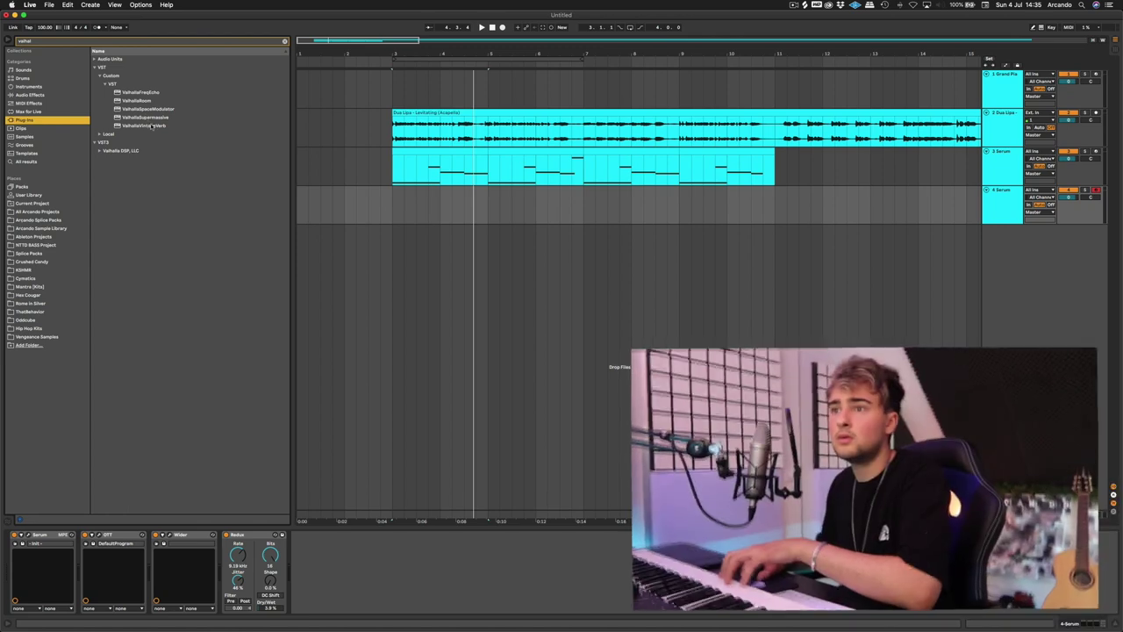
{"action": "double_click", "coordinate": [145, 126]}
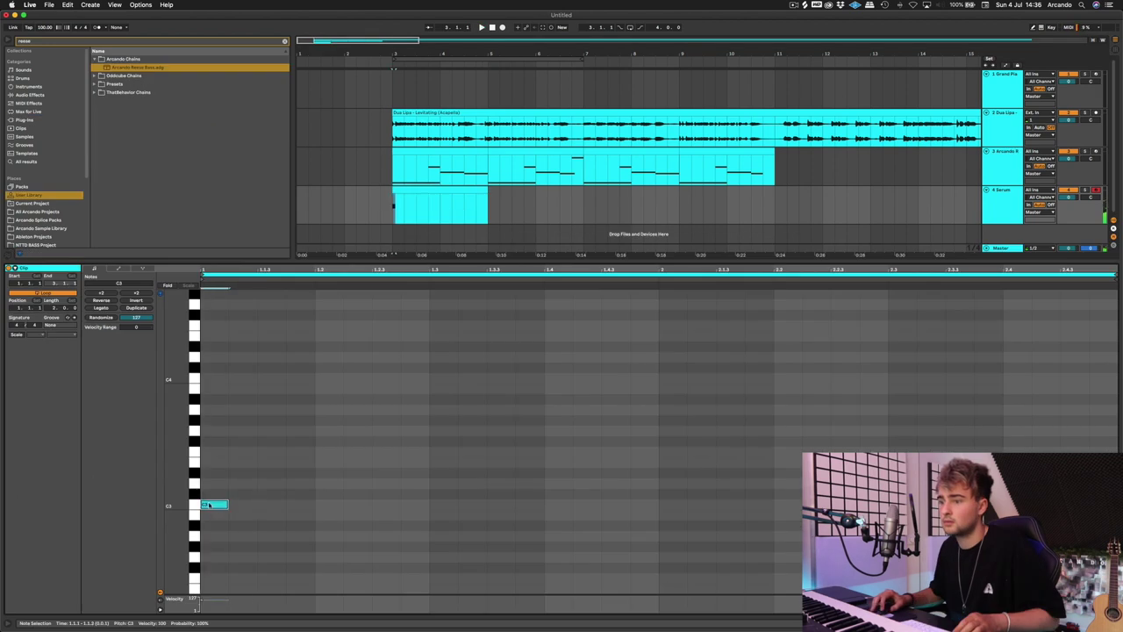
- Draw a rising B3, D4, F#4 and B4 arpeggio in the Serum clip and play it against the acapella
{"action": "double_click", "coordinate": [238, 484]}
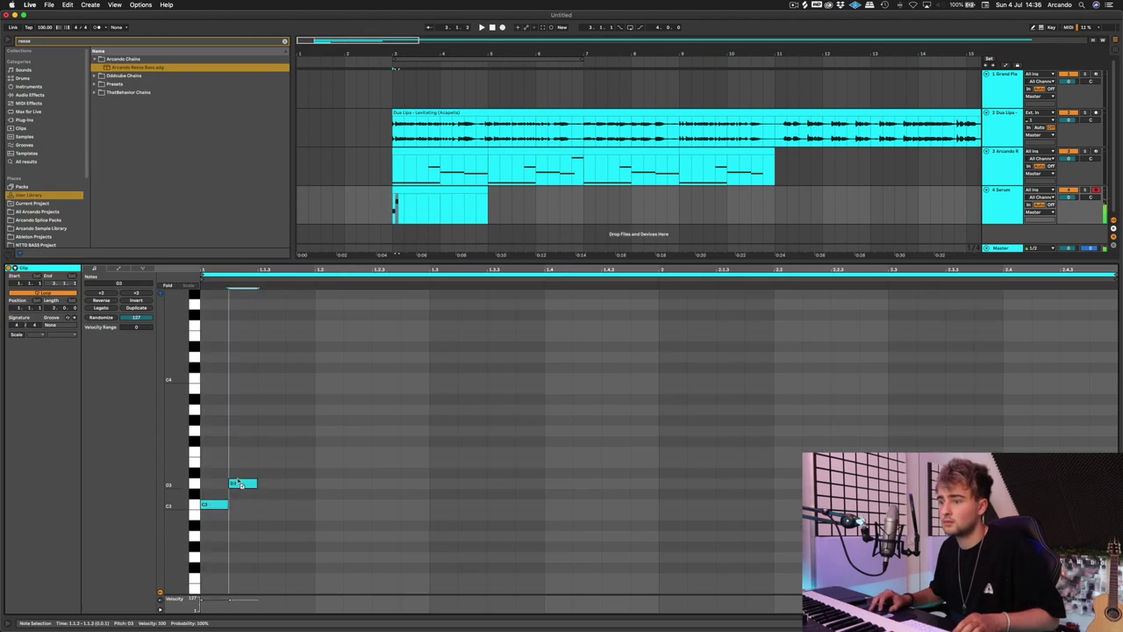
{"action": "double_click", "coordinate": [270, 443]}
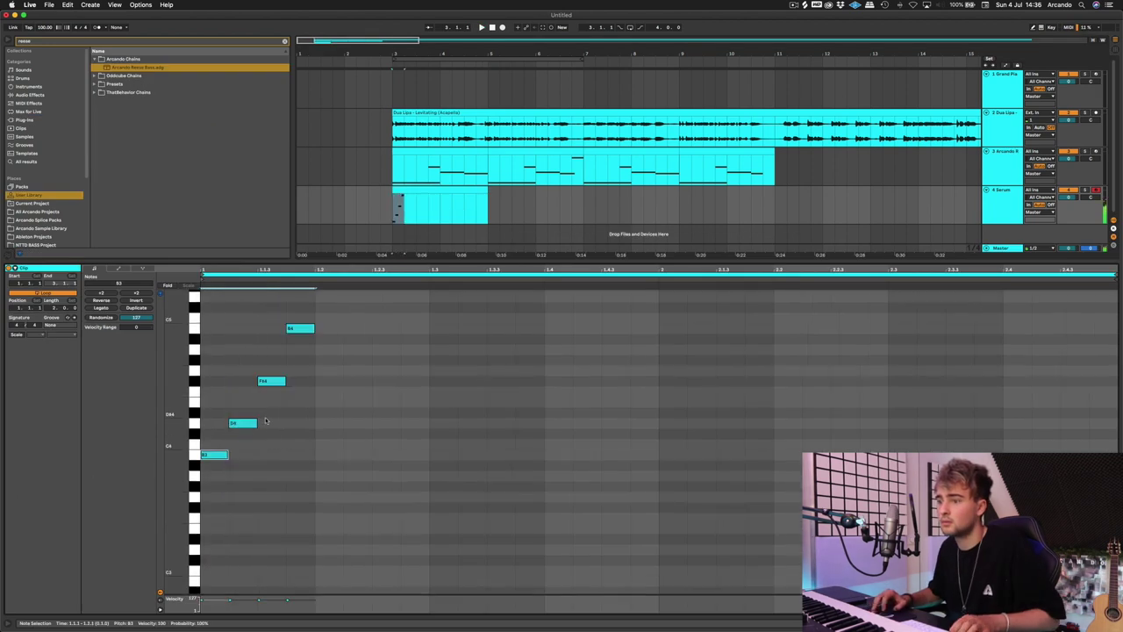
{"action": "key", "text": "space"}
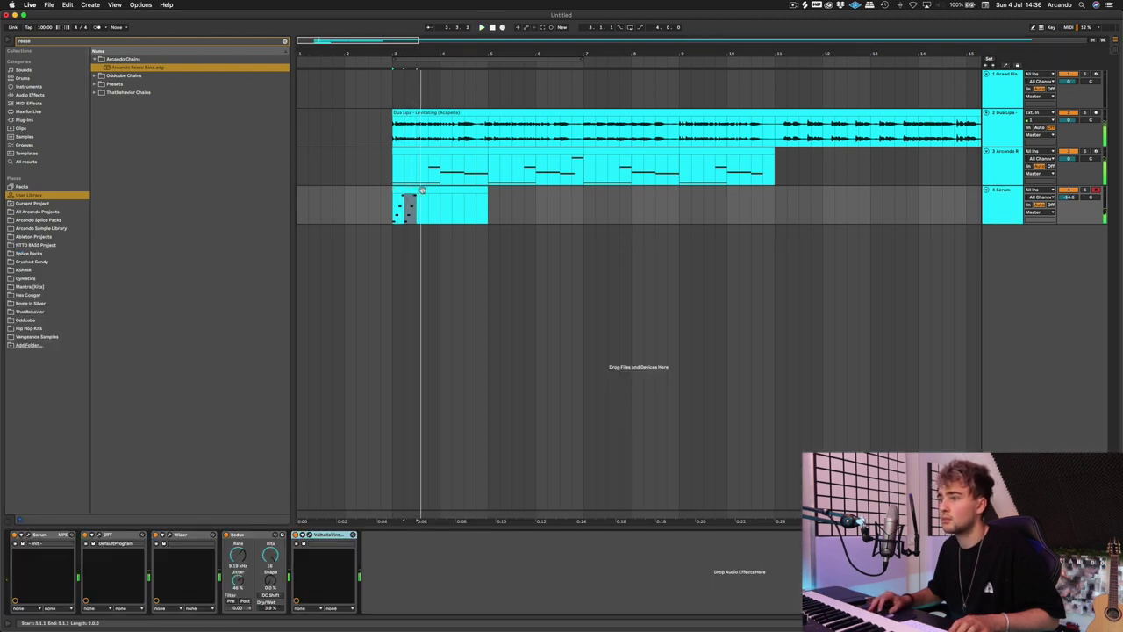
{"action": "key", "text": "space"}
{"action": "double_click", "coordinate": [422, 190]}
{"action": "left_click", "coordinate": [363, 451]}
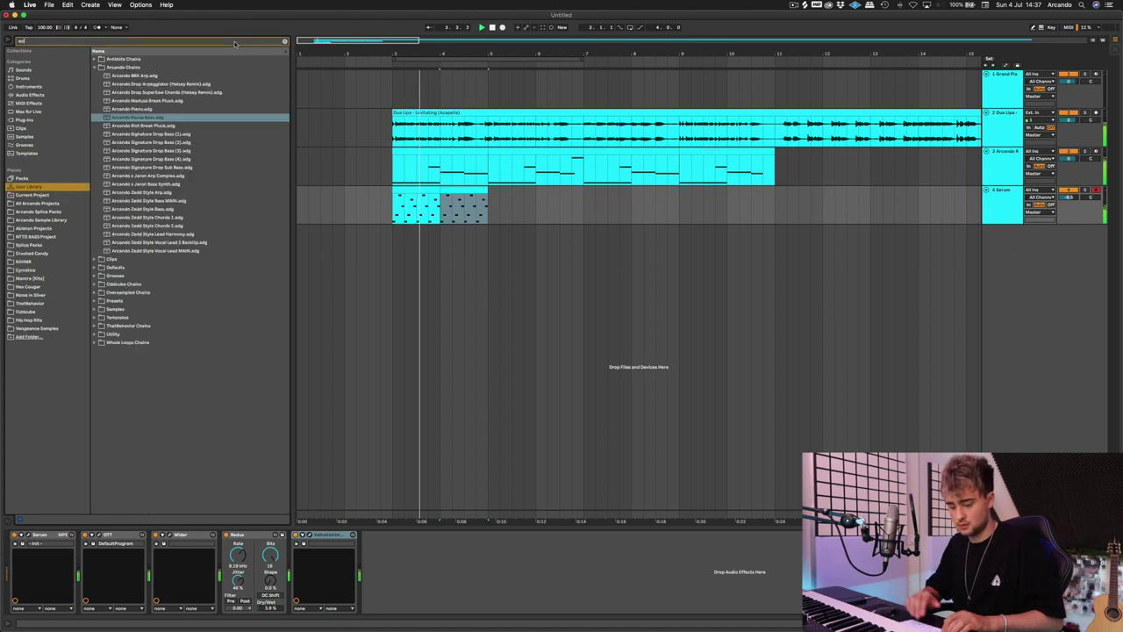
- Extend the Serum arpeggio to bar 7 and add the Echo audio effect after ValhallaVintageVerb
{"action": "left_click", "coordinate": [62, 112]}
{"action": "left_click", "coordinate": [62, 127]}
{"action": "left_click", "coordinate": [62, 78]}
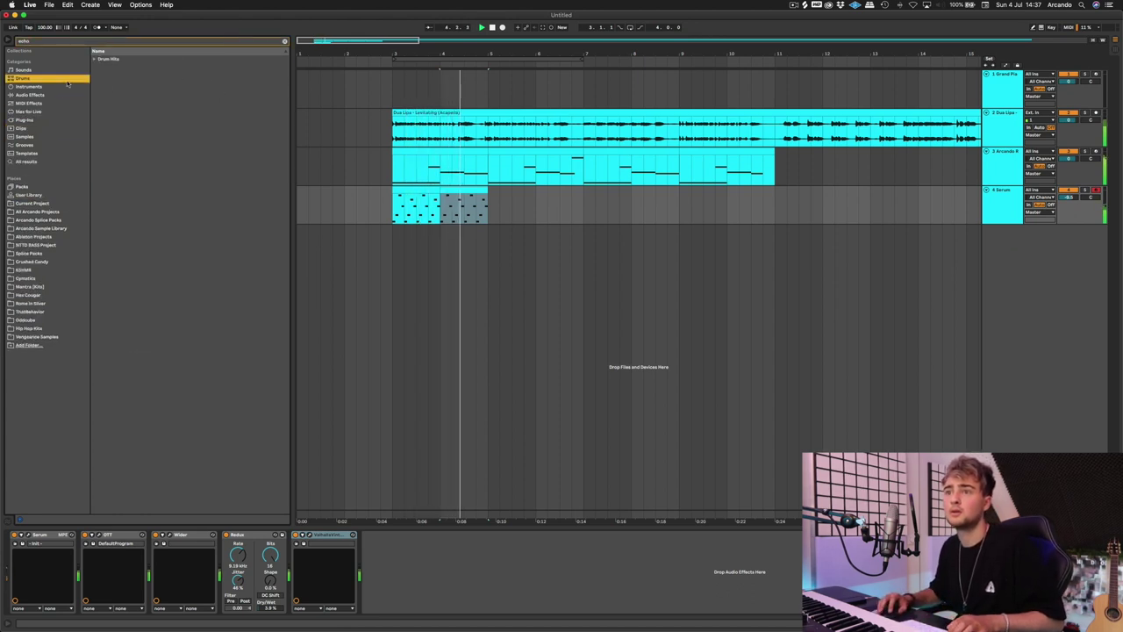
{"action": "left_click", "coordinate": [64, 93]}
{"action": "key", "text": "space"}
{"action": "left_click_drag", "start_coordinate": [416, 191], "coordinate": [512, 191]}
{"action": "left_click", "coordinate": [131, 59]}
{"action": "left_click", "coordinate": [121, 69]}
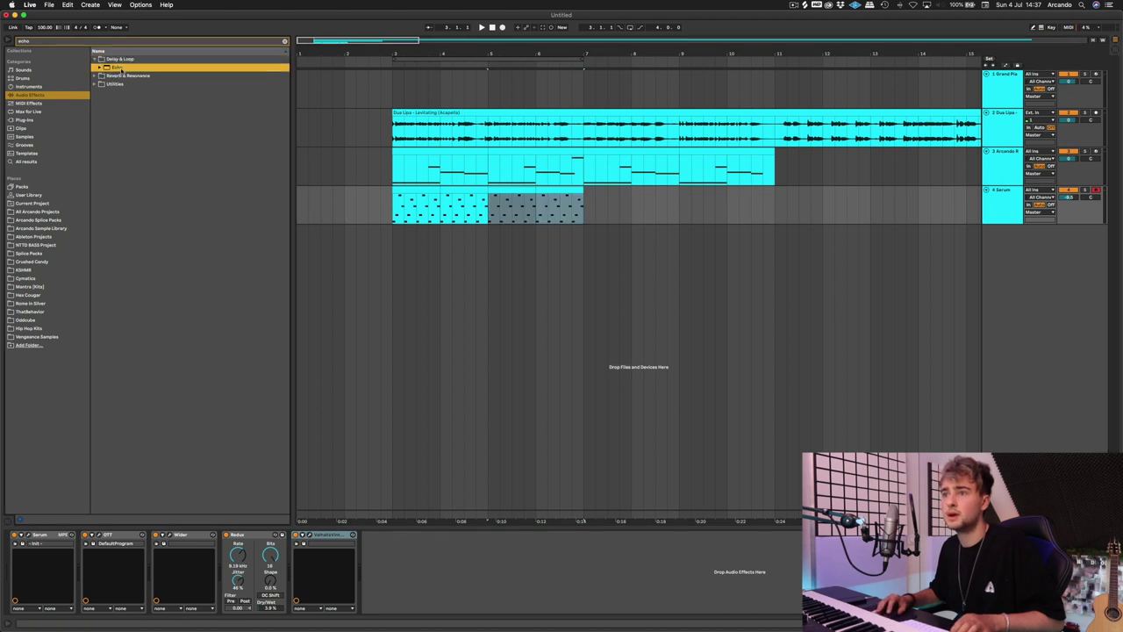
{"action": "left_click_drag", "start_coordinate": [398, 535], "coordinate": [397, 537]}
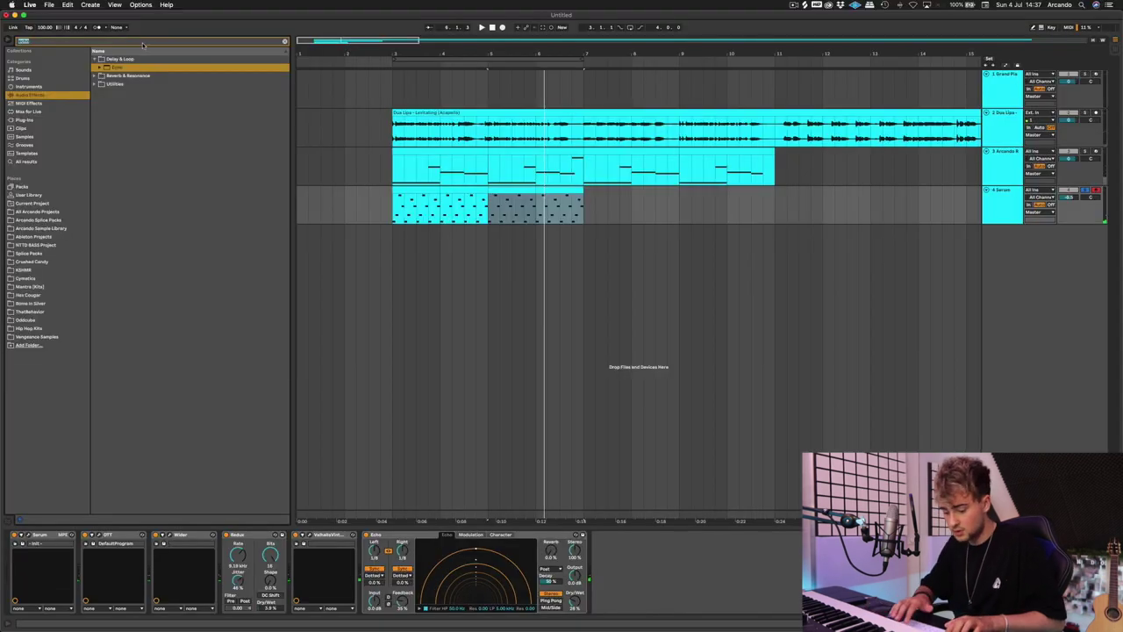
- Add EQ Eight after Echo on the Serum track and turn band 1 into a steep low cut with a raised frequency
{"action": "type", "text": "eq8"}
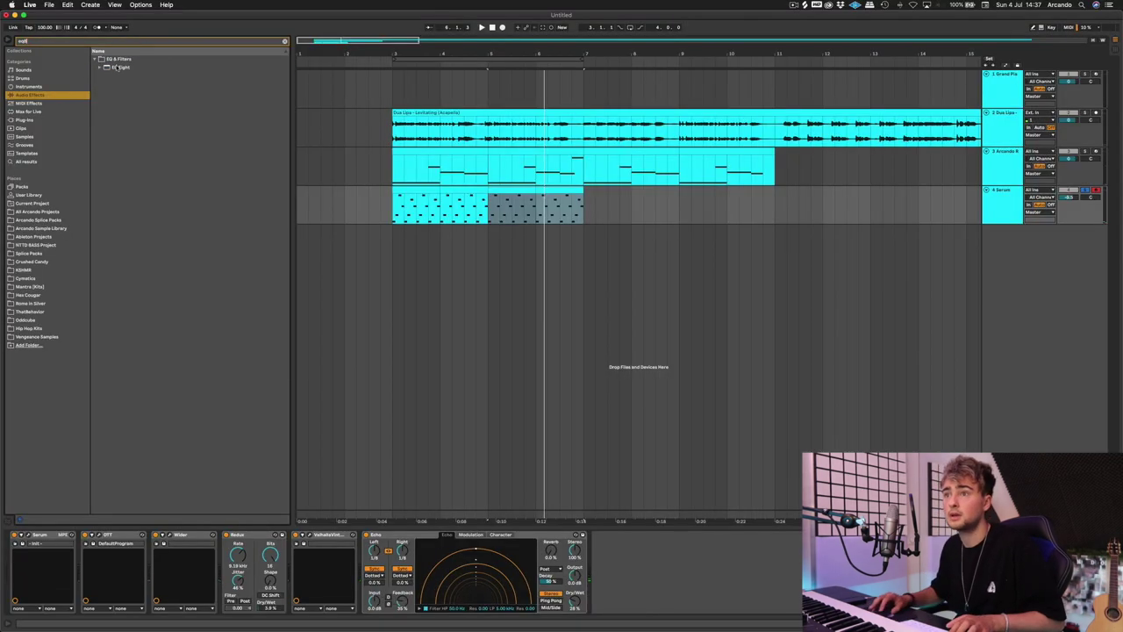
{"action": "double_click", "coordinate": [117, 67]}
{"action": "left_click", "coordinate": [622, 601]}
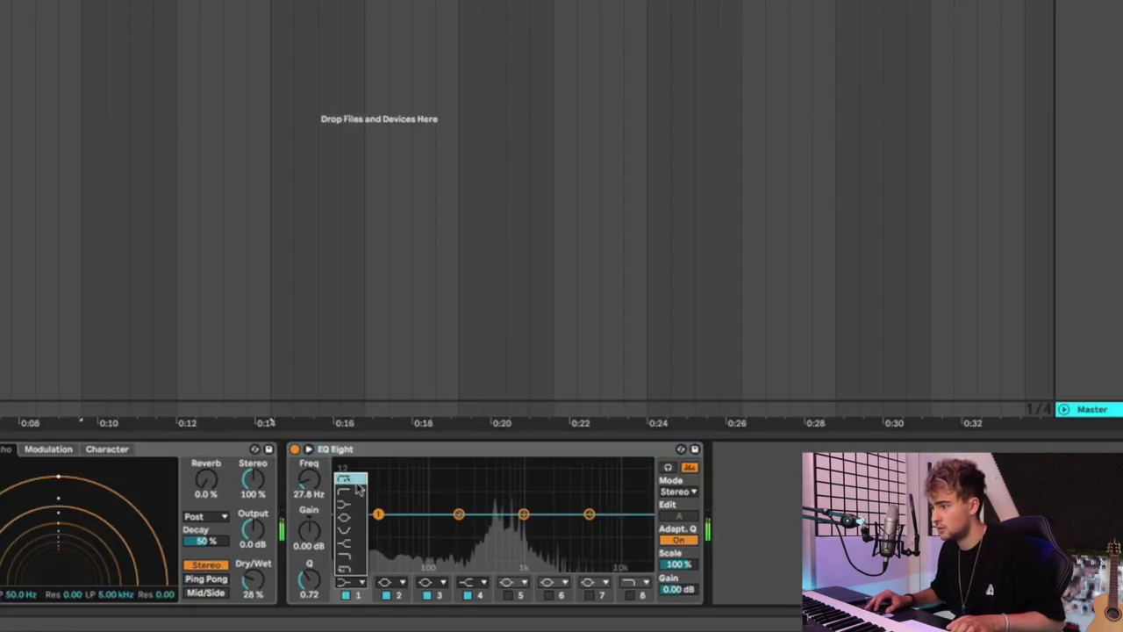
{"action": "left_click", "coordinate": [351, 480]}
{"action": "left_click_drag", "start_coordinate": [378, 525], "coordinate": [461, 533]}
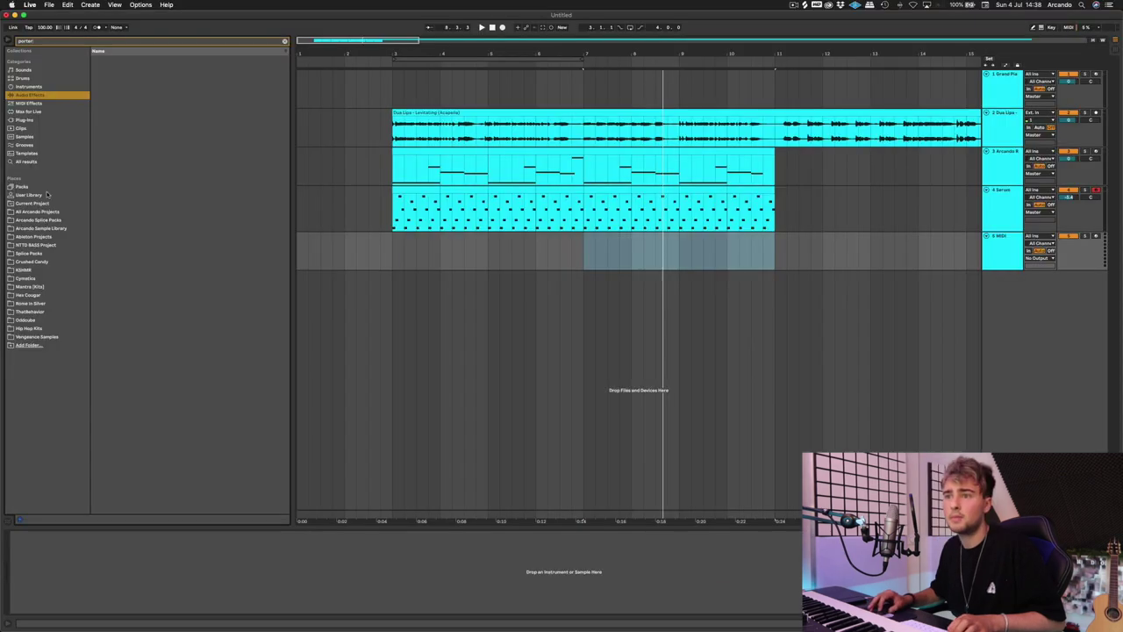
- Load the Vox Pad Porter Style rack from the user library onto the new MIDI track
{"action": "left_click", "coordinate": [35, 194]}
{"action": "left_click", "coordinate": [144, 84]}
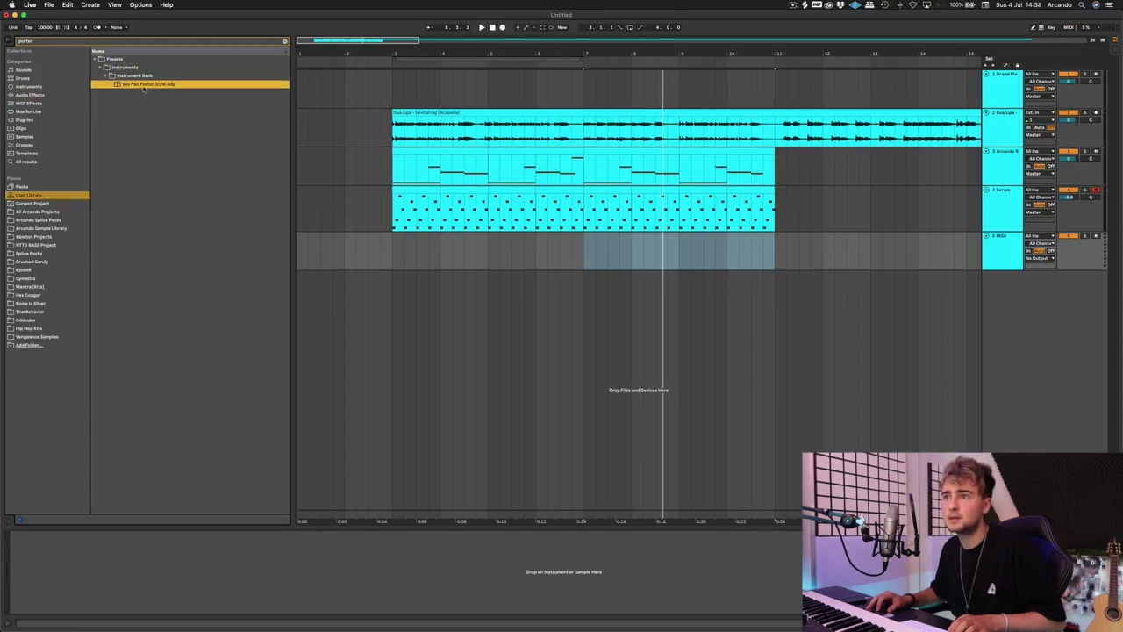
{"action": "left_click_drag", "start_coordinate": [997, 250], "coordinate": [1003, 248]}
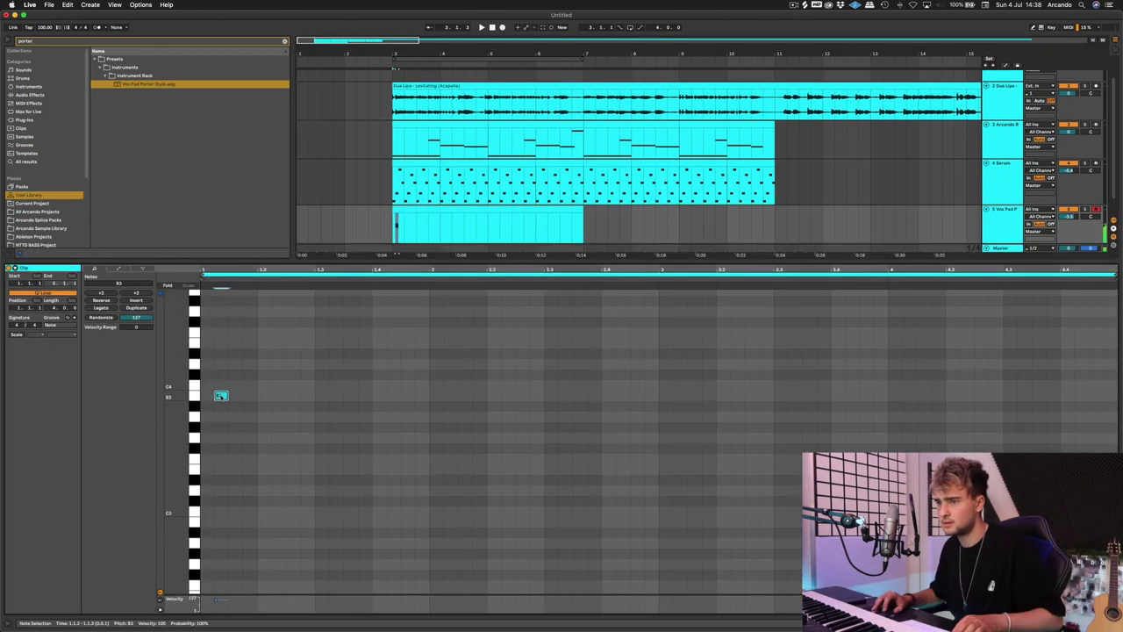
- Draw the vox pad melody continuing with F#3, A3, B3 and F#3 after the opening B3, and unsolo its track
{"action": "double_click", "coordinate": [437, 437]}
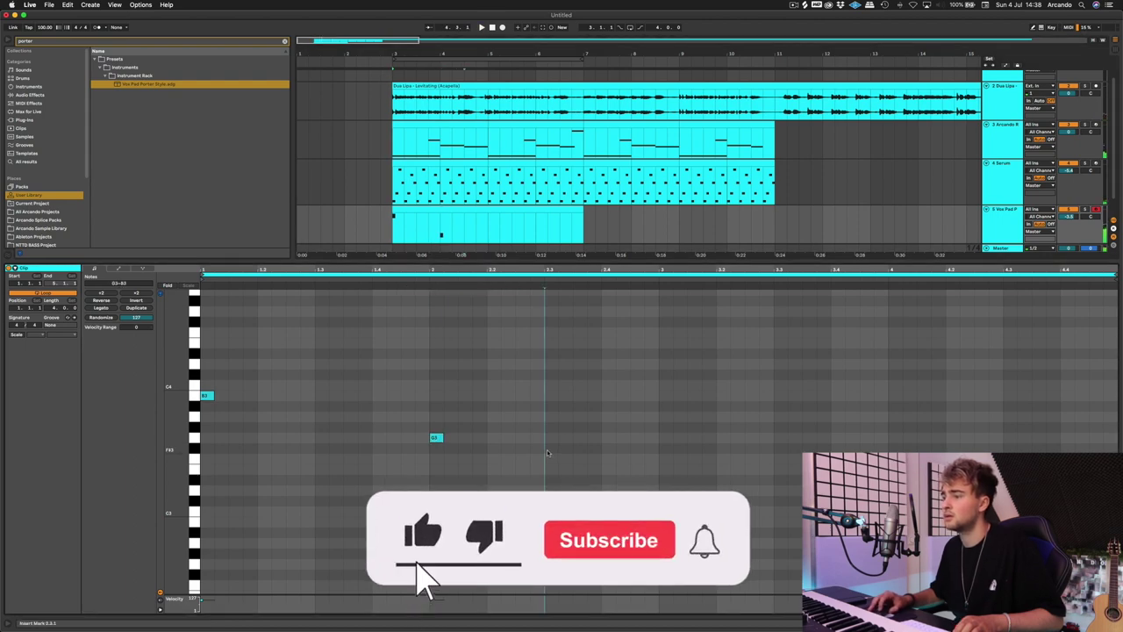
{"action": "double_click", "coordinate": [548, 447]}
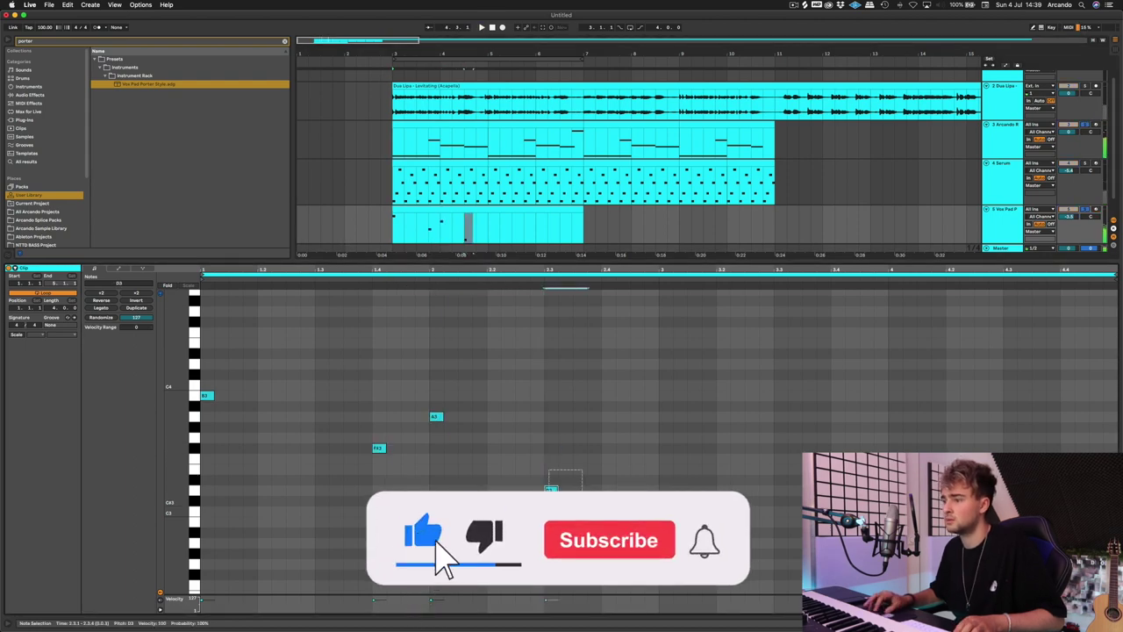
{"action": "left_click_drag", "start_coordinate": [552, 489], "coordinate": [523, 489]}
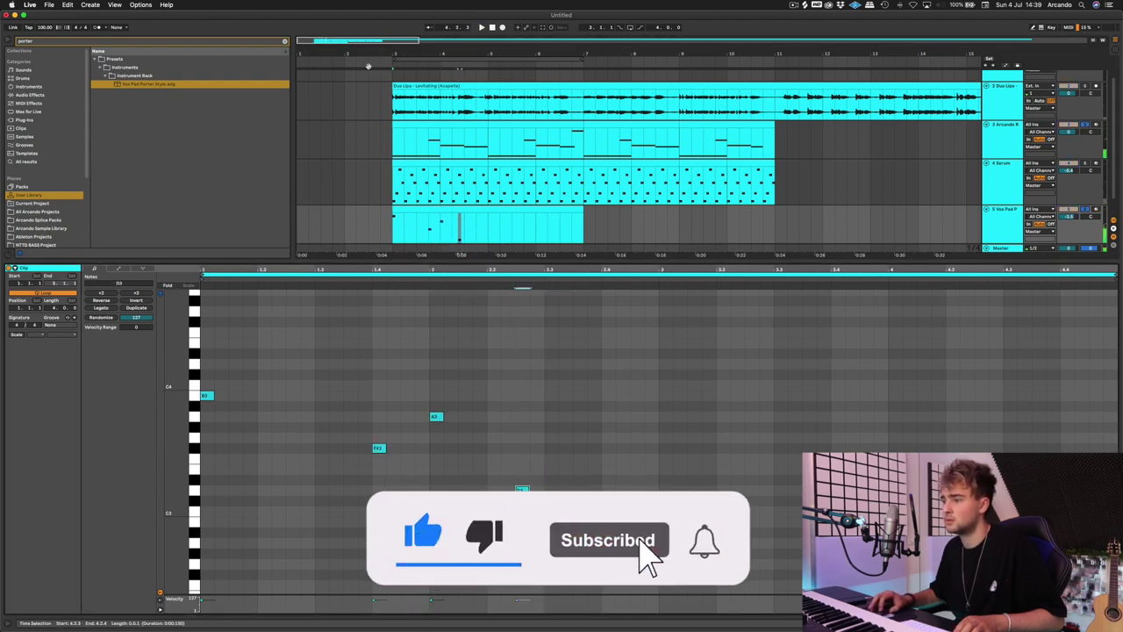
{"action": "double_click", "coordinate": [480, 395]}
{"action": "left_click", "coordinate": [521, 489]}
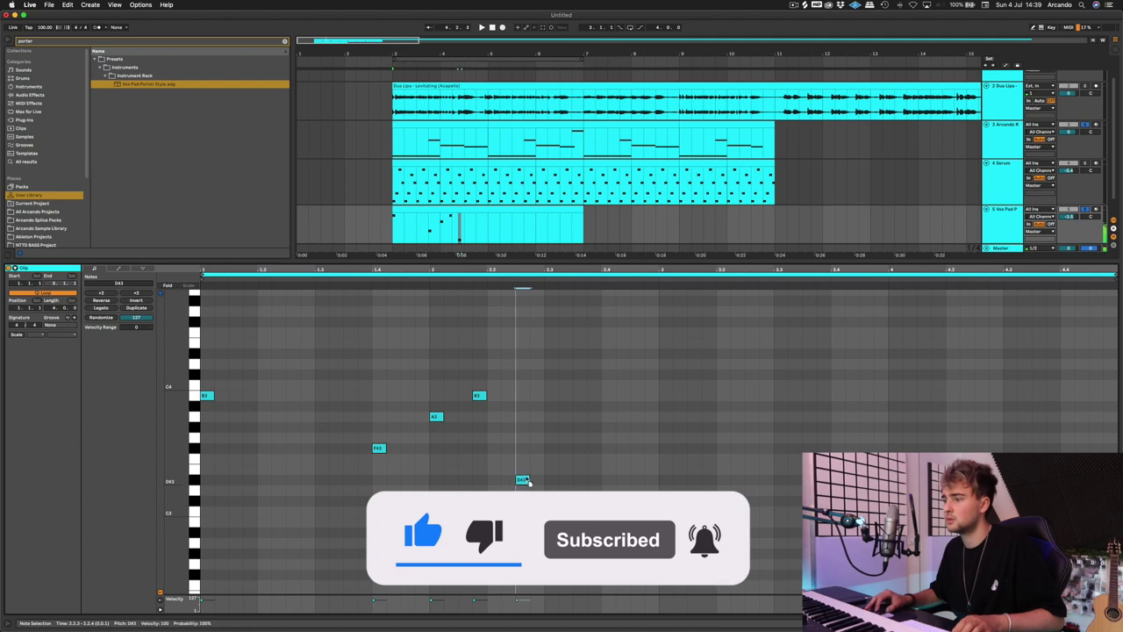
{"action": "left_click_drag", "start_coordinate": [527, 481], "coordinate": [526, 449]}
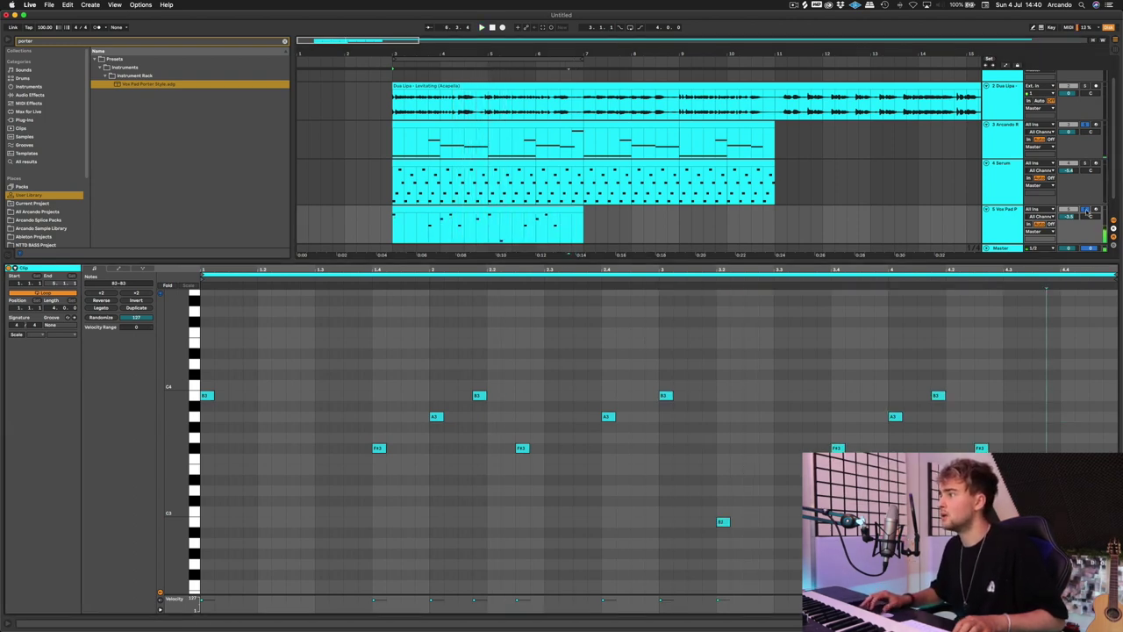
{"action": "left_click", "coordinate": [1086, 210]}
{"action": "key", "text": "space"}
- Split the opening syllable off the acapella at 3.1.2 and trim its copy on a duplicated track
{"action": "left_click_drag", "start_coordinate": [647, 262], "coordinate": [647, 362]}
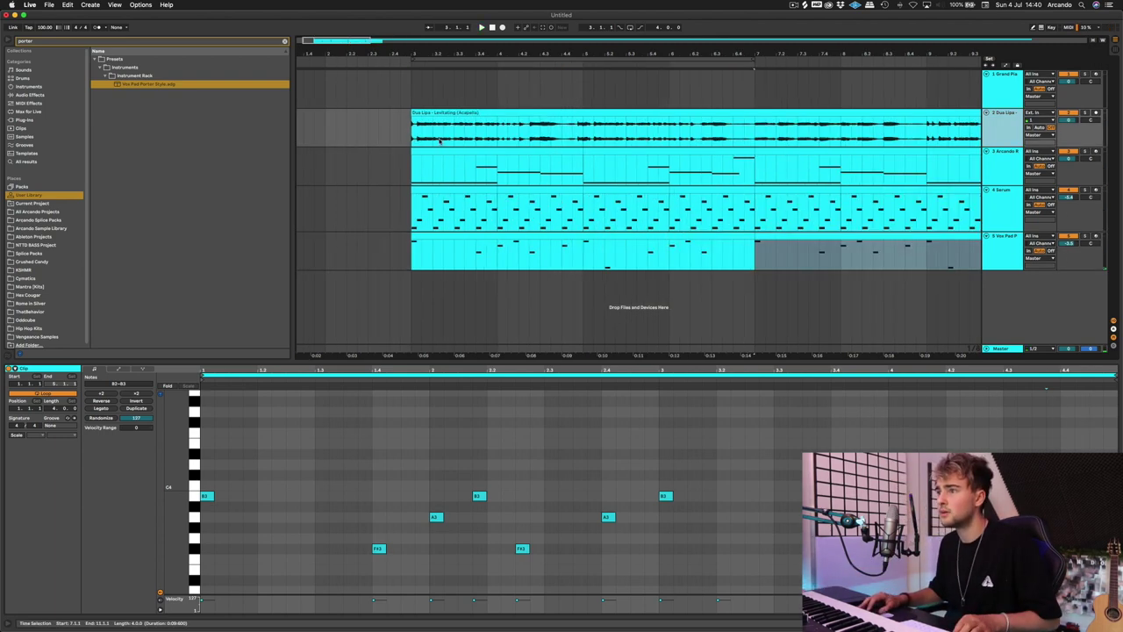
{"action": "left_click_drag", "start_coordinate": [436, 50], "coordinate": [436, 97]}
{"action": "left_click", "coordinate": [387, 131]}
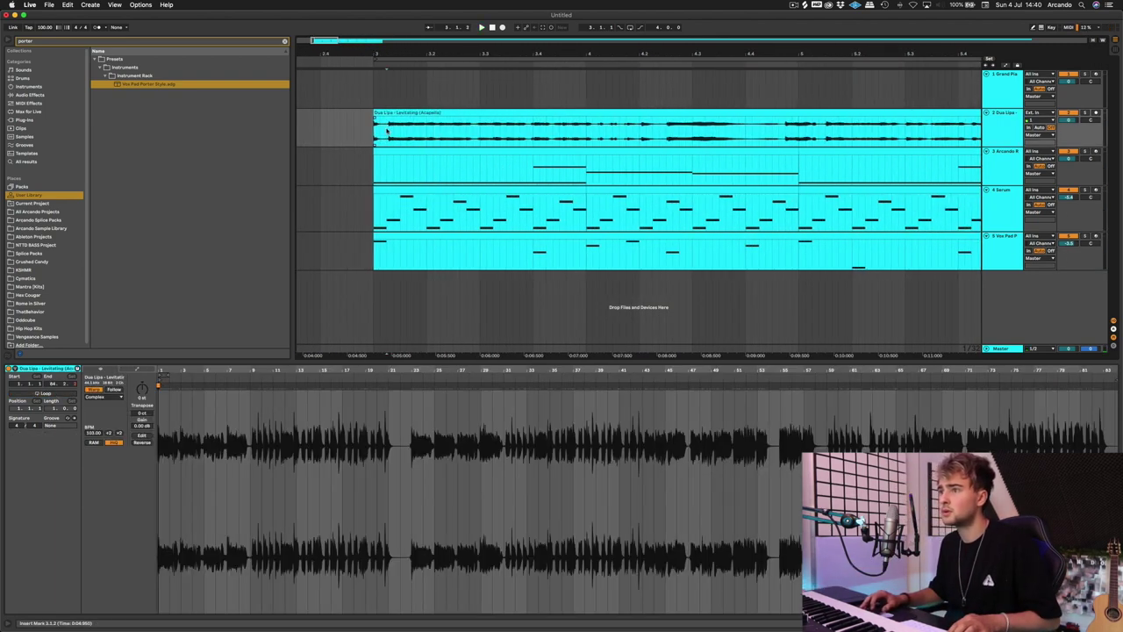
{"action": "key", "text": "super+e"}
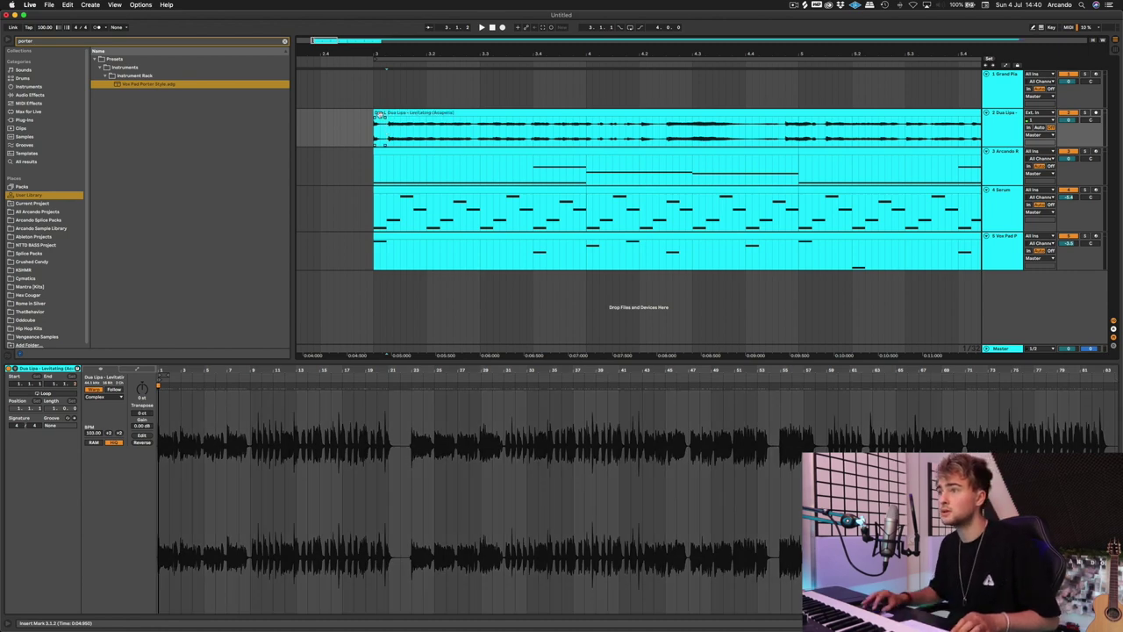
{"action": "left_click", "coordinate": [380, 115]}
{"action": "key", "text": "super+d"}
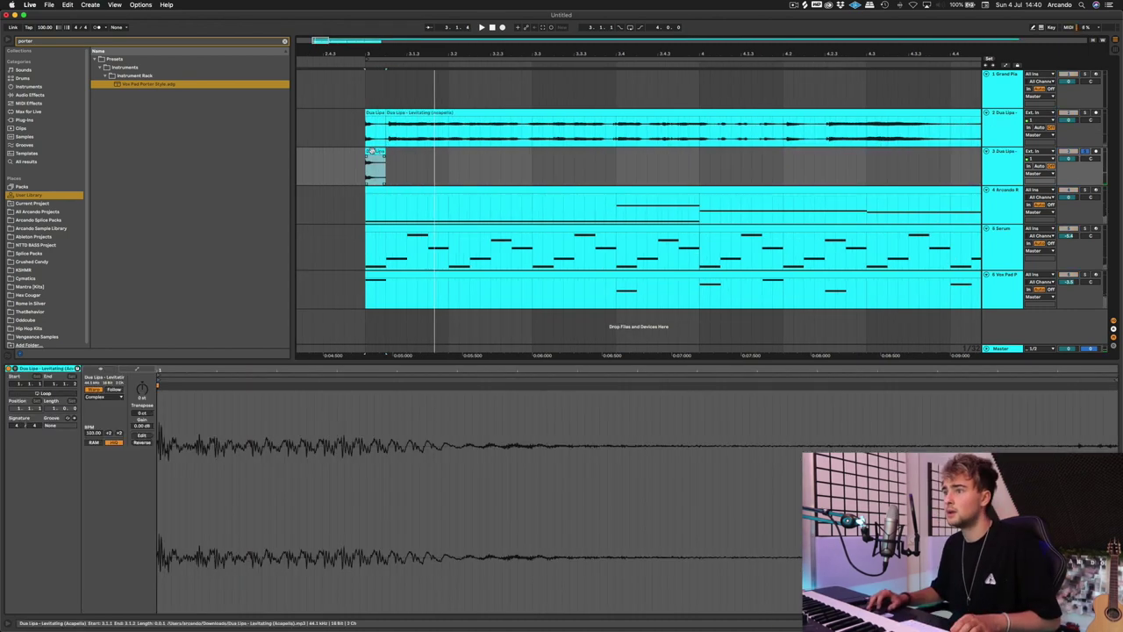
{"action": "left_click_drag", "start_coordinate": [386, 156], "coordinate": [377, 156]}
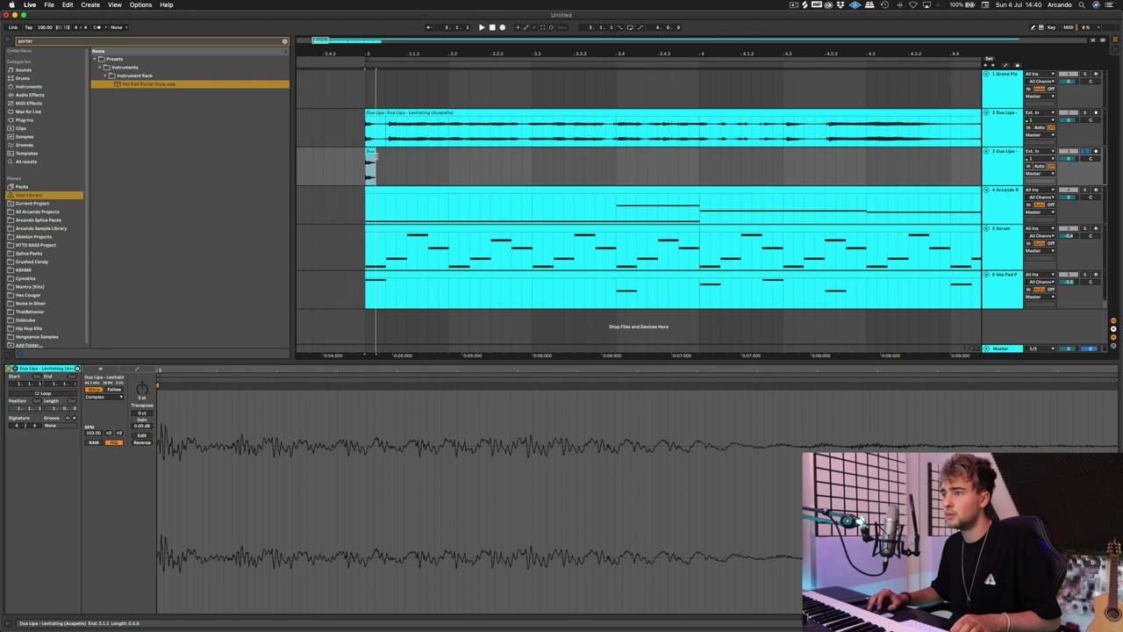
{"action": "left_click", "coordinate": [369, 154]}
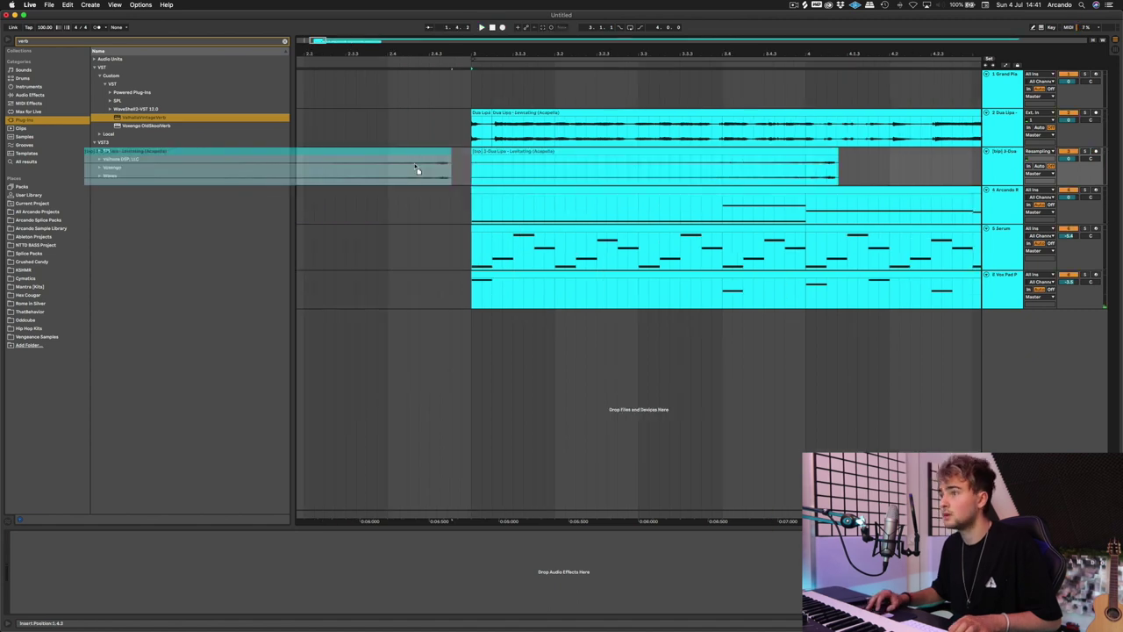
- Move the vocal reverb swell so it ends at bar 3 and extend its start about half a beat earlier
{"action": "left_click_drag", "start_coordinate": [417, 170], "coordinate": [451, 169]}
{"action": "key", "text": "space"}
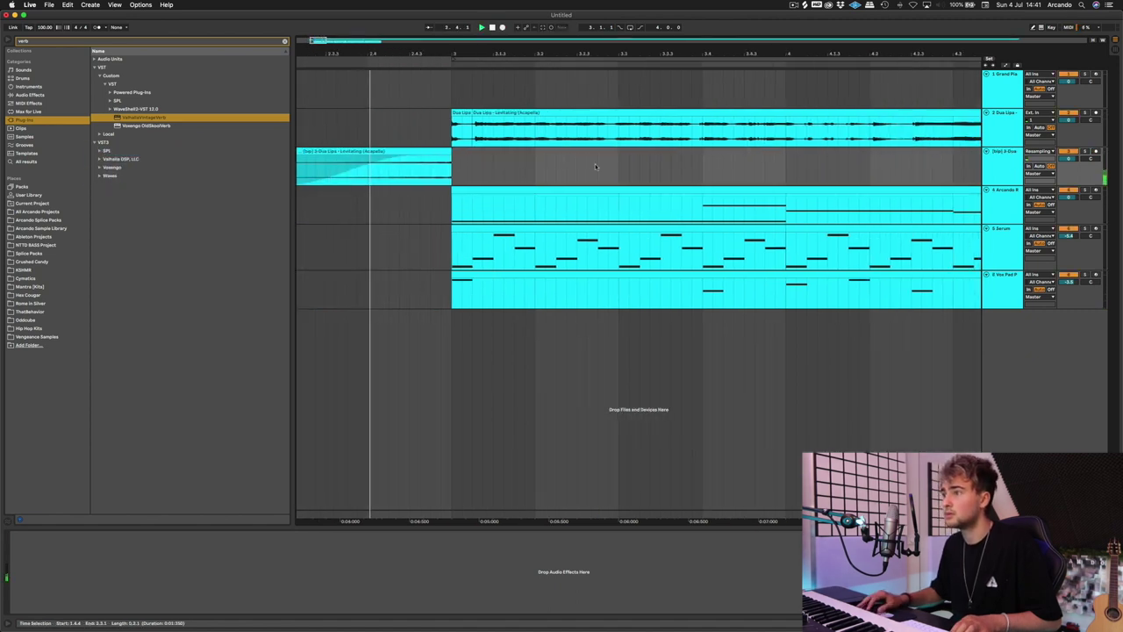
{"action": "left_click_drag", "start_coordinate": [536, 54], "coordinate": [542, 26]}
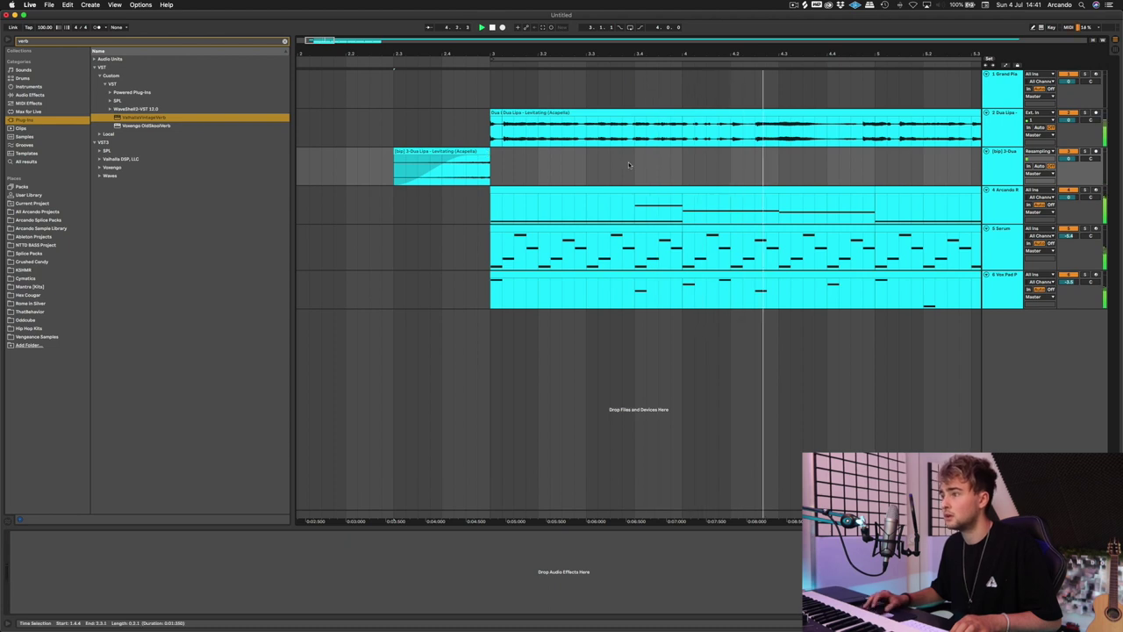
{"action": "scroll", "coordinate": [392, 160], "scroll_direction": "right", "scroll_amount": 3}
{"action": "scroll", "coordinate": [392, 161], "scroll_direction": "left", "scroll_amount": 3}
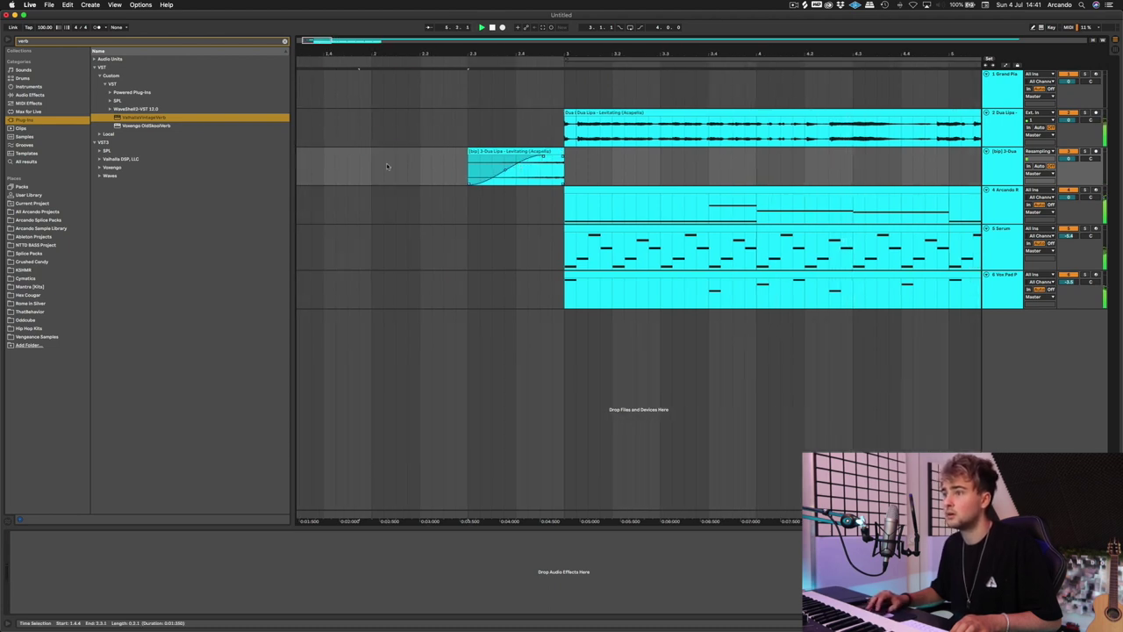
{"action": "left_click_drag", "start_coordinate": [469, 152], "coordinate": [443, 156]}
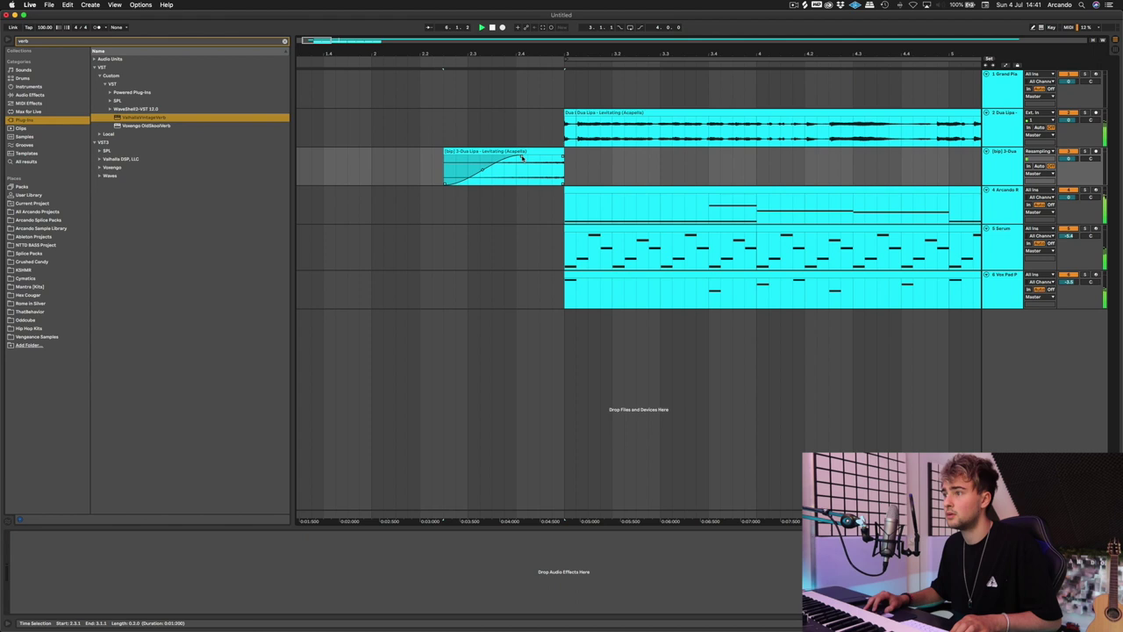
{"action": "scroll", "coordinate": [641, 142], "scroll_direction": "right", "scroll_amount": 5}
{"action": "left_click_drag", "start_coordinate": [713, 54], "coordinate": [523, 20]}
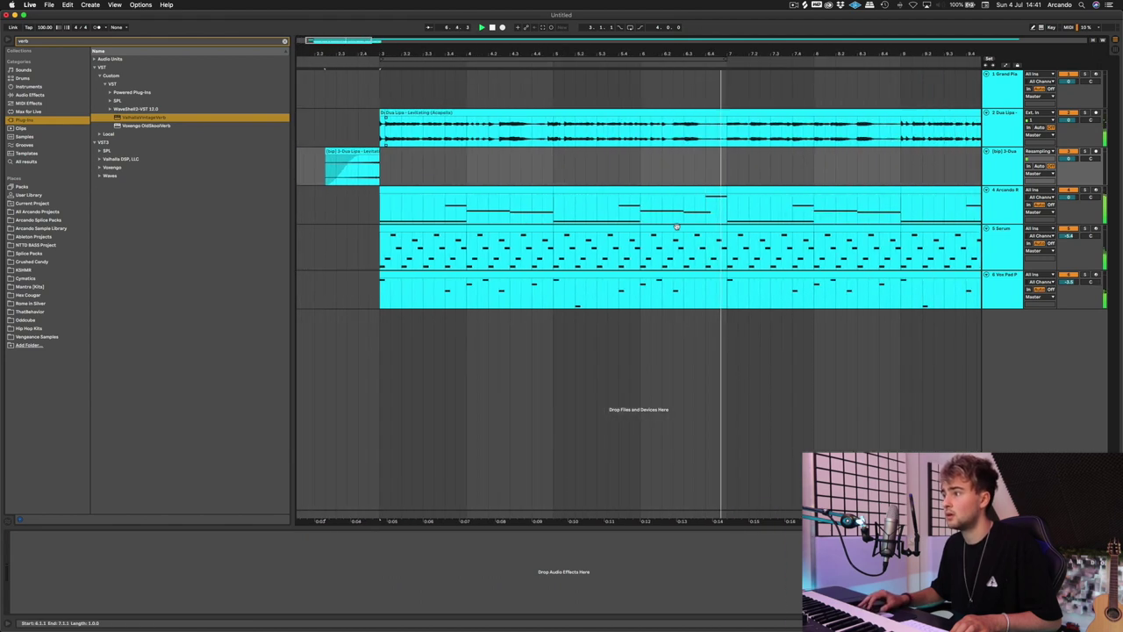
{"action": "left_click", "coordinate": [843, 400]}
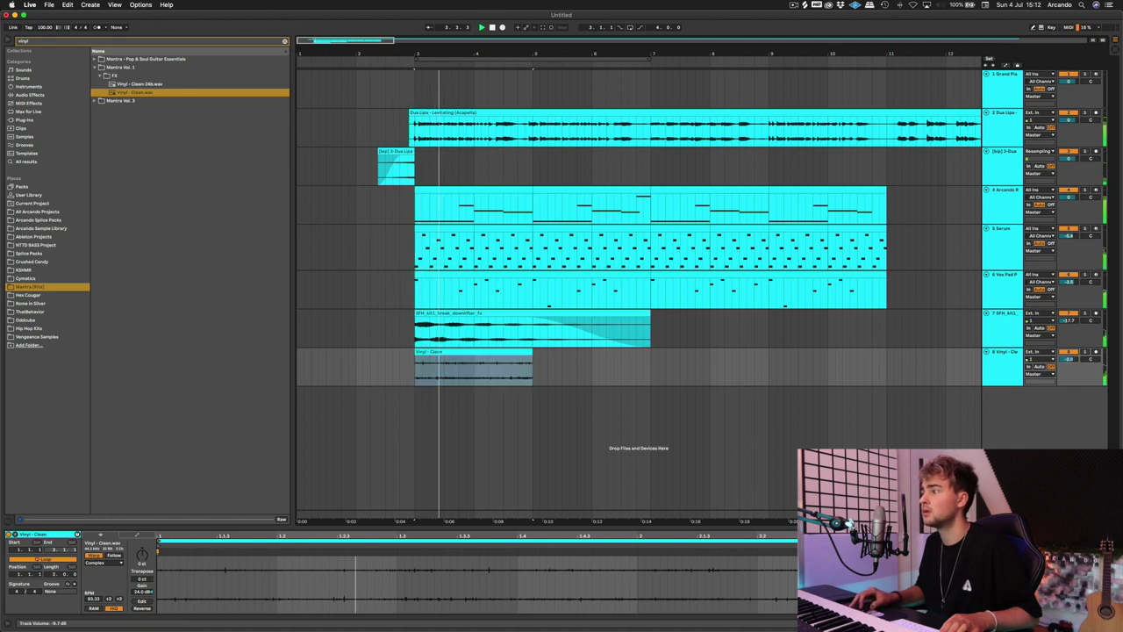
- Clear the sample search and open the Halsey - Graveyard remix folder in the Oddcube library
{"action": "left_click", "coordinate": [49, 321]}
{"action": "left_click", "coordinate": [283, 41]}
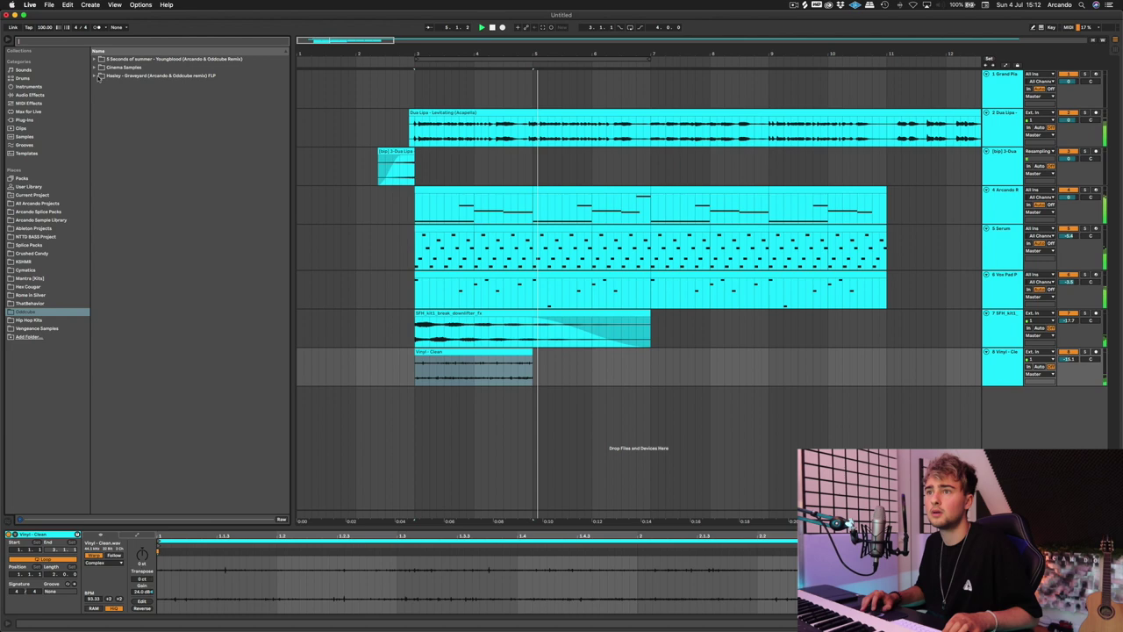
{"action": "left_click", "coordinate": [96, 76]}
{"action": "key", "text": "space"}
{"action": "left_click", "coordinate": [145, 151]}
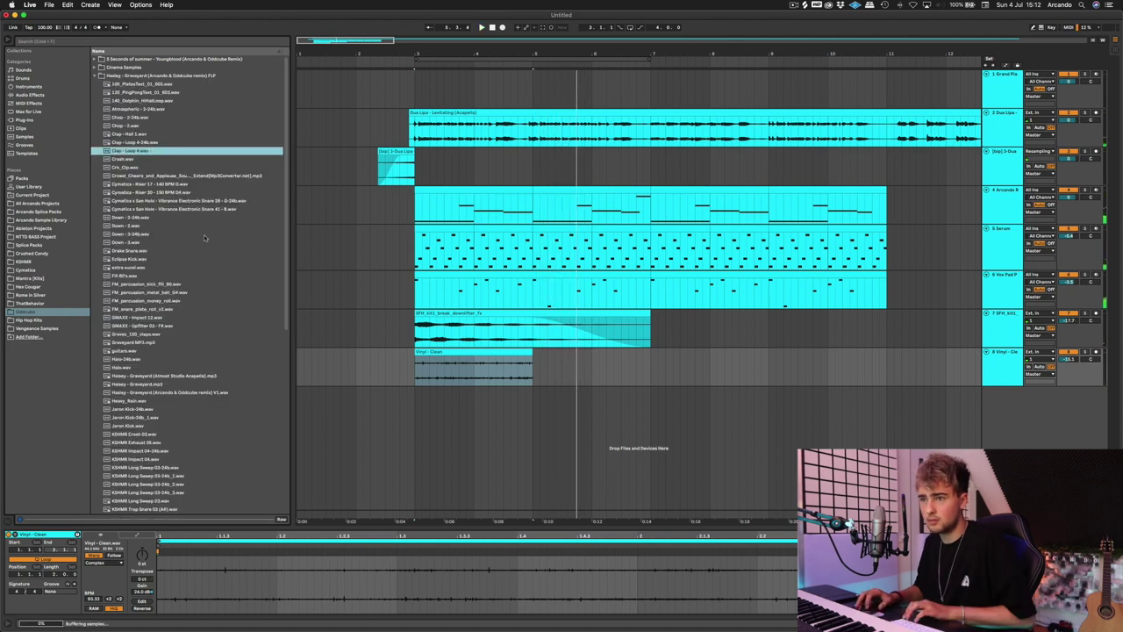
- Audition the remix folder's pad samples and choose Pad-24b.wav
{"action": "scroll", "coordinate": [149, 154], "scroll_direction": "down", "scroll_amount": 10}
{"action": "left_click", "coordinate": [193, 268]}
{"action": "left_click", "coordinate": [210, 275]}
{"action": "left_click", "coordinate": [230, 301]}
{"action": "left_click", "coordinate": [148, 287]}
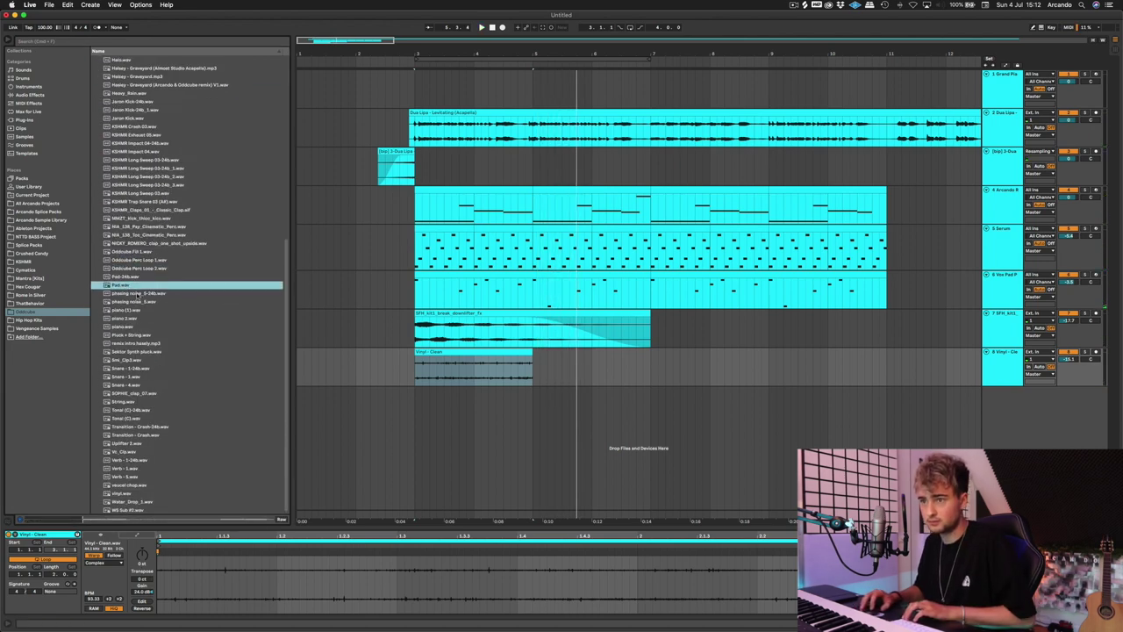
{"action": "left_click", "coordinate": [124, 278]}
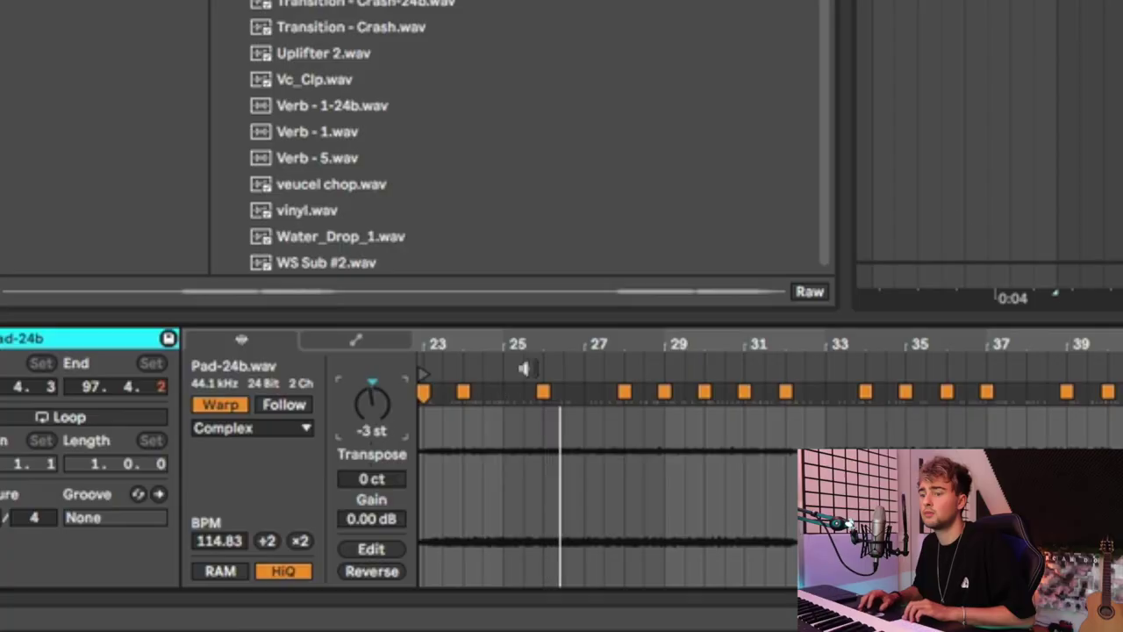
- Transpose the Pad-24b clip down by semitones and play the arrangement from around bar 3
{"action": "key", "text": "Down"}
{"action": "key", "text": "Down"}
{"action": "key", "text": "Down"}
{"action": "key", "text": "Down"}
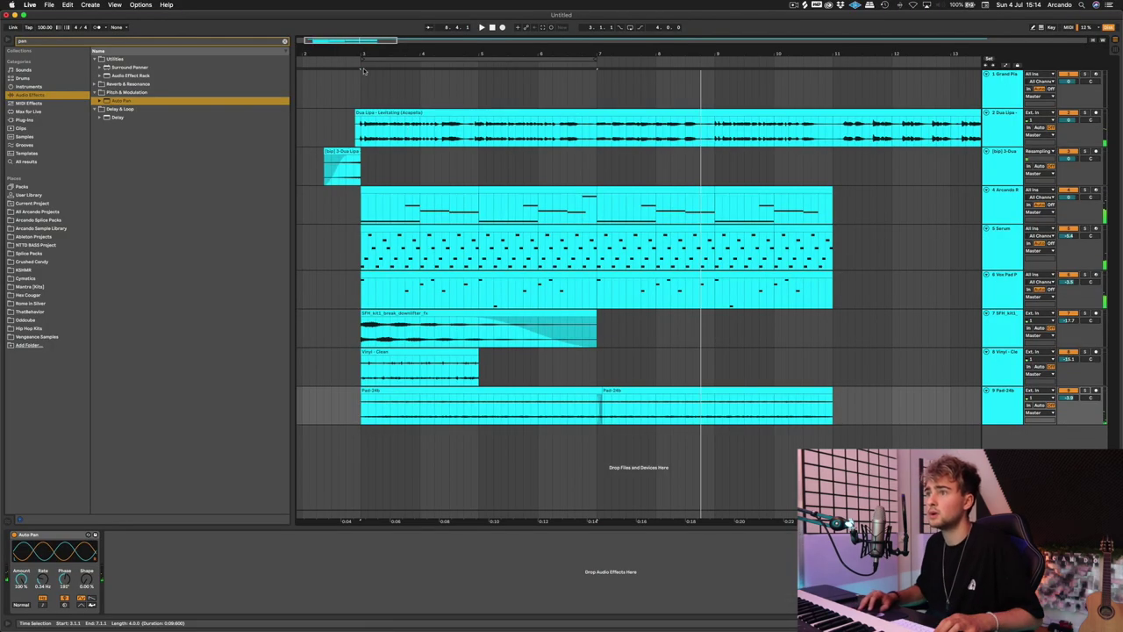
{"action": "left_click", "coordinate": [343, 69]}
{"action": "left_click_drag", "start_coordinate": [413, 55], "coordinate": [413, 44]}
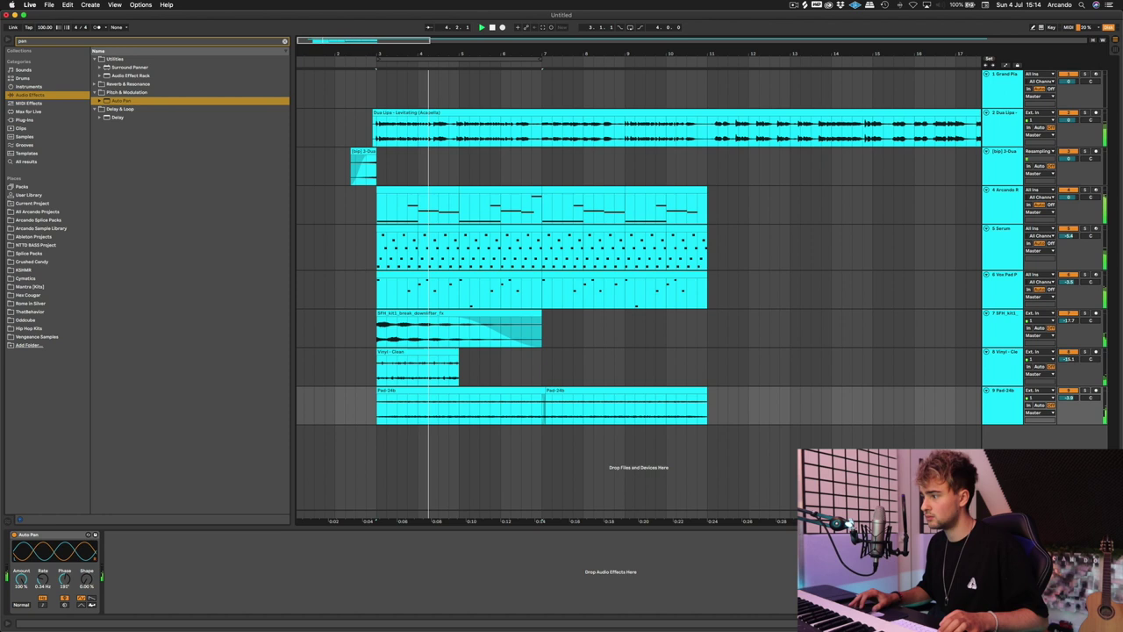
- Copy the break ambience clip to bar 7 and duplicate the backing clips of bars 3 to 11 so they repeat from bar 11
{"action": "left_click", "coordinate": [1002, 514]}
{"action": "left_click", "coordinate": [997, 403]}
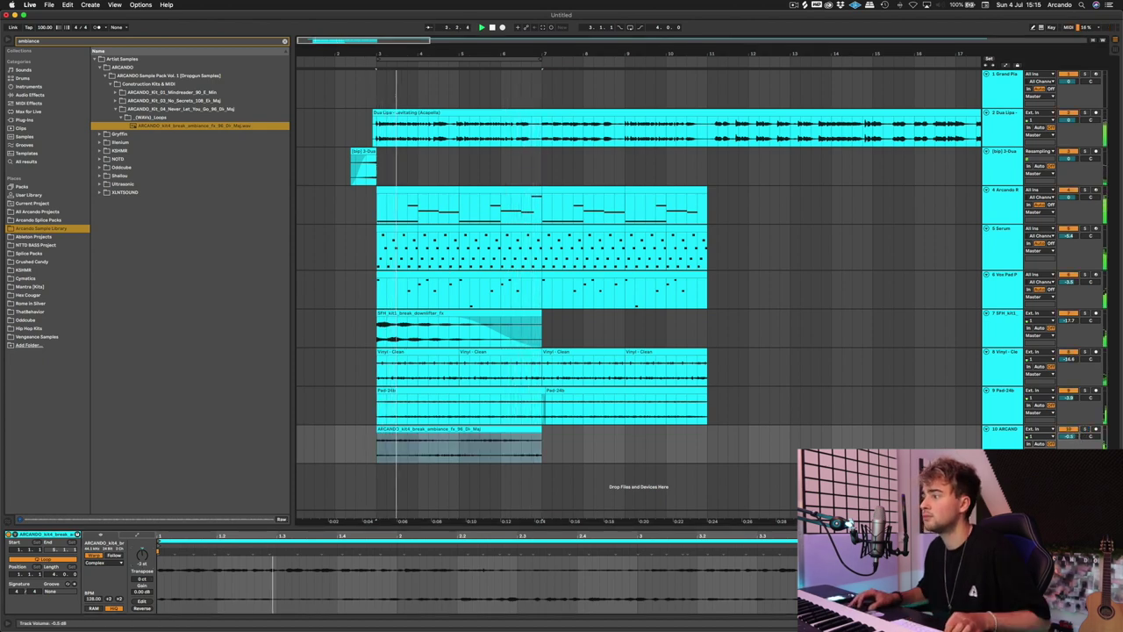
{"action": "left_click_drag", "start_coordinate": [428, 449], "coordinate": [593, 449]}
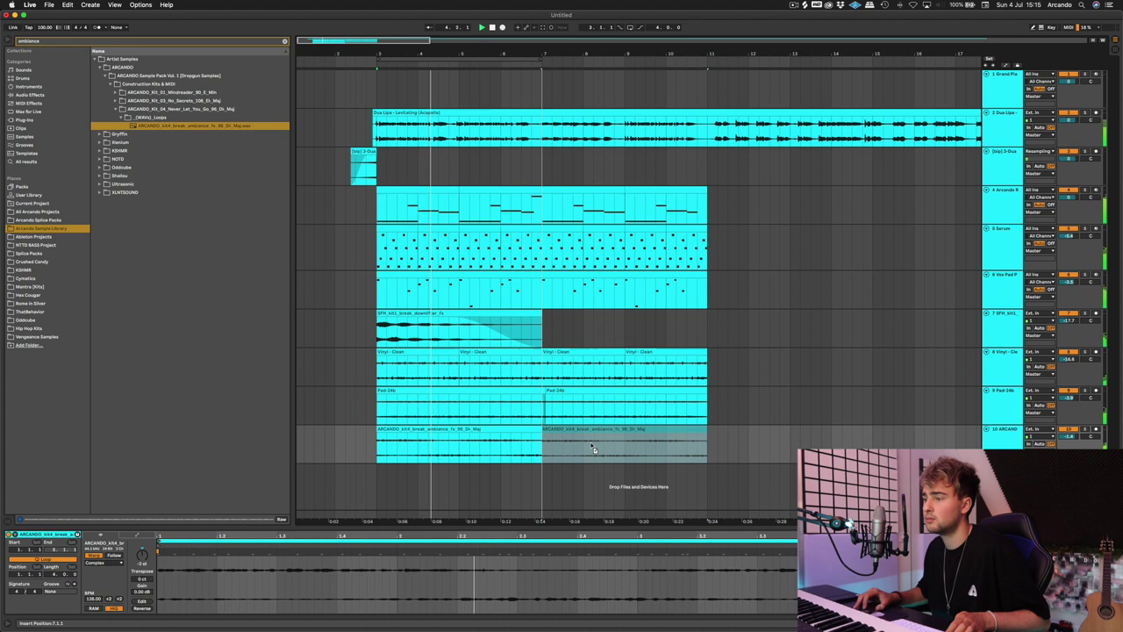
{"action": "left_click", "coordinate": [743, 409]}
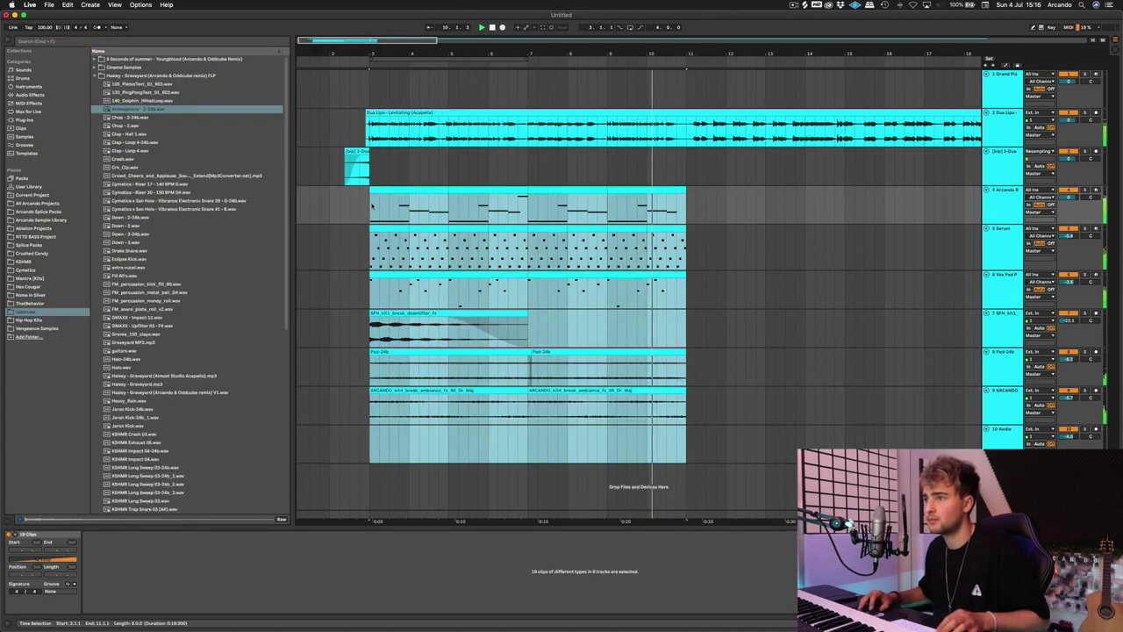
{"action": "key", "text": "ctrl+d"}
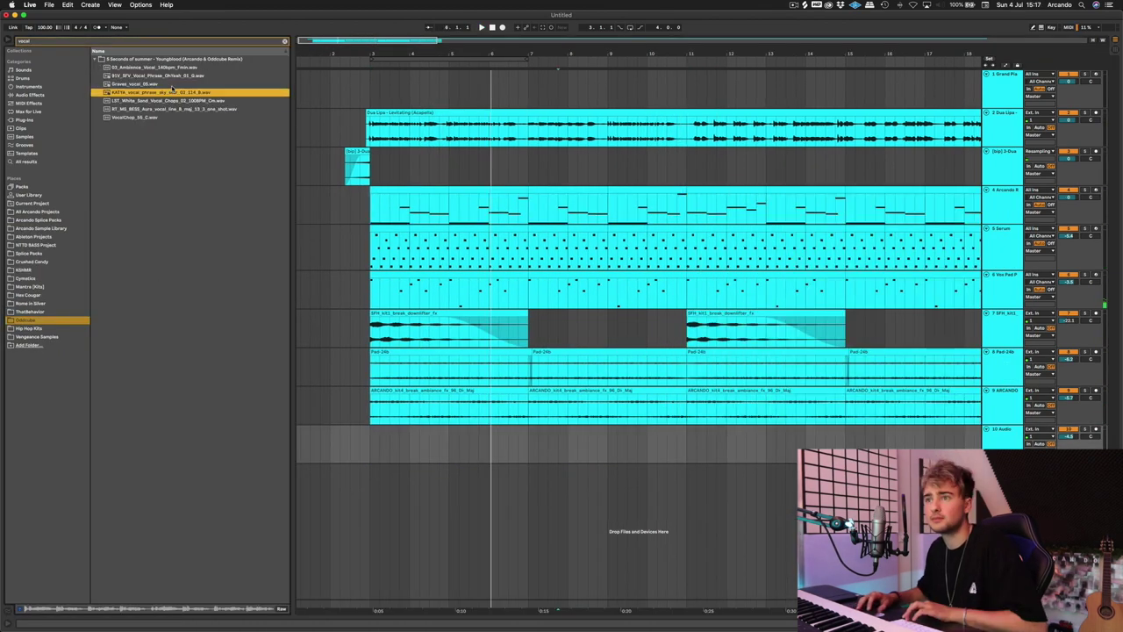
- Audition the Youngblood remix folder's vocal samples, choose the Ambience_Vocal_140bpm_Fmin sample and shift its clip to start at bar 3
{"action": "key", "text": "Down"}
{"action": "key", "text": "Down"}
{"action": "key", "text": "Down"}
{"action": "left_click", "coordinate": [181, 69]}
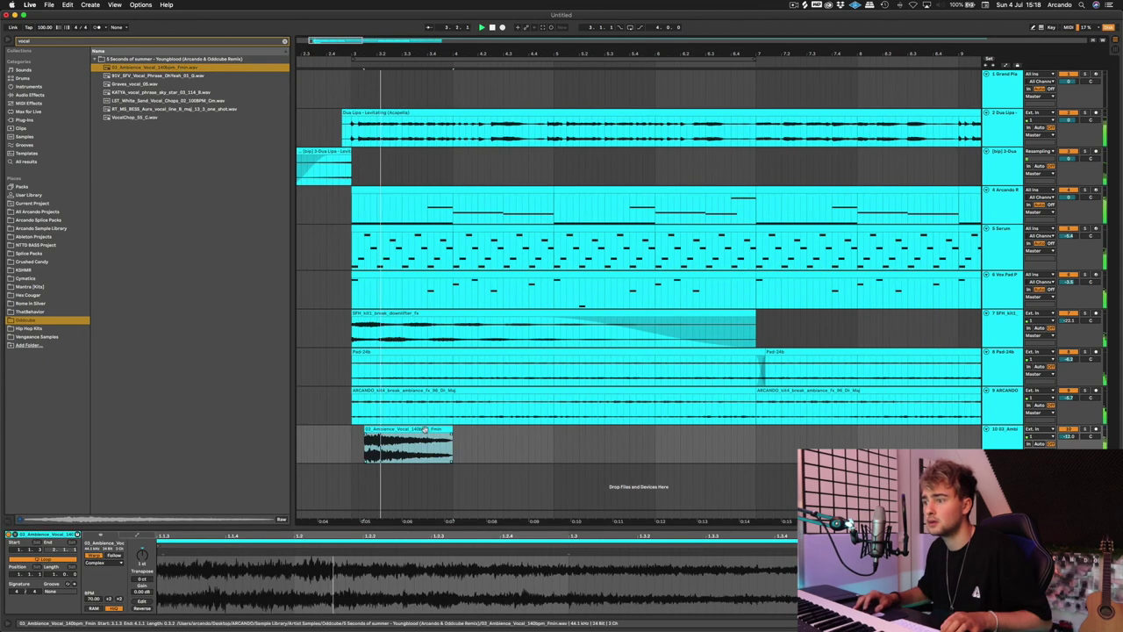
{"action": "left_click_drag", "start_coordinate": [424, 429], "coordinate": [410, 429]}
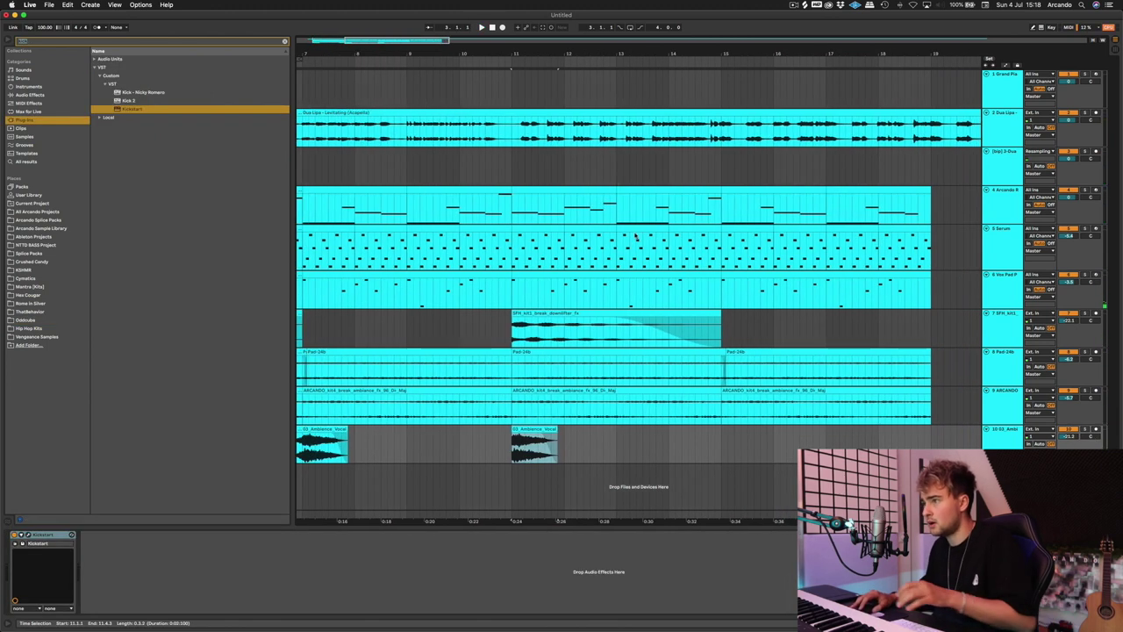
- Delete the Serum pluck clips from bar 11 onward and play the transition into bar 11
{"action": "left_click", "coordinate": [635, 235]}
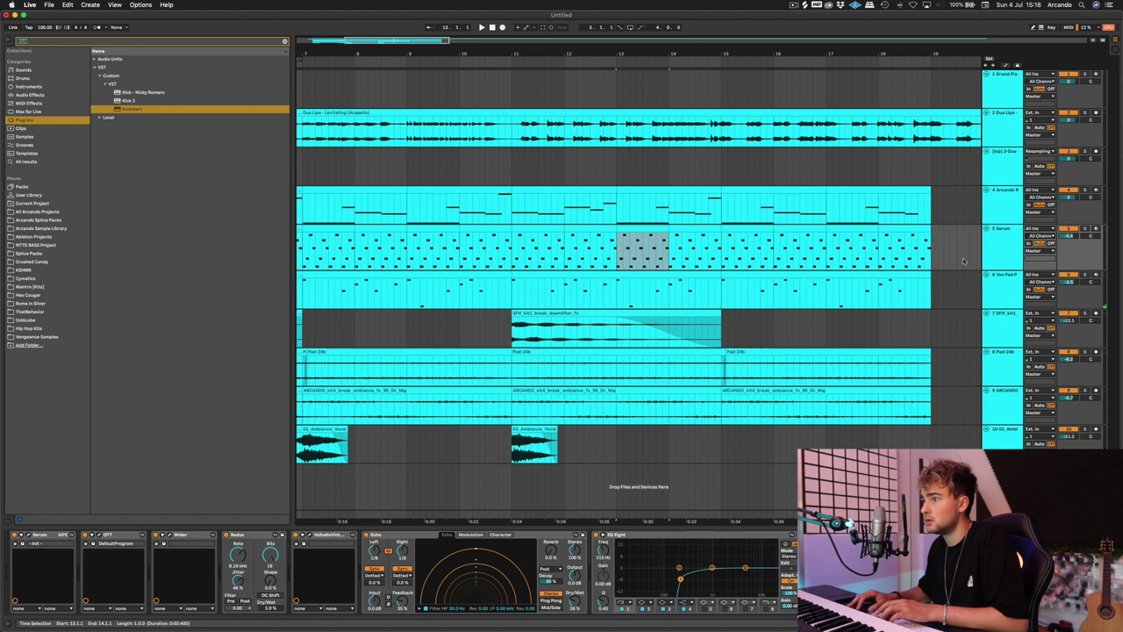
{"action": "left_click_drag", "start_coordinate": [963, 261], "coordinate": [574, 260]}
{"action": "key", "text": "Delete"}
{"action": "key", "text": "space"}
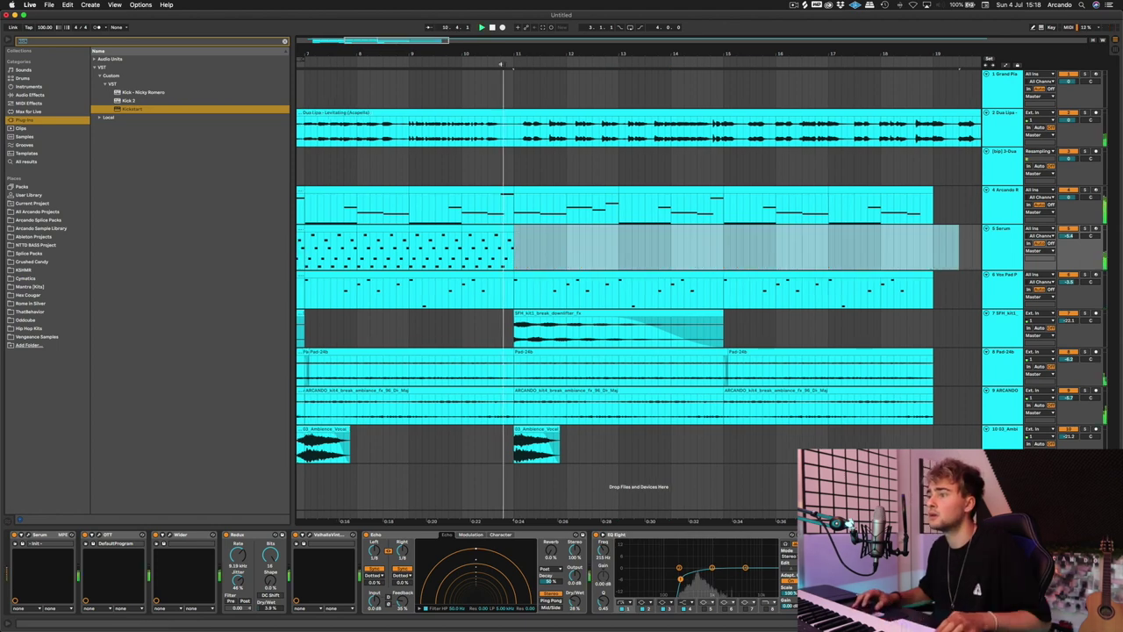
- Open the vox pad clip at bar 11 and shift the second G3 note a sixteenth later
{"action": "double_click", "coordinate": [607, 273]}
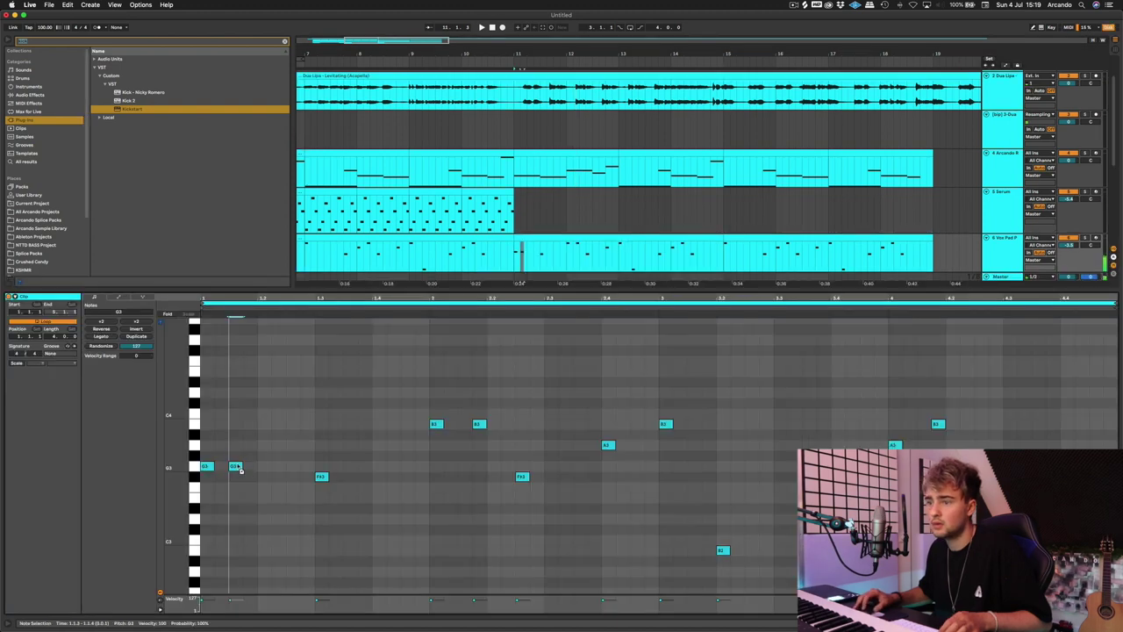
{"action": "left_click_drag", "start_coordinate": [241, 467], "coordinate": [249, 466]}
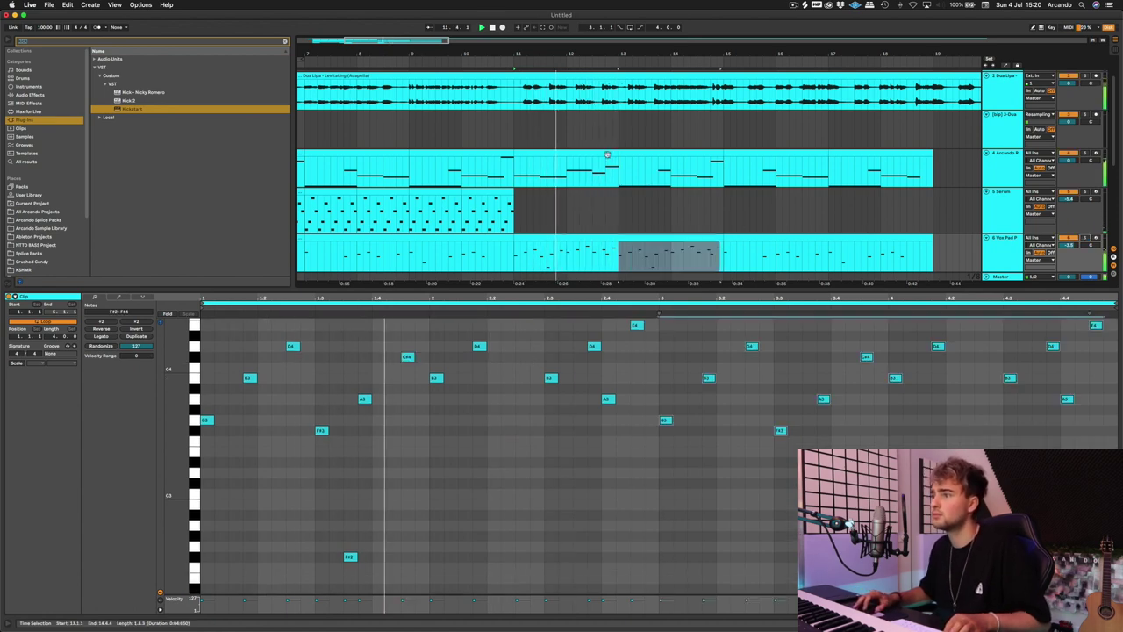
- Raise the automation line on the Arcando Reese Bass track
{"action": "scroll", "coordinate": [667, 180], "scroll_direction": "left", "scroll_amount": 3}
{"action": "scroll", "coordinate": [693, 180], "scroll_direction": "right", "scroll_amount": 2}
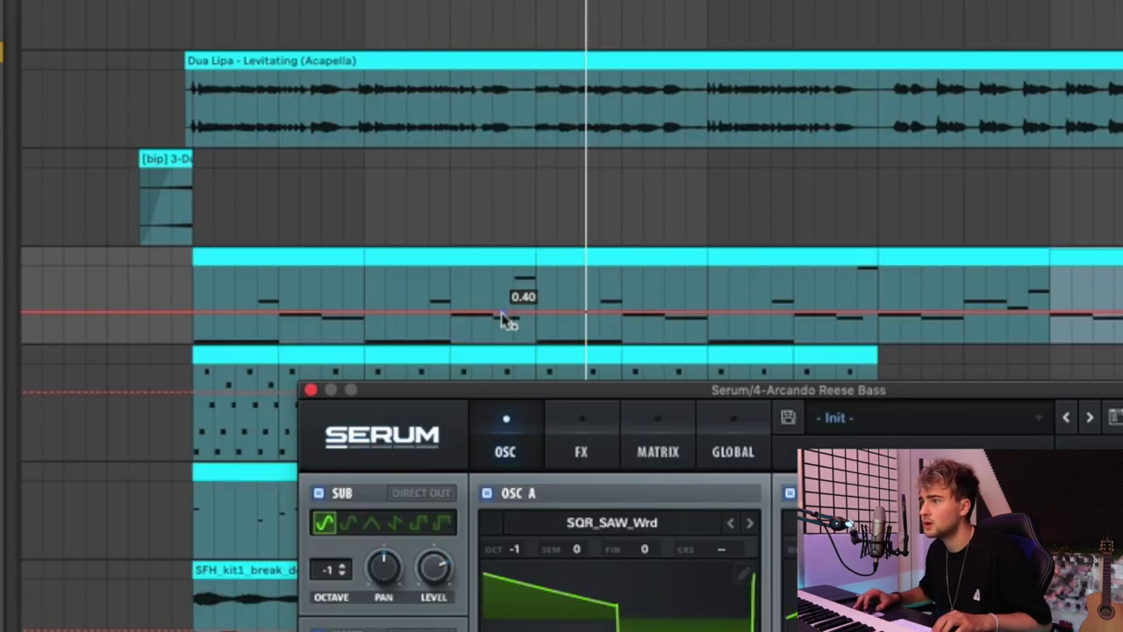
{"action": "left_click_drag", "start_coordinate": [495, 213], "coordinate": [493, 204]}
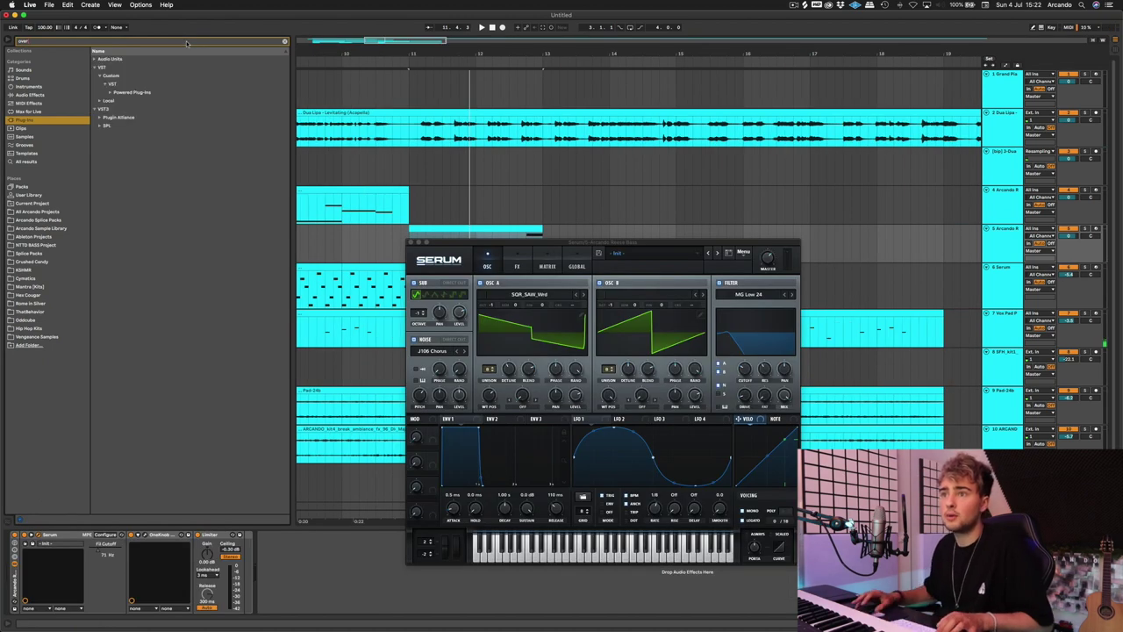
- Add the Overdrive audio effect to the second Reese bass track and adjust its filter band
{"action": "left_click", "coordinate": [56, 96]}
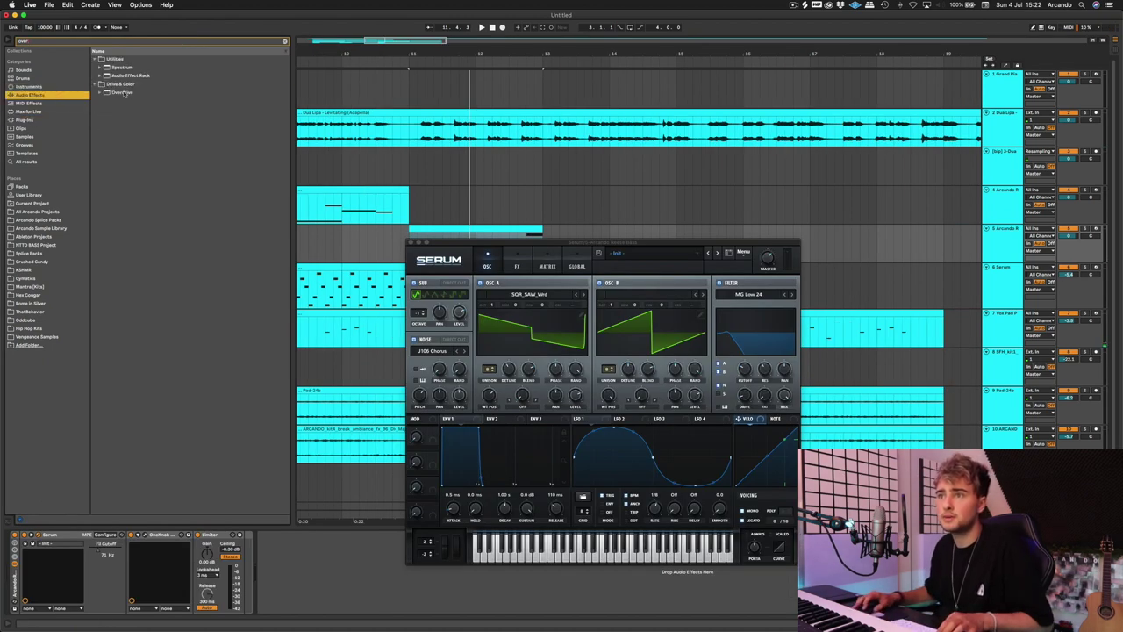
{"action": "double_click", "coordinate": [123, 93]}
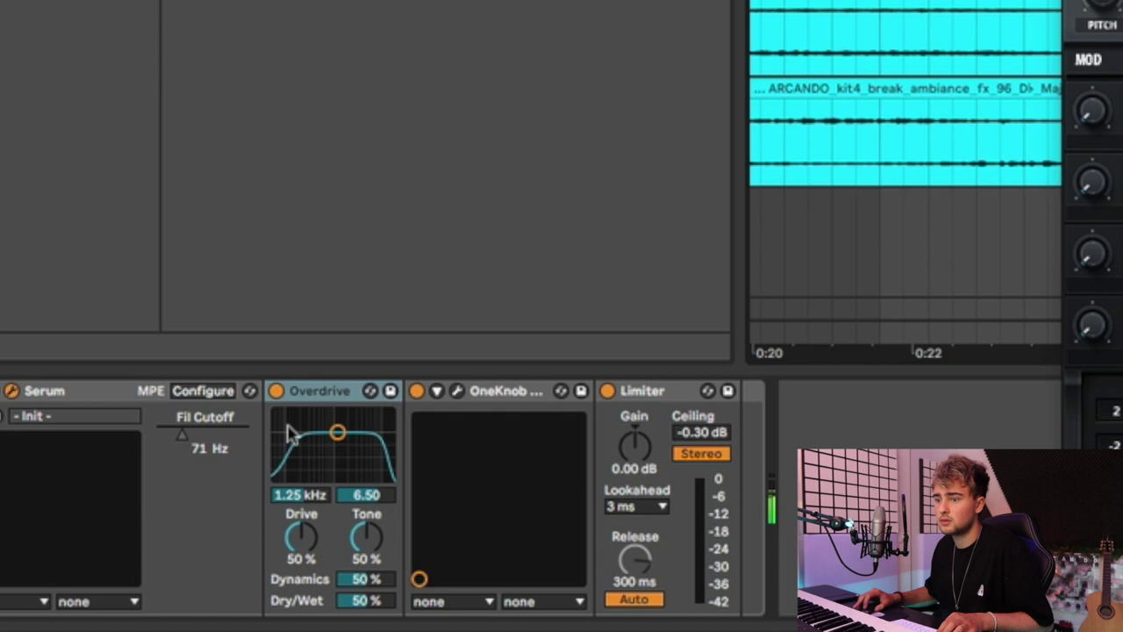
{"action": "mouse_move", "coordinate": [339, 431]}
{"action": "left_mouse_down"}
{"action": "mouse_move", "coordinate": [341, 422]}
{"action": "mouse_move", "coordinate": [339, 432]}
{"action": "left_mouse_up"}
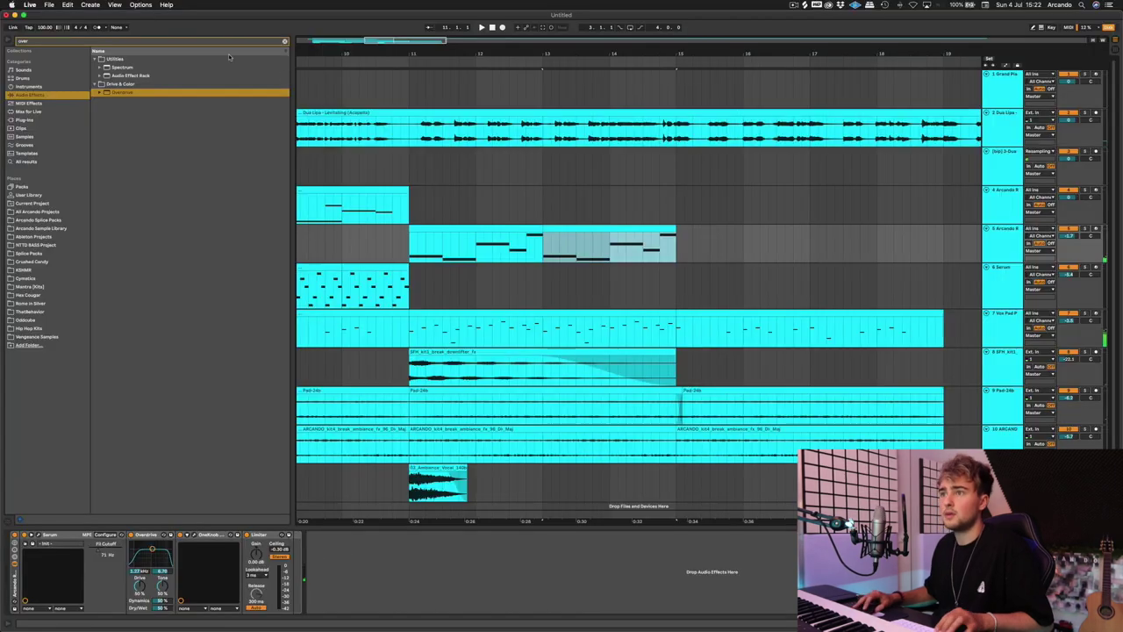
- Clear the effect search, audition samples in the Youngblood remix folder and choose the KSHMR Reverb Pluck 03 (A#) sample
{"action": "left_click", "coordinate": [232, 41]}
{"action": "key", "text": "BackSpace"}
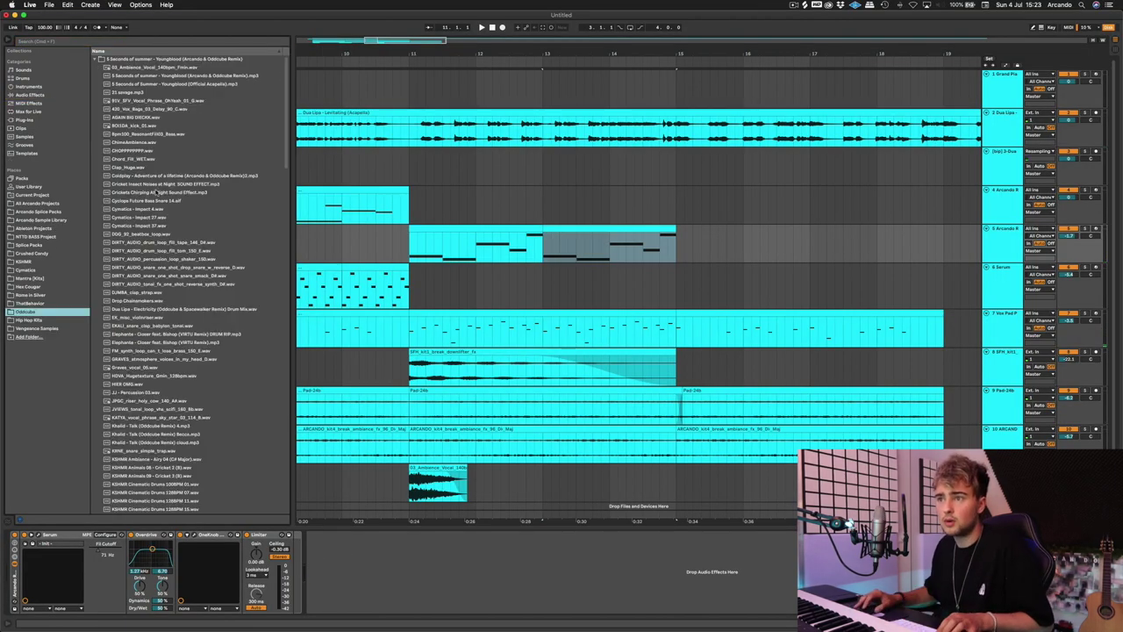
{"action": "left_click", "coordinate": [176, 276]}
{"action": "left_click", "coordinate": [195, 359]}
{"action": "scroll", "coordinate": [202, 390], "scroll_direction": "down", "scroll_amount": 4}
{"action": "scroll", "coordinate": [203, 393], "scroll_direction": "down", "scroll_amount": 3}
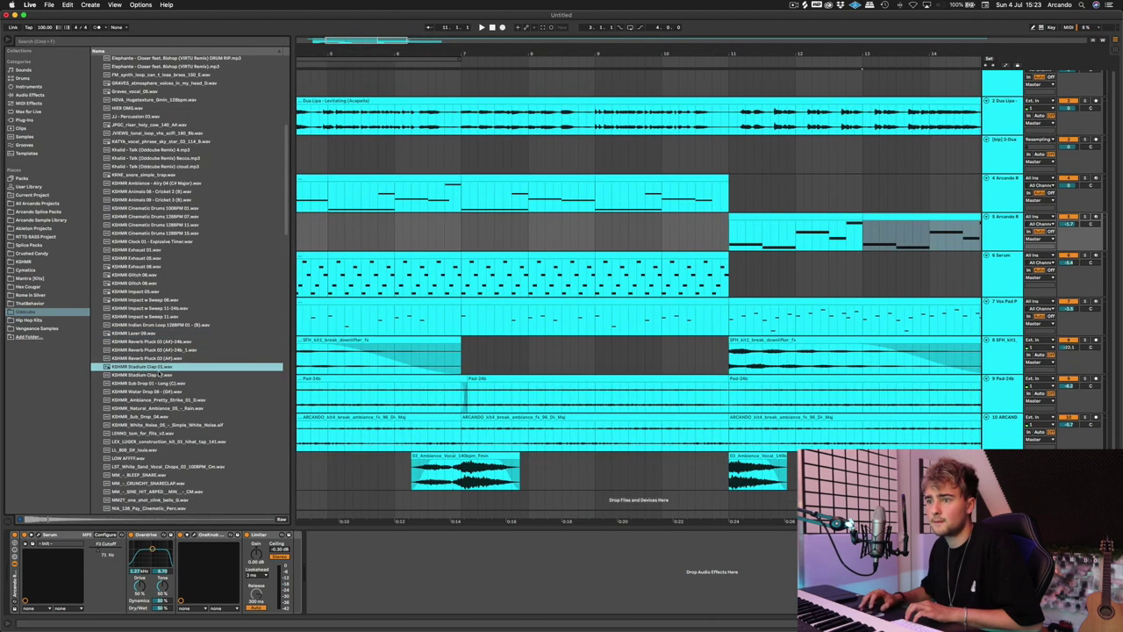
{"action": "left_click", "coordinate": [156, 342]}
{"action": "left_click", "coordinate": [155, 350]}
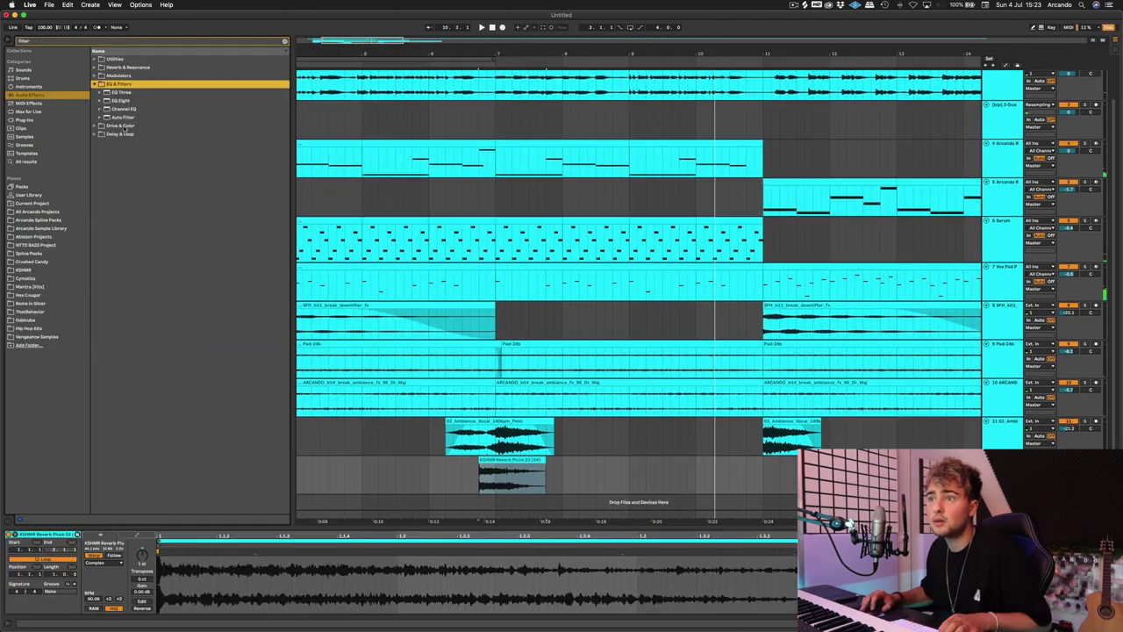
- Add Auto Filter to the reverb pluck track and lower its low-pass frequency to about 502 Hz
{"action": "left_click", "coordinate": [125, 117]}
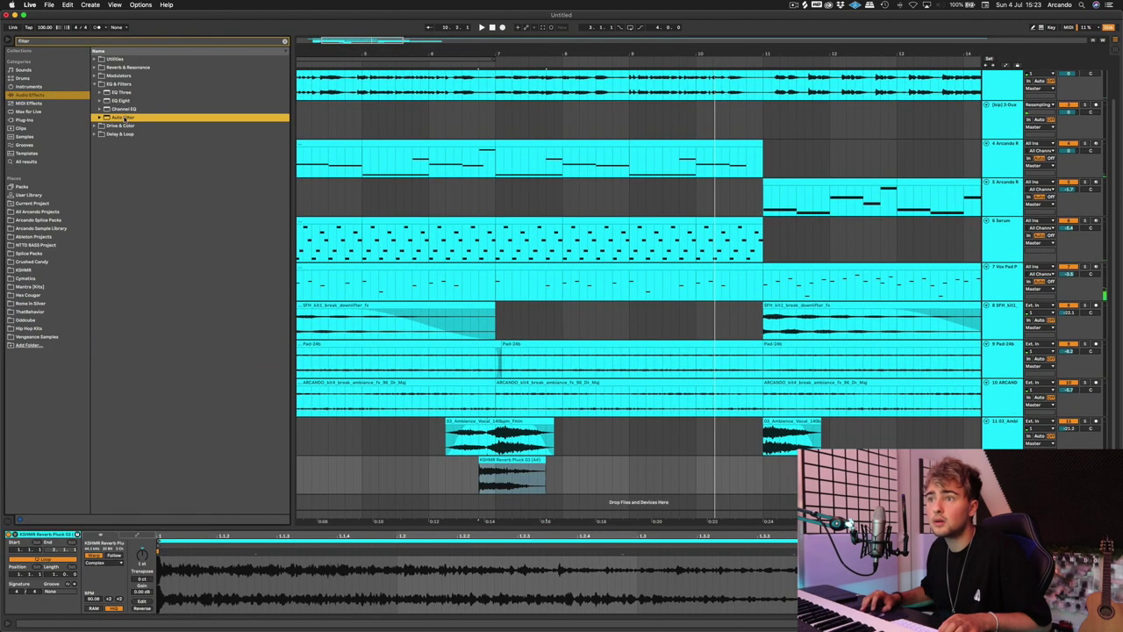
{"action": "double_click", "coordinate": [124, 118]}
{"action": "left_click_drag", "start_coordinate": [117, 581], "coordinate": [78, 581]}
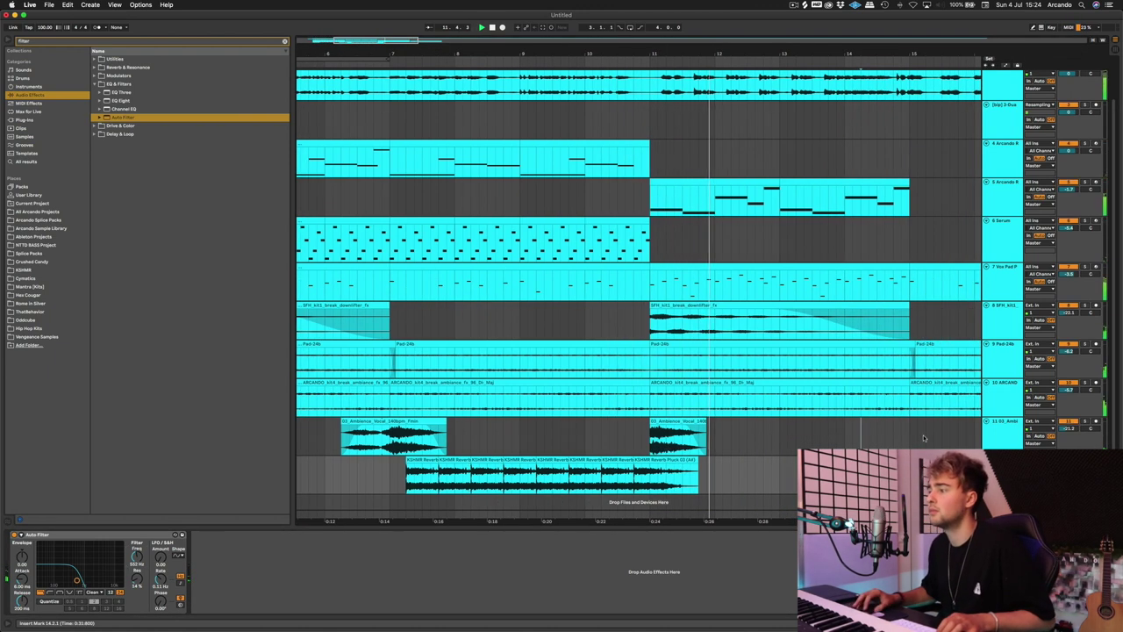
{"action": "key", "text": "space"}
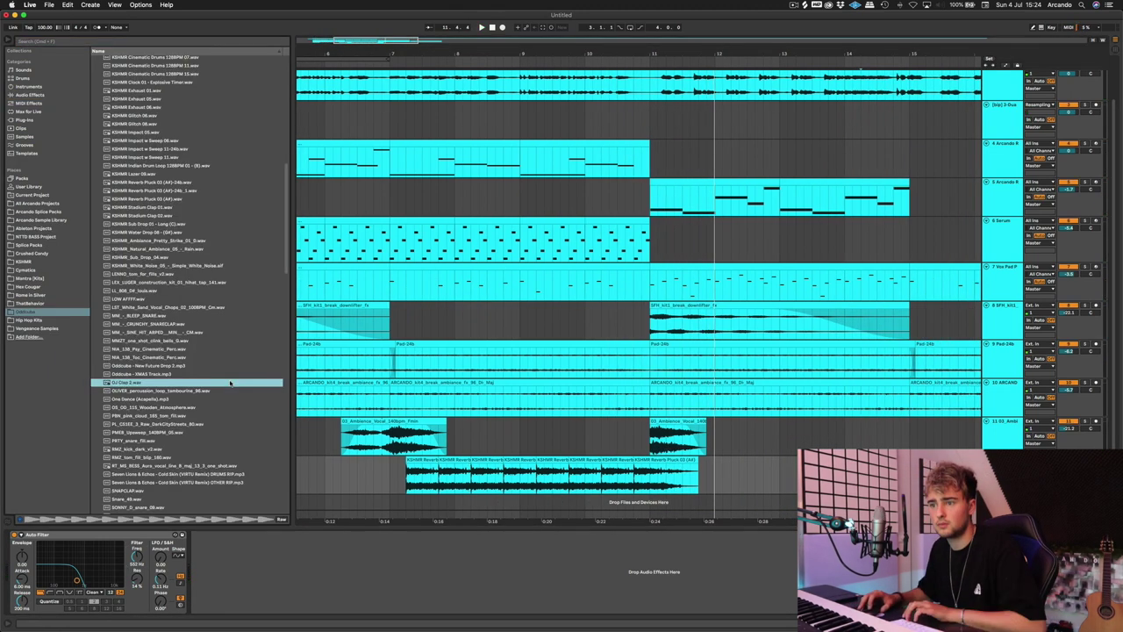
- Audition the percussion samples in the remix folder and choose the OLIVER percussion tambourine loop
{"action": "key", "text": "Down"}
{"action": "scroll", "coordinate": [230, 384], "scroll_direction": "down", "scroll_amount": 2}
{"action": "key", "text": "Up"}
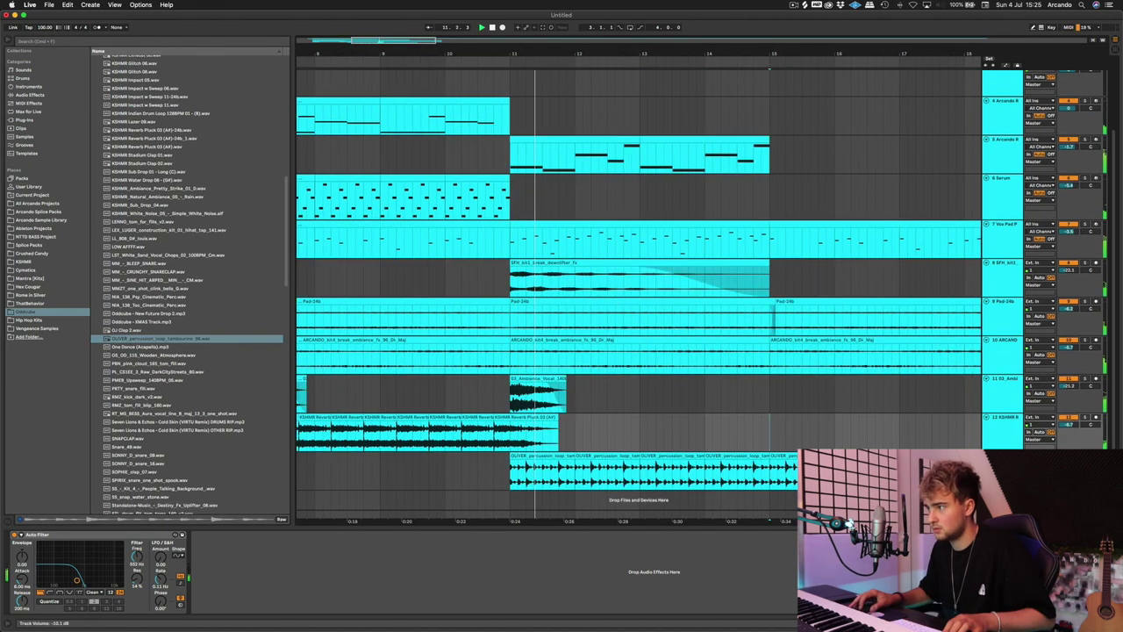
- Place NIA_138_Toc_Cinematic_Perc.wav on a new track at bar 11 and duplicate it to bar 13
{"action": "key", "text": "space"}
{"action": "scroll", "coordinate": [159, 370], "scroll_direction": "up", "scroll_amount": 3}
{"action": "left_click", "coordinate": [159, 370]}
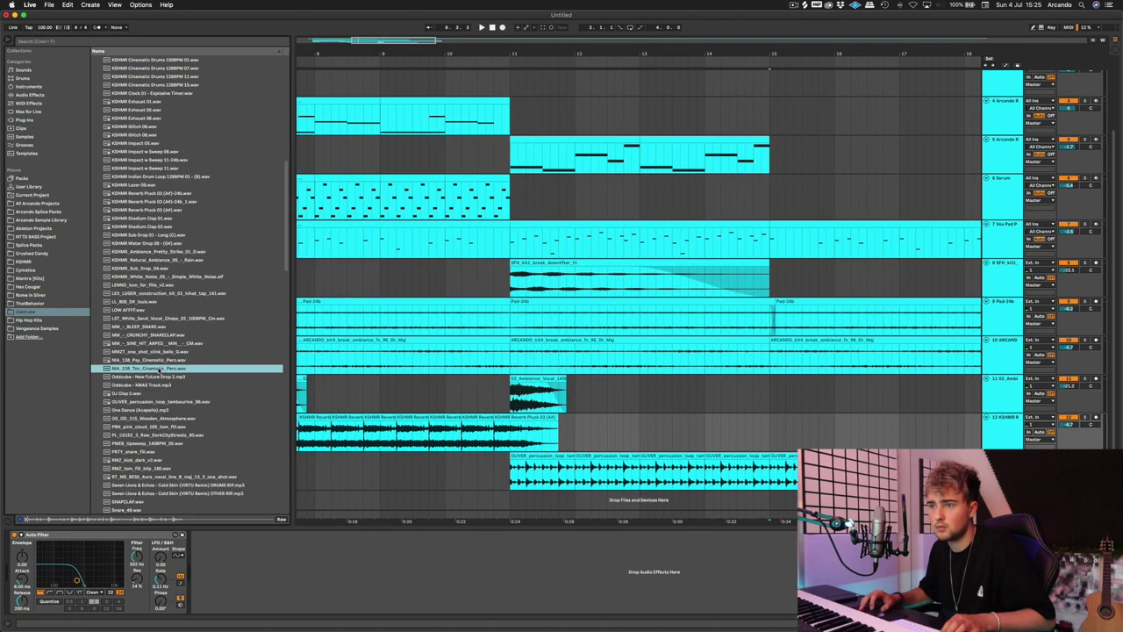
{"action": "left_click", "coordinate": [147, 319]}
{"action": "left_click_drag", "start_coordinate": [146, 368], "coordinate": [518, 500]}
{"action": "key", "text": "space"}
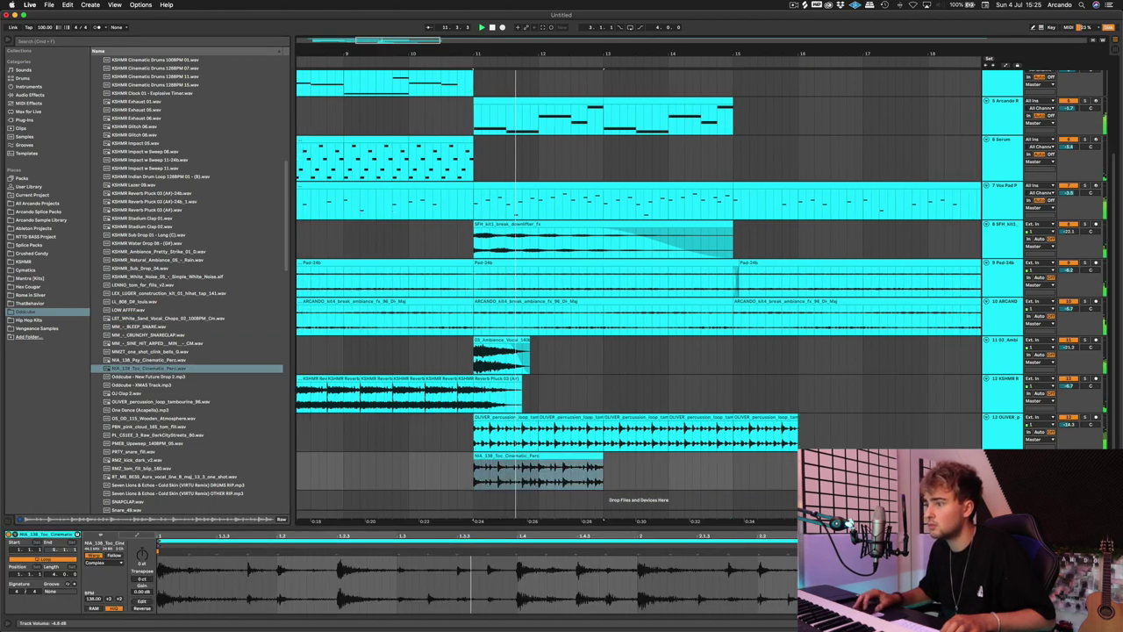
{"action": "key", "text": "super+d"}
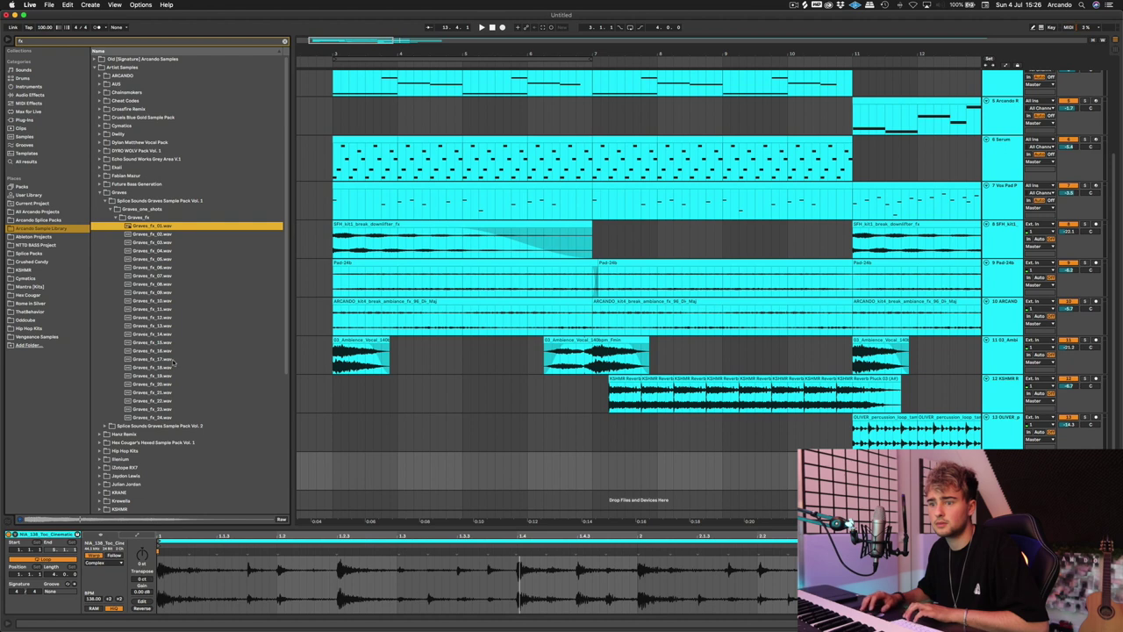
- Audition the Graves FX one-shots in the Arcando Sample Library and choose Graves_fx_02.wav
{"action": "key", "text": "Down"}
{"action": "key", "text": "Down"}
{"action": "key", "text": "Up"}
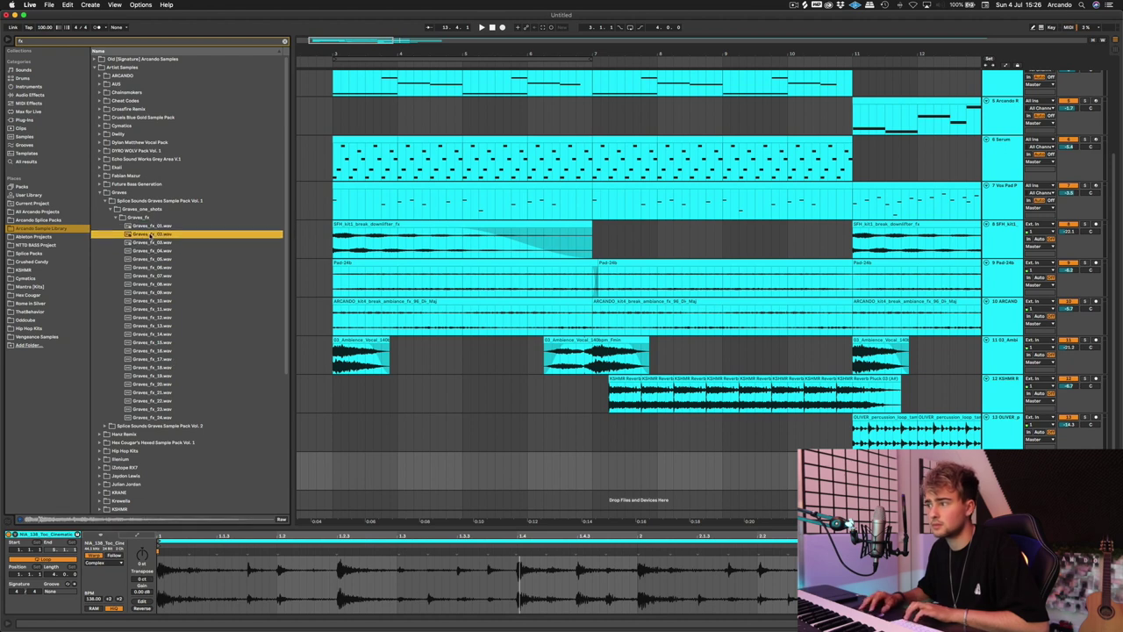
{"action": "key", "text": "Return"}
- Delete the SFH_kit1 break downlifter clip at bar 11 and listen to the section without it
{"action": "left_click", "coordinate": [635, 213]}
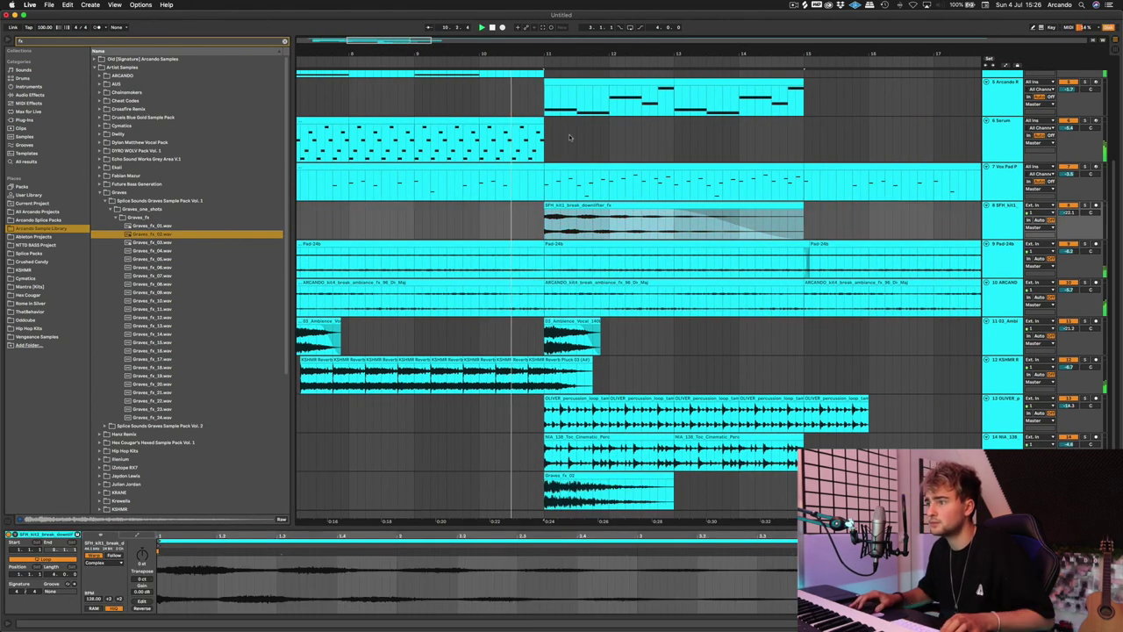
{"action": "key", "text": "space"}
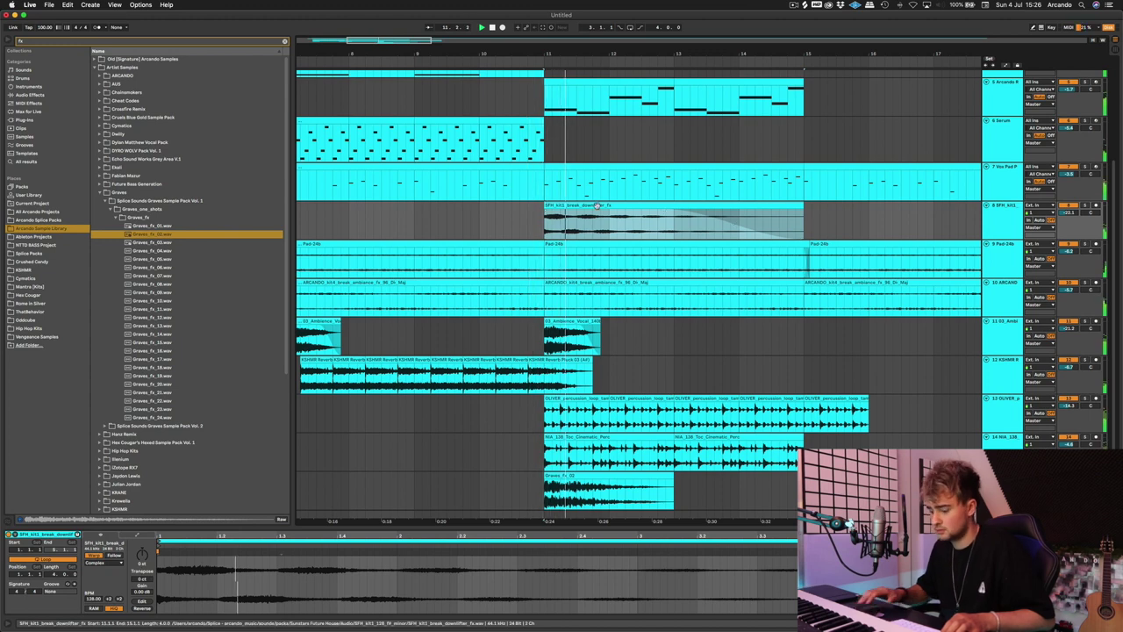
{"action": "key", "text": "Delete"}
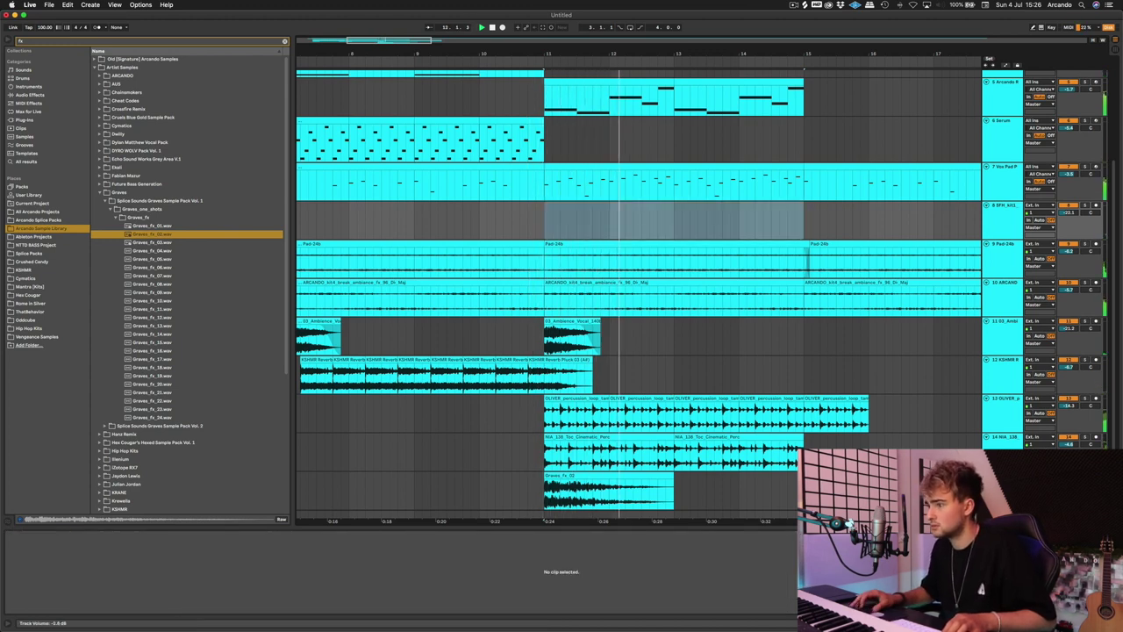
{"action": "scroll", "coordinate": [615, 456], "scroll_direction": "down", "scroll_amount": 1}
{"action": "key", "text": "space"}
- Copy the Graves_fx_02 clip to bar 9, reverse the copy and move it to a new track below
{"action": "left_click_drag", "start_coordinate": [579, 458], "coordinate": [449, 458], "text": "alt"}
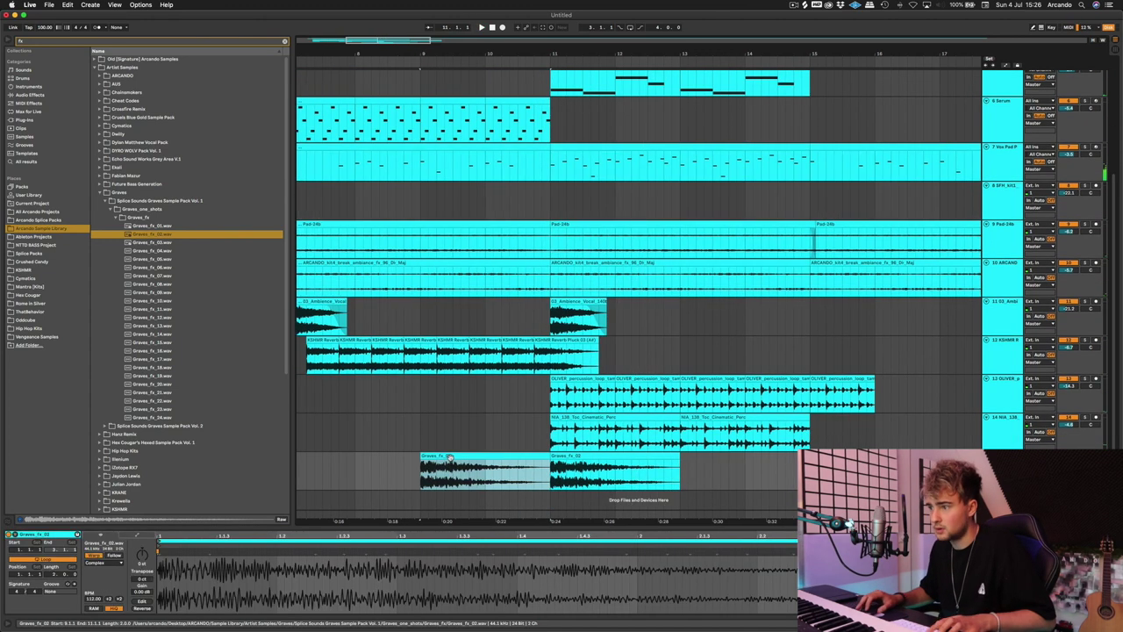
{"action": "left_click", "coordinate": [662, 462], "text": "shift"}
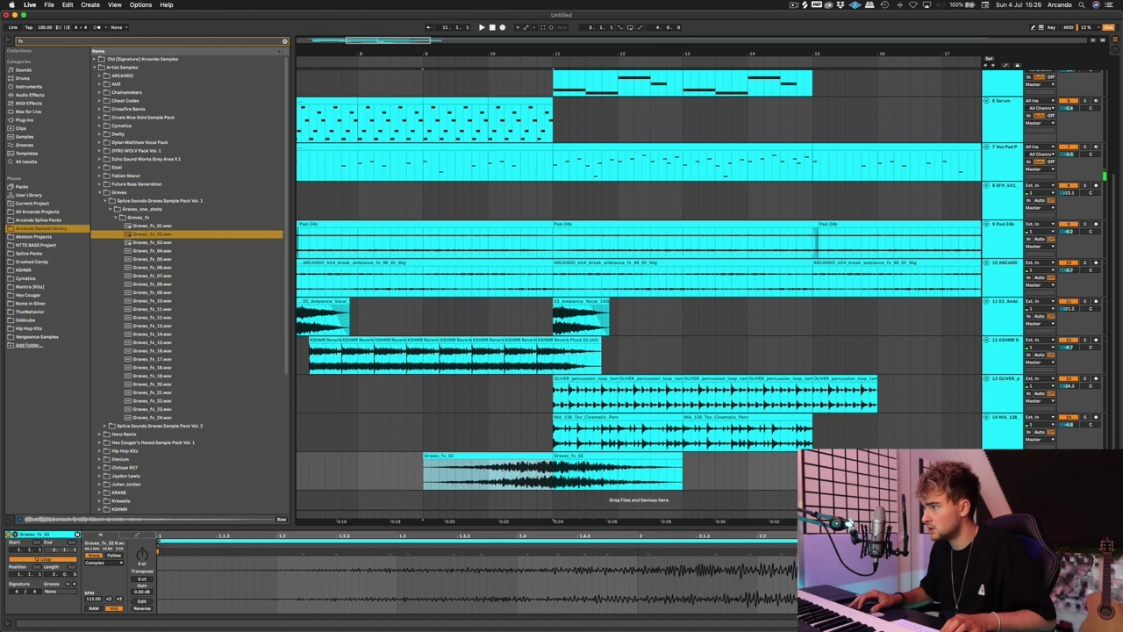
{"action": "left_click_drag", "start_coordinate": [525, 458], "coordinate": [521, 497]}
- Find Auto Pan in the audio effects for the reversed Graves FX track and hide the automation lanes
{"action": "key", "text": "super+f"}
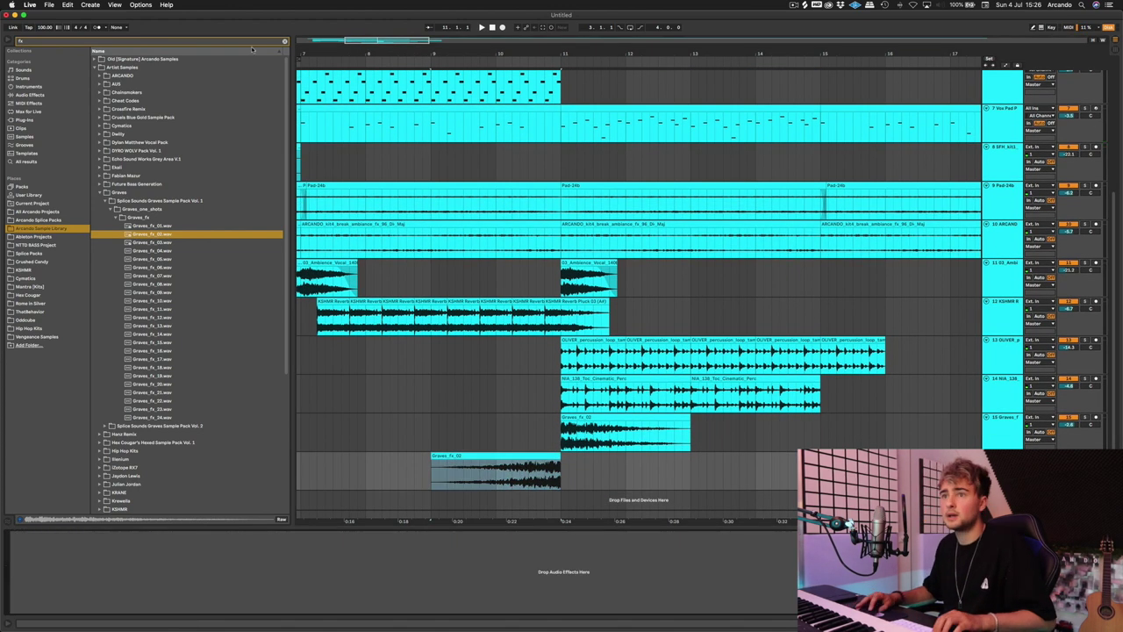
{"action": "left_click", "coordinate": [252, 49]}
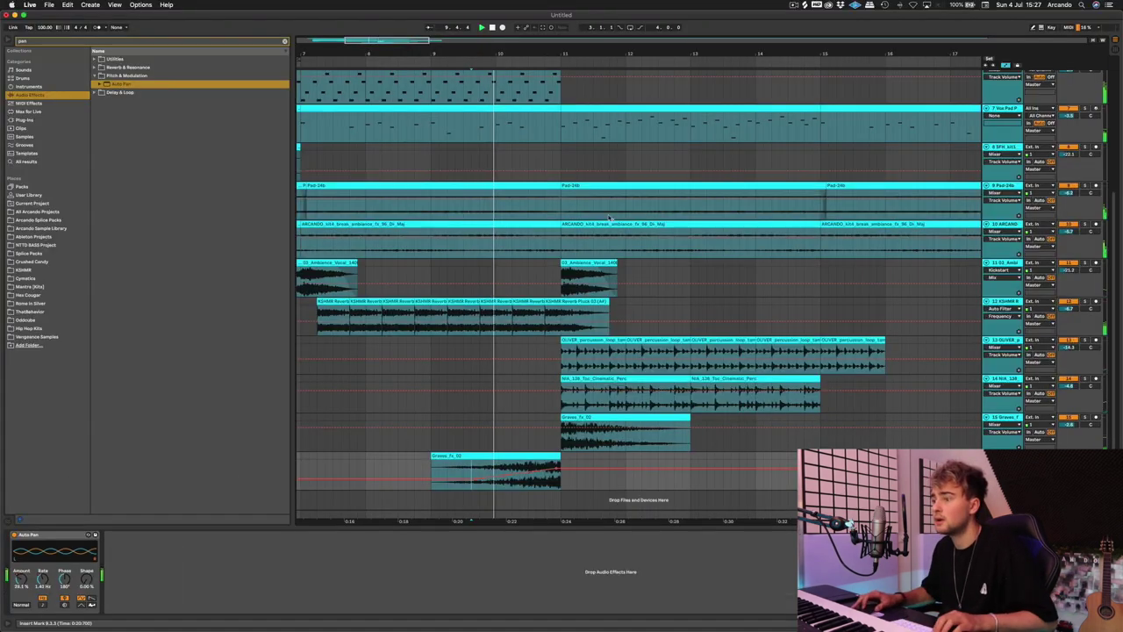
{"action": "key", "text": "a"}
{"action": "scroll", "coordinate": [703, 468], "scroll_direction": "right", "scroll_amount": 1}
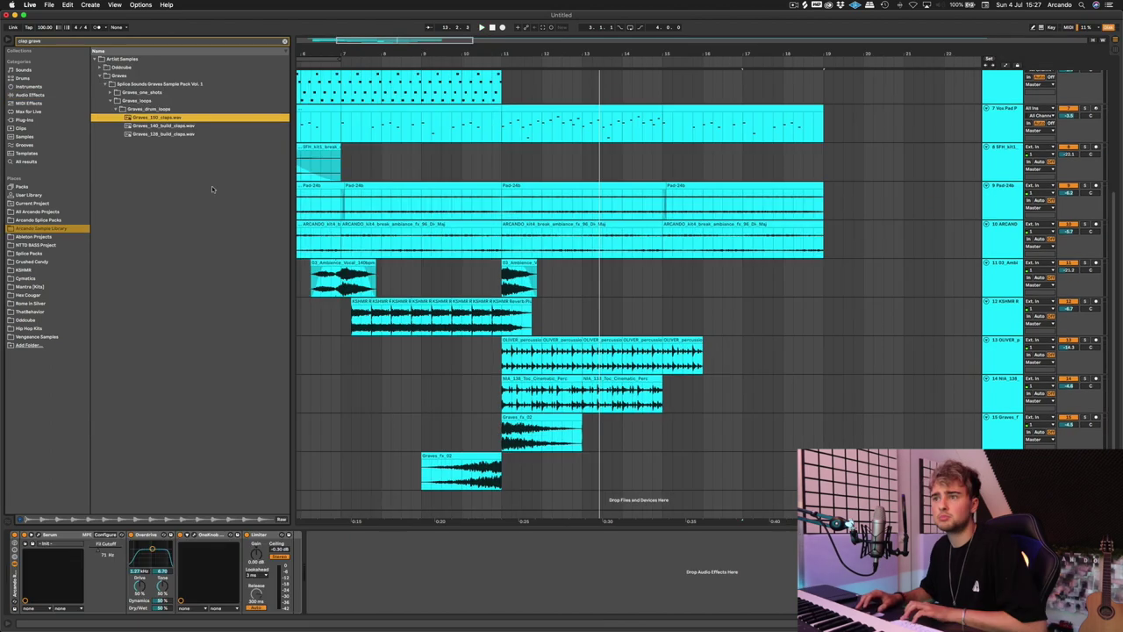
- Place the Graves_150_claps loop at bar 11 on a new track and duplicate it at bar 13
{"action": "key", "text": "Down"}
{"action": "key", "text": "Up"}
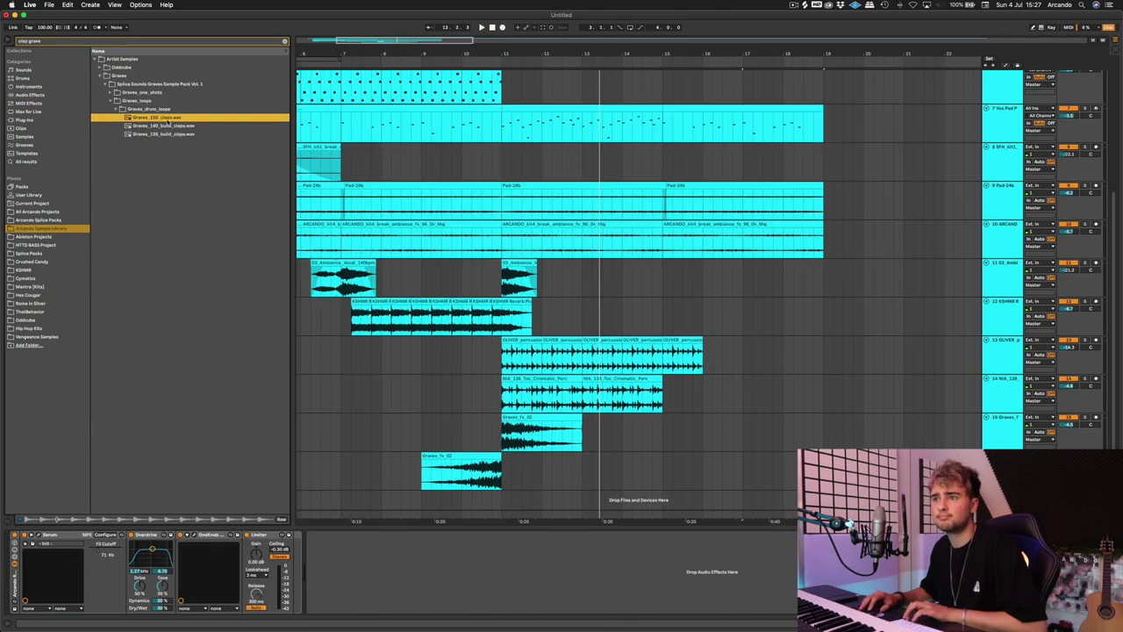
{"action": "key", "text": "Return"}
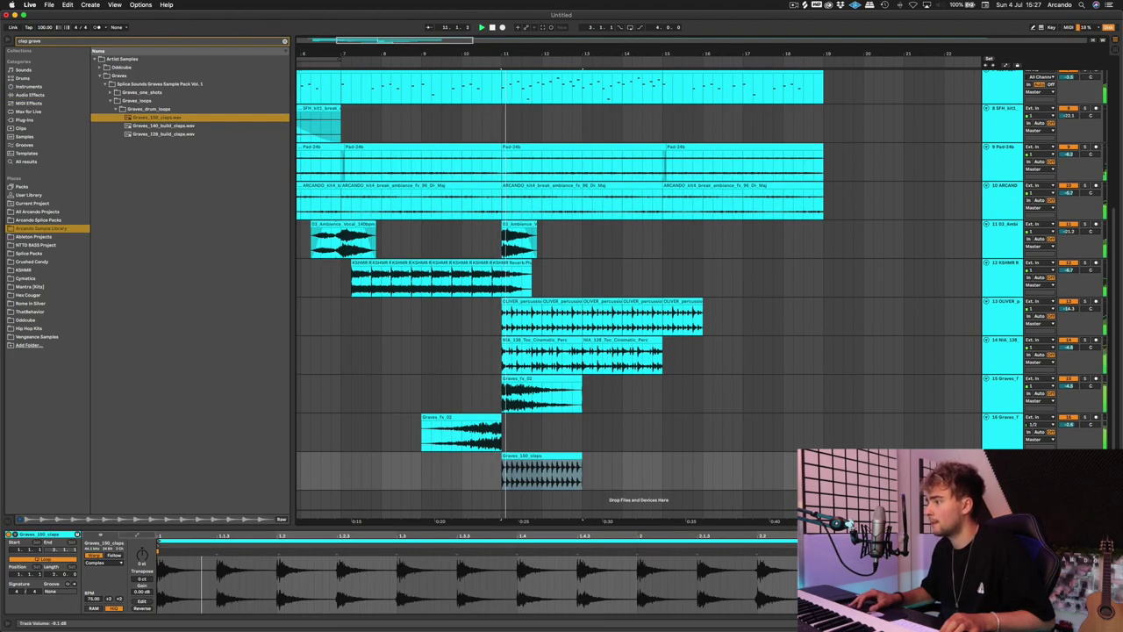
{"action": "key", "text": "super+d"}
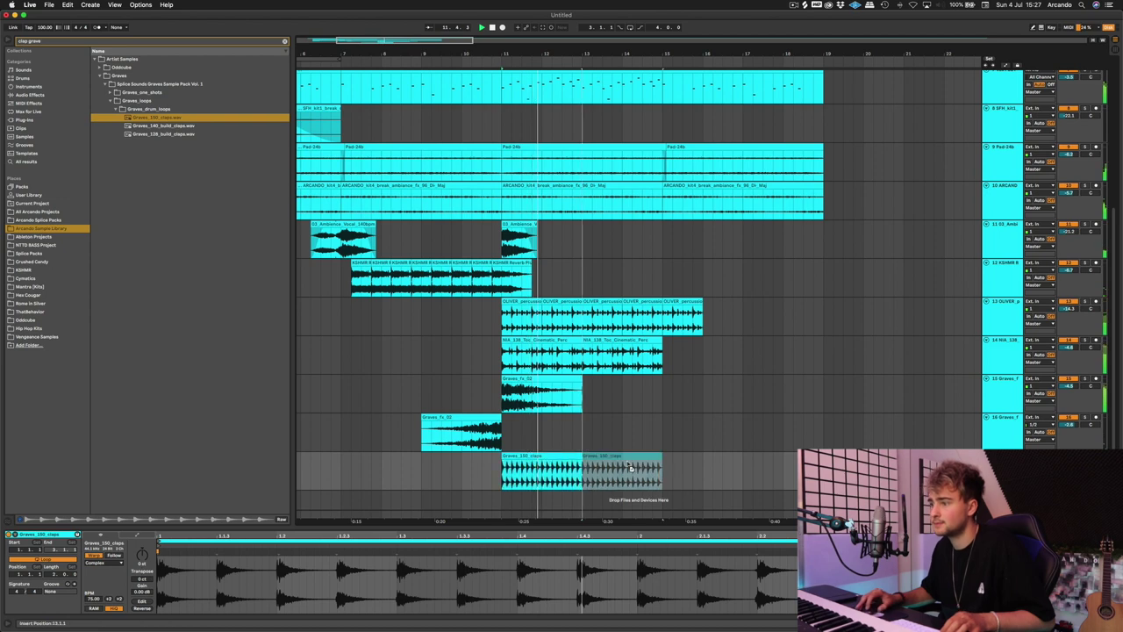
{"action": "left_click", "coordinate": [657, 438]}
{"action": "scroll", "coordinate": [659, 442], "scroll_direction": "left", "scroll_amount": 3}
- Search the sample library for kick, audition the VINCENT kicks and place VINCENT_kick_big_knock.wav at bar 11 on a new track
{"action": "left_click", "coordinate": [163, 41]}
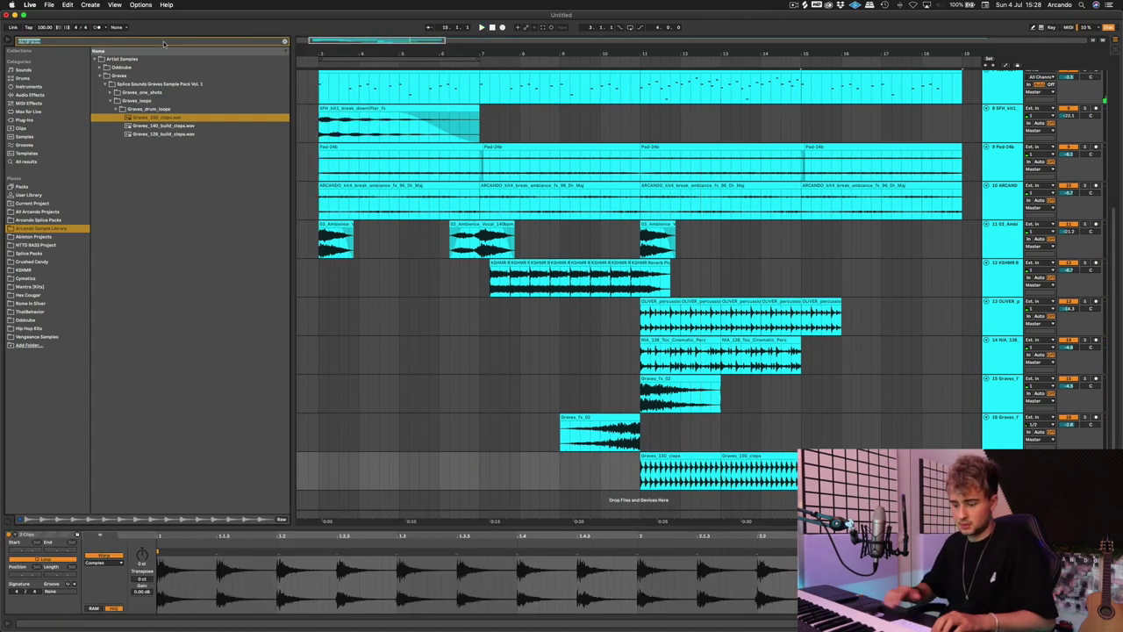
{"action": "type", "text": "kick"}
{"action": "key", "text": "Down"}
{"action": "key", "text": "Down"}
{"action": "key", "text": "Down"}
{"action": "key", "text": "Down"}
{"action": "key", "text": "Down"}
{"action": "key", "text": "Down"}
{"action": "key", "text": "Down"}
{"action": "key", "text": "Down"}
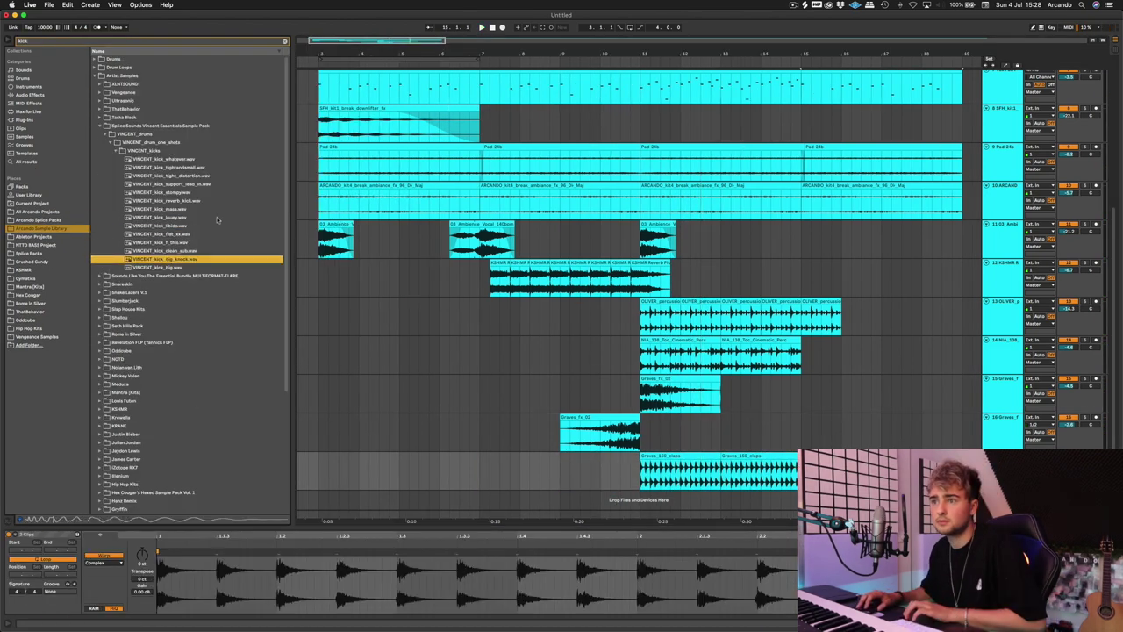
{"action": "key", "text": "Up"}
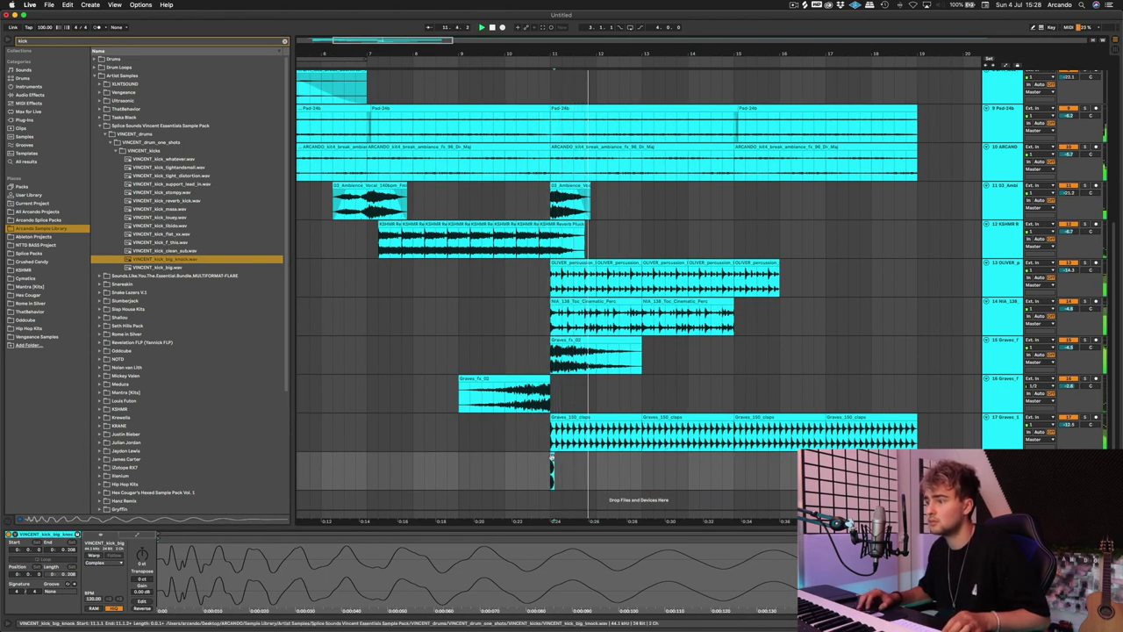
- Paste a copy of the VINCENT kick at bar 13 and listen to it with the other tracks
{"action": "left_click", "coordinate": [645, 469]}
{"action": "key", "text": "super+v"}
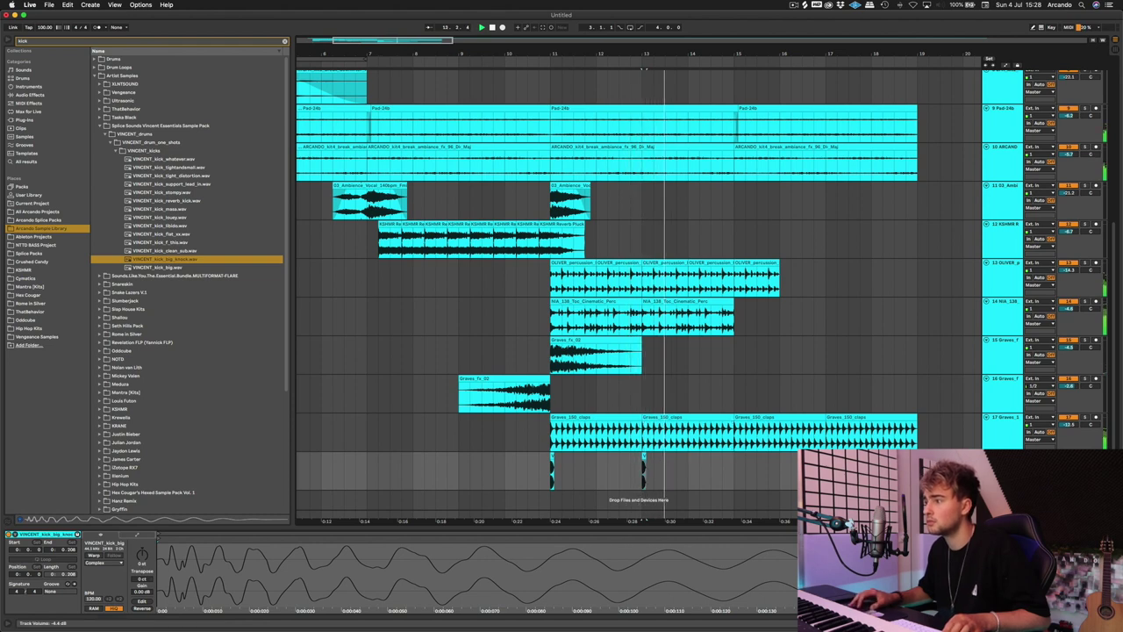
{"action": "scroll", "coordinate": [645, 518], "scroll_direction": "up", "scroll_amount": 8}
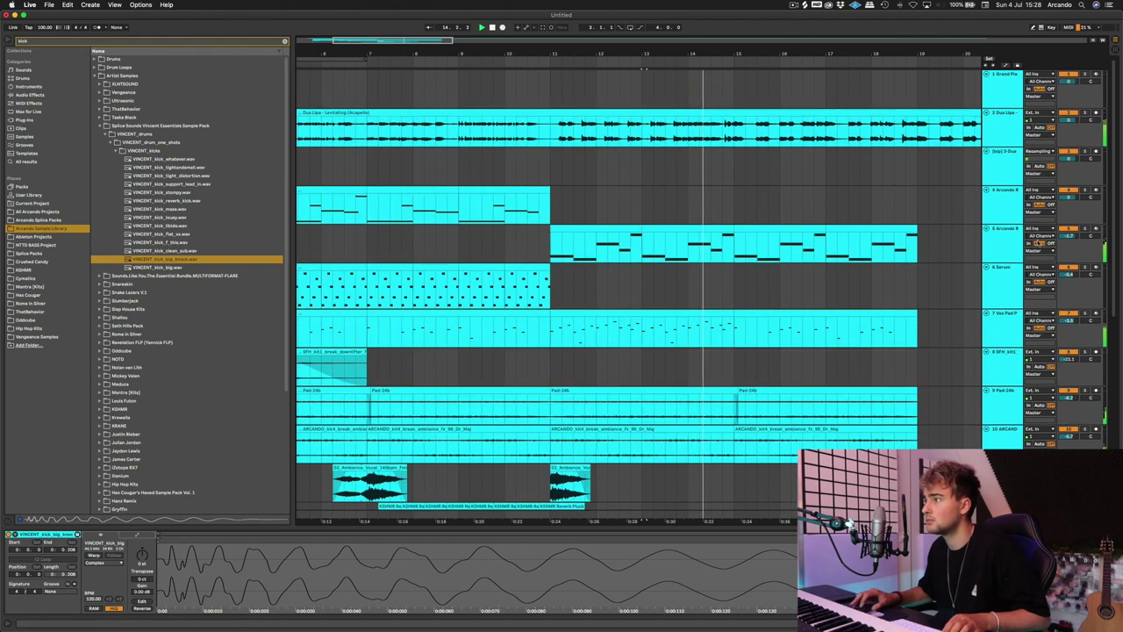
{"action": "left_click", "coordinate": [1036, 235]}
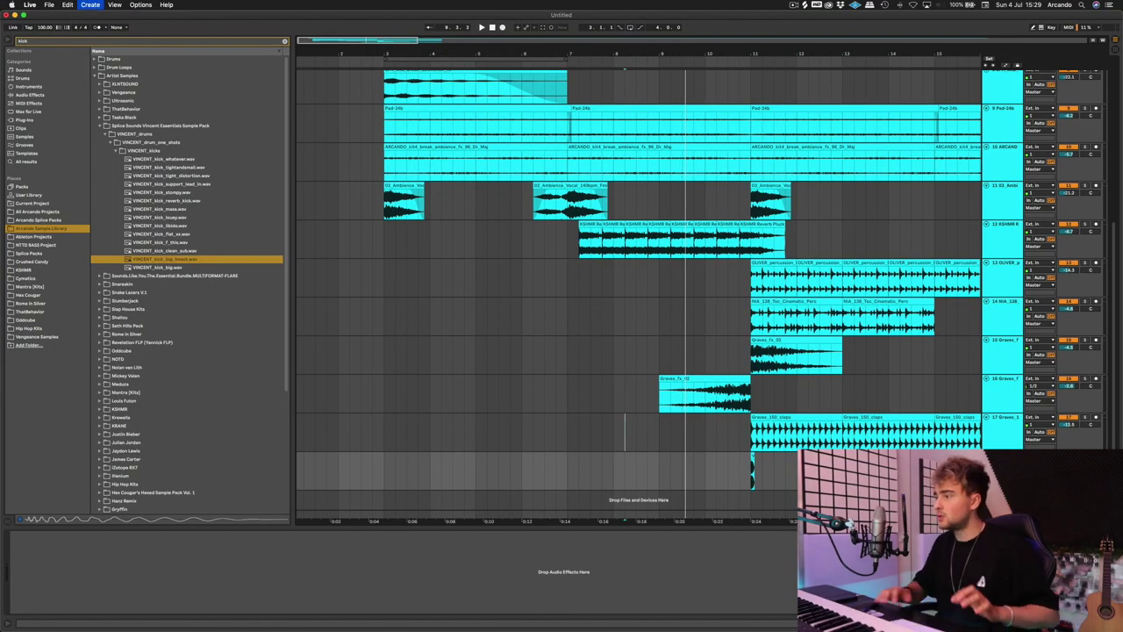
- Insert a new MIDI track below the kick, load the PaulXStretch plug-in onto it and open its window
{"action": "key", "text": "super+shift+t"}
{"action": "scroll", "coordinate": [638, 289], "scroll_direction": "down", "scroll_amount": 1}
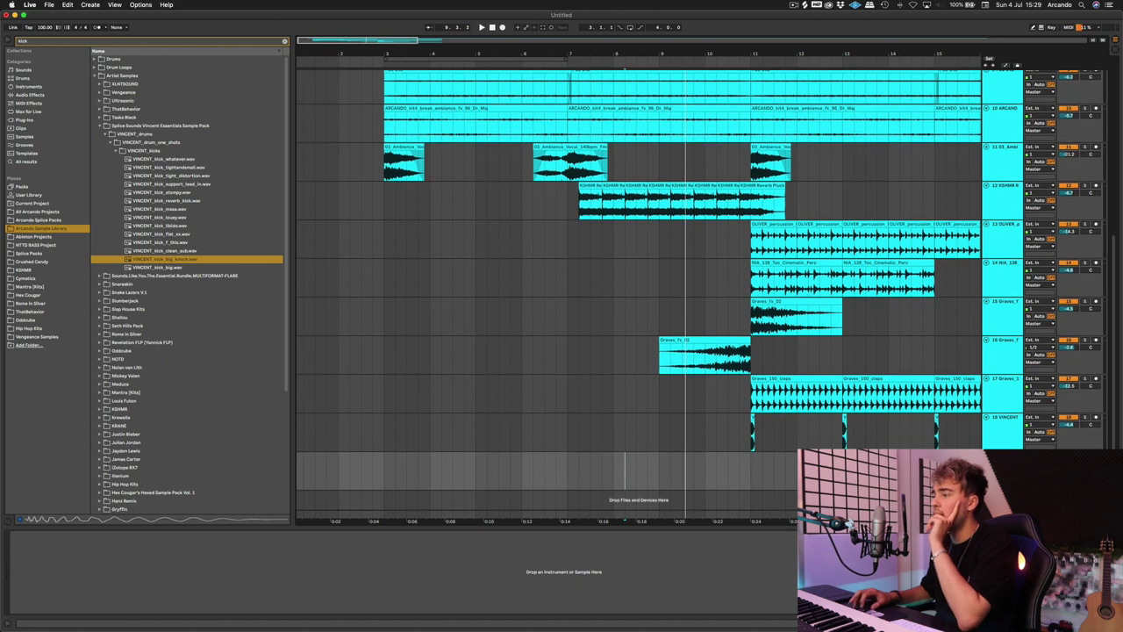
{"action": "left_click", "coordinate": [221, 43]}
{"action": "type", "text": "paul"}
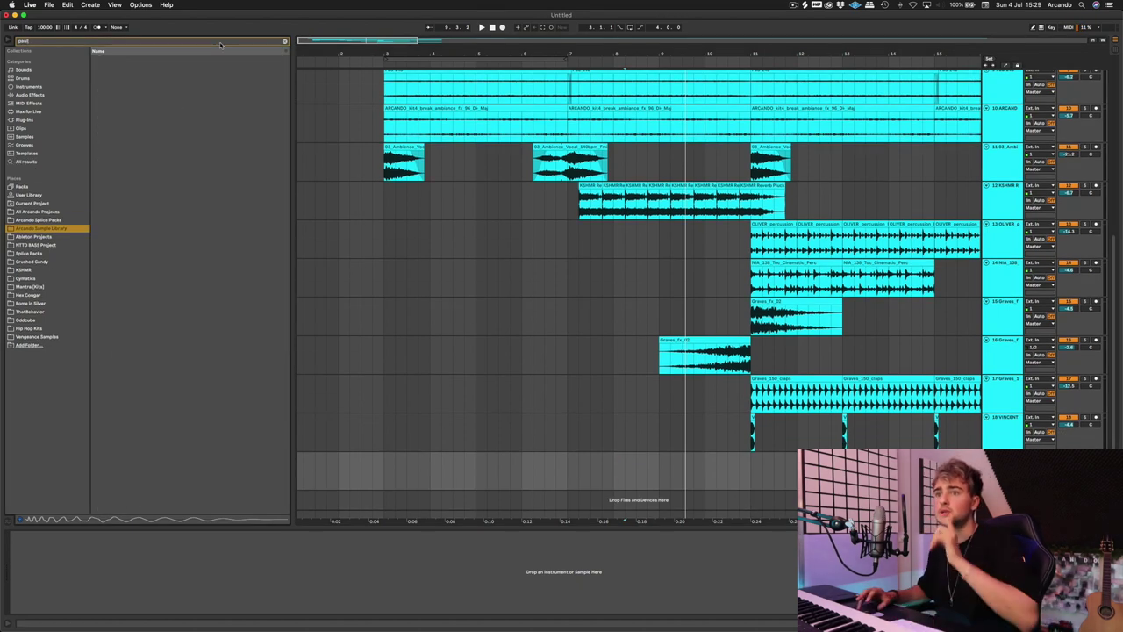
{"action": "left_click", "coordinate": [36, 120]}
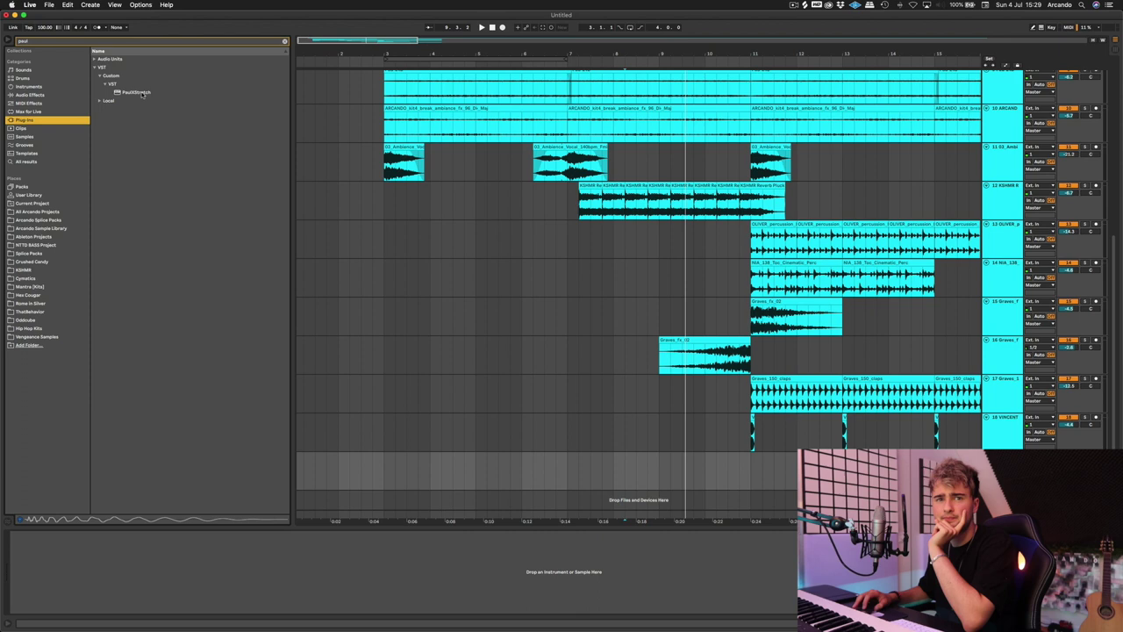
{"action": "left_click_drag", "start_coordinate": [136, 92], "coordinate": [97, 561]}
{"action": "left_click", "coordinate": [28, 534]}
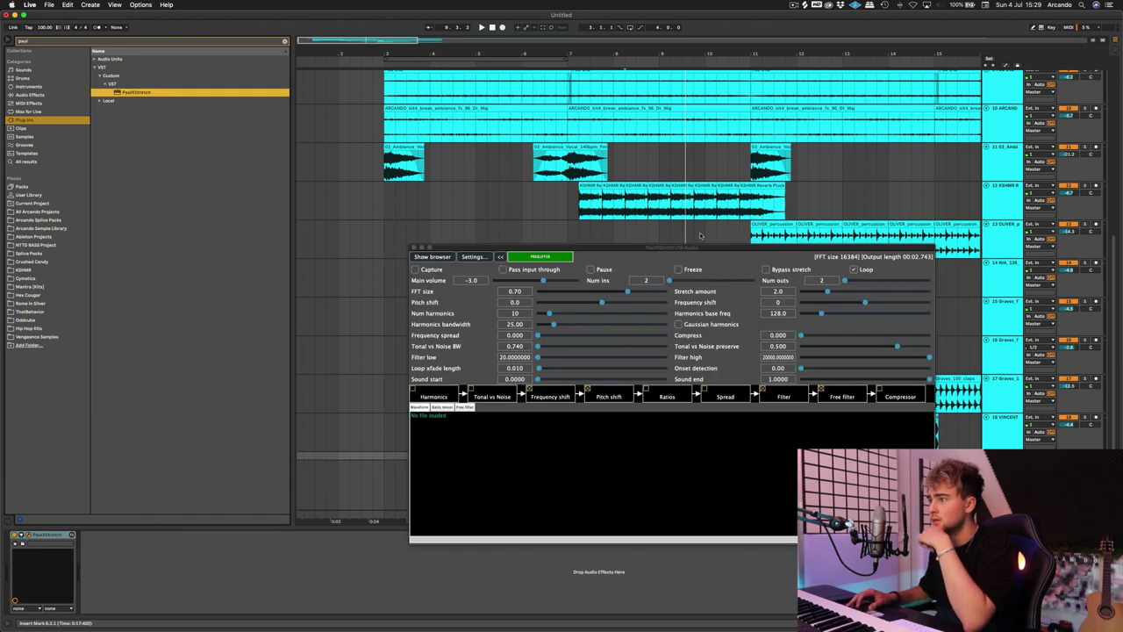
- Switch to Finder, browse the Downloads folder and load the Not That Complicated song into PaulXStretch
{"action": "left_click", "coordinate": [323, 608]}
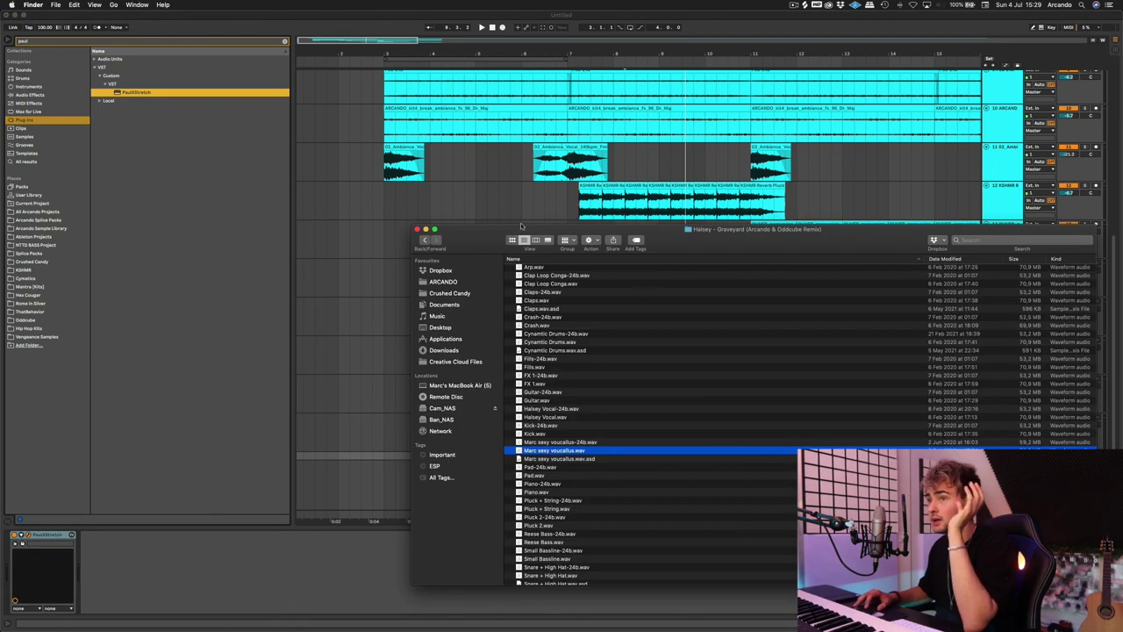
{"action": "scroll", "coordinate": [719, 299], "scroll_direction": "up", "scroll_amount": 3}
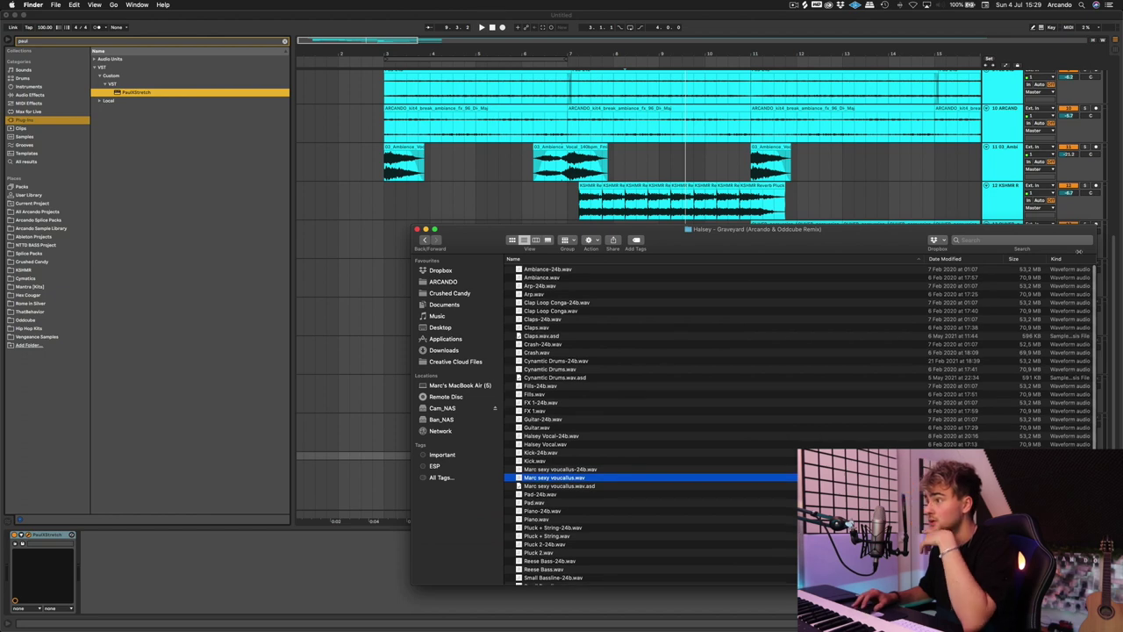
{"action": "left_click", "coordinate": [444, 350]}
{"action": "scroll", "coordinate": [612, 358], "scroll_direction": "down", "scroll_amount": 3}
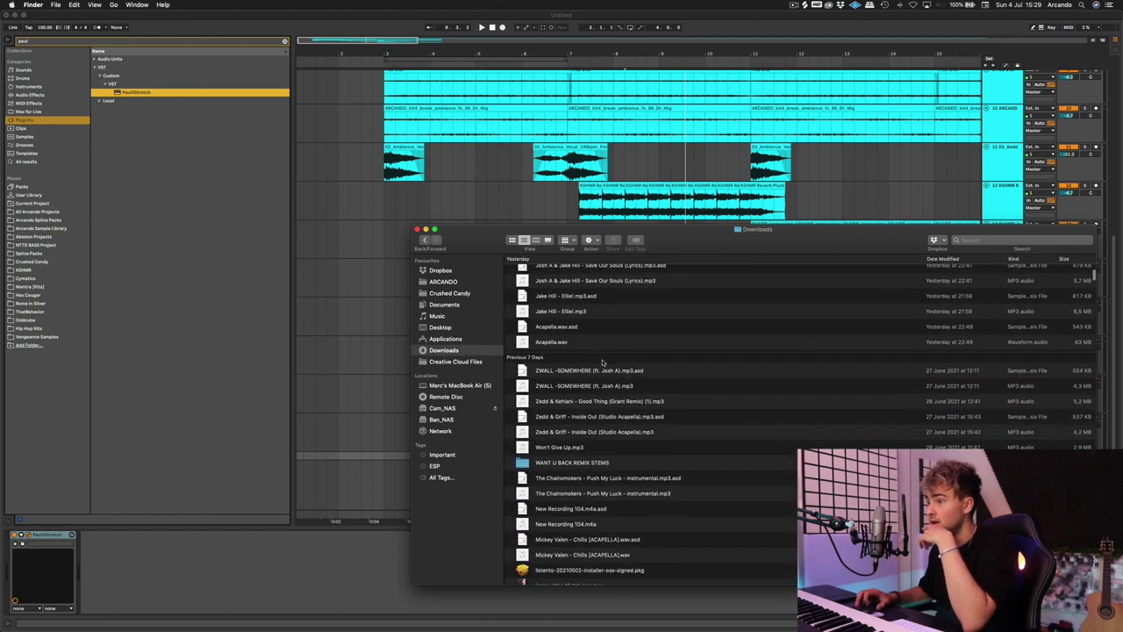
{"action": "scroll", "coordinate": [604, 361], "scroll_direction": "up", "scroll_amount": 3}
{"action": "scroll", "coordinate": [609, 364], "scroll_direction": "down", "scroll_amount": 6}
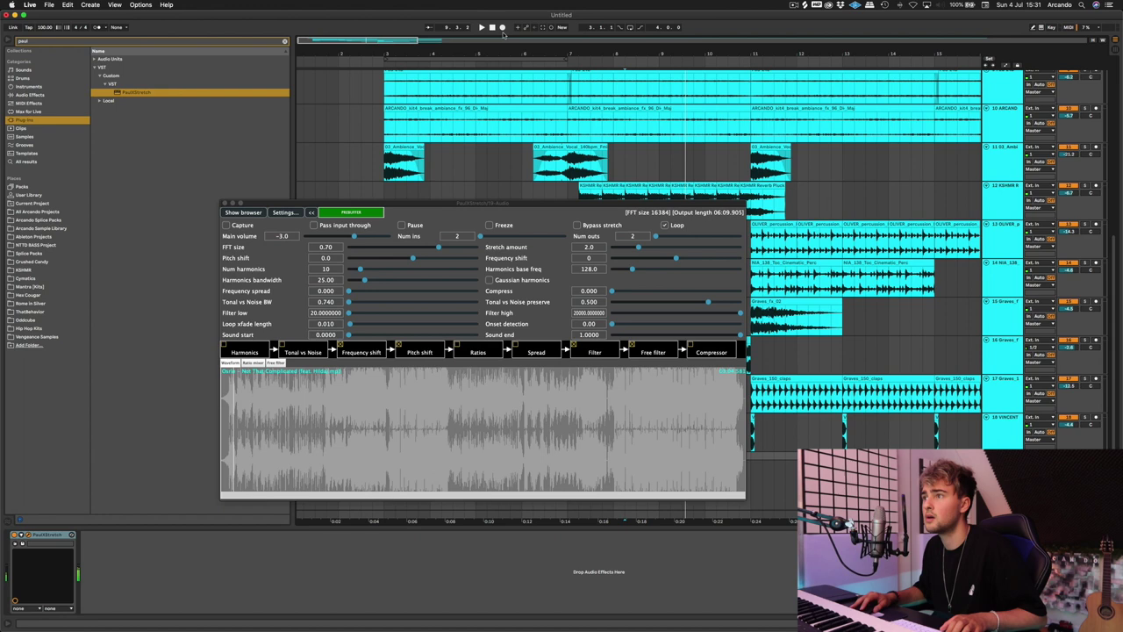
- Record the PaulXStretch output as a resampled audio clip and delete the unneeded Audio 2 recording
{"action": "left_click", "coordinate": [502, 27]}
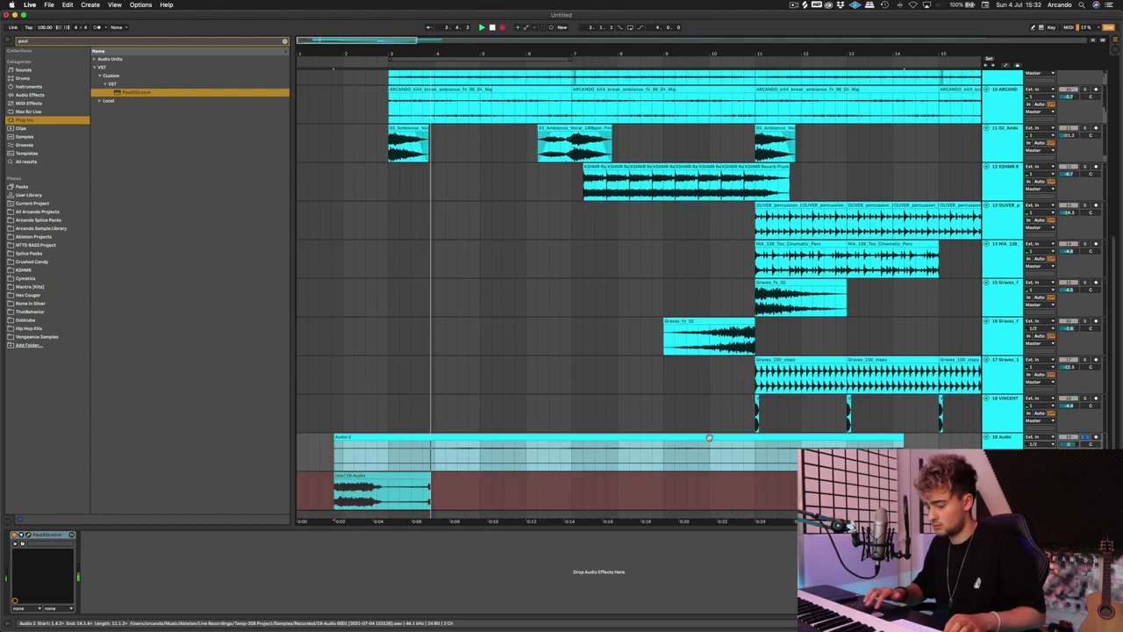
{"action": "key", "text": "BackSpace"}
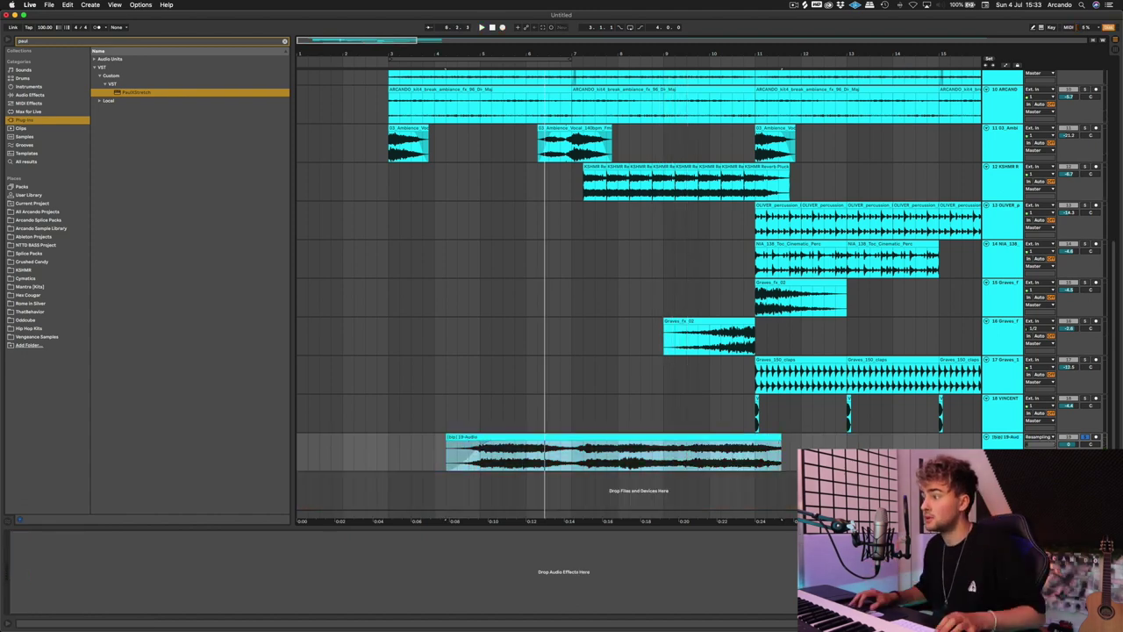
- Find the Ambient FX Rack in the User Library and add it to the resampled audio track
{"action": "left_click", "coordinate": [475, 437]}
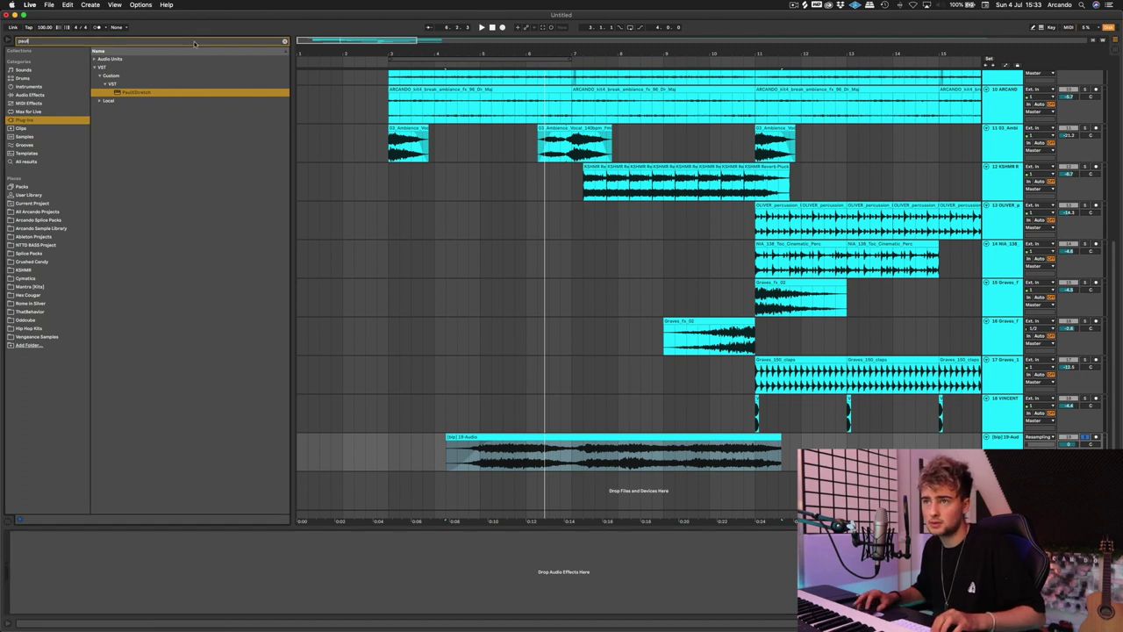
{"action": "key", "text": "BackSpace"}
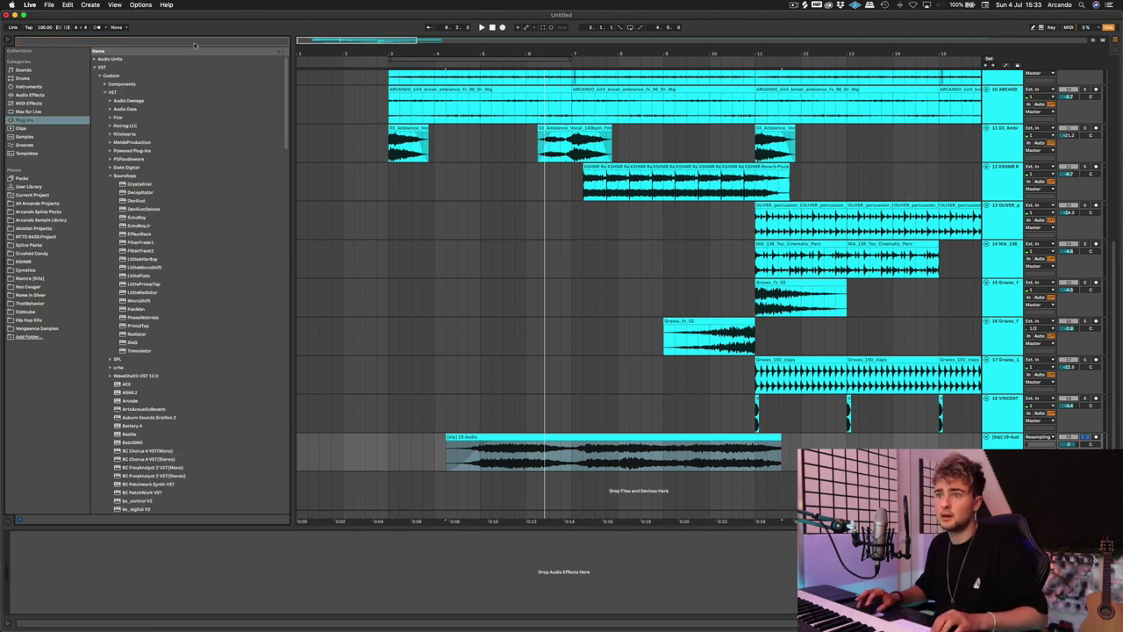
{"action": "left_click", "coordinate": [22, 186]}
{"action": "left_click", "coordinate": [106, 42]}
{"action": "type", "text": "am"}
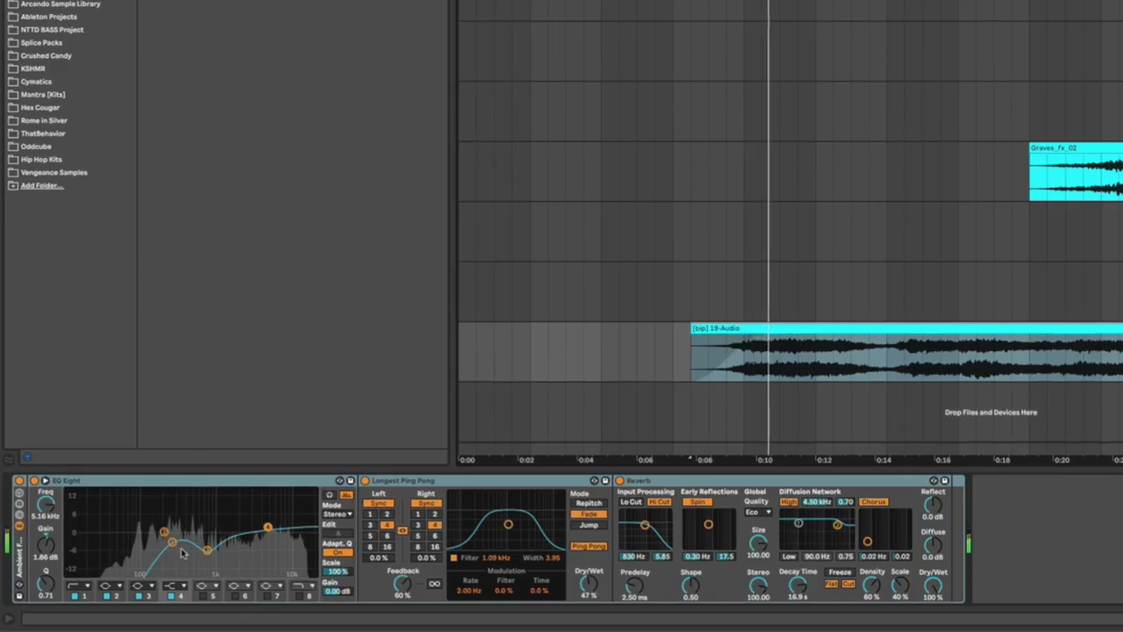
- Raise the rack's EQ Eight low cut to about 639 Hz and give it a steeper slope
{"action": "left_click_drag", "start_coordinate": [166, 540], "coordinate": [210, 540]}
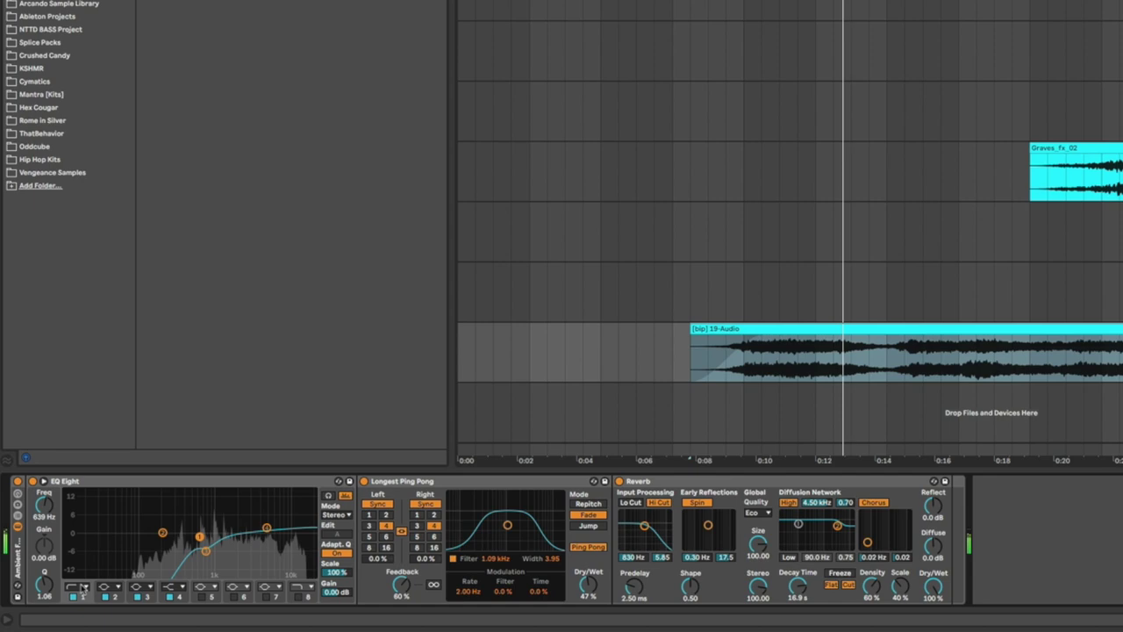
{"action": "left_click", "coordinate": [77, 586]}
{"action": "left_click", "coordinate": [77, 516]}
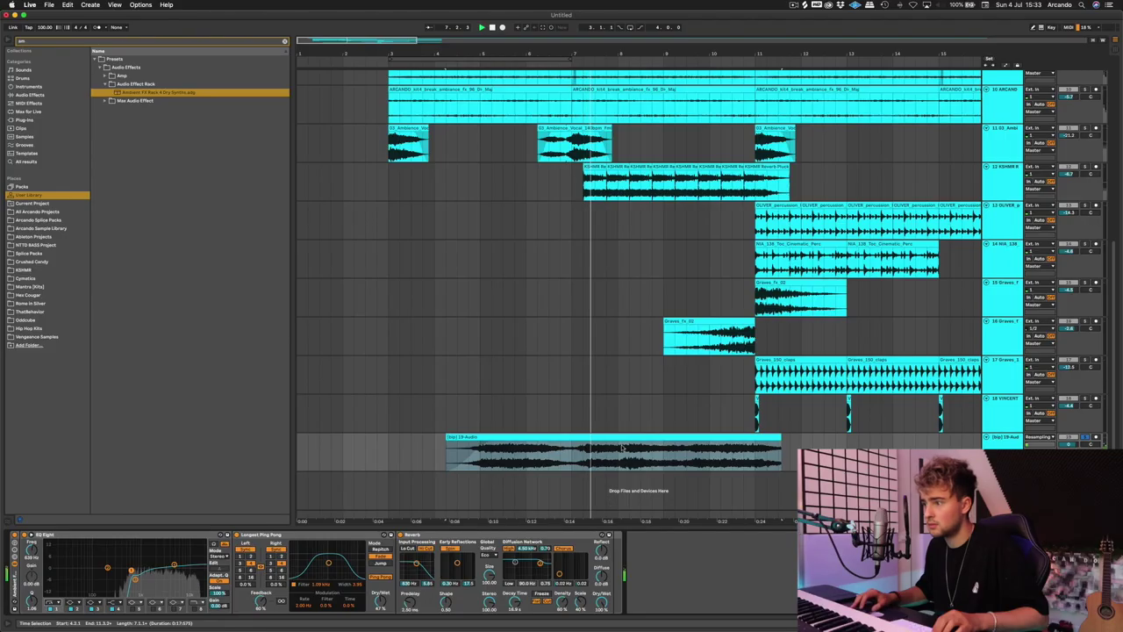
- Play the resampled clip and trim it to a one-bar swell from bar 10 to bar 11
{"action": "double_click", "coordinate": [622, 437]}
{"action": "key", "text": "space"}
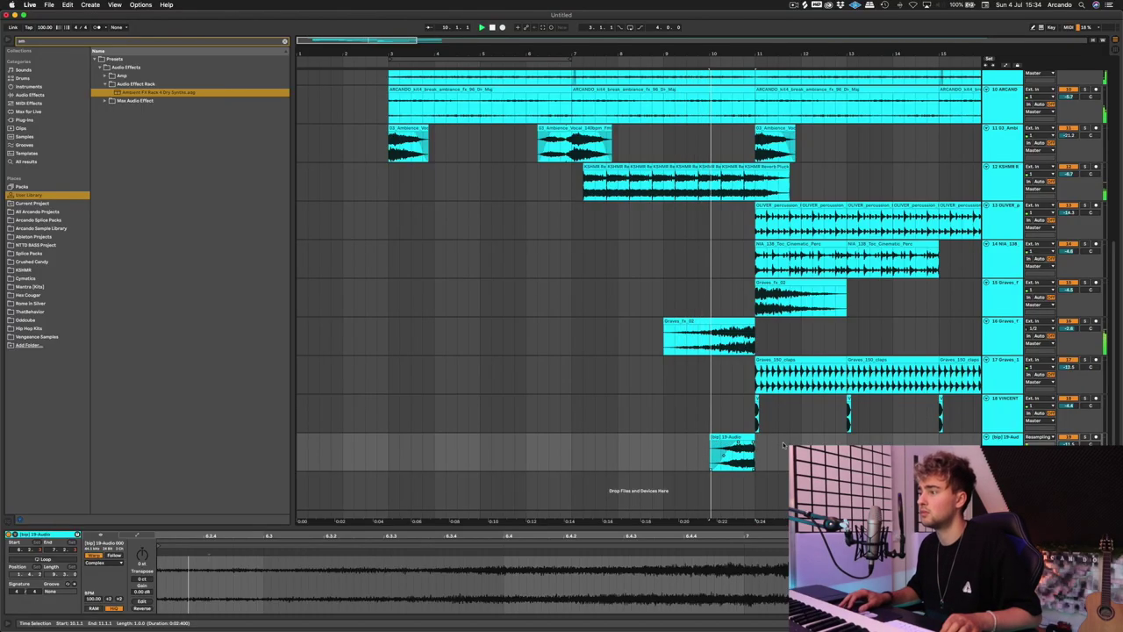
- Extend the OLIVER percussion loop to bar 19
{"action": "scroll", "coordinate": [726, 435], "scroll_direction": "right", "scroll_amount": 5}
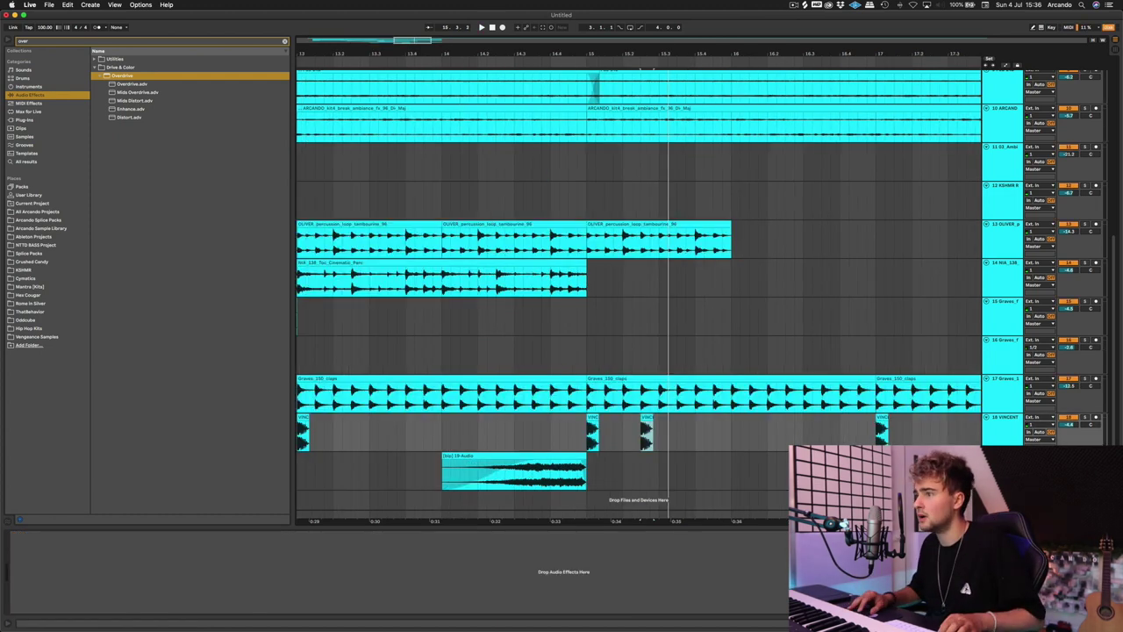
{"action": "left_click_drag", "start_coordinate": [656, 235], "coordinate": [838, 236]}
{"action": "scroll", "coordinate": [767, 285], "scroll_direction": "up", "scroll_amount": 5}
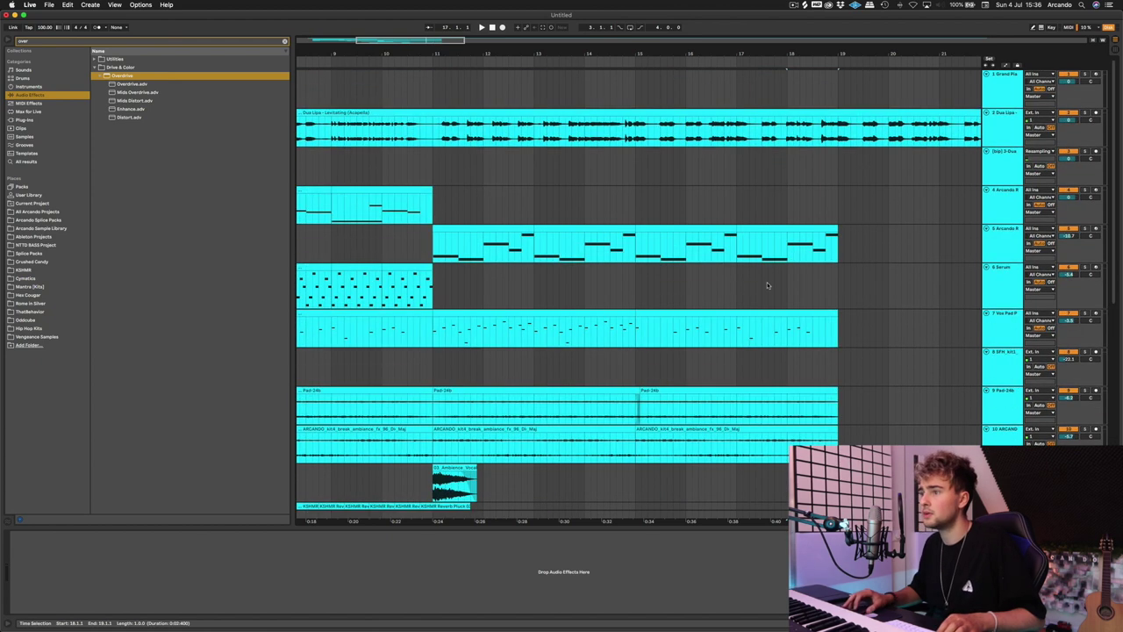
- Insert a MIDI track below the Serum track and create an empty MIDI clip from bar 11 to bar 13
{"action": "left_click", "coordinate": [987, 257]}
{"action": "left_click", "coordinate": [1008, 267]}
{"action": "key", "text": "super+shift+t"}
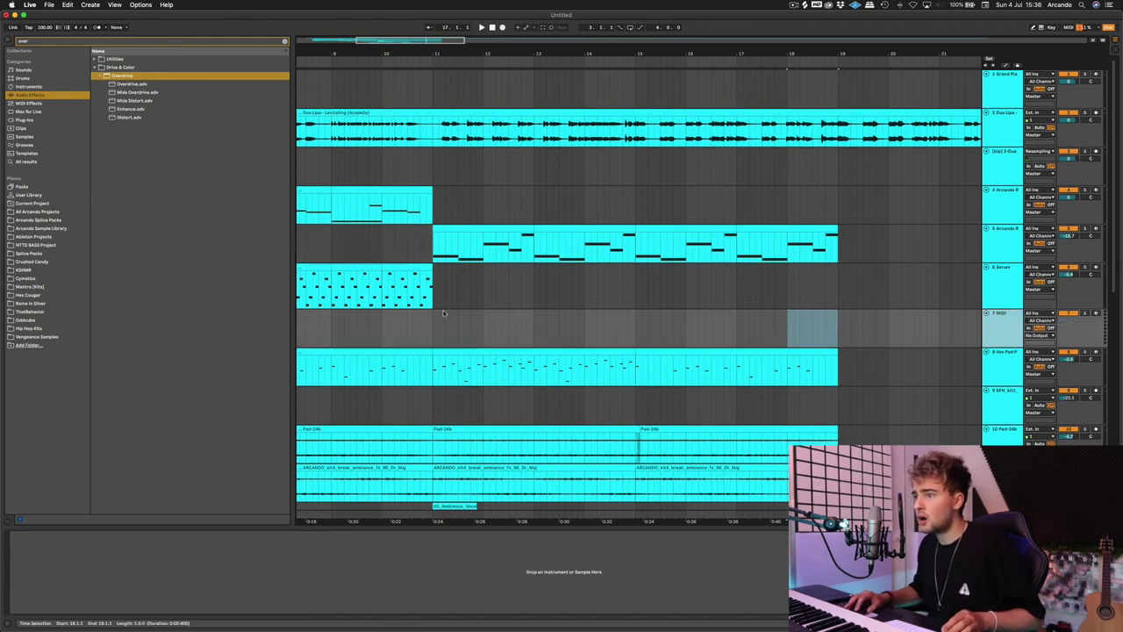
{"action": "left_click_drag", "start_coordinate": [443, 313], "coordinate": [542, 340]}
{"action": "right_click", "coordinate": [504, 331]}
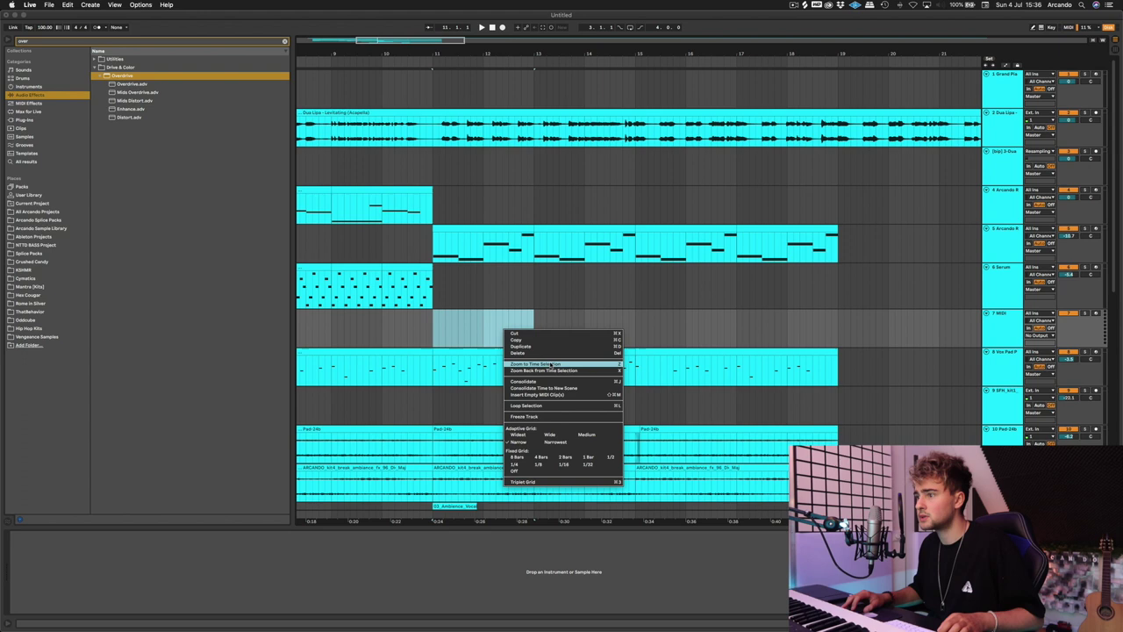
{"action": "left_click", "coordinate": [559, 395]}
- Search the plug-ins for Serum and load it onto the new MIDI track
{"action": "key", "text": "super+f"}
{"action": "type", "text": "serum"}
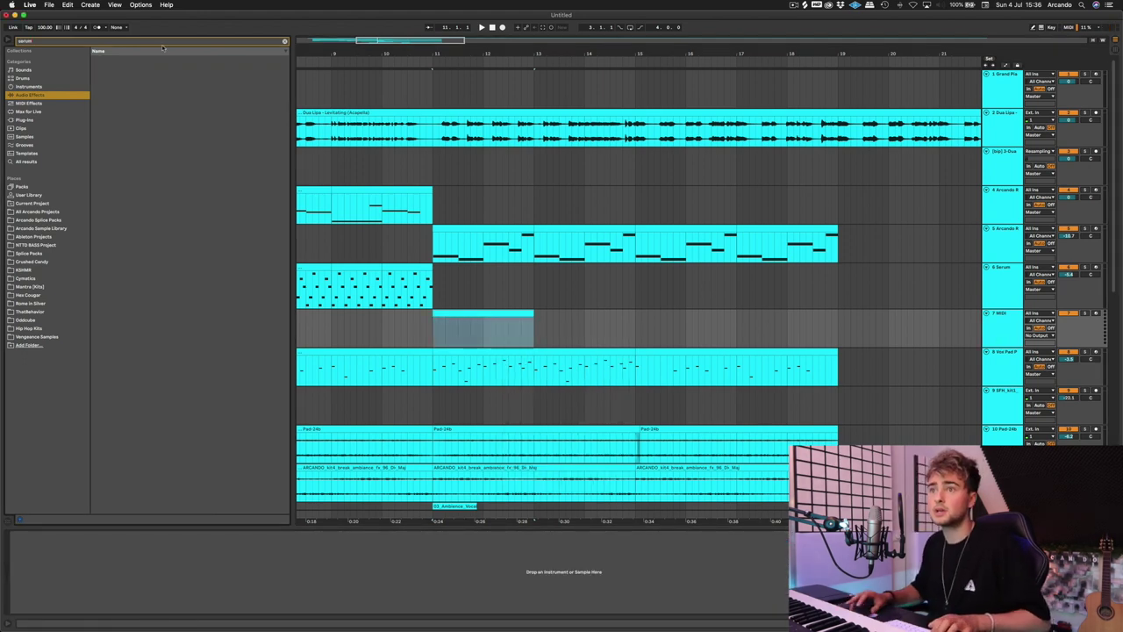
{"action": "left_click", "coordinate": [29, 120]}
{"action": "double_click", "coordinate": [132, 92]}
- Search the User Library for game and load the Oddcube GameBoy Arp chain onto the new MIDI track
{"action": "left_click", "coordinate": [225, 41]}
{"action": "type", "text": "g"}
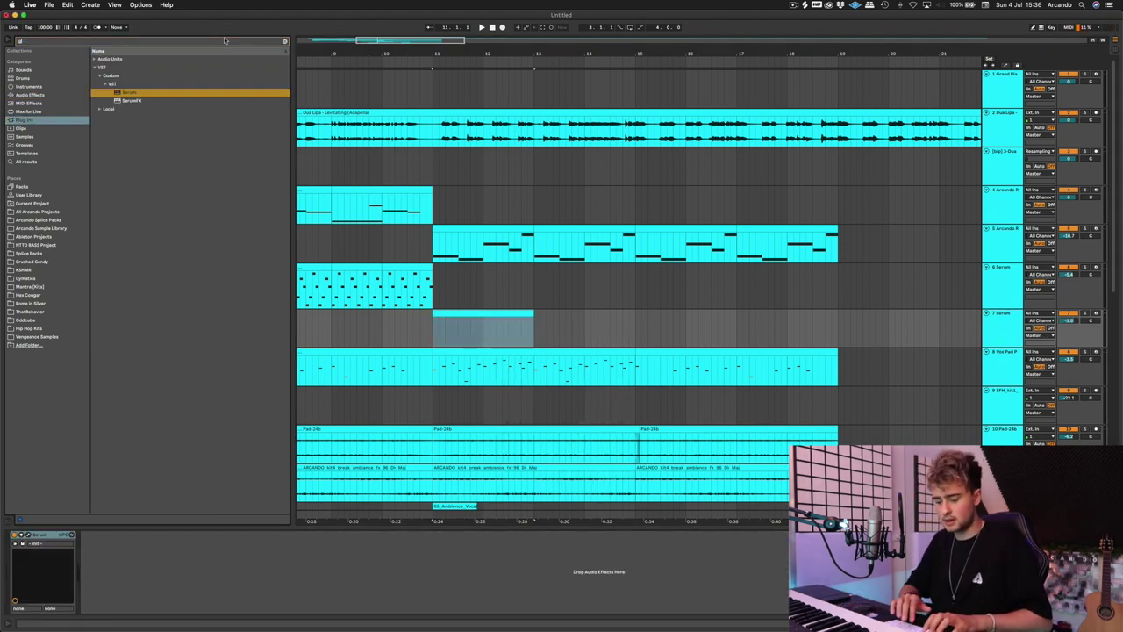
{"action": "type", "text": "ame"}
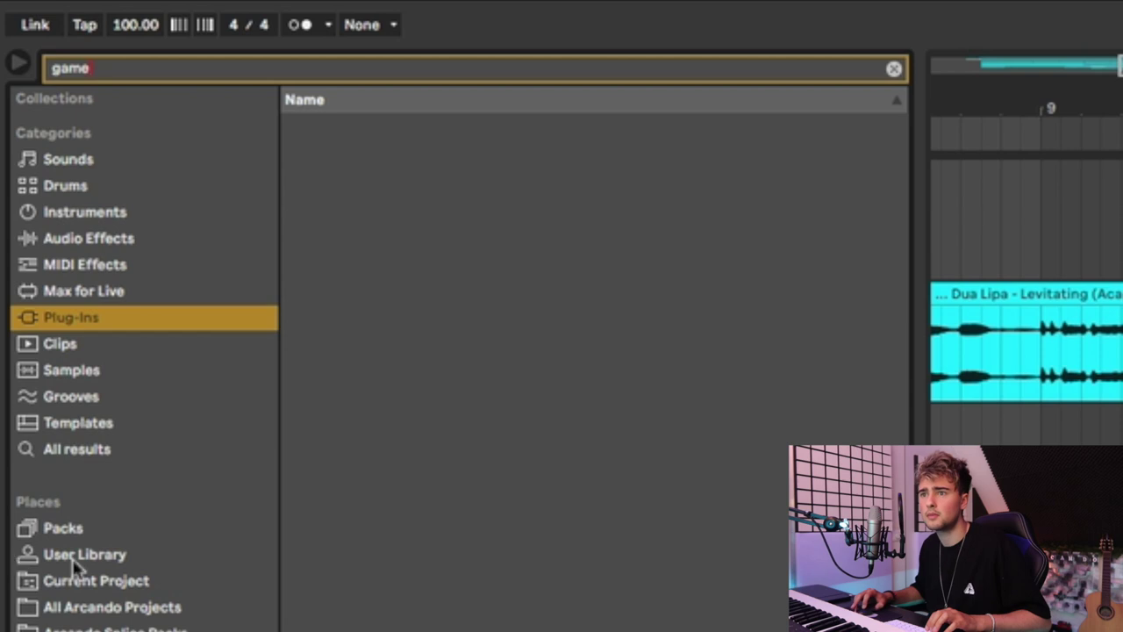
{"action": "left_click", "coordinate": [25, 195]}
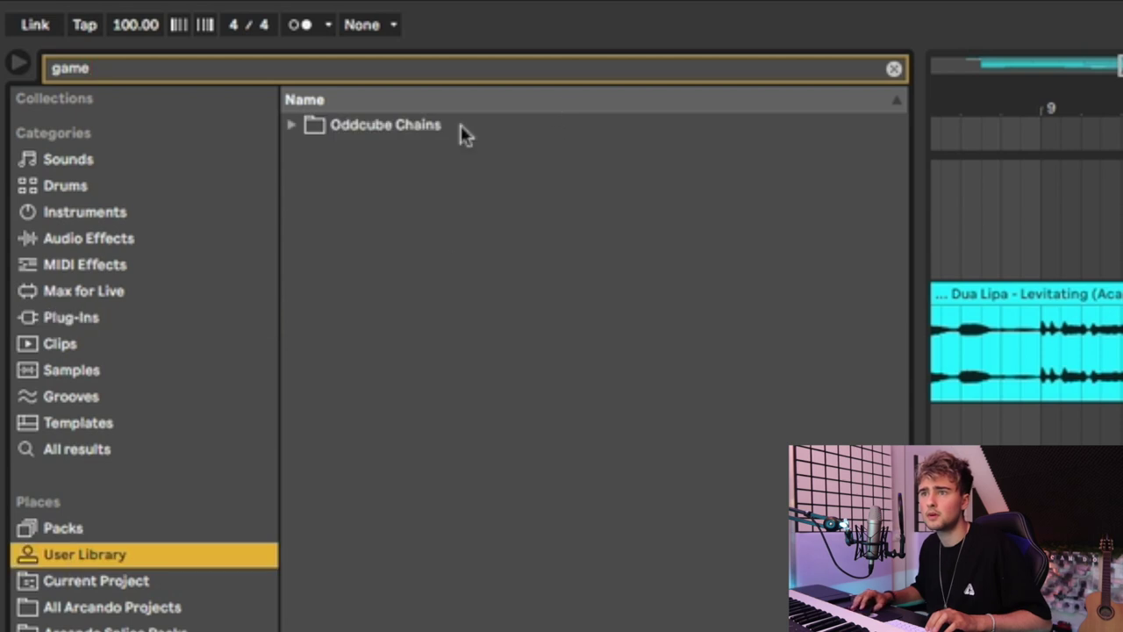
{"action": "left_click", "coordinate": [120, 60]}
{"action": "left_click", "coordinate": [406, 155]}
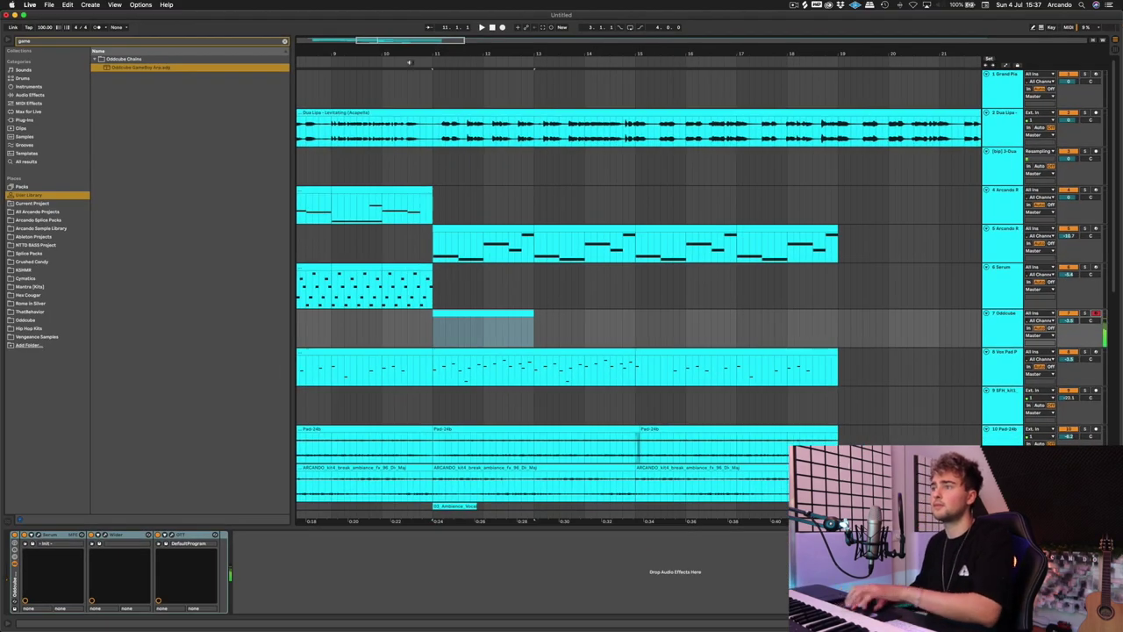
- Enter a six-note rising and falling arp at the start of the GameBoy clip and duplicate the pattern once
{"action": "key", "text": "super+shift+m"}
{"action": "left_click_drag", "start_coordinate": [217, 419], "coordinate": [304, 465]}
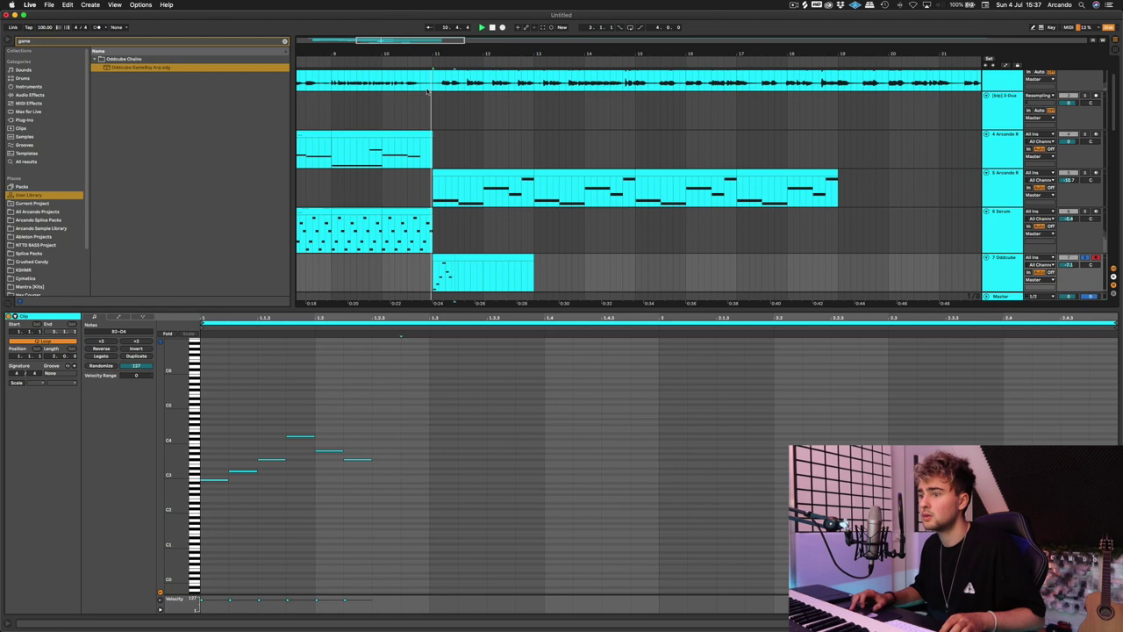
{"action": "key", "text": "super+a"}
{"action": "key", "text": "super+d"}
- Lower the Oddcube track's volume to -12.4 dB and add ascending notes to complete the arp's first bar
{"action": "key", "text": "space"}
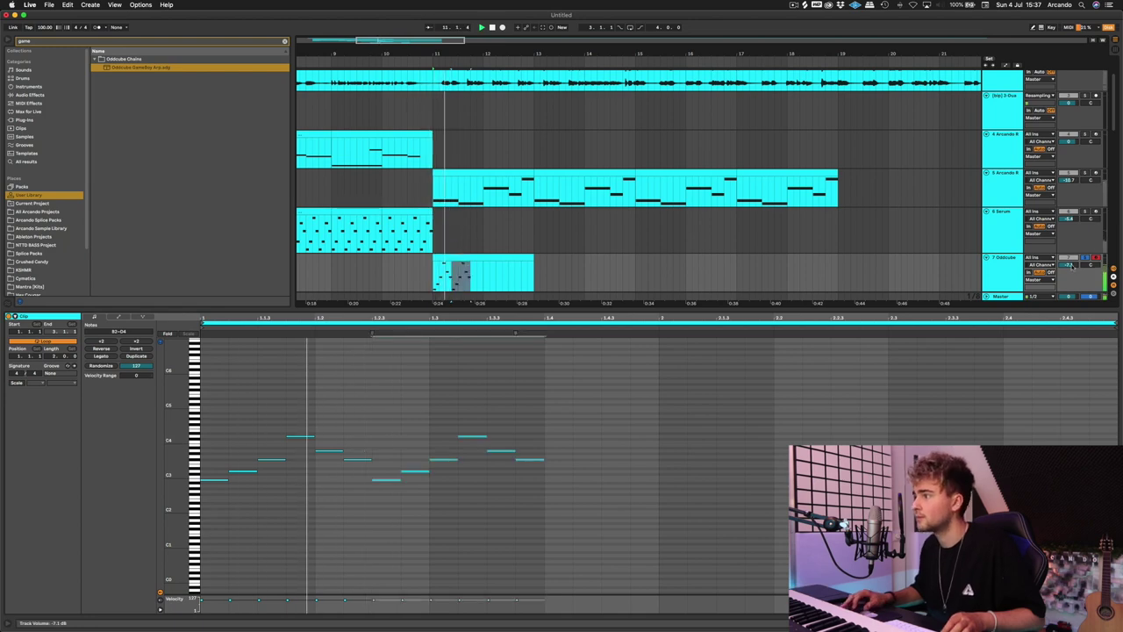
{"action": "left_click_drag", "start_coordinate": [1071, 264], "coordinate": [1072, 267]}
{"action": "left_click_drag", "start_coordinate": [558, 479], "coordinate": [593, 472]}
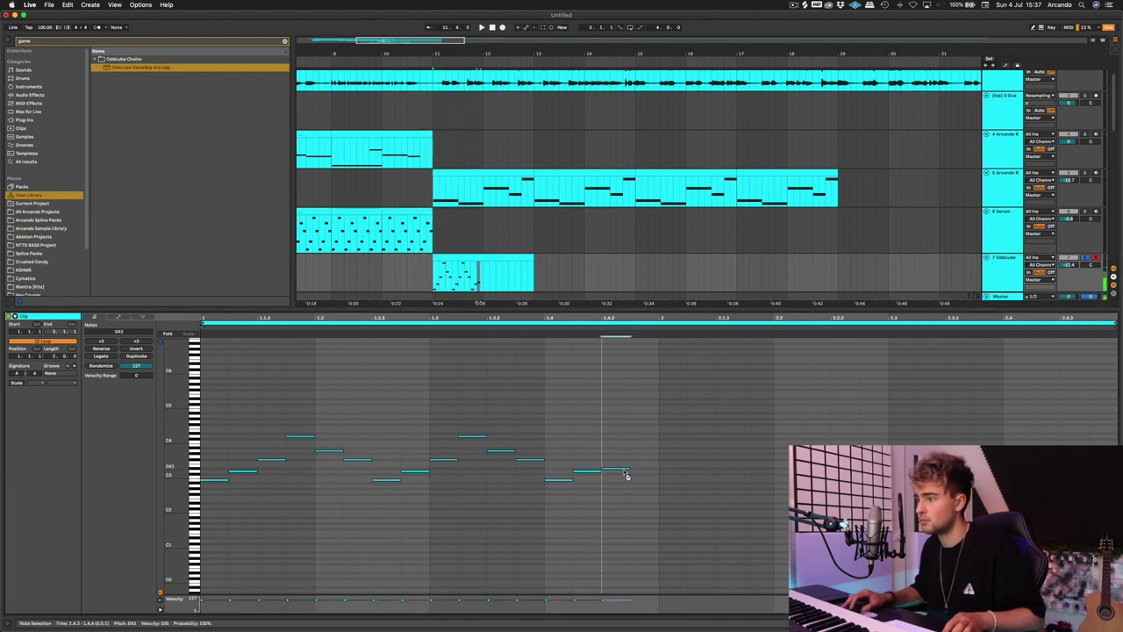
- Copy the two-bar arp clip to bars 13 to 15 and lower the Oddcube track's volume further
{"action": "left_click", "coordinate": [490, 181]}
{"action": "left_click", "coordinate": [479, 258]}
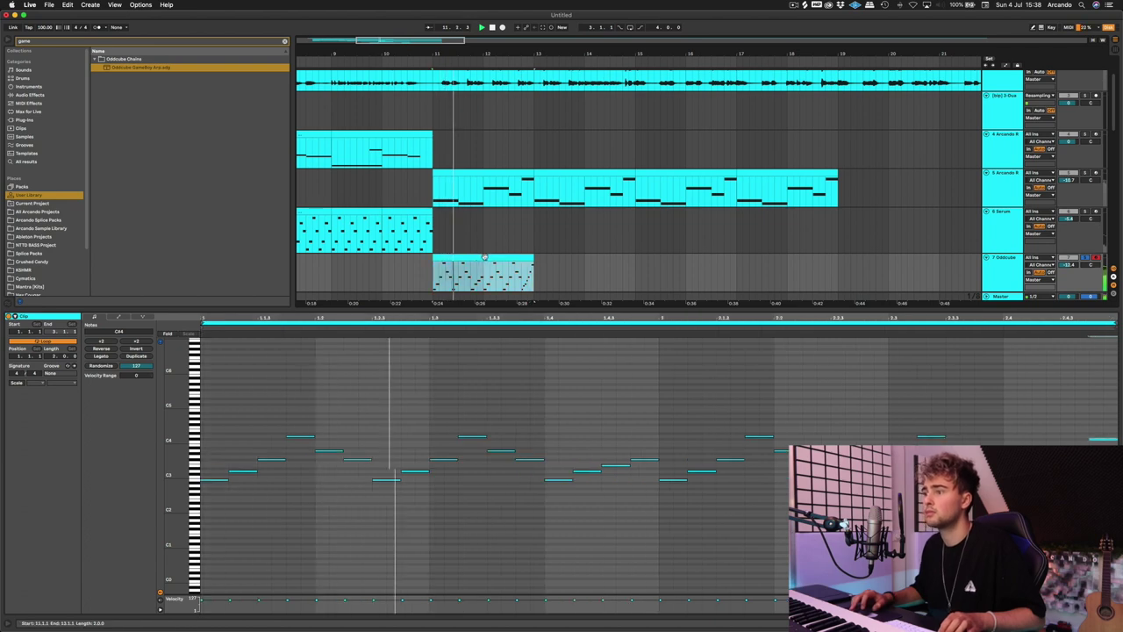
{"action": "left_click_drag", "start_coordinate": [482, 259], "coordinate": [577, 257]}
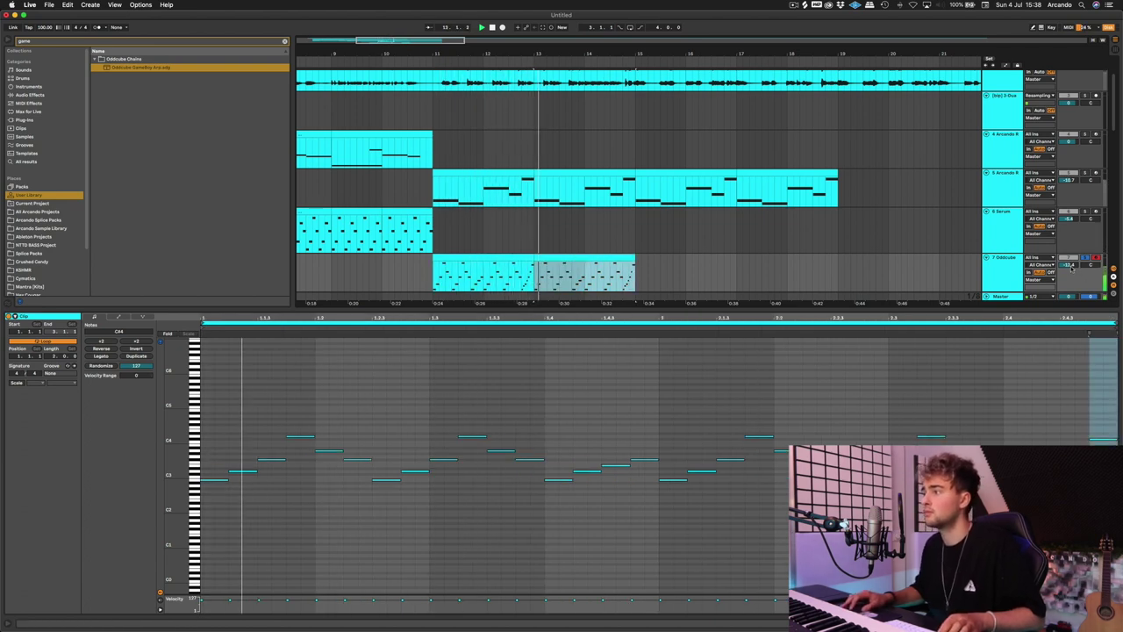
{"action": "left_click_drag", "start_coordinate": [1070, 265], "coordinate": [1070, 278]}
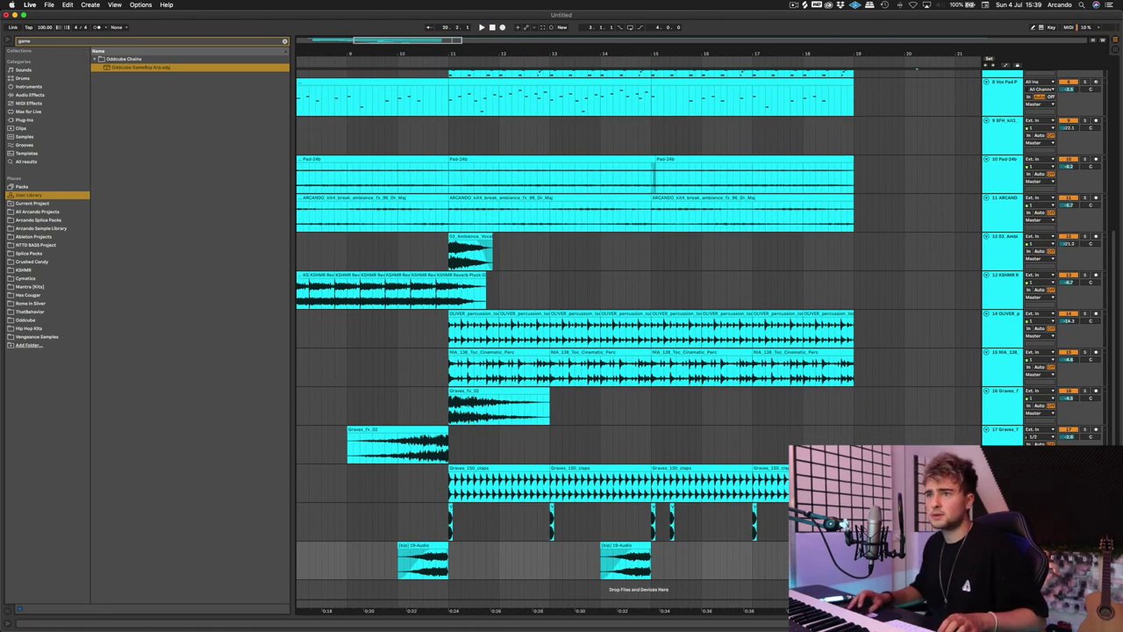
- Add a MIDI track below the existing tracks and search the Splice Packs for snare
{"action": "left_click", "coordinate": [154, 43]}
{"action": "type", "text": "snare"}
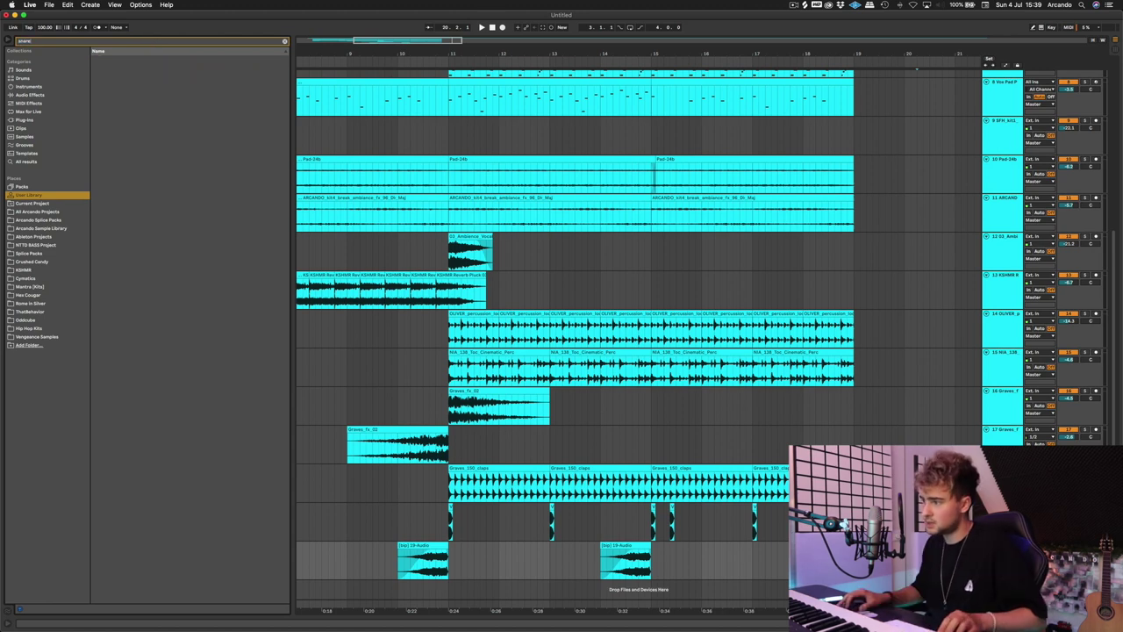
{"action": "scroll", "coordinate": [575, 333], "scroll_direction": "down", "scroll_amount": 1}
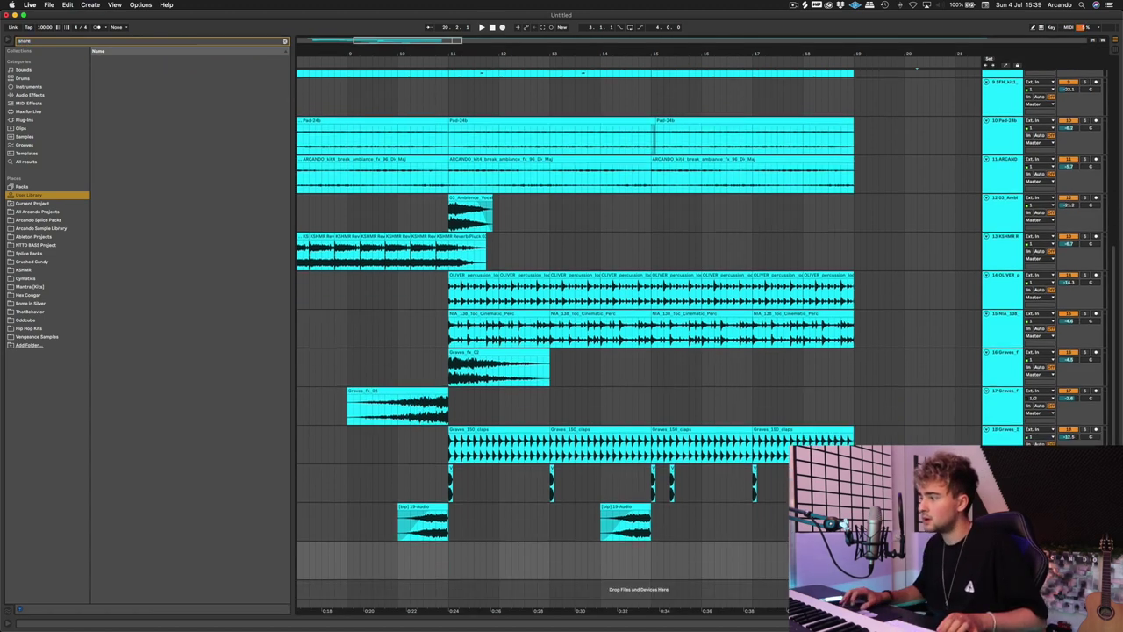
{"action": "key", "text": "shift+Tab"}
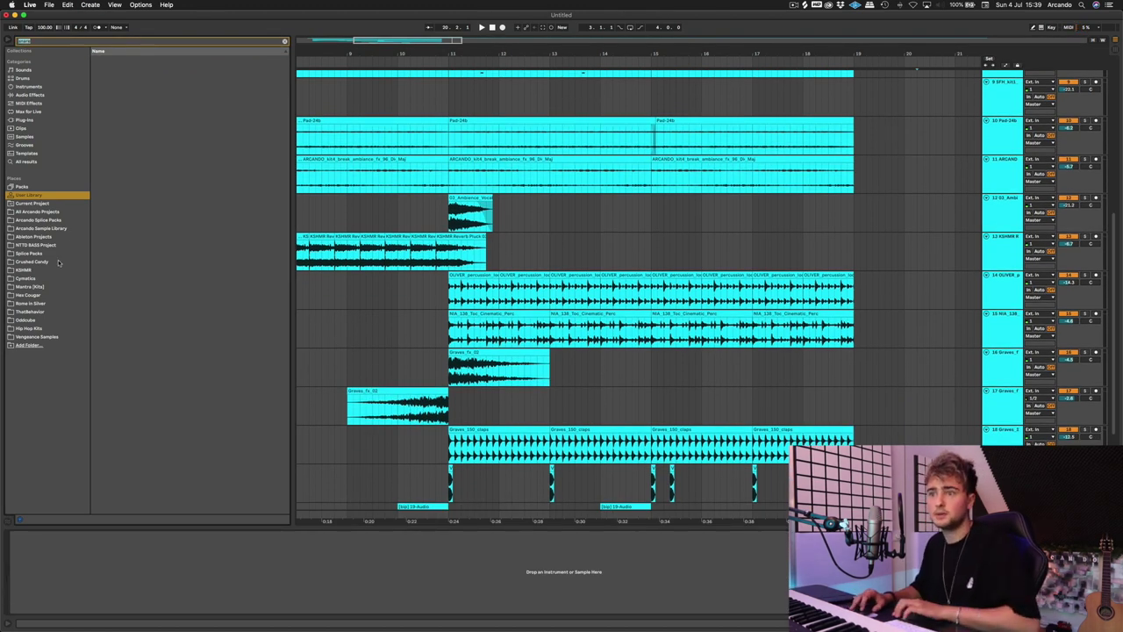
{"action": "left_click", "coordinate": [51, 238]}
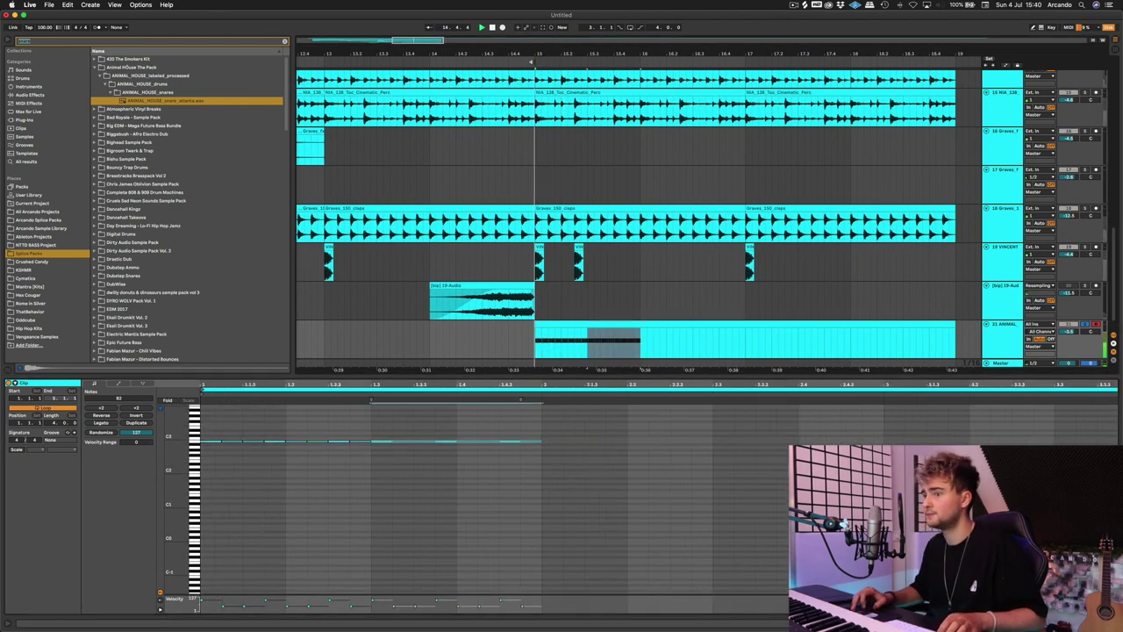
{"action": "key", "text": "space"}
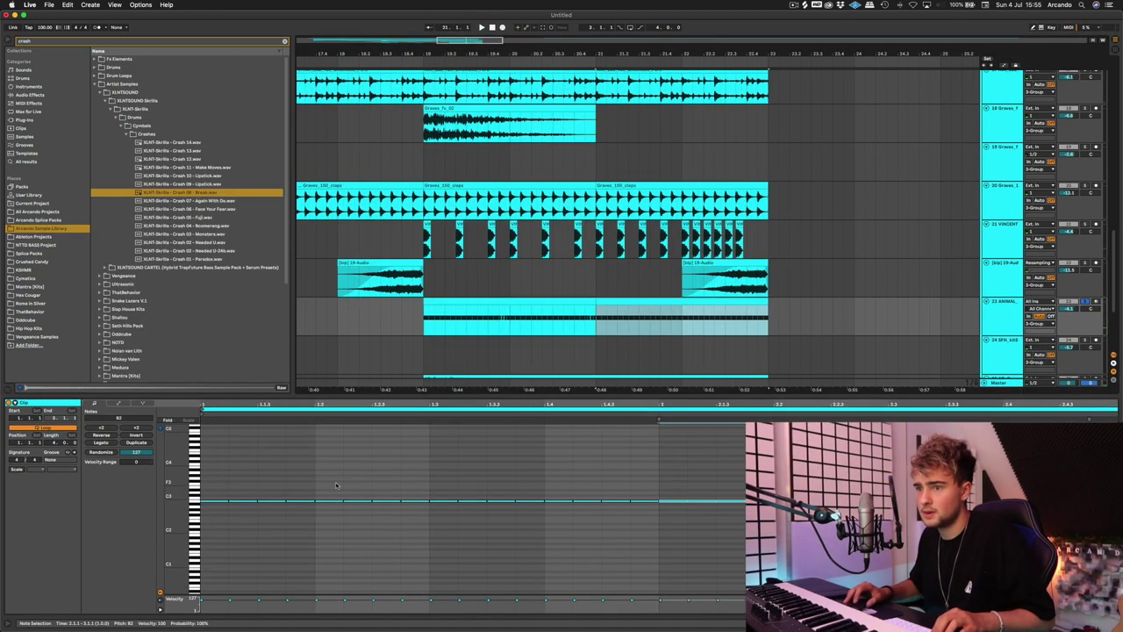
- Draw a rising MIDI Ctrl Pitch Bend envelope across the ANIMAL snare clip and play it back
{"action": "left_click", "coordinate": [118, 403]}
{"action": "left_click", "coordinate": [115, 419]}
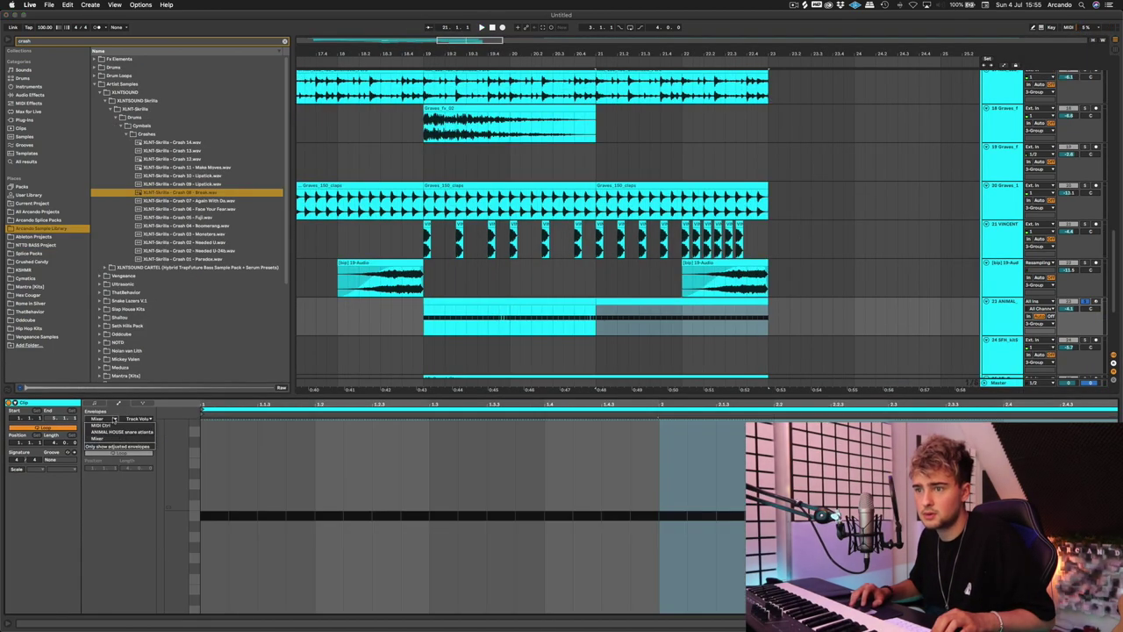
{"action": "left_click", "coordinate": [129, 423]}
{"action": "left_click", "coordinate": [139, 420]}
{"action": "left_click", "coordinate": [314, 518]}
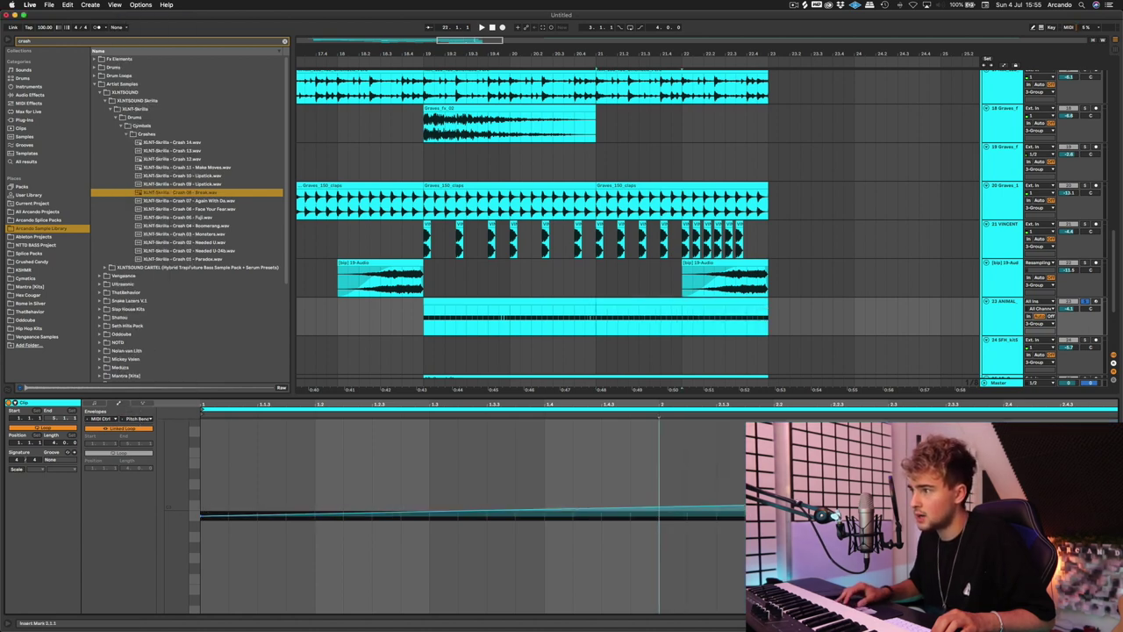
{"action": "key", "text": "space"}
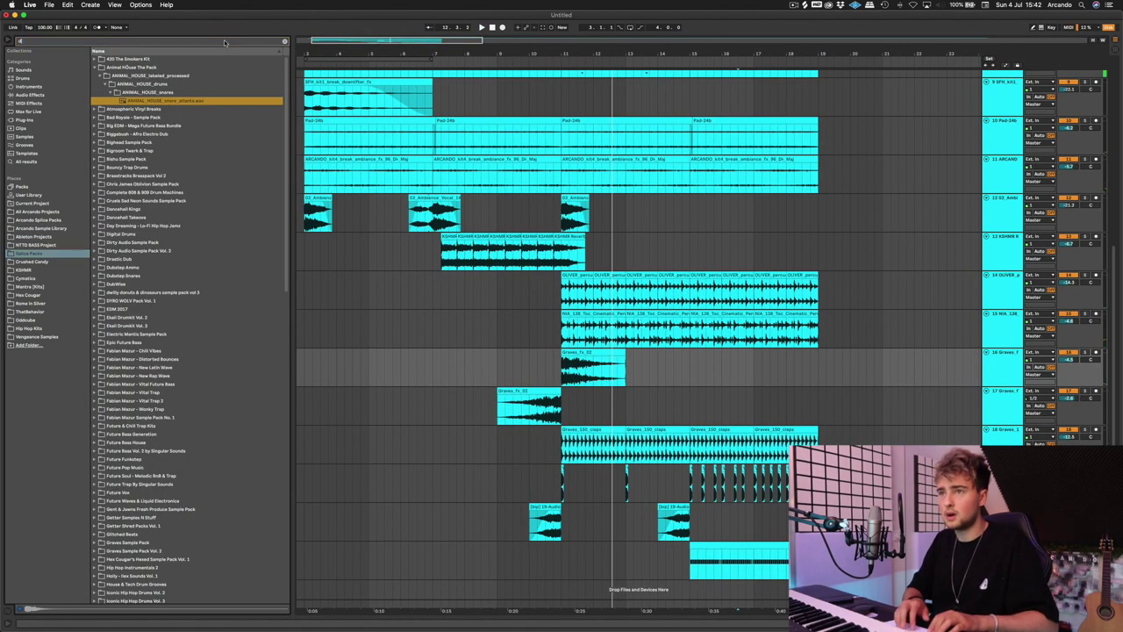
- Search the Splice Packs for downlifter and place the SFH break downlifter sample on a new audio track at bar 11
{"action": "type", "text": "ownlifter"}
{"action": "key", "text": "Down"}
{"action": "key", "text": "Right"}
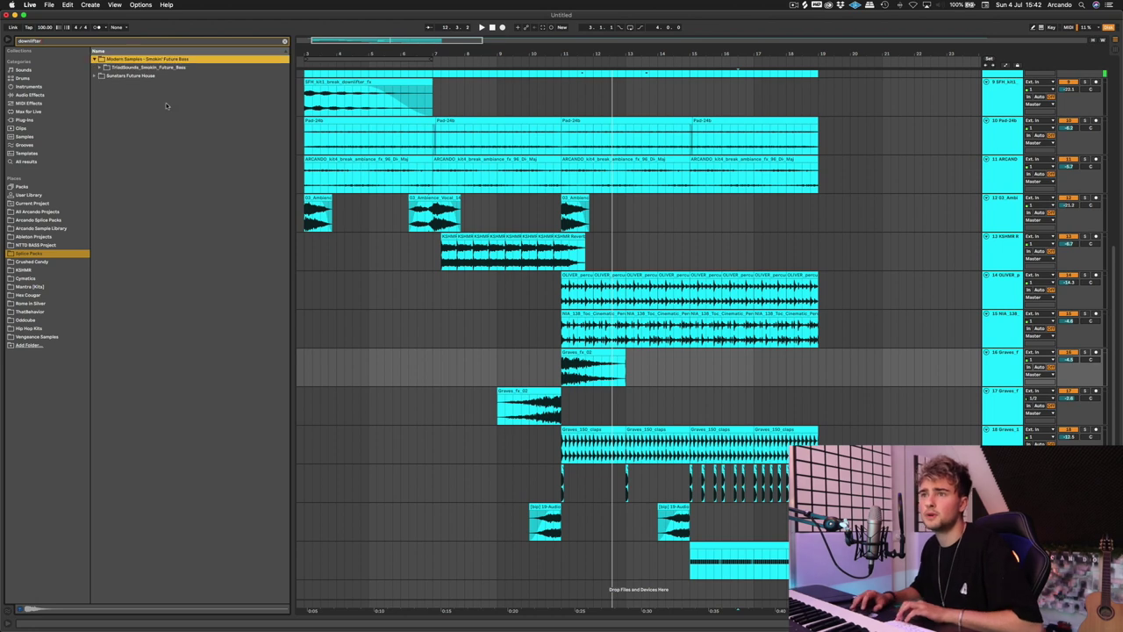
{"action": "key", "text": "Down"}
{"action": "key", "text": "Right"}
{"action": "key", "text": "Down"}
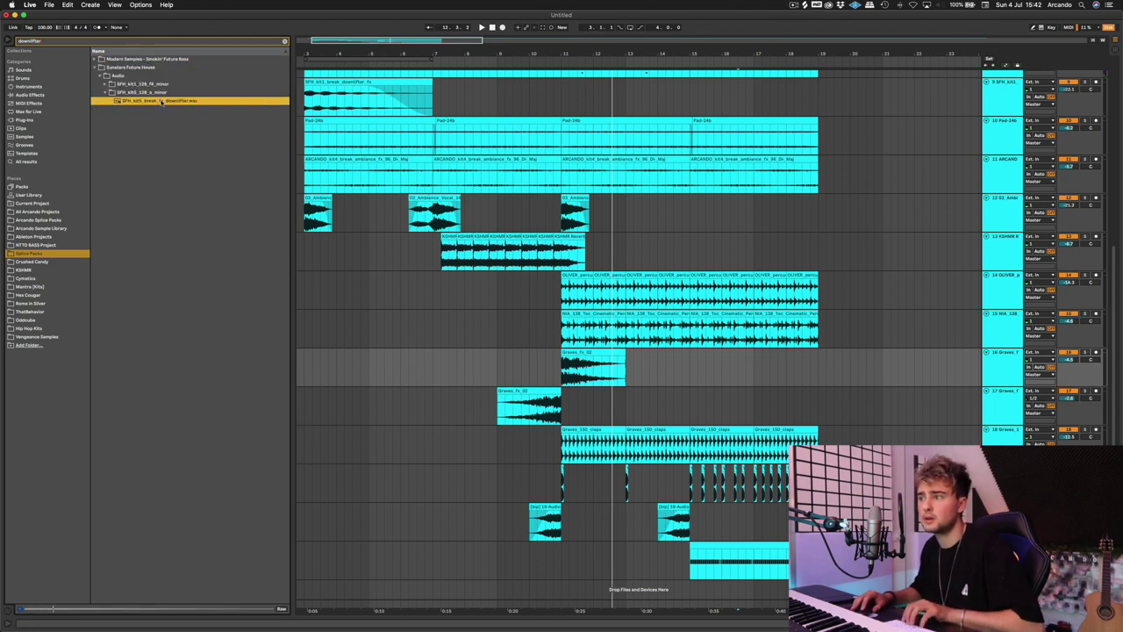
{"action": "left_click_drag", "start_coordinate": [161, 102], "coordinate": [566, 594]}
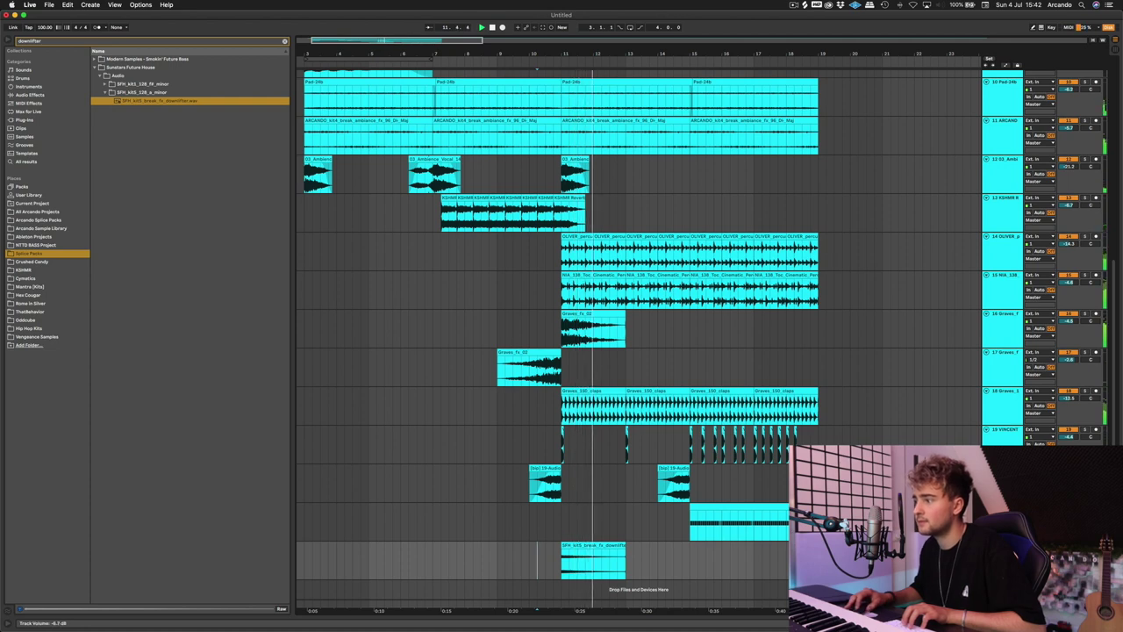
- Search the Splice Packs for crowd and add AR_Crowd_Cheer.wav from Festival House by Alpharock at bar 11 on a new track
{"action": "left_click", "coordinate": [168, 42]}
{"action": "type", "text": "crowd"}
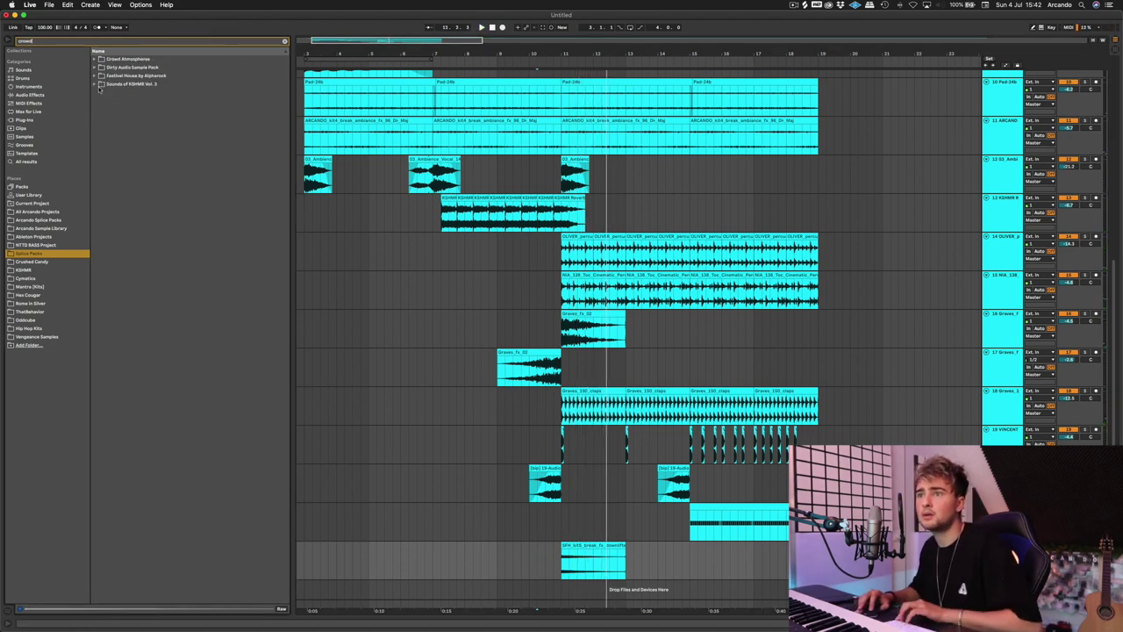
{"action": "left_click", "coordinate": [95, 75]}
{"action": "left_click", "coordinate": [151, 109]}
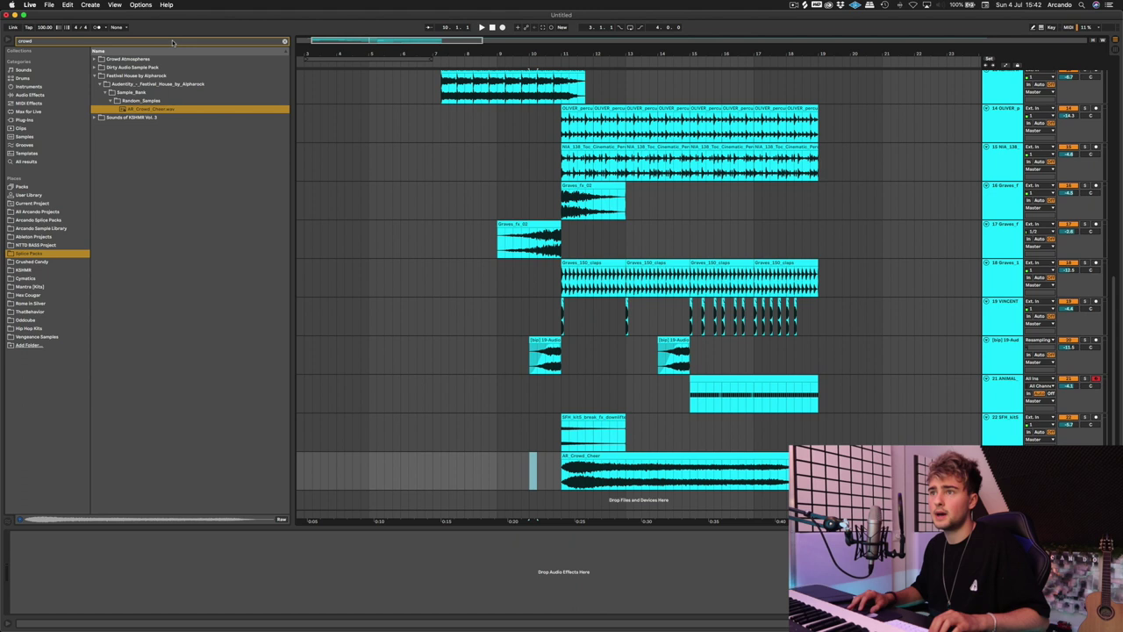
- Search the Splice Packs for vox
{"action": "left_click", "coordinate": [175, 42]}
{"action": "type", "text": "vox"}
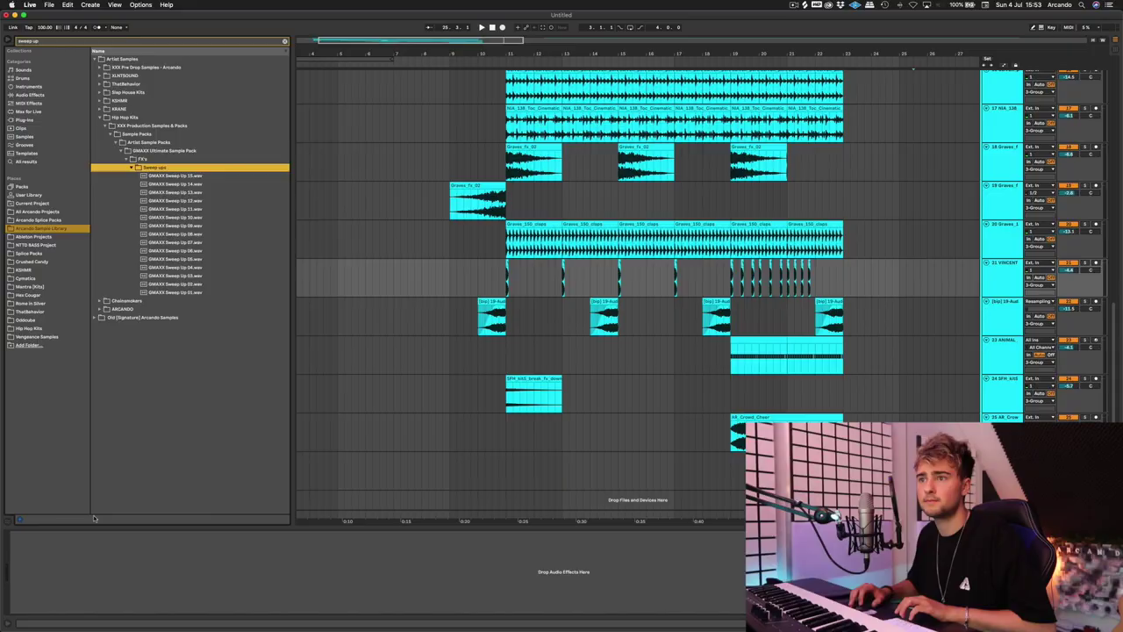
- Browse the sweep up samples and place Sweep Up.wav from the Chainsmokers folder at bar 19 below the crowd cheer
{"action": "key", "text": "Down"}
{"action": "key", "text": "Down"}
{"action": "key", "text": "Down"}
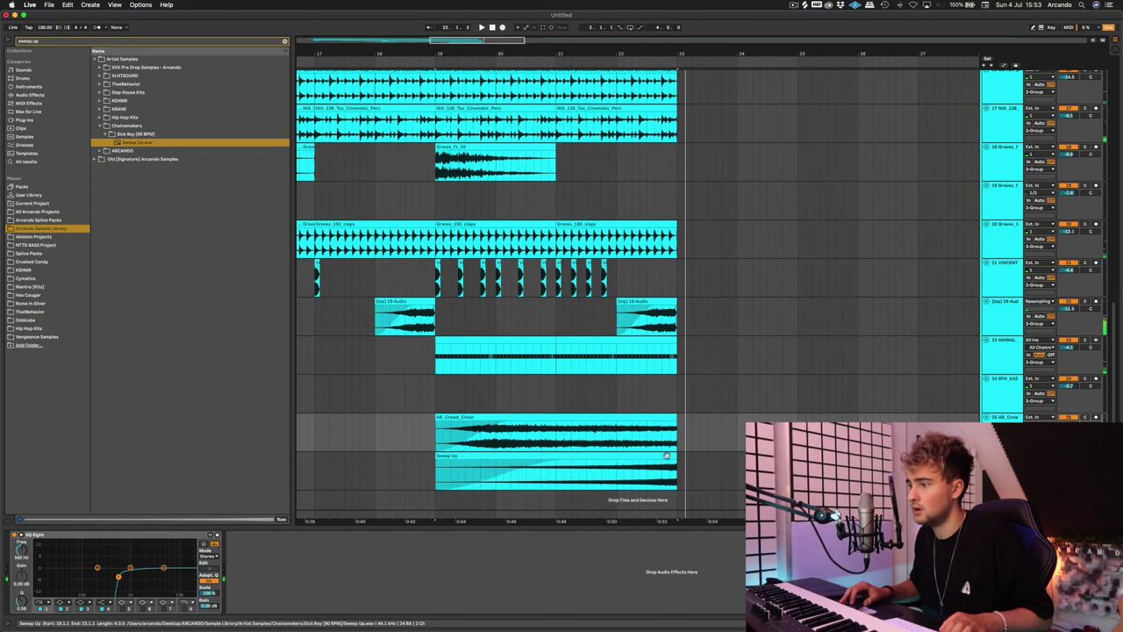
{"action": "left_click_drag", "start_coordinate": [129, 143], "coordinate": [421, 471]}
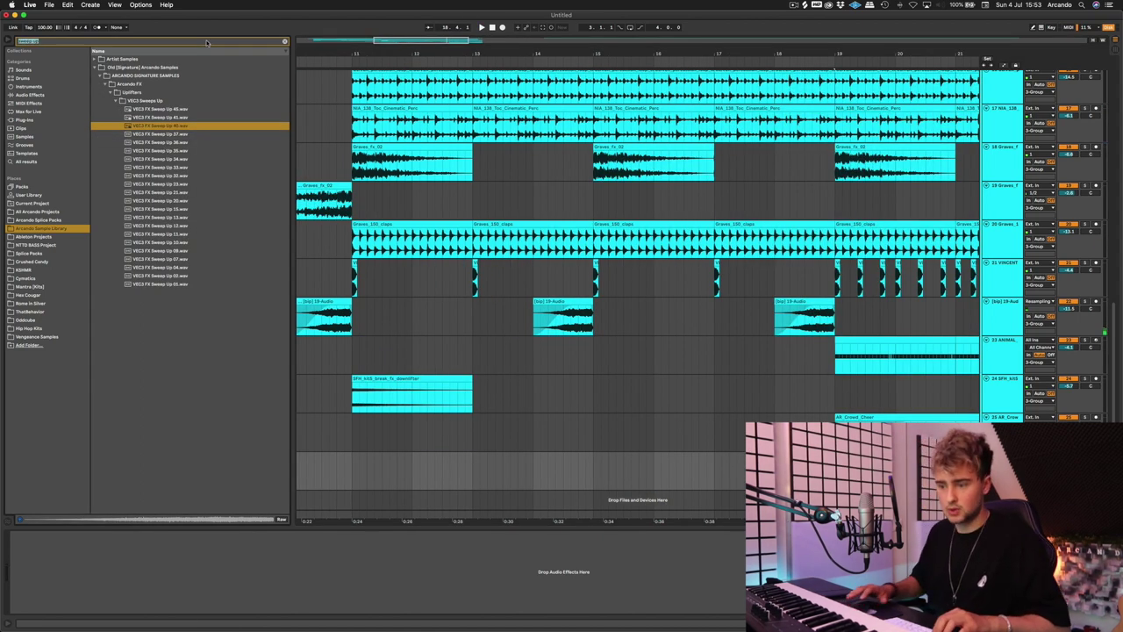
- Search the sample library for crash and audition the XLNT-Skrilla crashes down to Crash 08 - Break
{"action": "type", "text": "crash"}
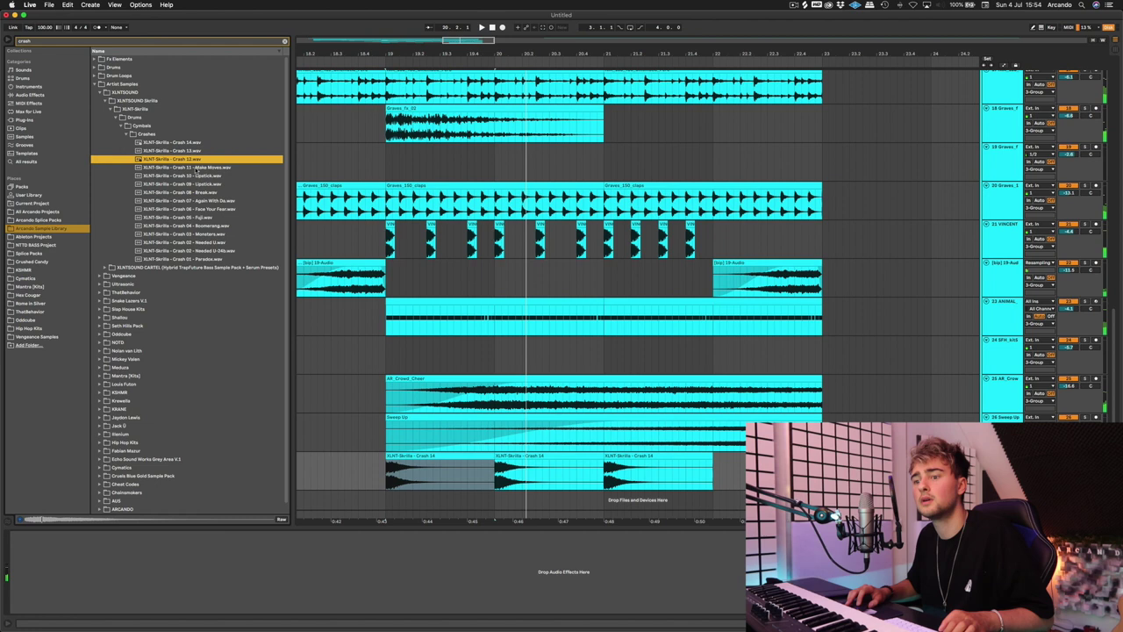
{"action": "key", "text": "Down"}
{"action": "key", "text": "Down"}
{"action": "key", "text": "Down"}
{"action": "key", "text": "Down"}
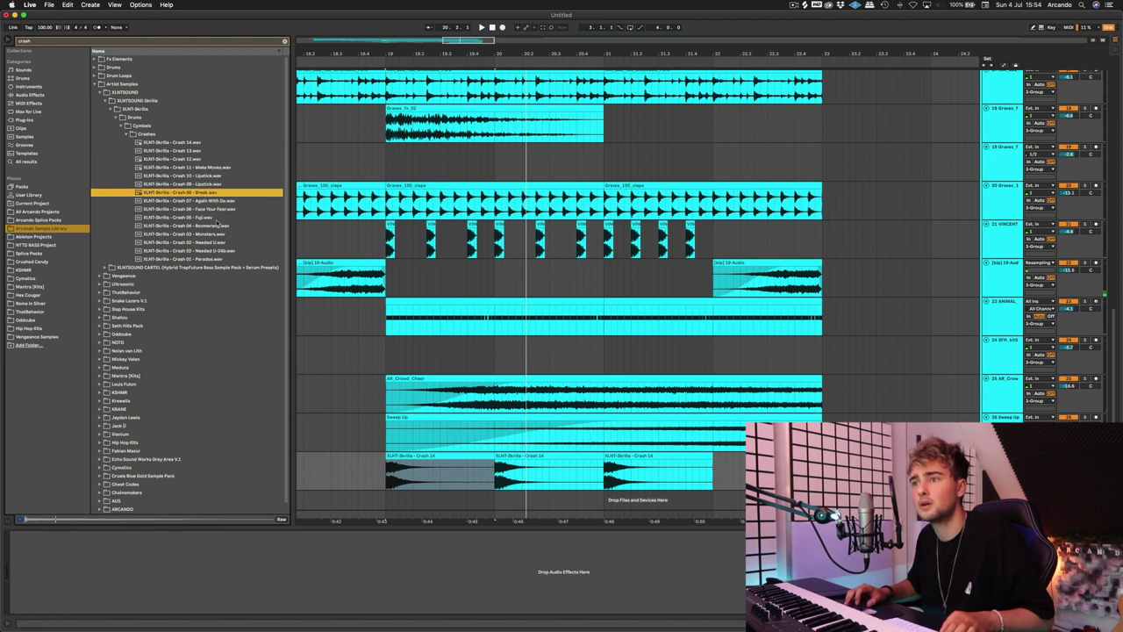
- Replace the Crash 14 clips with XLNT-Skrilla - Crash 08 - Break.wav, starting at bar 19
{"action": "left_click_drag", "start_coordinate": [201, 194], "coordinate": [391, 465]}
{"action": "left_click_drag", "start_coordinate": [392, 455], "coordinate": [515, 472]}
{"action": "key", "text": "space"}
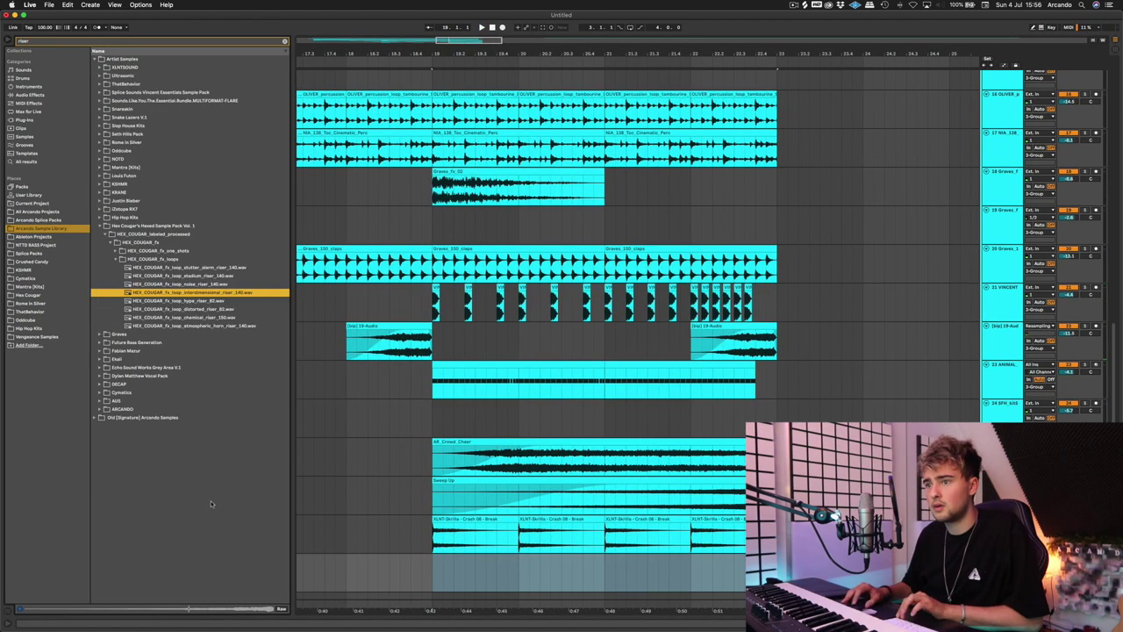
- Place HEX_COUGAR_fx_loop_hype_riser_82.wav on a new track at bar 19 and review the arrangement during playback
{"action": "key", "text": "Down"}
{"action": "left_click_drag", "start_coordinate": [185, 300], "coordinate": [535, 561]}
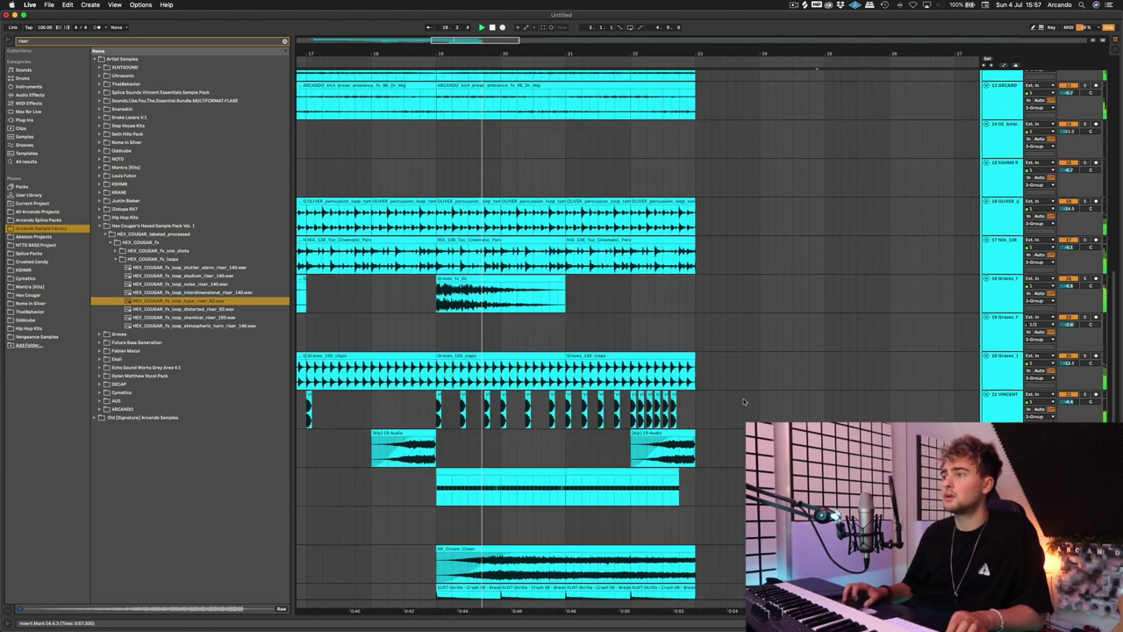
{"action": "scroll", "coordinate": [743, 386], "scroll_direction": "up", "scroll_amount": 10}
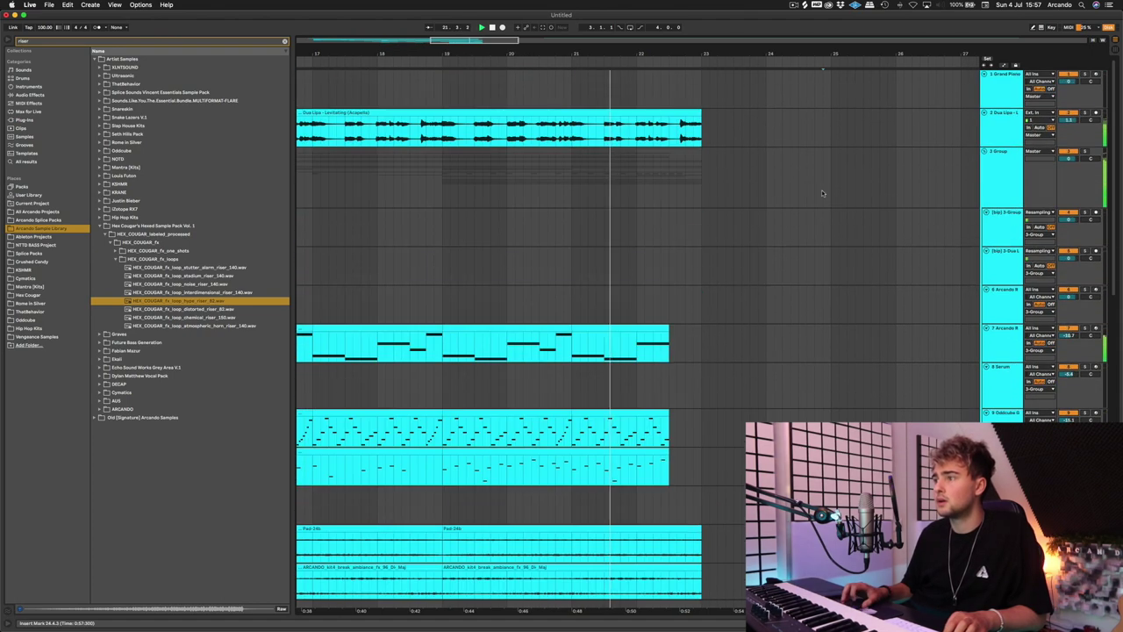
{"action": "scroll", "coordinate": [821, 190], "scroll_direction": "down", "scroll_amount": 10}
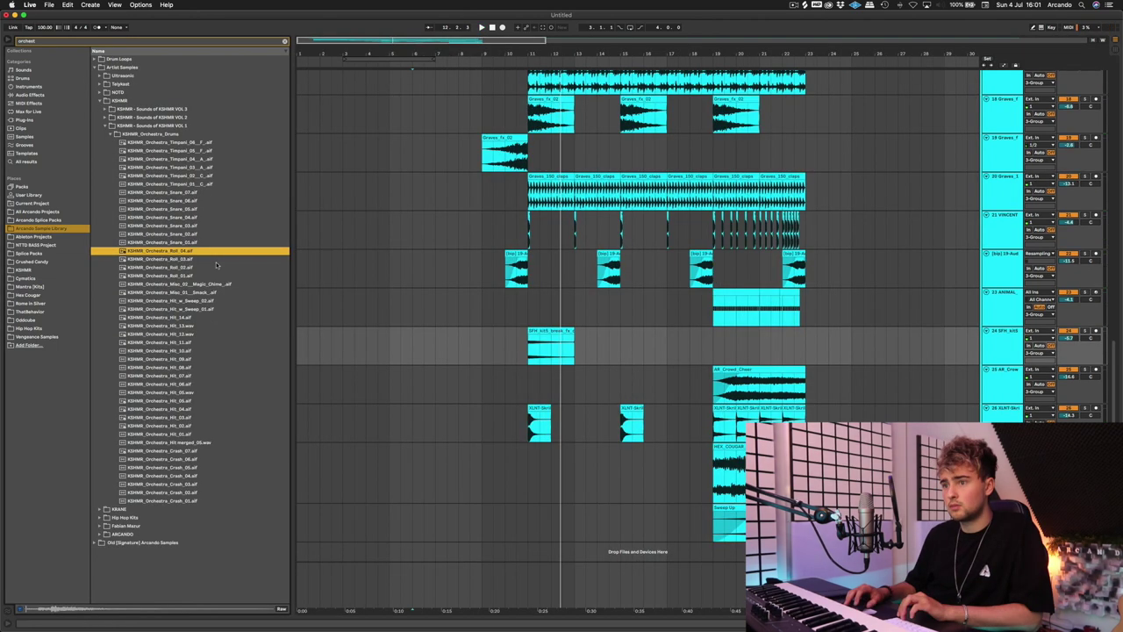
- Audition the KSHMR orchestra rolls and repeat the KSHMR_Orchestra_Roll_04 clips along their track from bar 19
{"action": "left_click", "coordinate": [211, 275]}
{"action": "left_click", "coordinate": [199, 259]}
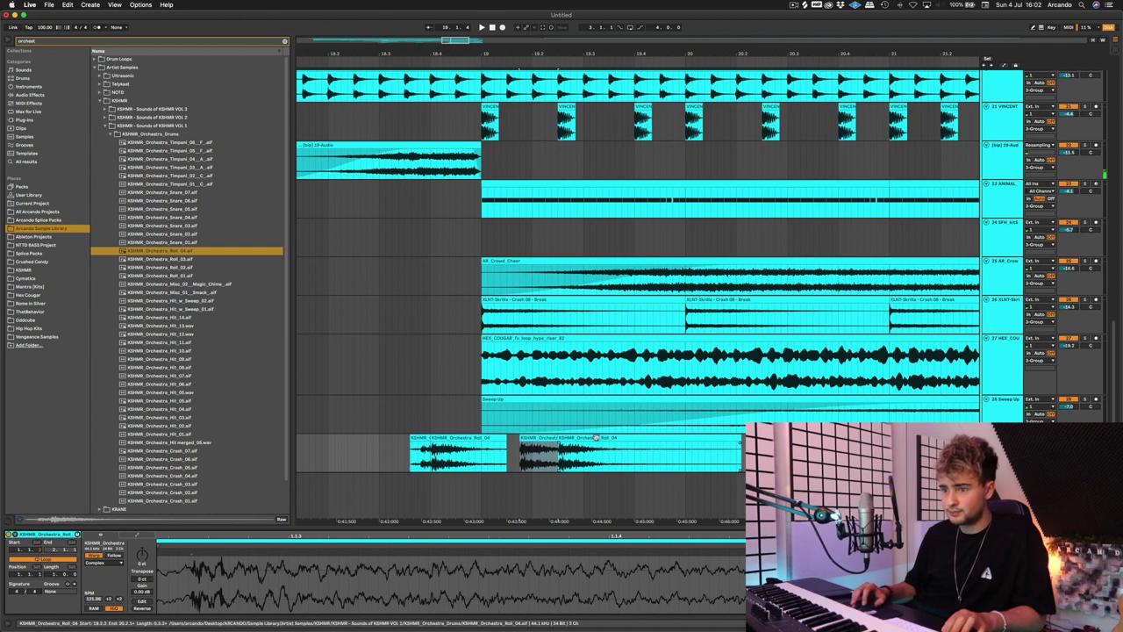
{"action": "left_click", "coordinate": [596, 438]}
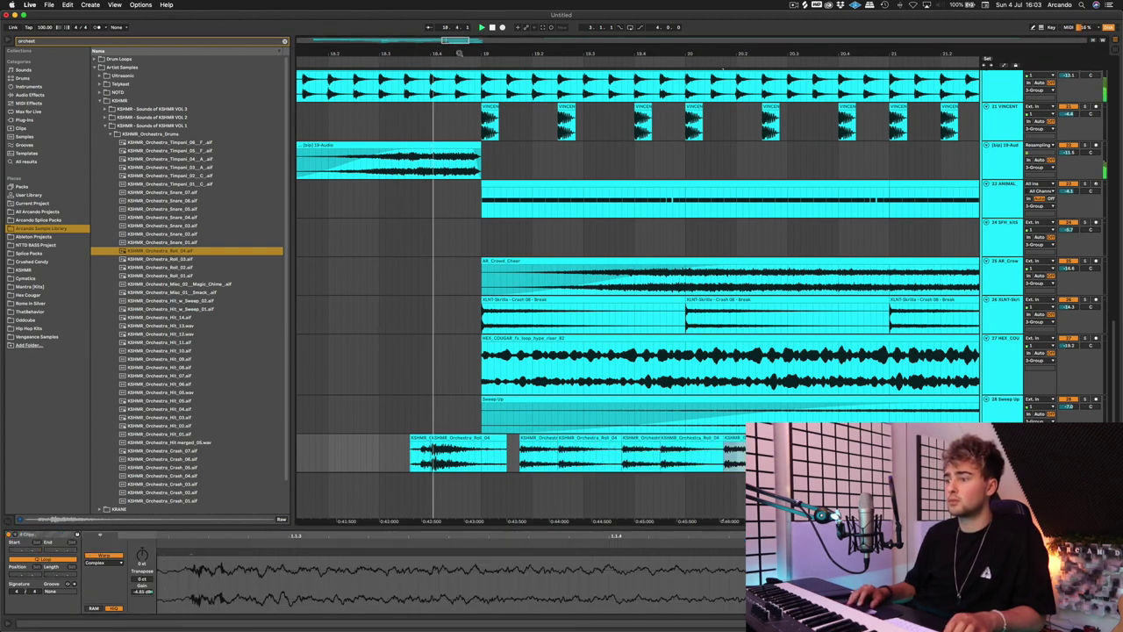
{"action": "scroll", "coordinate": [458, 294], "scroll_direction": "down", "scroll_amount": 4}
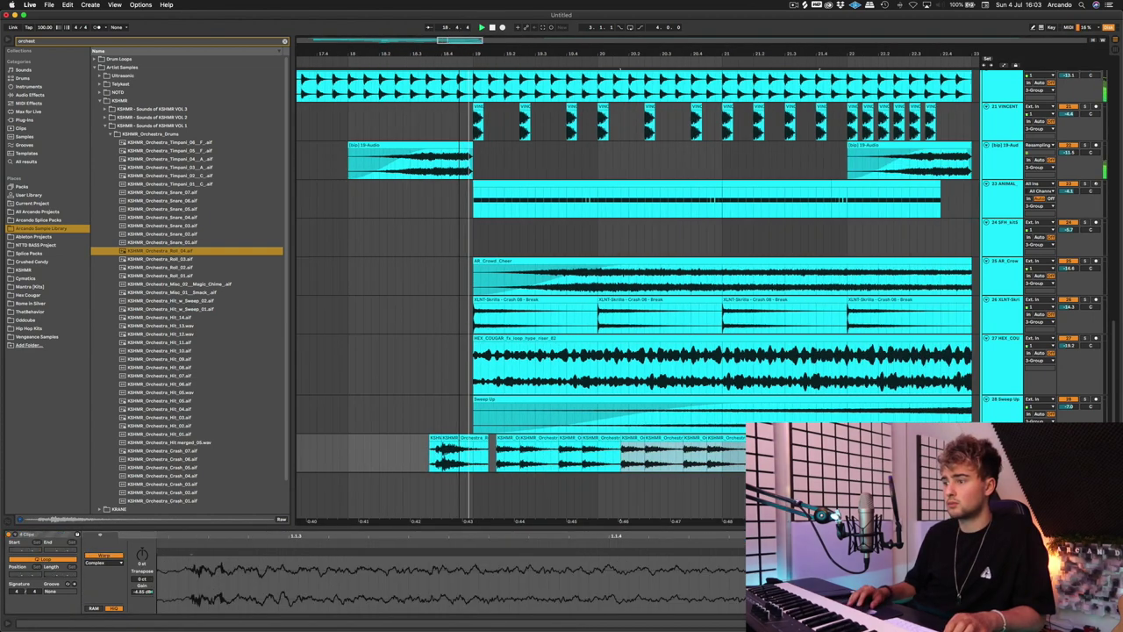
{"action": "left_click", "coordinate": [769, 453]}
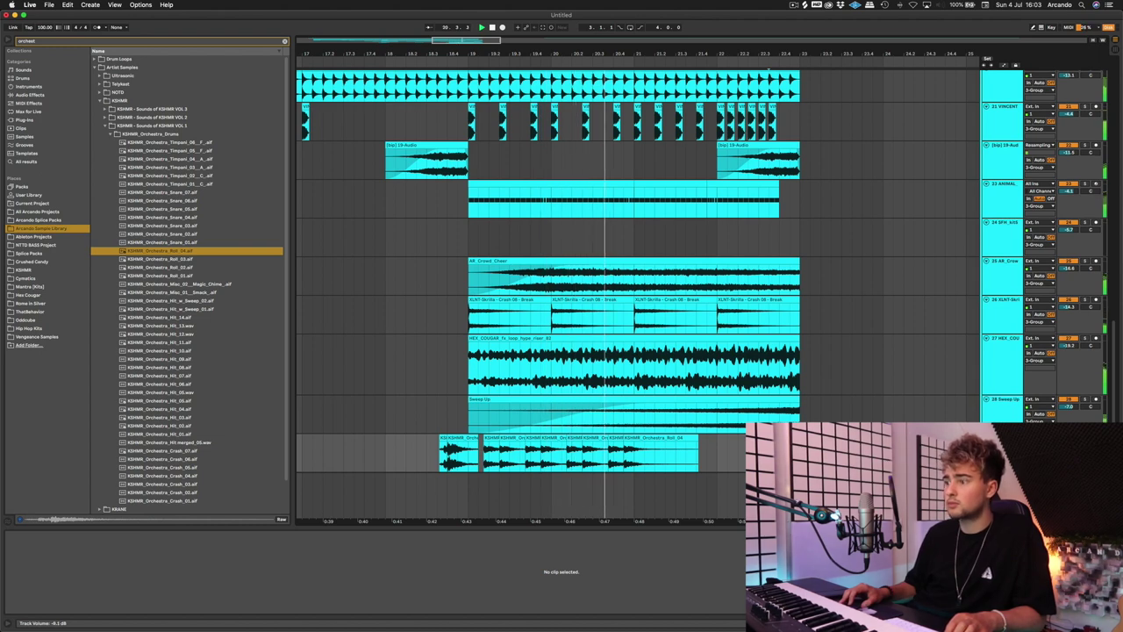
{"action": "left_click", "coordinate": [663, 439]}
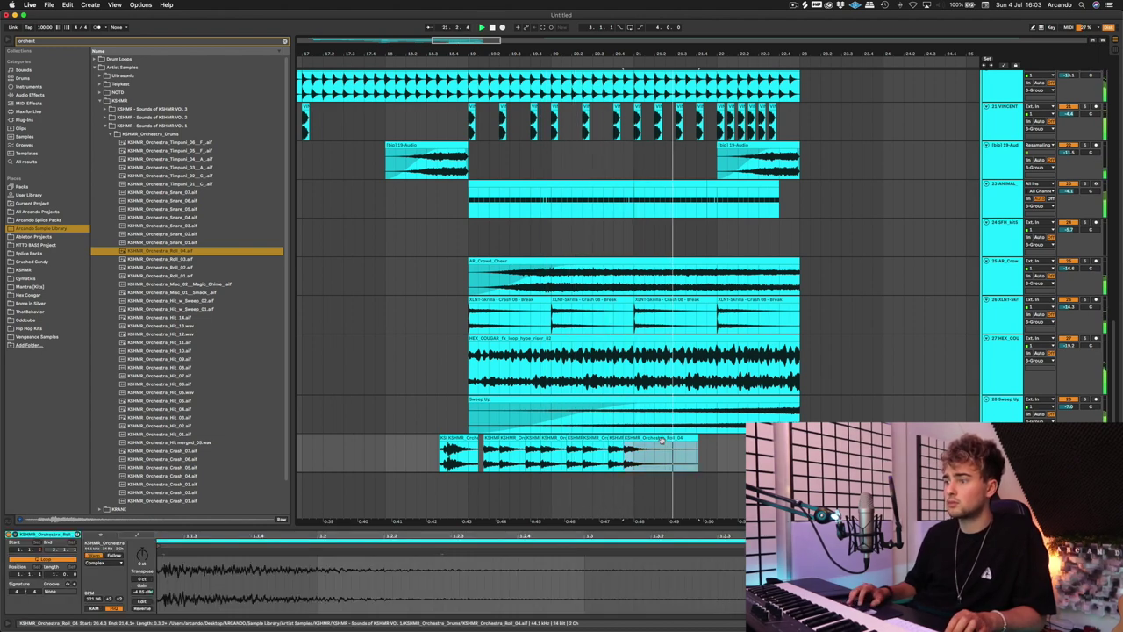
{"action": "left_click", "coordinate": [767, 69]}
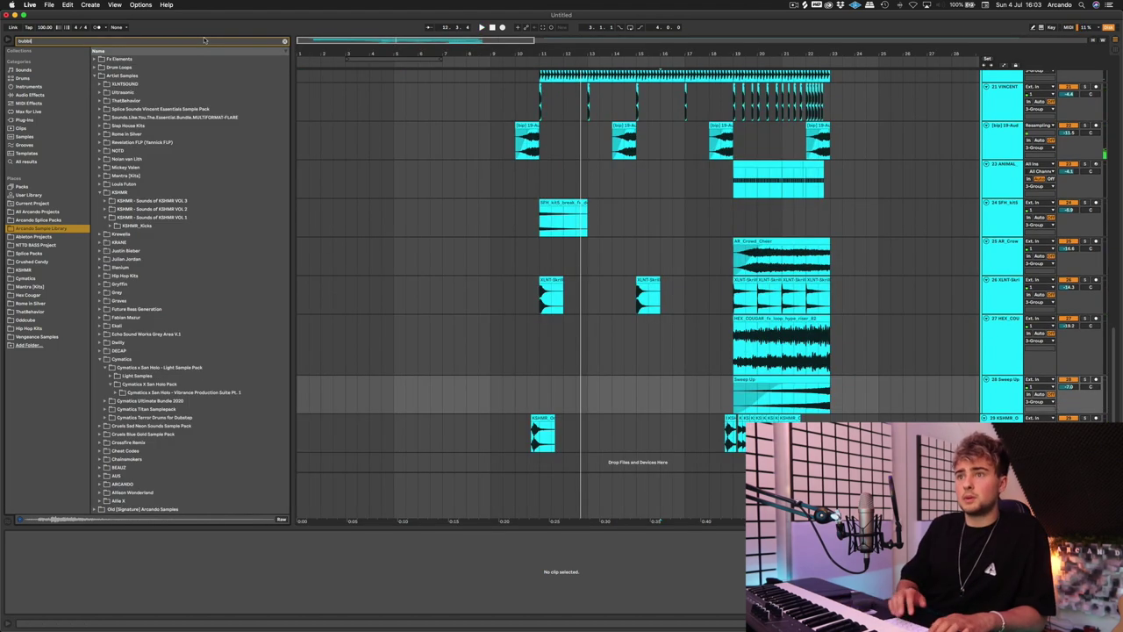
- Search the sample library for bubble
{"action": "type", "text": "bble"}
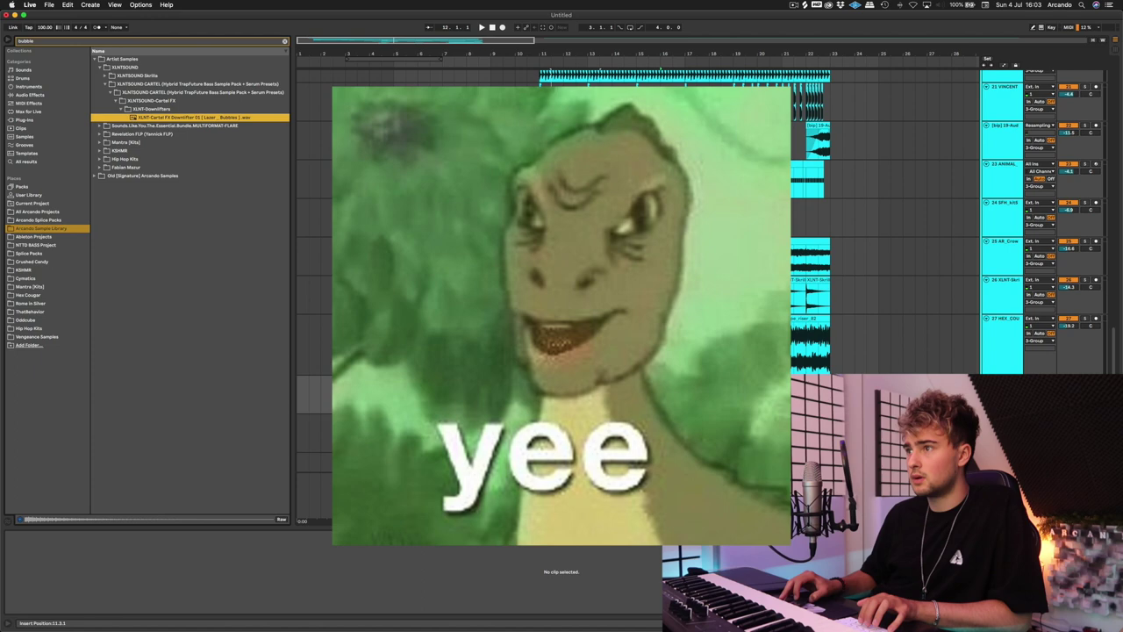
- Place the XLNT-Cartel FX Downlifter 01 laser bubbles sample on a new track at bar 11 and lower that track's volume
{"action": "left_click_drag", "start_coordinate": [176, 118], "coordinate": [541, 465]}
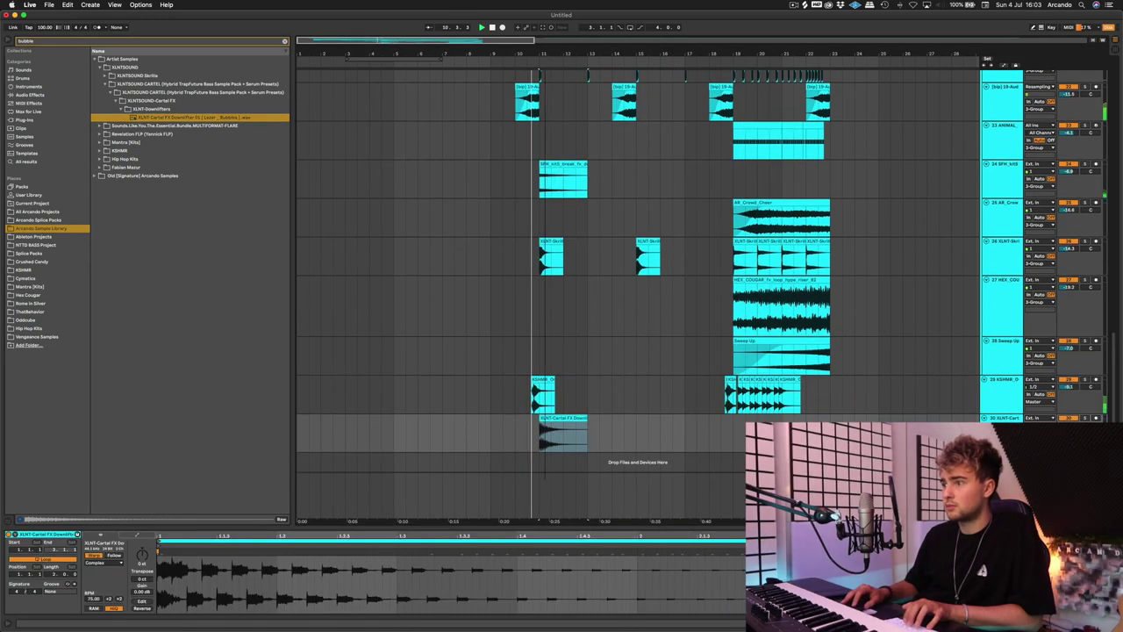
{"action": "key", "text": "plus"}
{"action": "left_click_drag", "start_coordinate": [1069, 426], "coordinate": [1069, 452]}
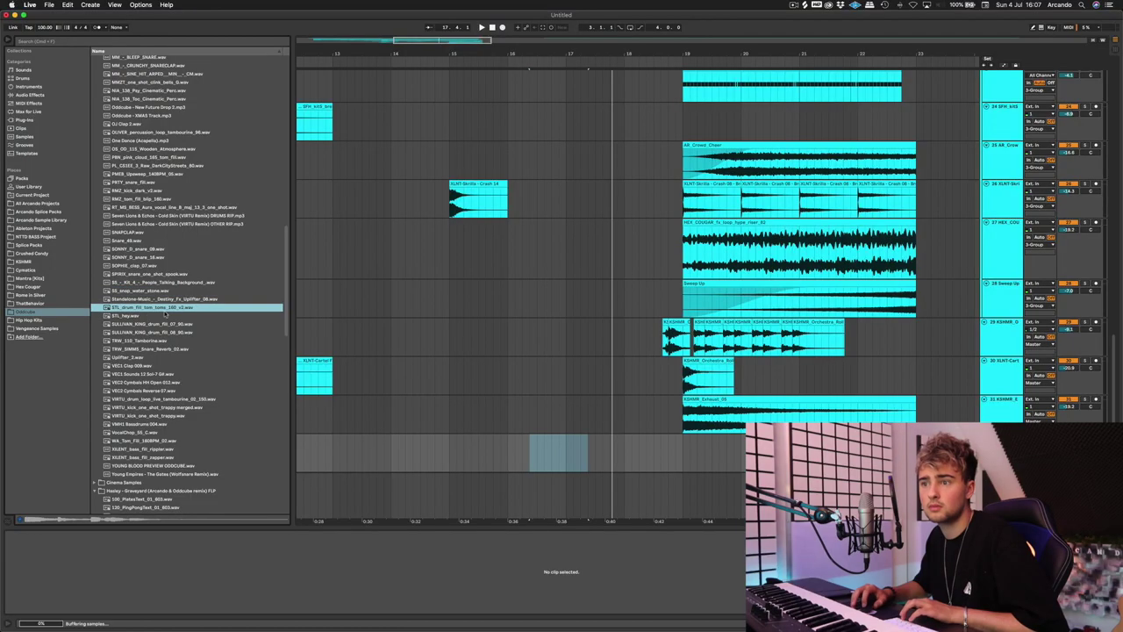
- Place STL_hey.wav on a new track, repeat it on beats 2 and 4 from bar 19, and review the clips during playback
{"action": "left_click_drag", "start_coordinate": [123, 318], "coordinate": [617, 439]}
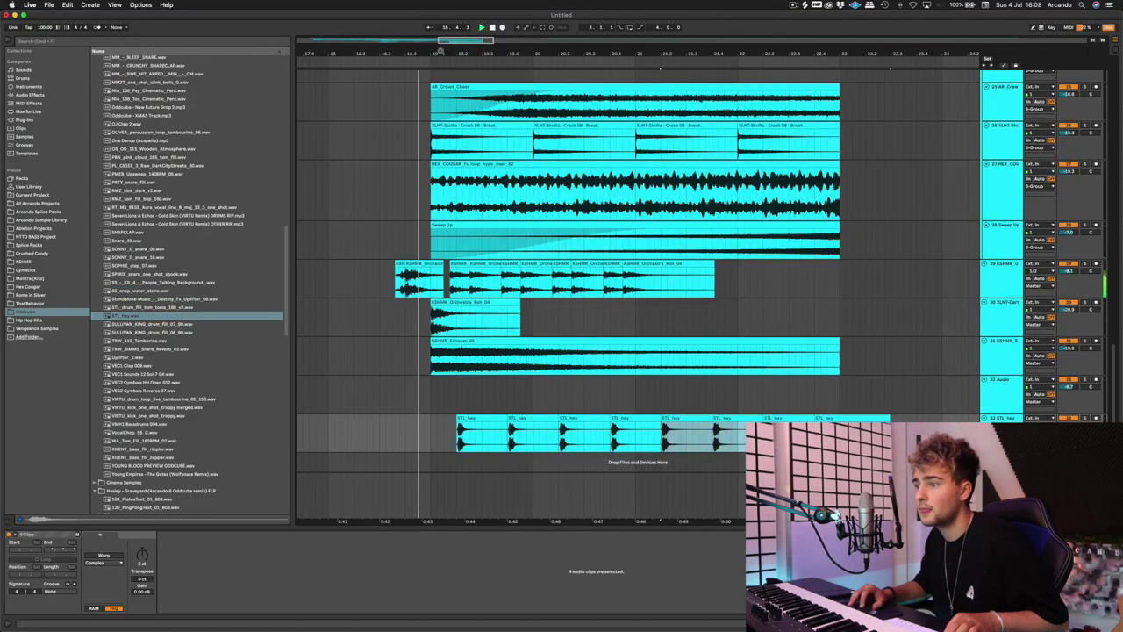
{"action": "scroll", "coordinate": [441, 313], "scroll_direction": "up", "scroll_amount": 5}
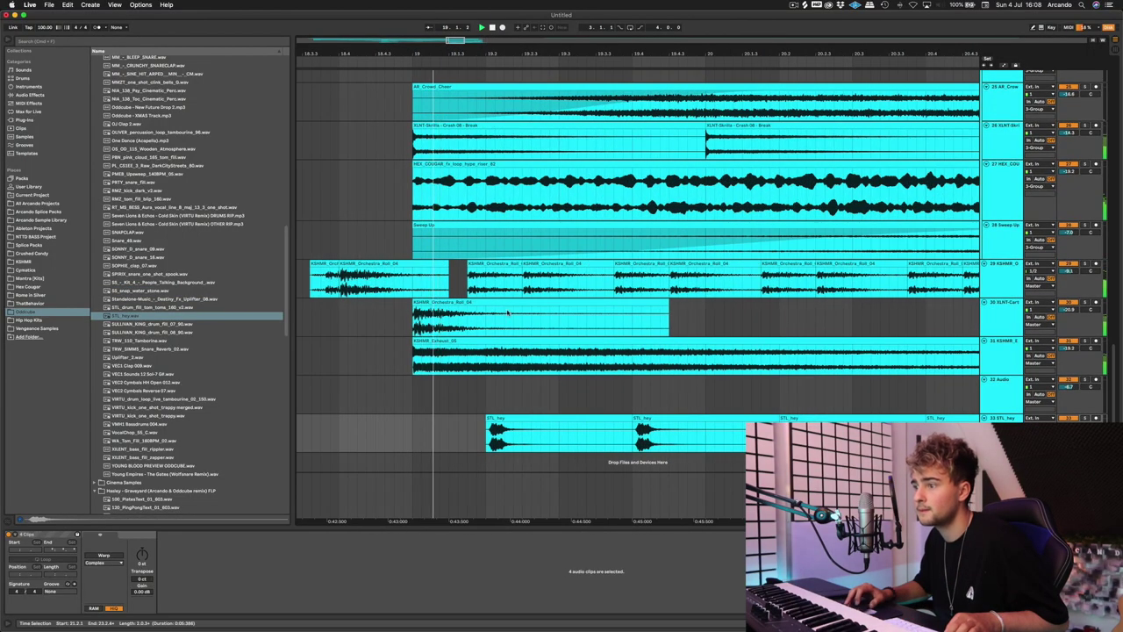
{"action": "scroll", "coordinate": [585, 430], "scroll_direction": "right", "scroll_amount": 8}
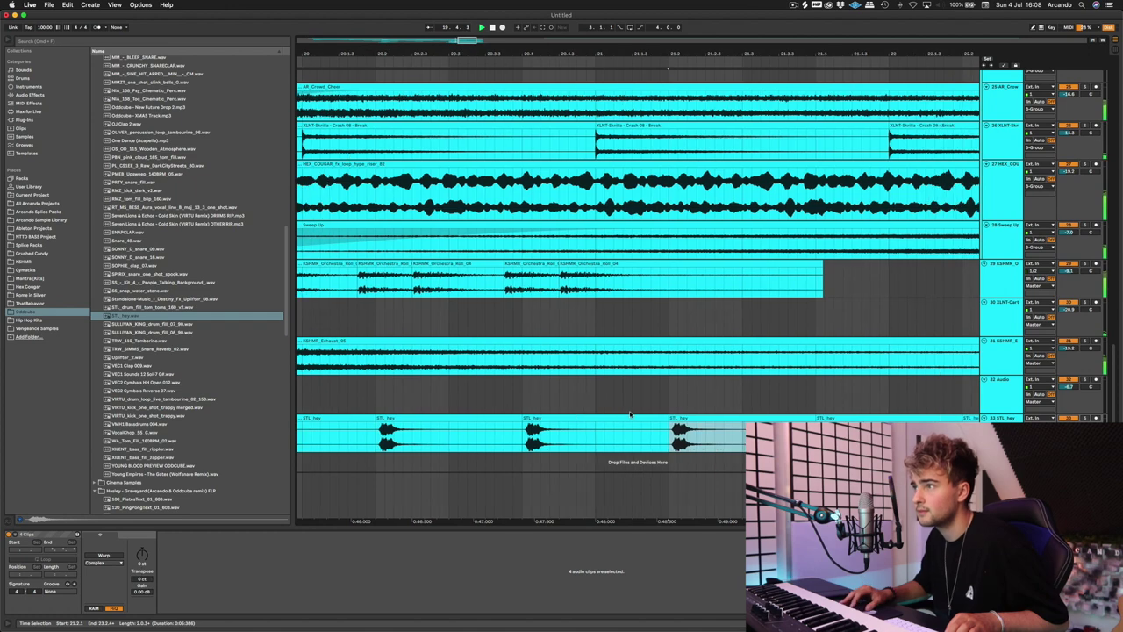
{"action": "scroll", "coordinate": [713, 309], "scroll_direction": "down", "scroll_amount": 5}
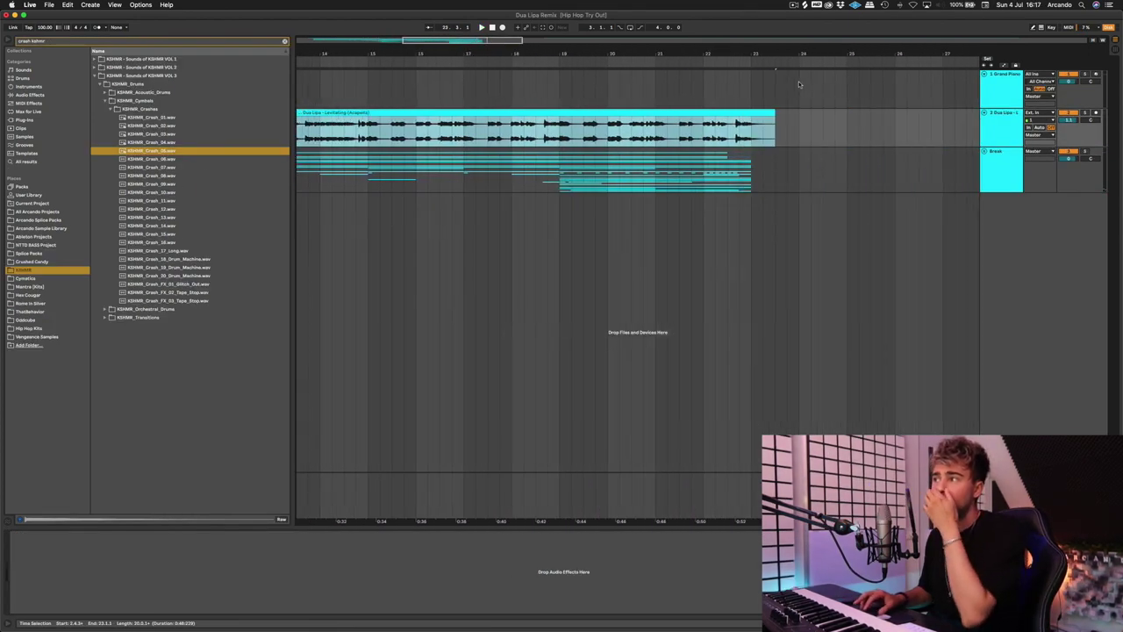
- Select the Break group and search the sample library for unison kick
{"action": "scroll", "coordinate": [813, 156], "scroll_direction": "down", "scroll_amount": 2}
{"action": "scroll", "coordinate": [812, 155], "scroll_direction": "left", "scroll_amount": 5}
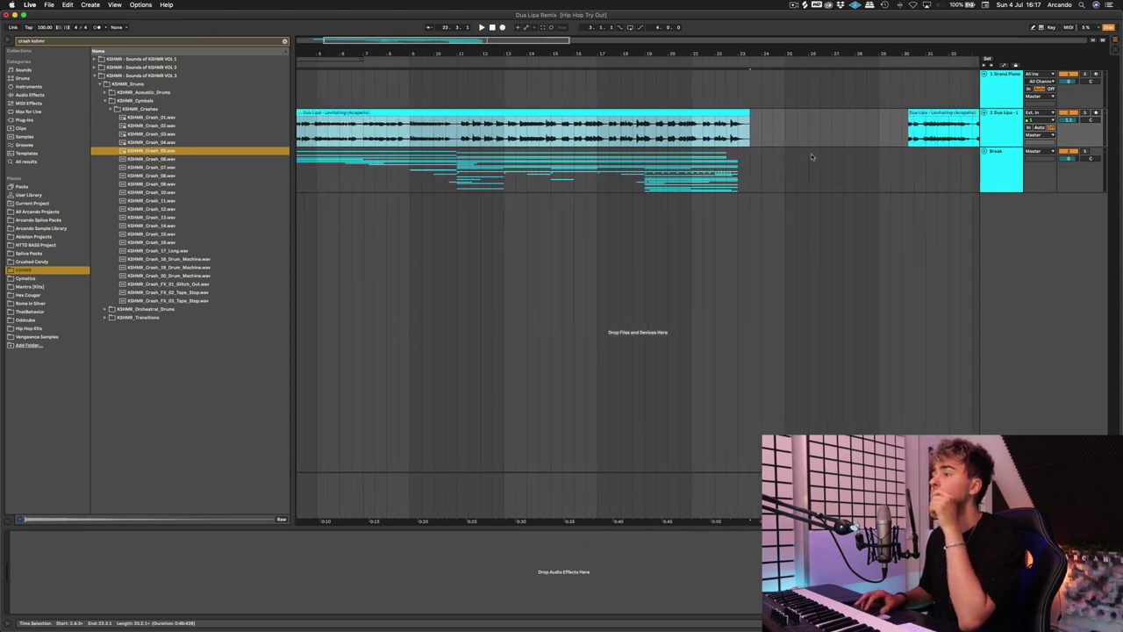
{"action": "left_click", "coordinate": [999, 172]}
{"action": "scroll", "coordinate": [847, 201], "scroll_direction": "left", "scroll_amount": 3}
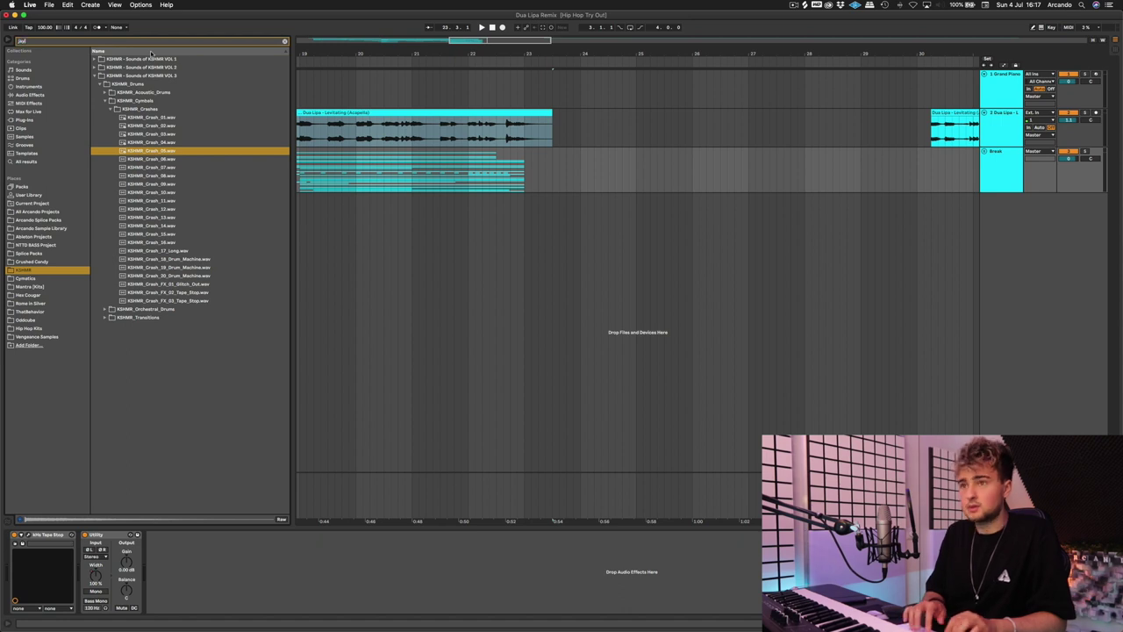
{"action": "type", "text": "on le"}
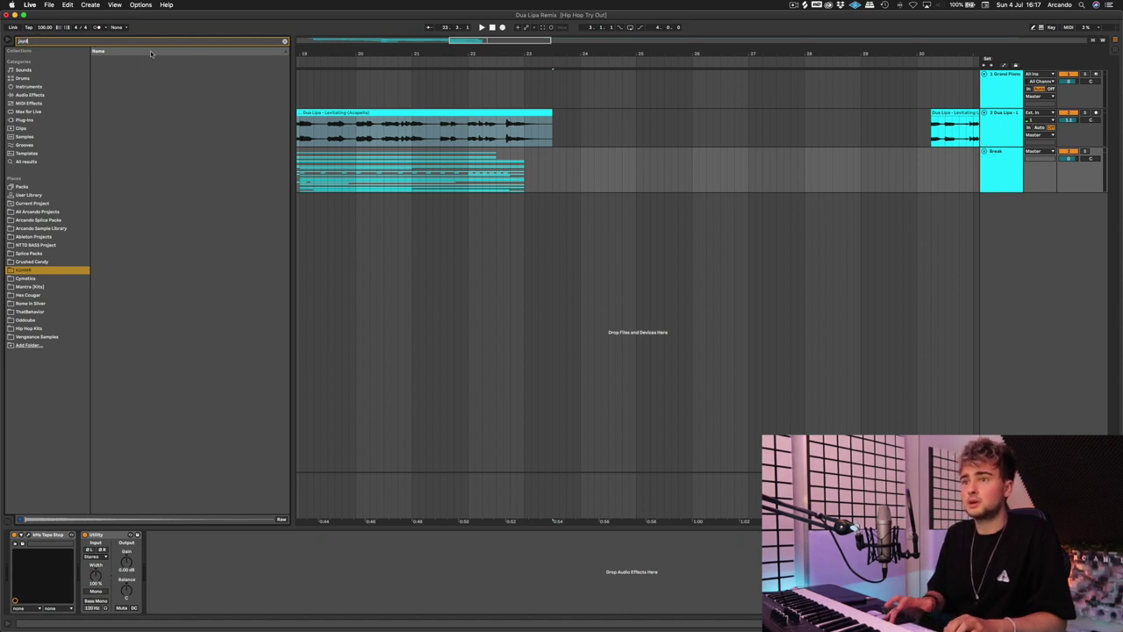
{"action": "key", "text": "BackSpace"}
{"action": "key", "text": "BackSpace"}
{"action": "key", "text": "BackSpace"}
{"action": "key", "text": "BackSpace"}
{"action": "type", "text": "one"}
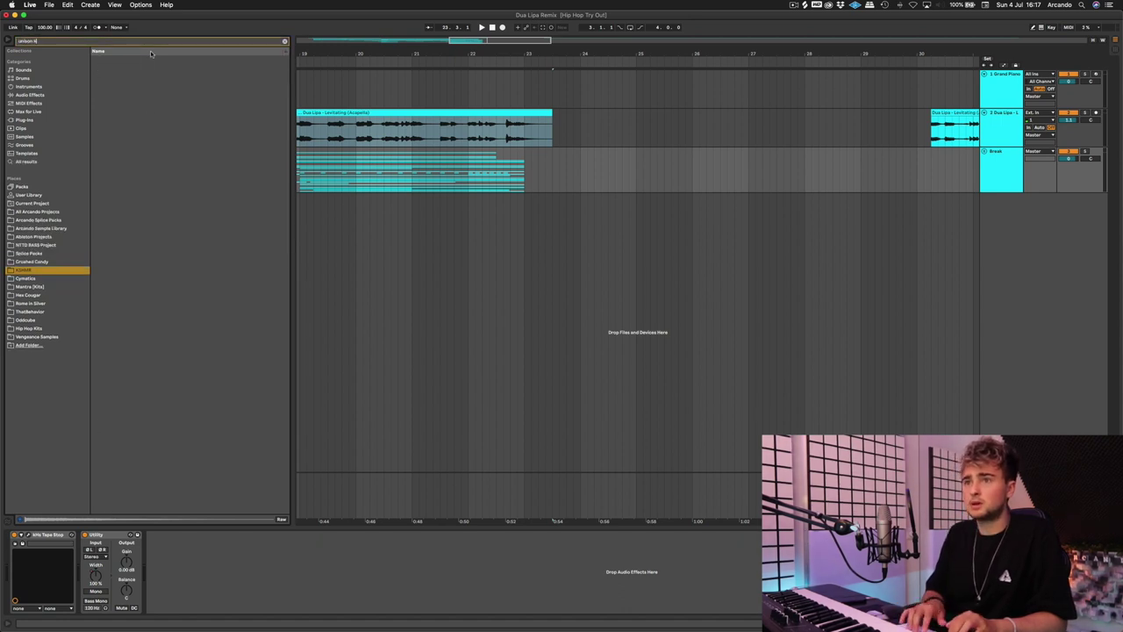
- Audition the Unison_JL kicks and place Unison_JL_Kick 5.wav on a new track at bar 24
{"action": "left_click", "coordinate": [176, 84]}
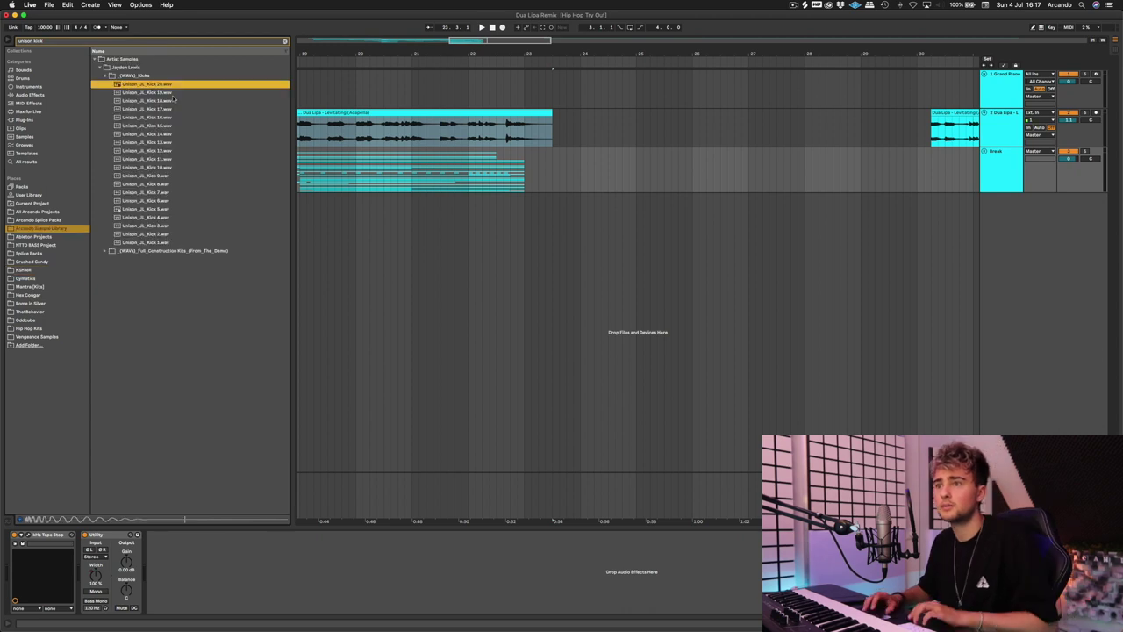
{"action": "left_click", "coordinate": [180, 100]}
{"action": "left_click", "coordinate": [183, 109]}
{"action": "left_click_drag", "start_coordinate": [186, 210], "coordinate": [286, 213]}
{"action": "left_click", "coordinate": [594, 215]}
{"action": "left_click_drag", "start_coordinate": [581, 216], "coordinate": [581, 216]}
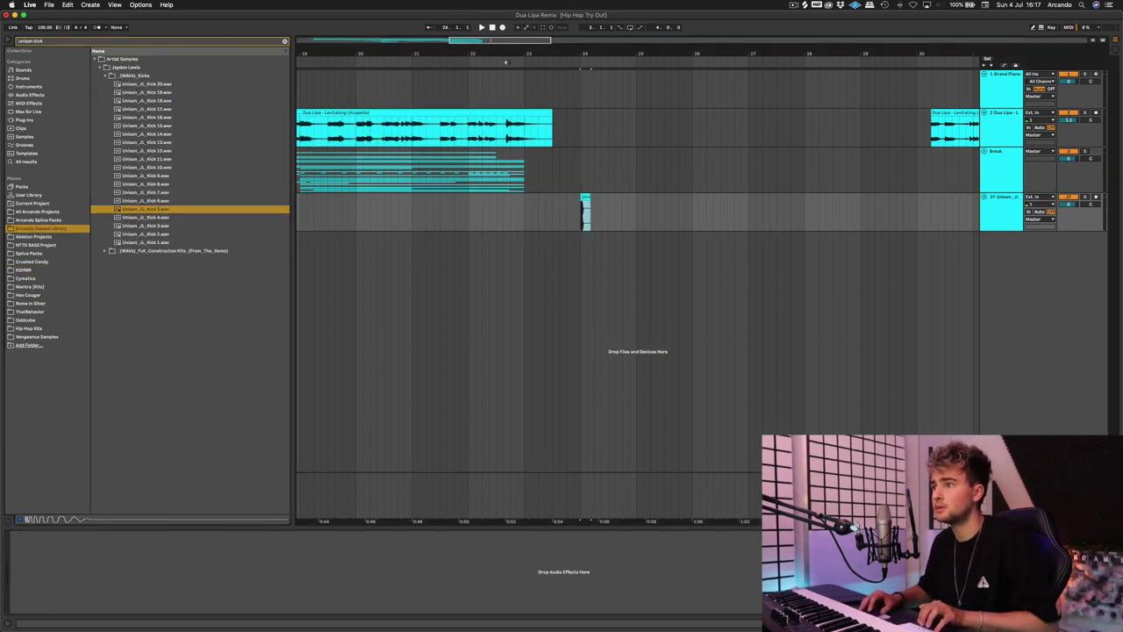
- Audition the XLNT-Skrilla pop snare samples for the drop
{"action": "left_click", "coordinate": [188, 142]}
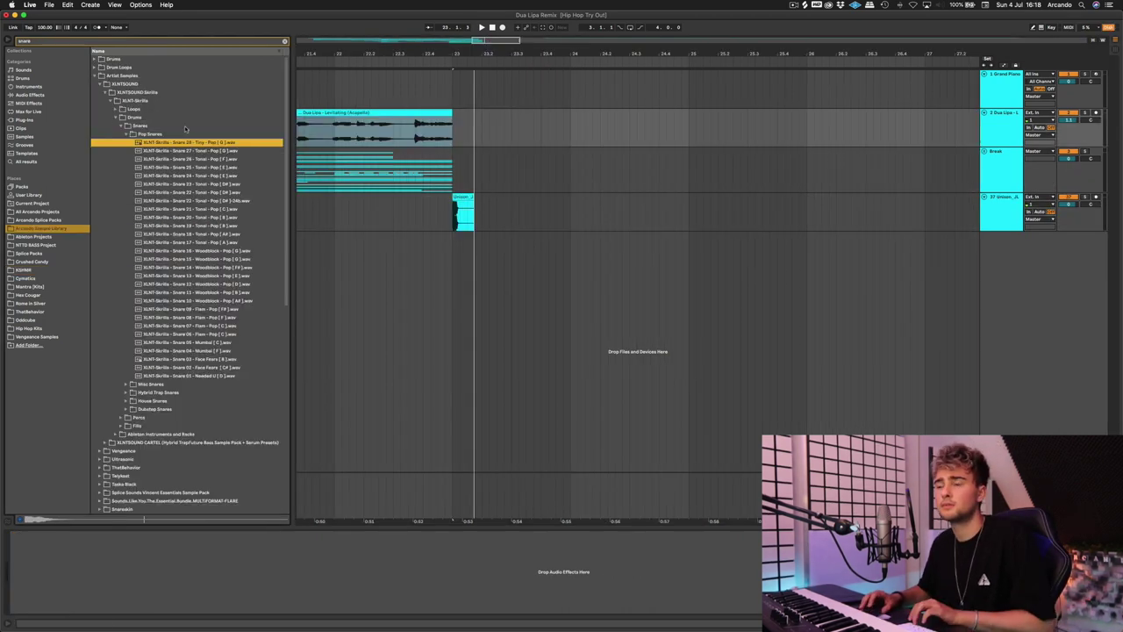
{"action": "left_click", "coordinate": [188, 151]}
{"action": "left_click", "coordinate": [188, 159]}
{"action": "left_click", "coordinate": [188, 166]}
{"action": "left_click", "coordinate": [213, 269]}
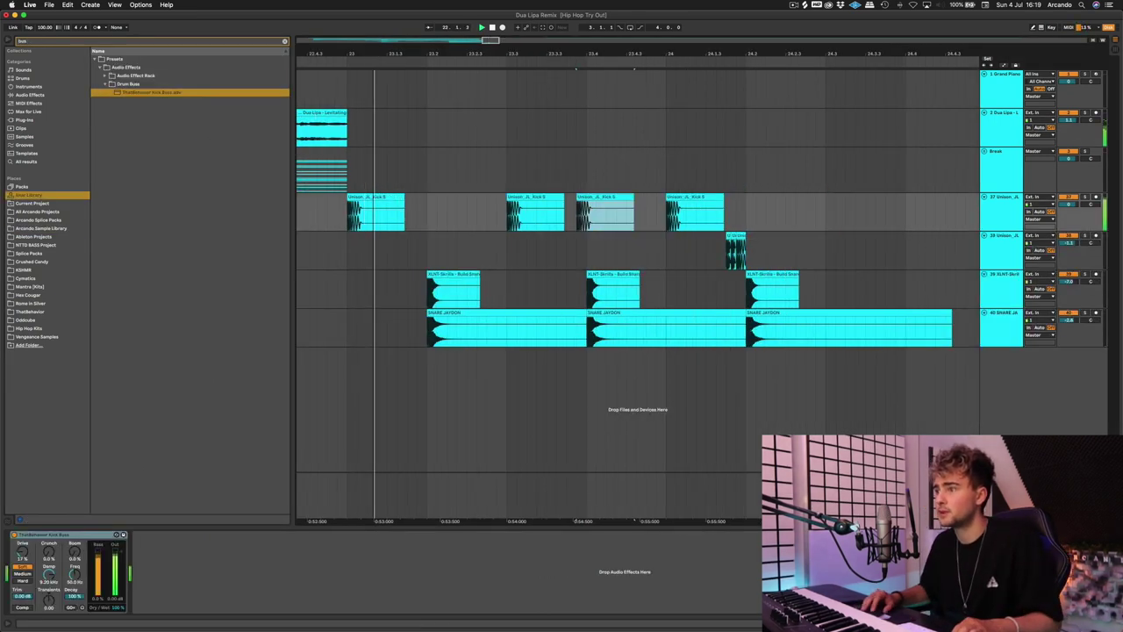
- Audition the individual KSHMR tom samples for the drop
{"action": "key", "text": "minus"}
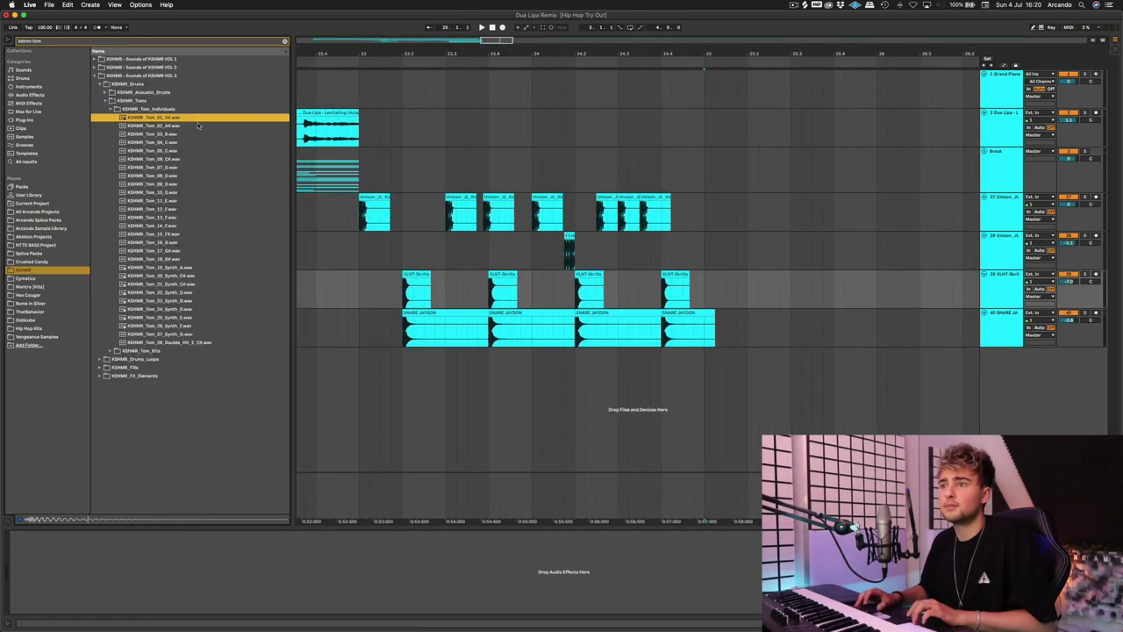
{"action": "key", "text": "Down"}
{"action": "key", "text": "Down"}
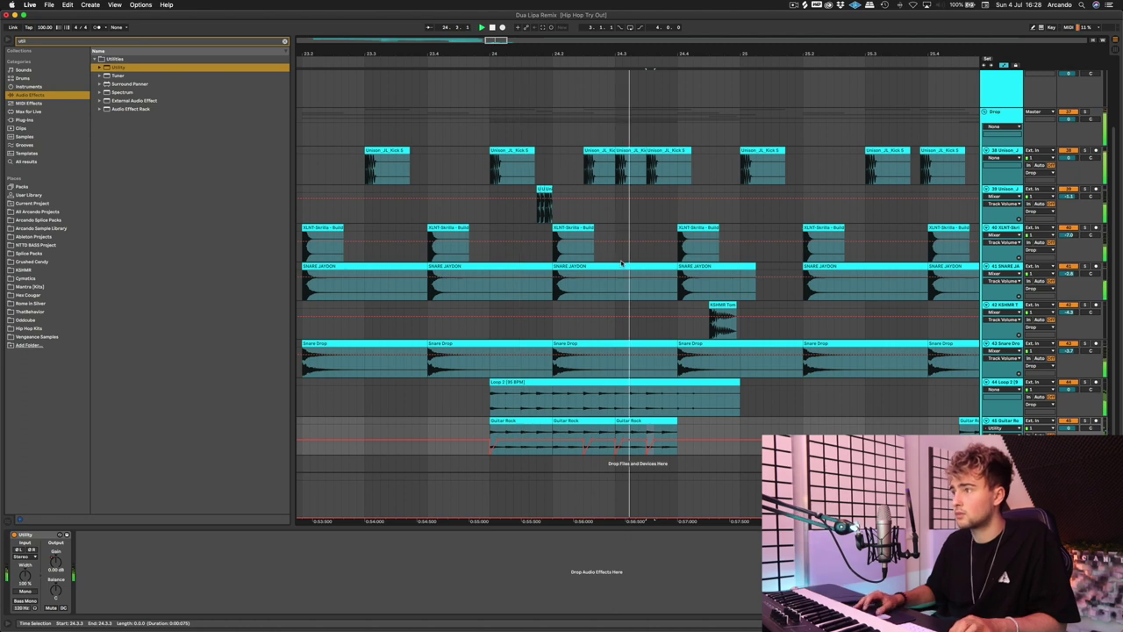
- Hide the automation and place a copy of the CRUELS vocal chant clip directly before the existing one in bar 26
{"action": "key", "text": "a"}
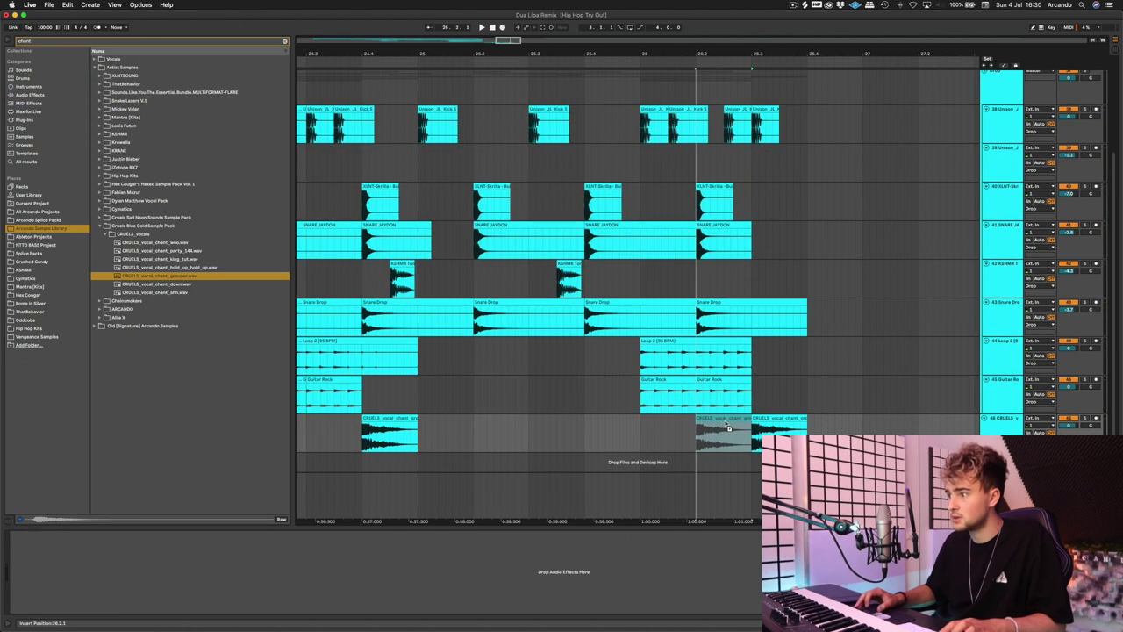
{"action": "left_click", "coordinate": [724, 419]}
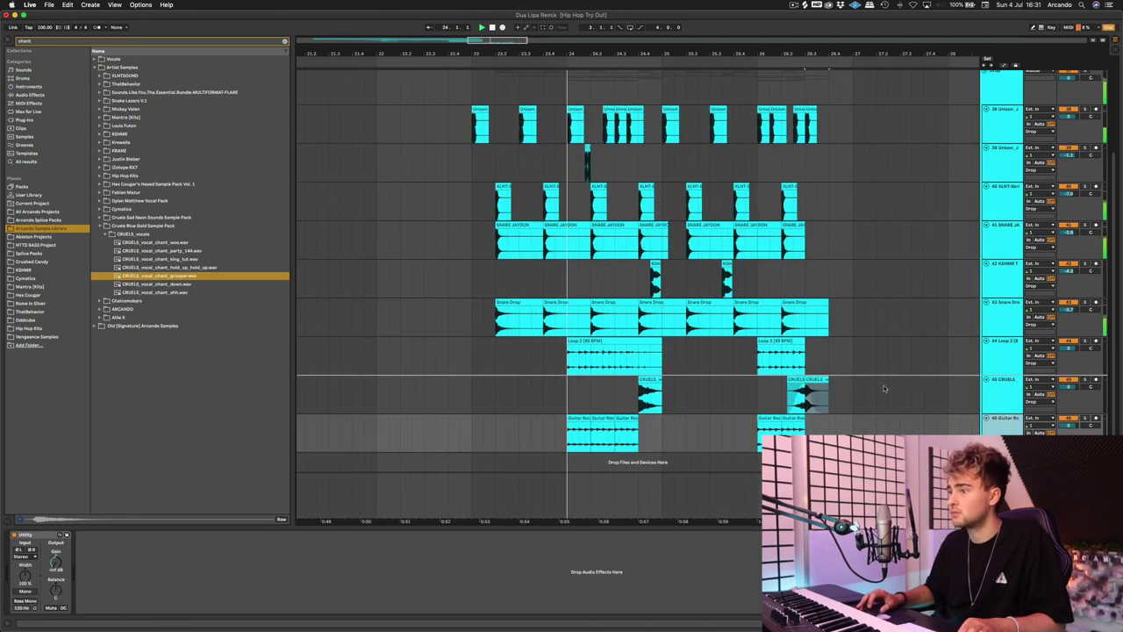
{"action": "left_click", "coordinate": [885, 388]}
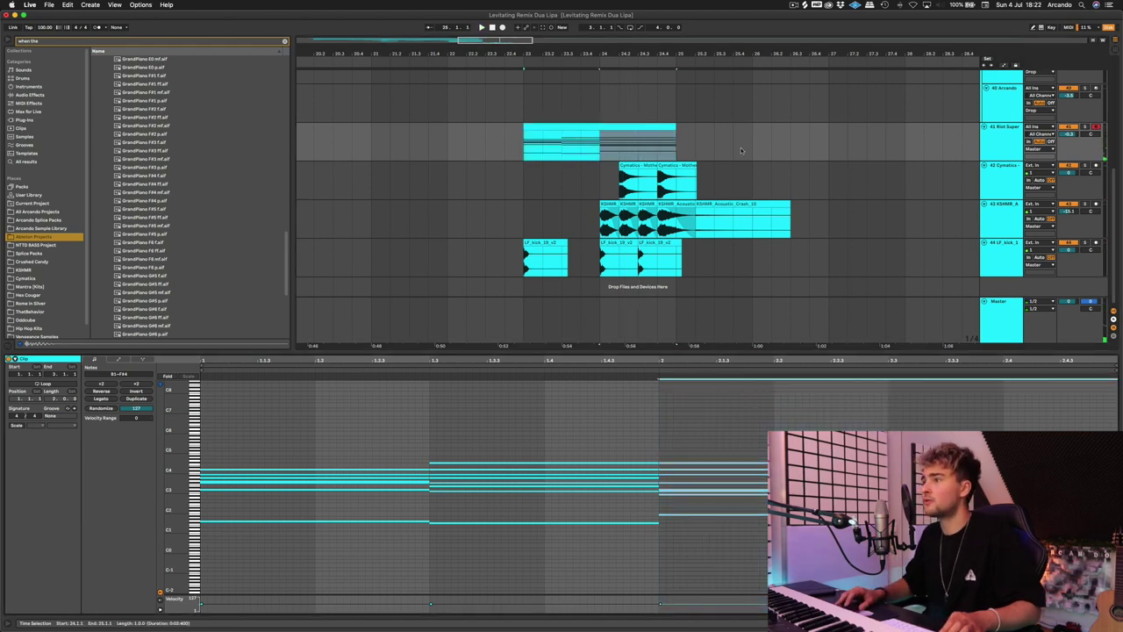
- Delete the empty Arcando track below the Unison kick track in the Drop group
{"action": "scroll", "coordinate": [742, 151], "scroll_direction": "right", "scroll_amount": 2}
{"action": "left_click", "coordinate": [746, 151]}
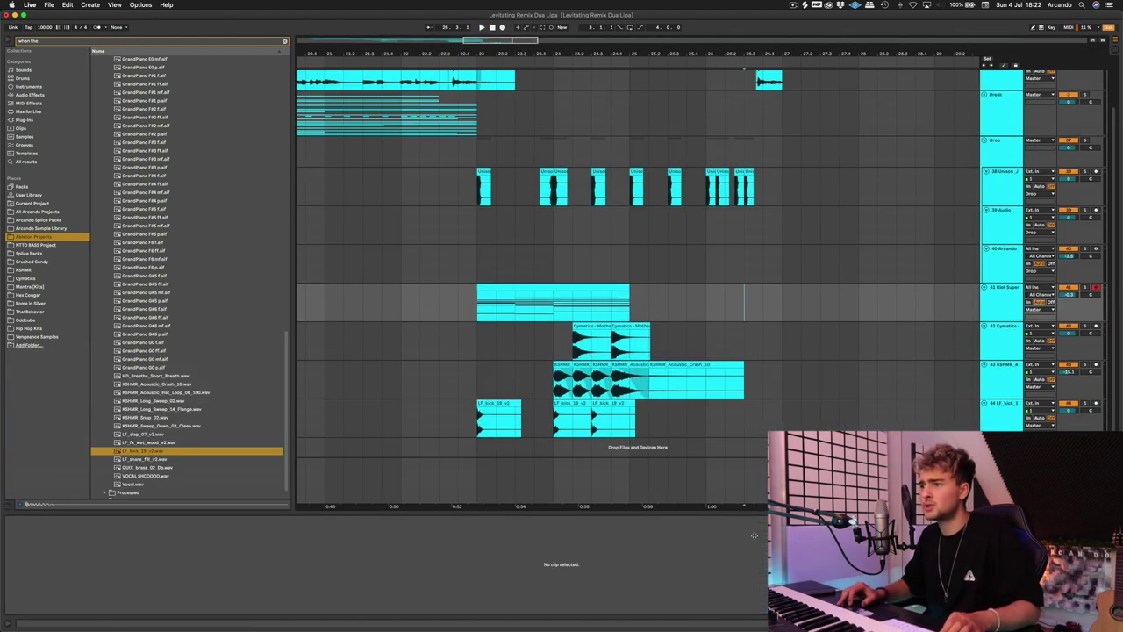
{"action": "left_click", "coordinate": [790, 322]}
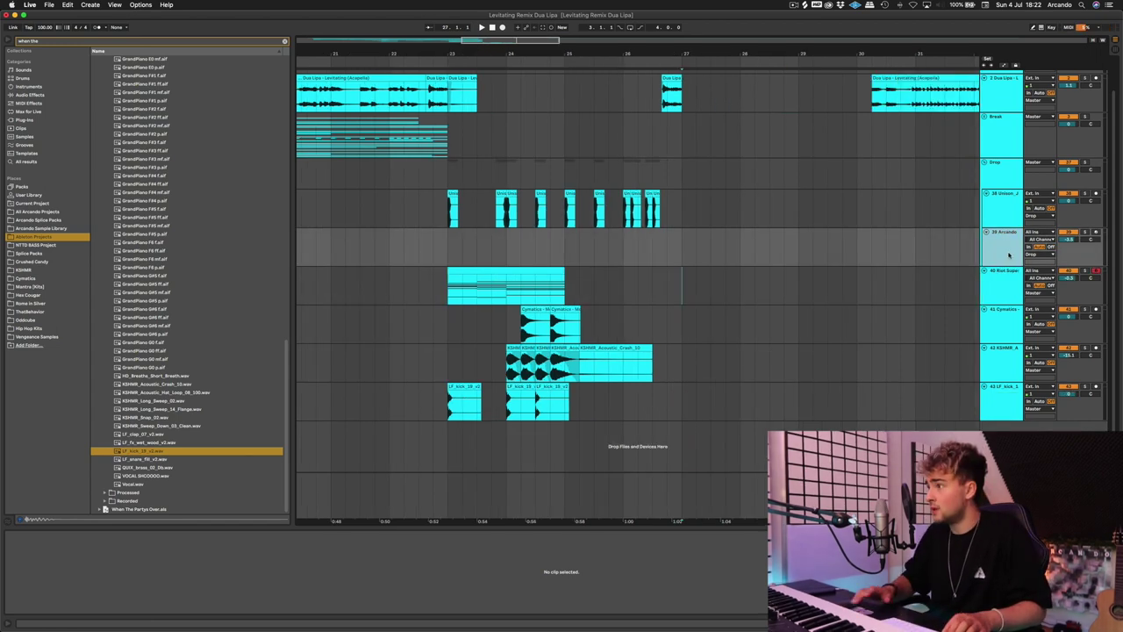
{"action": "key", "text": "Delete"}
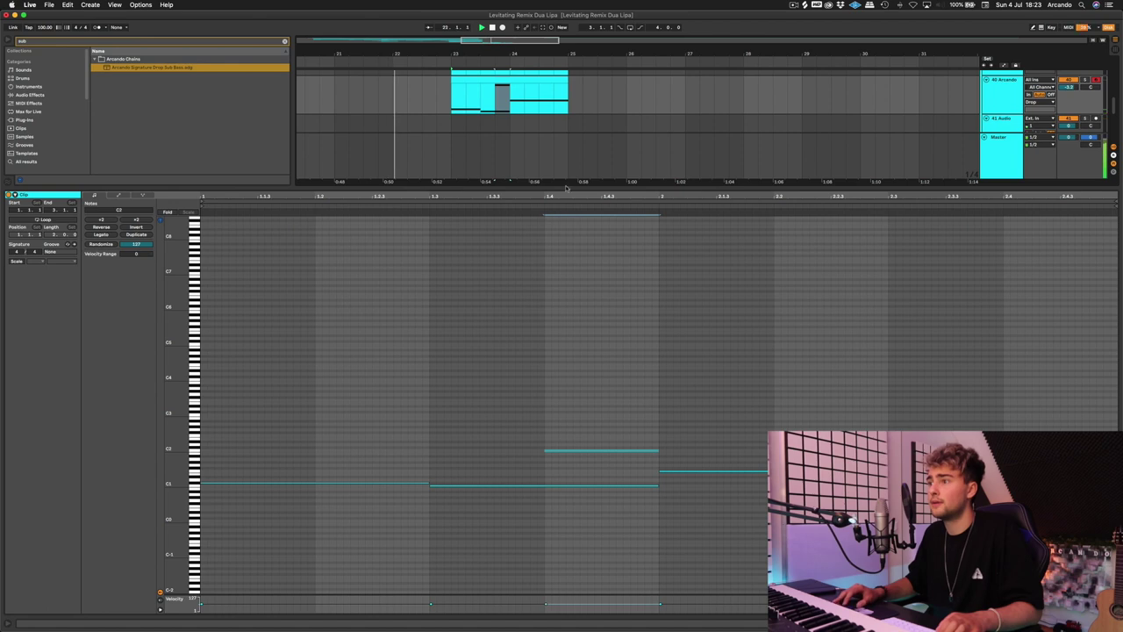
- Collapse the note editor and inspect the device chains of the Arcando sub bass and Riot SuperSaw tracks
{"action": "left_click_drag", "start_coordinate": [565, 188], "coordinate": [565, 606]}
{"action": "left_click", "coordinate": [668, 315]}
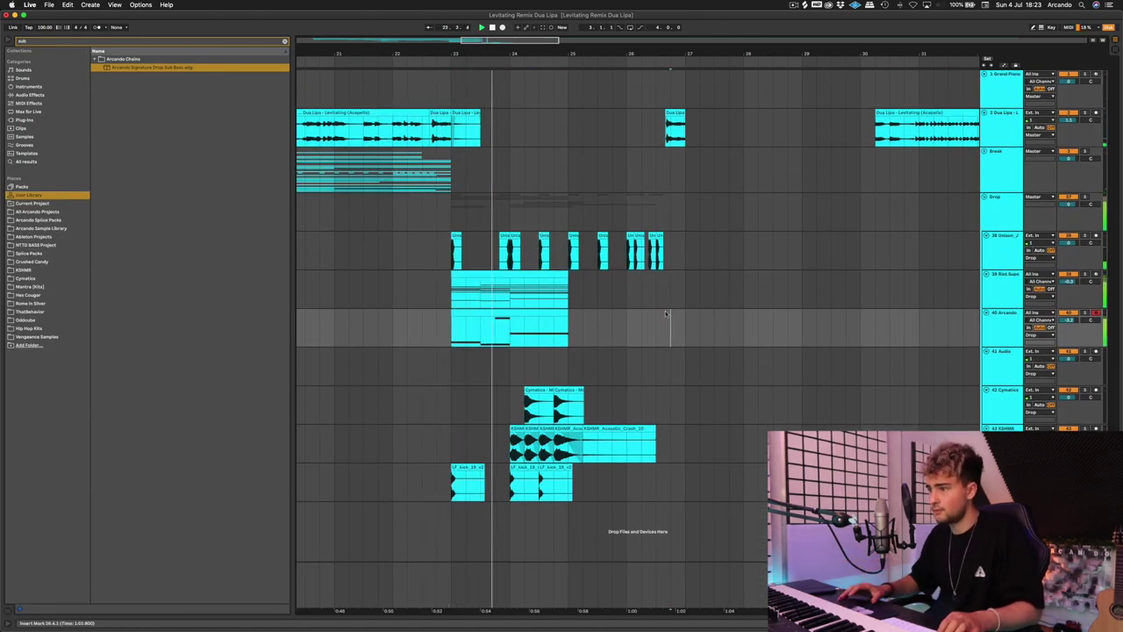
{"action": "double_click", "coordinate": [1009, 330]}
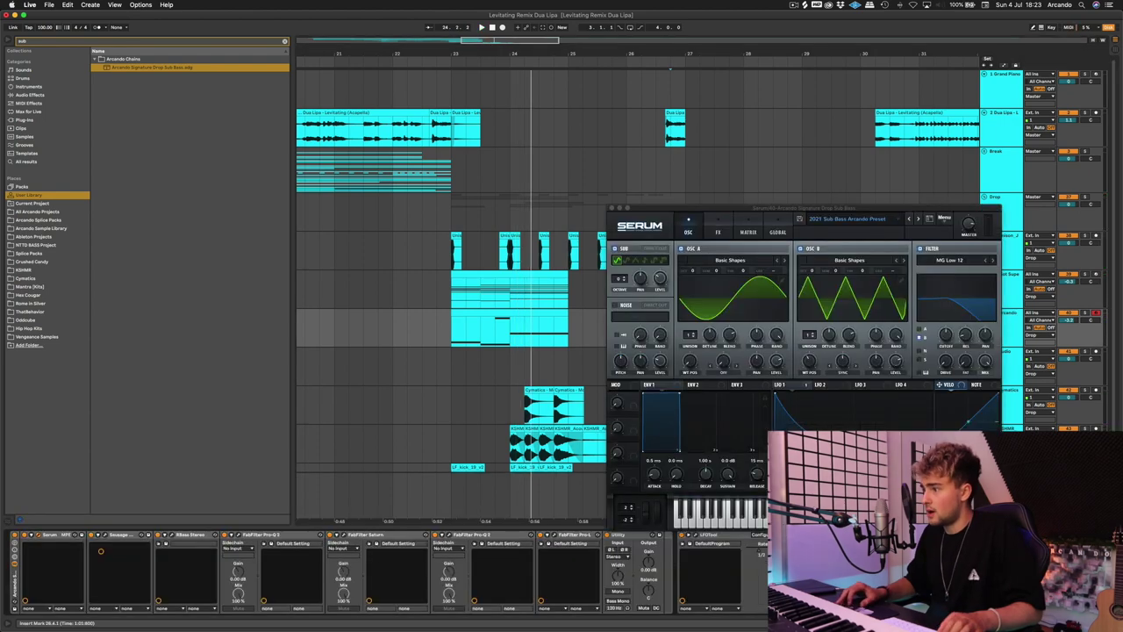
{"action": "left_click", "coordinate": [610, 210]}
{"action": "left_click", "coordinate": [1005, 303]}
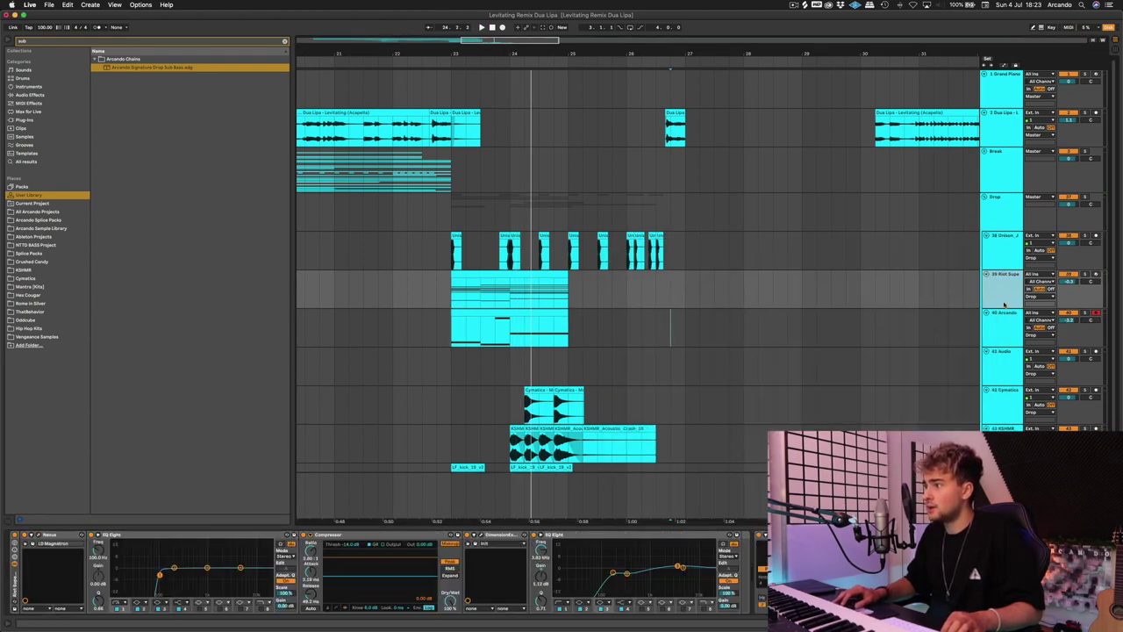
{"action": "left_click", "coordinate": [1003, 322]}
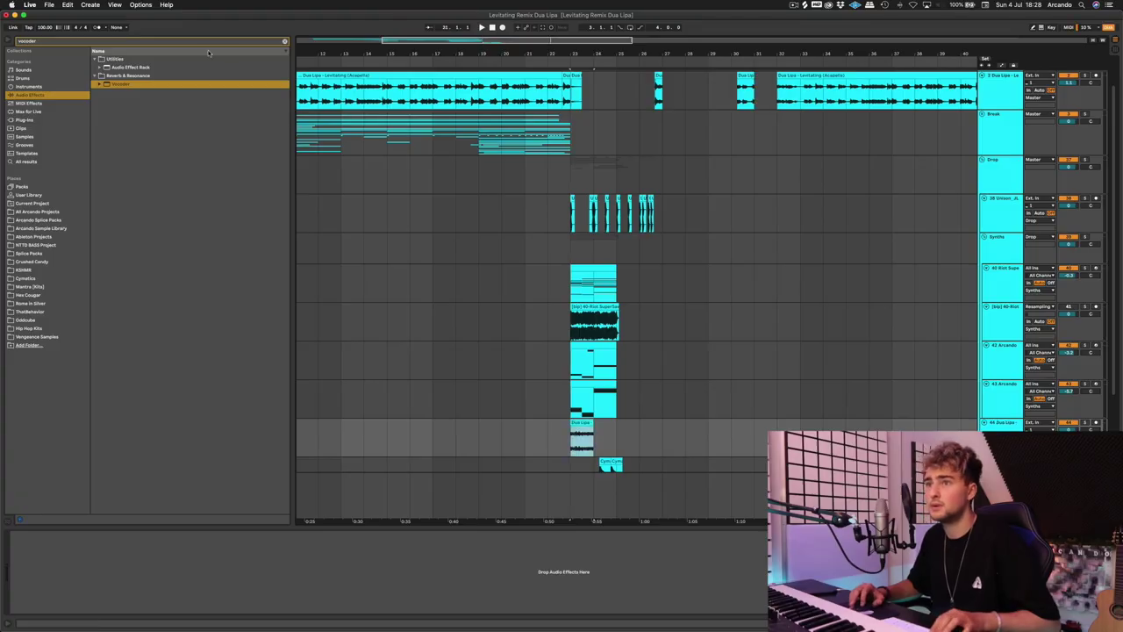
- Add a Vocoder to the Dua Lipa acapella track in the Synths group and play back the drop
{"action": "left_click_drag", "start_coordinate": [127, 85], "coordinate": [554, 420]}
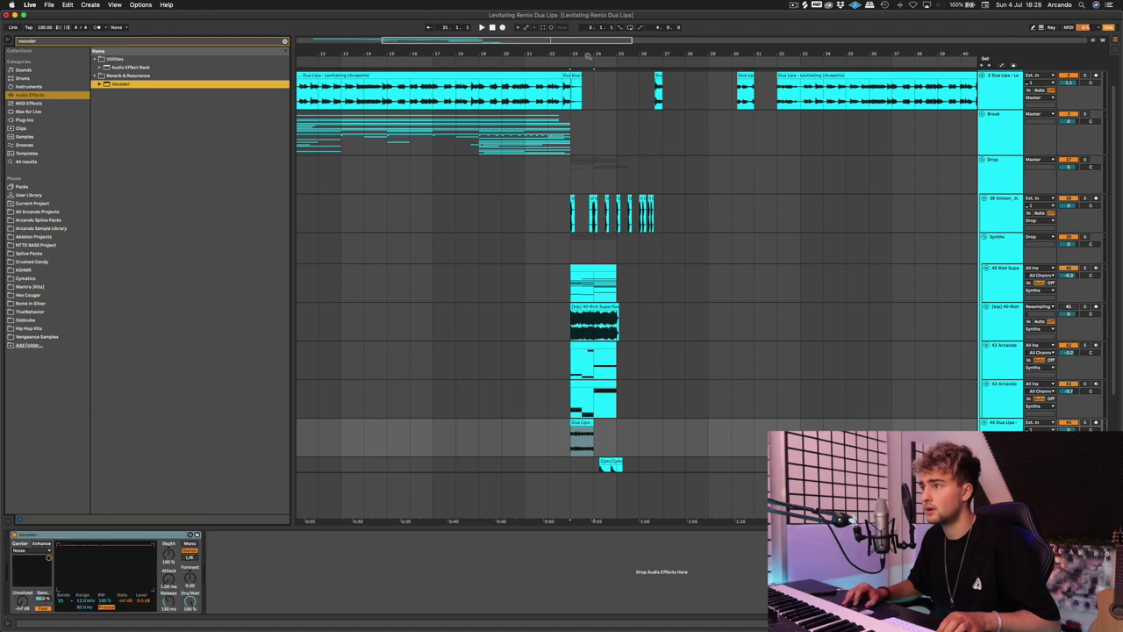
{"action": "key", "text": "space"}
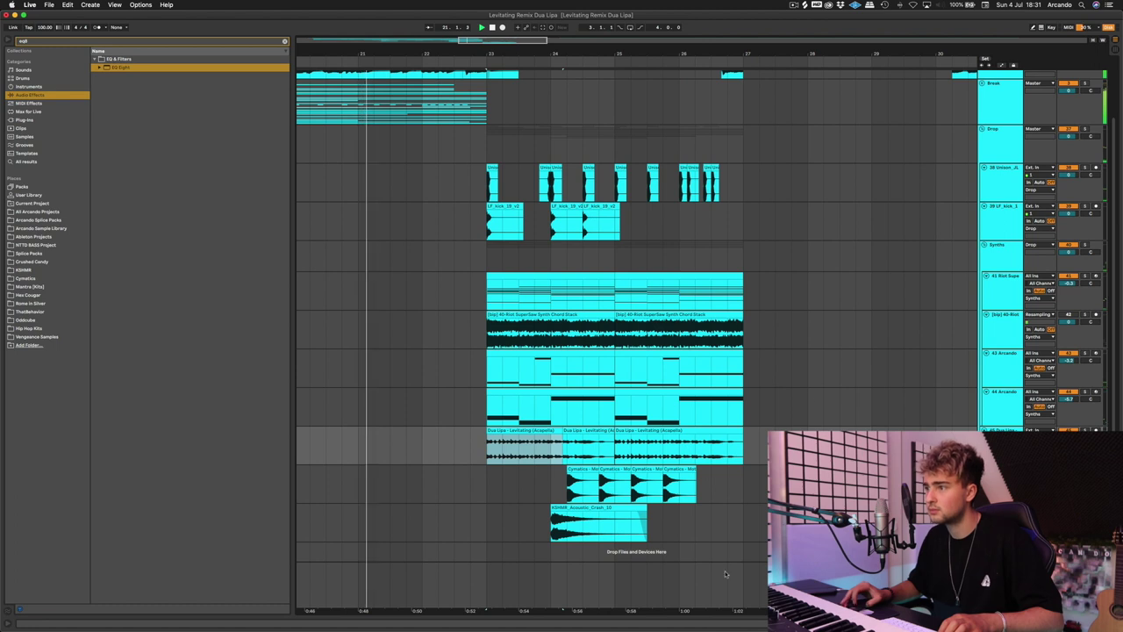
{"action": "left_click", "coordinate": [808, 400]}
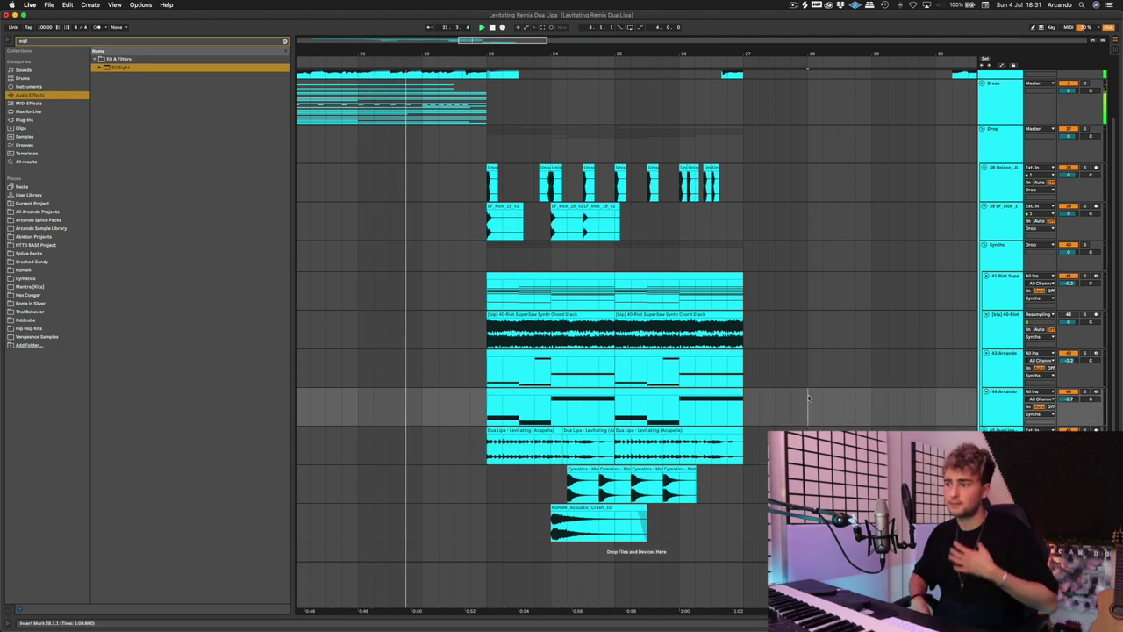
{"action": "left_click", "coordinate": [831, 389]}
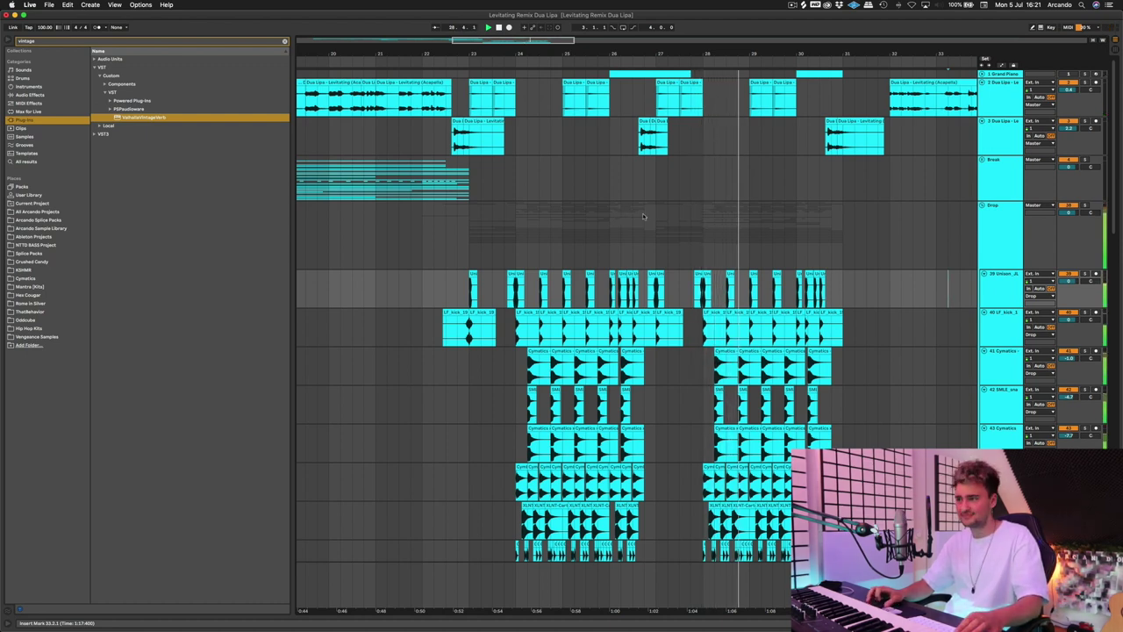
- Review the full drop arrangement from the acapella and drums down to the effects, vocal chops and synth tracks
{"action": "scroll", "coordinate": [789, 242], "scroll_direction": "down", "scroll_amount": 10}
{"action": "scroll", "coordinate": [789, 242], "scroll_direction": "down", "scroll_amount": 2}
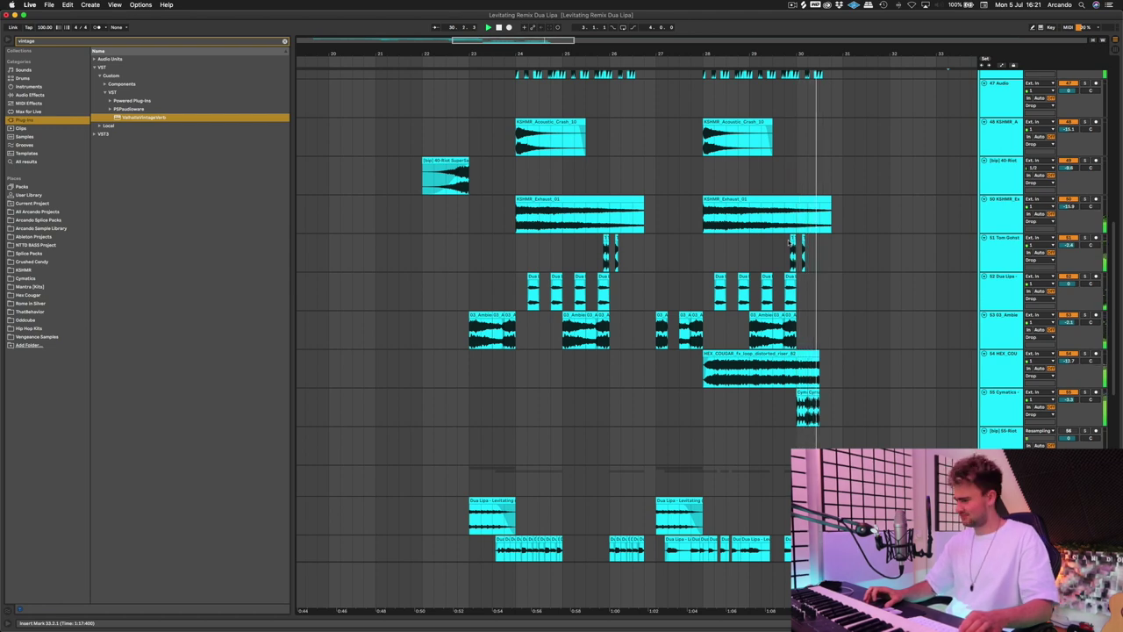
{"action": "scroll", "coordinate": [789, 242], "scroll_direction": "up", "scroll_amount": 10}
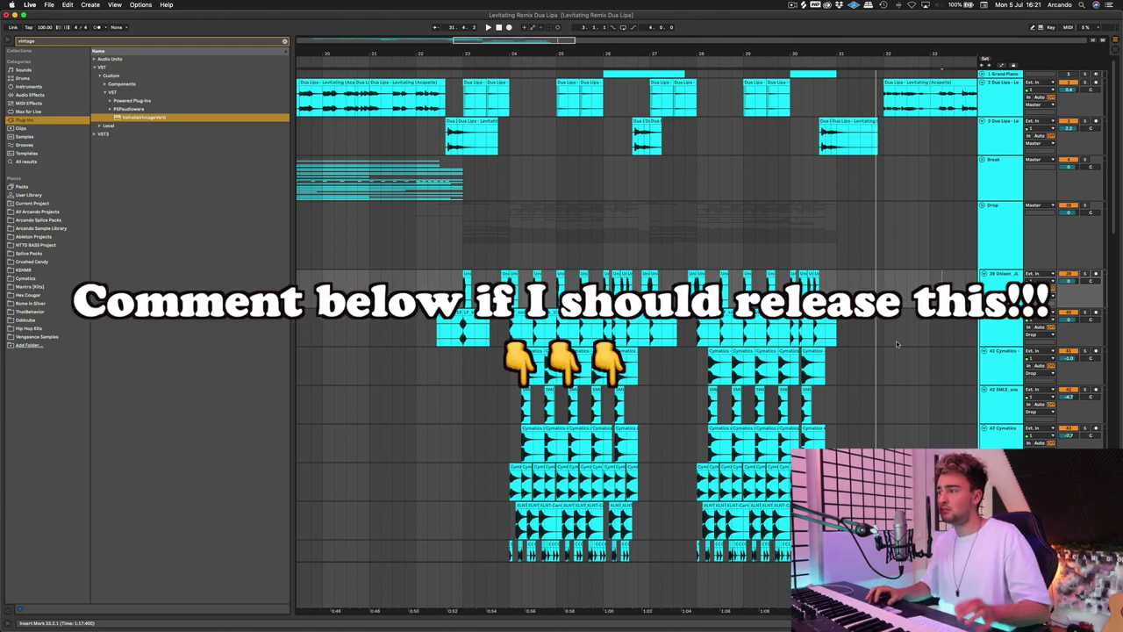
{"action": "scroll", "coordinate": [897, 341], "scroll_direction": "down", "scroll_amount": 15}
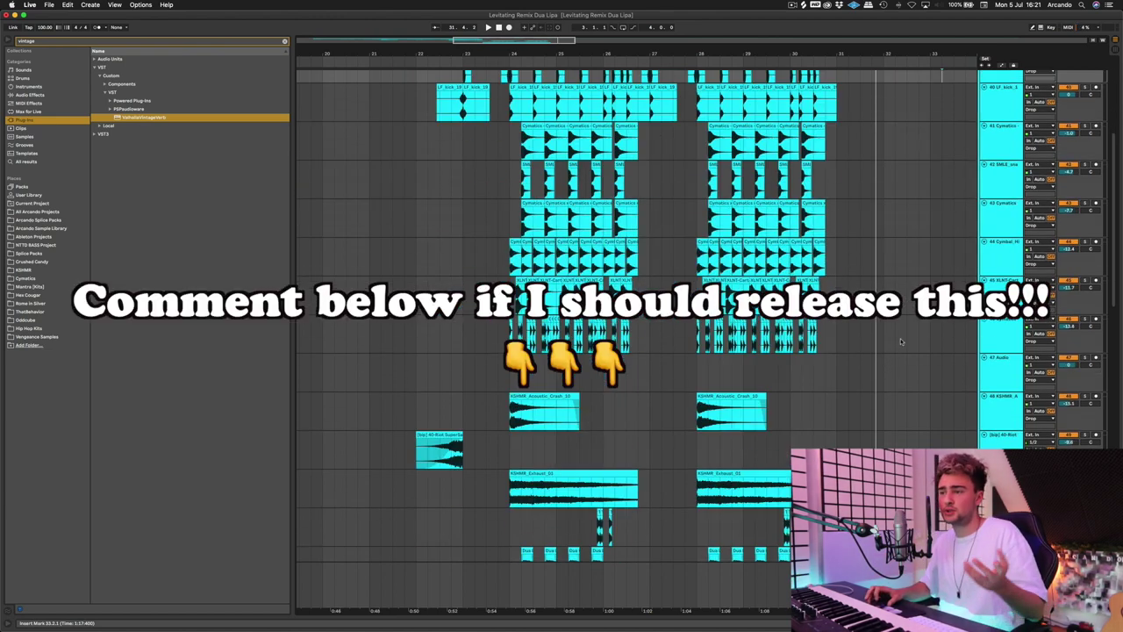
{"action": "scroll", "coordinate": [904, 340], "scroll_direction": "up", "scroll_amount": 15}
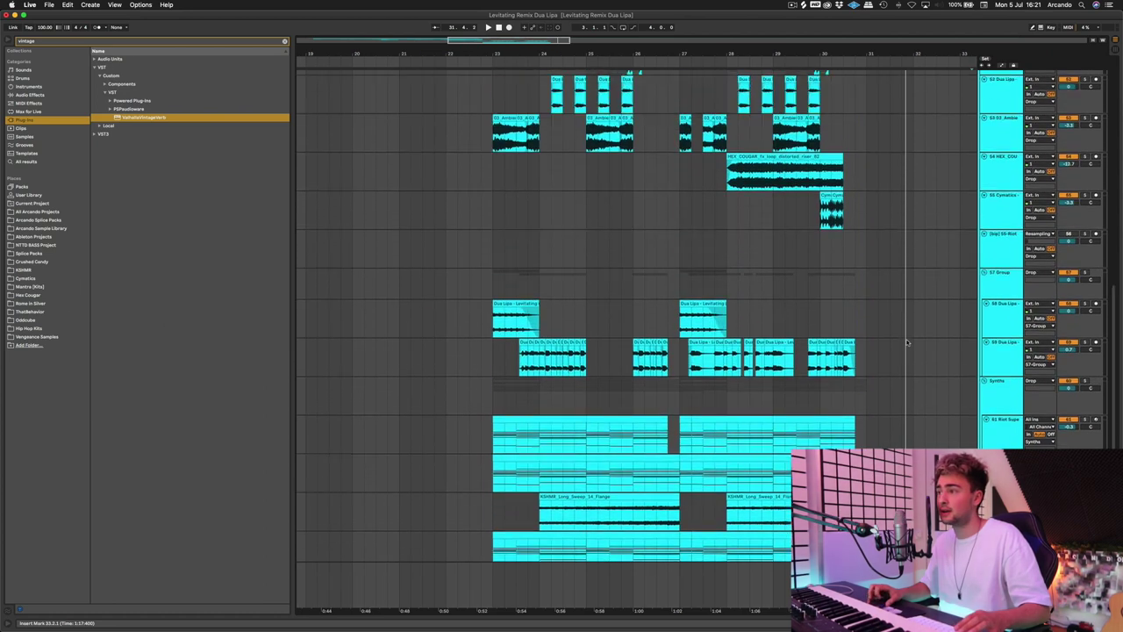
{"action": "scroll", "coordinate": [919, 160], "scroll_direction": "right", "scroll_amount": 3}
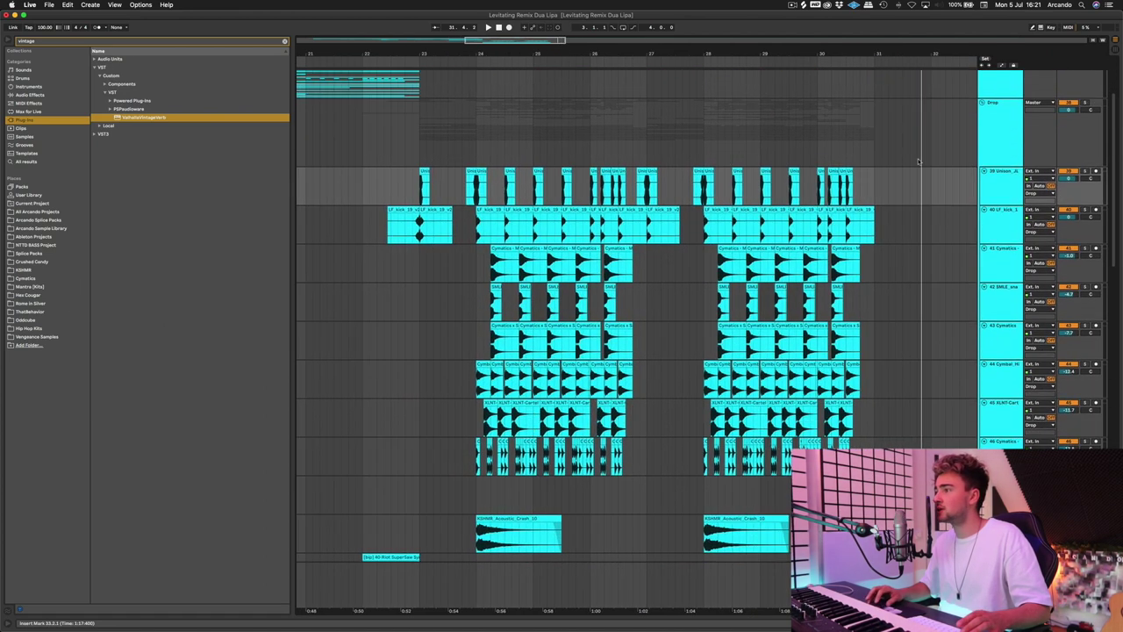
- Check the Unison kick track's Kick Buss effect and clips, and audition the LF_kick track in solo from the drop's start
{"action": "scroll", "coordinate": [950, 223], "scroll_direction": "down", "scroll_amount": 2}
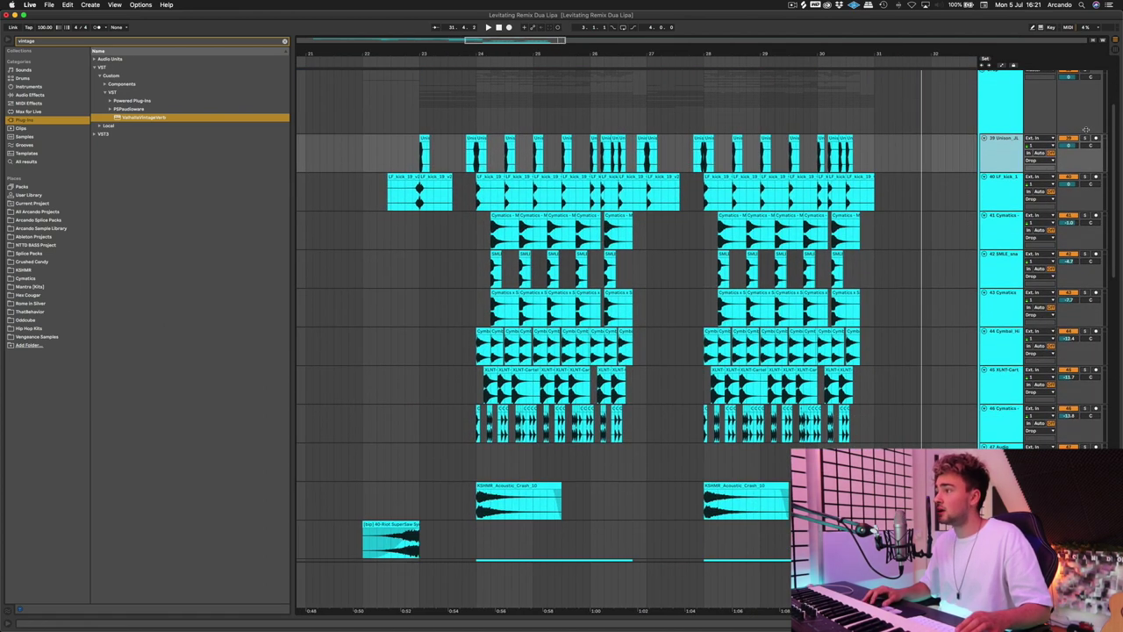
{"action": "left_click", "coordinate": [409, 60]}
{"action": "left_click", "coordinate": [465, 60]}
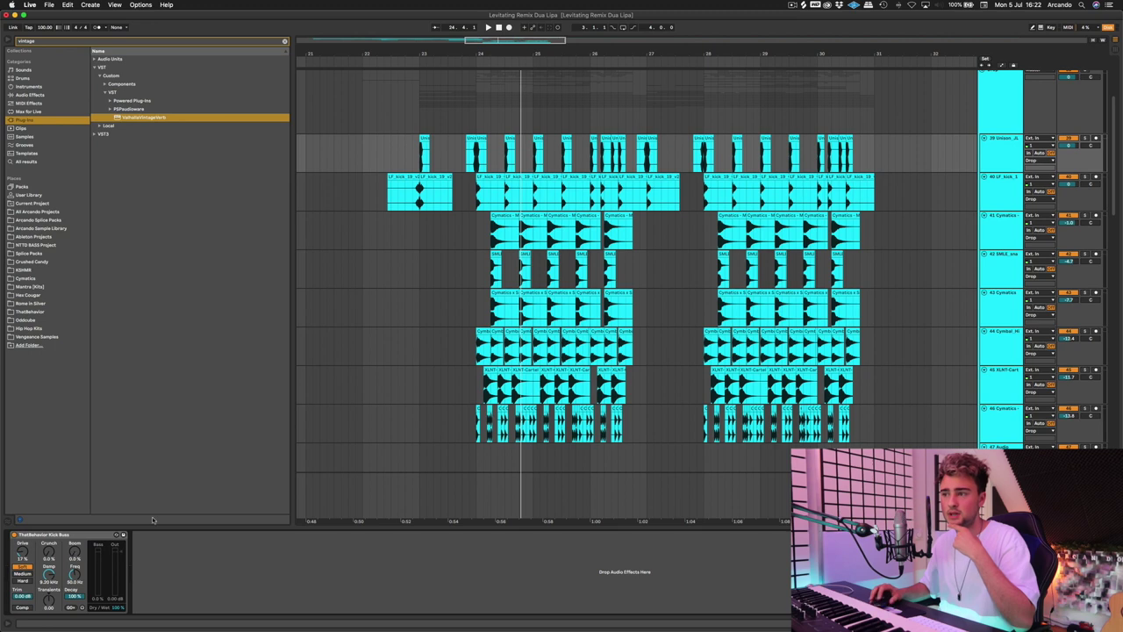
{"action": "left_click_drag", "start_coordinate": [636, 55], "coordinate": [637, 180]}
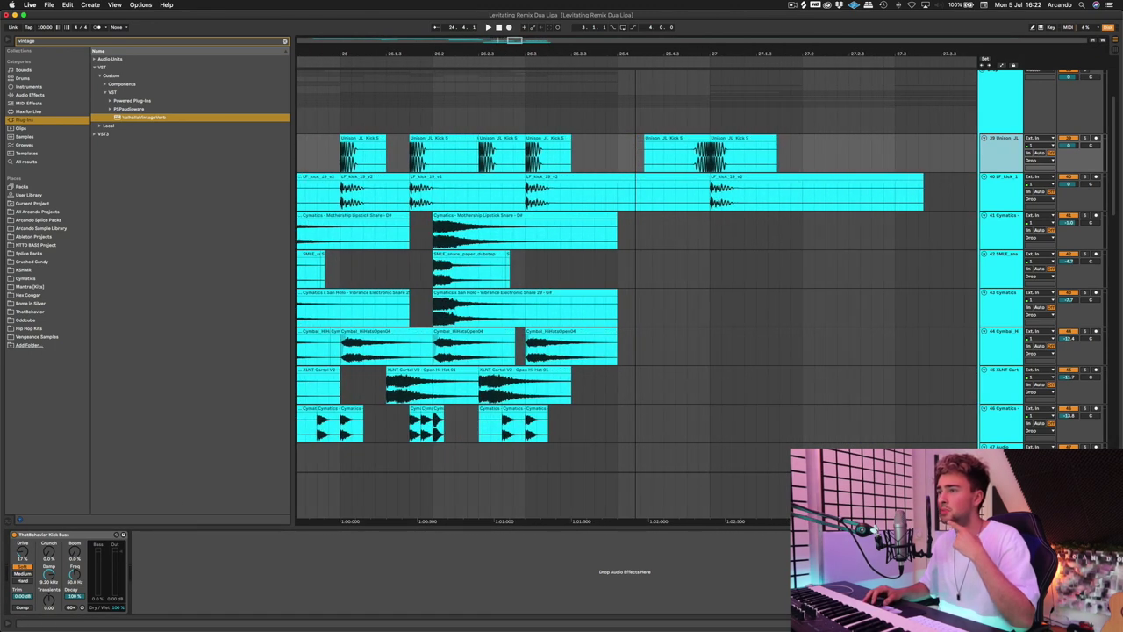
{"action": "left_click_drag", "start_coordinate": [636, 114], "coordinate": [637, 66]}
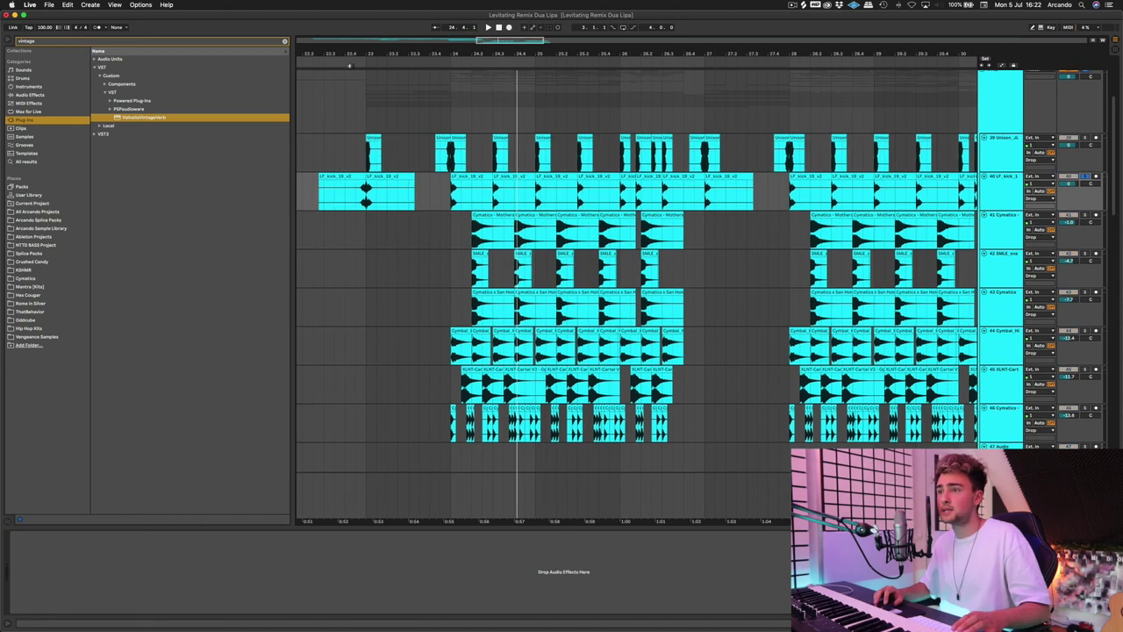
{"action": "left_click", "coordinate": [349, 64]}
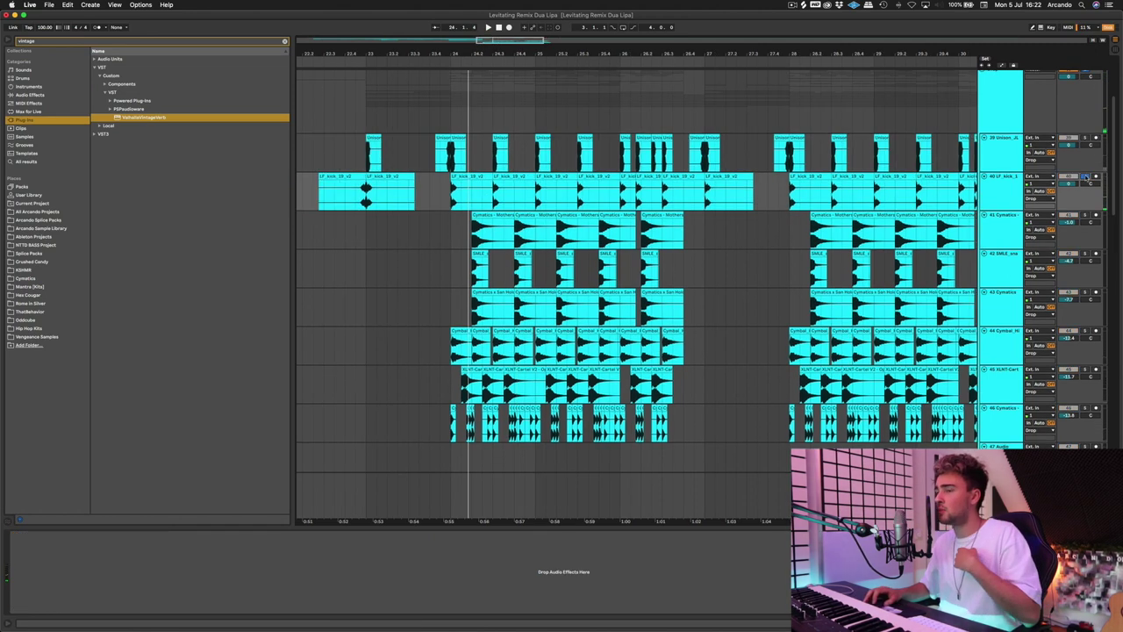
- Audition the three snare layers together in solo and open the first Mothership Lipstick Snare clip
{"action": "scroll", "coordinate": [1081, 178], "scroll_direction": "down", "scroll_amount": 1}
{"action": "left_click", "coordinate": [1006, 211]}
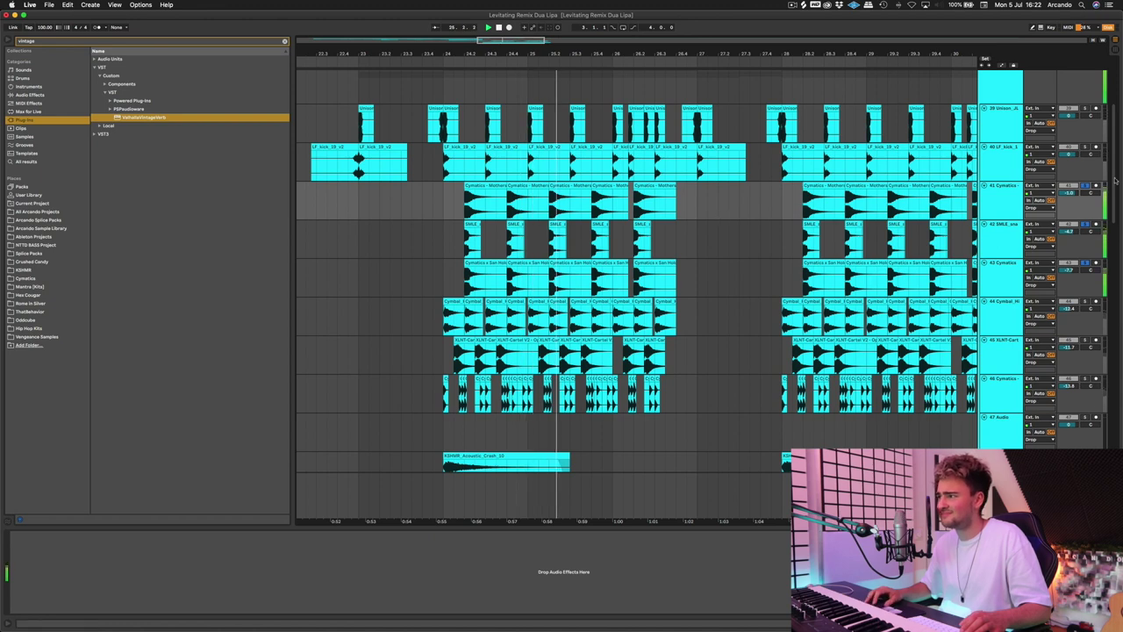
{"action": "left_click", "coordinate": [1084, 185]}
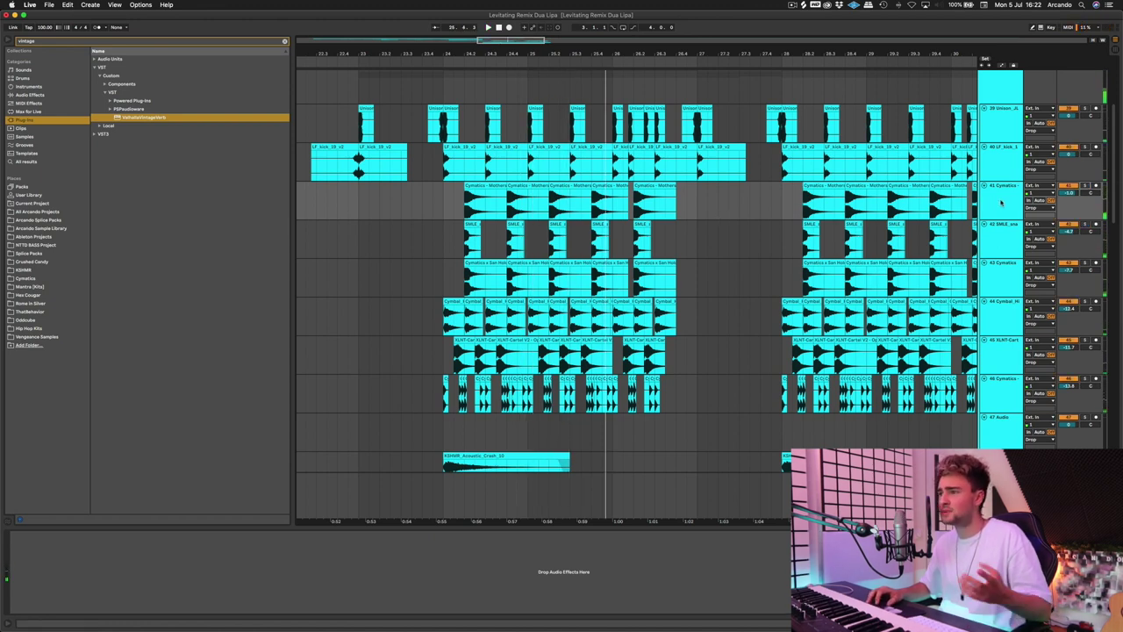
{"action": "left_click", "coordinate": [487, 191]}
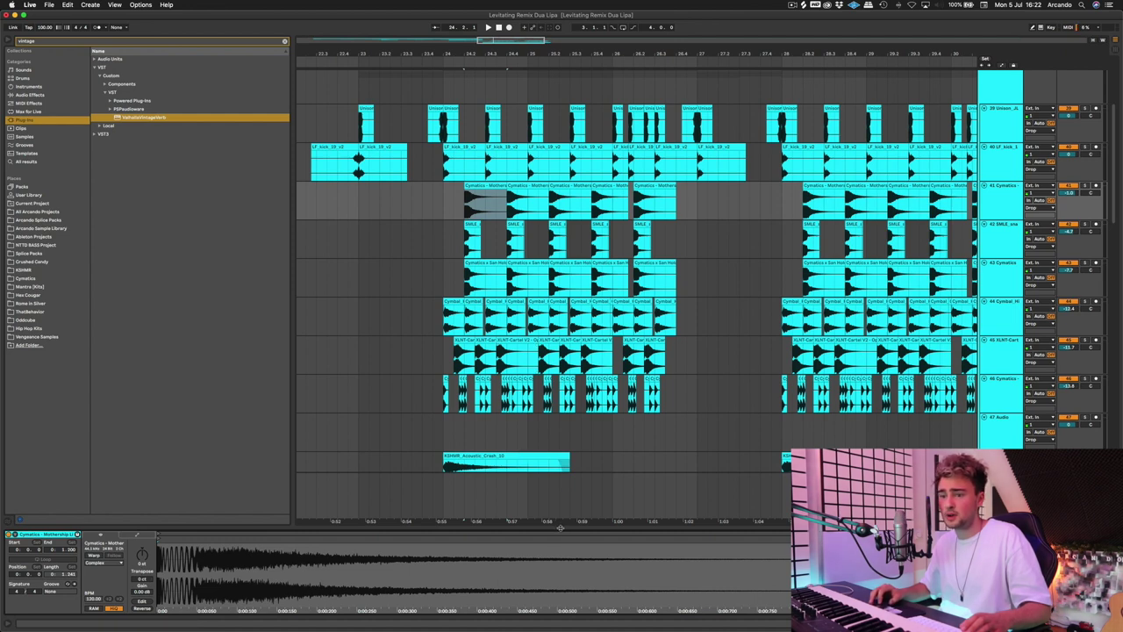
{"action": "left_click_drag", "start_coordinate": [561, 527], "coordinate": [561, 517]}
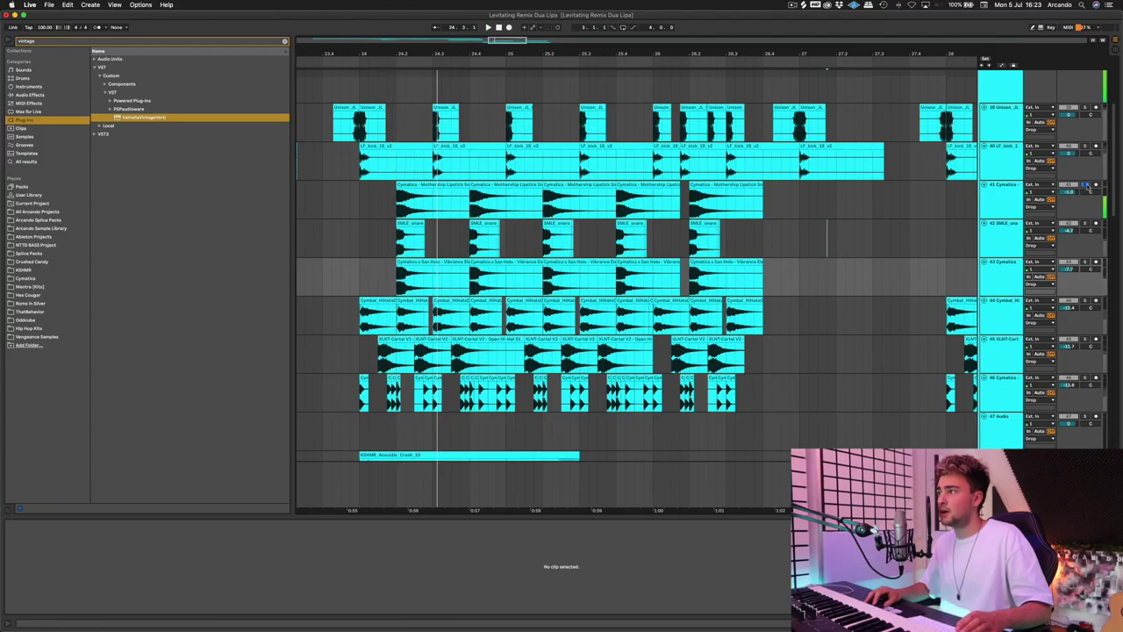
- Audition the Mothership Lipstick, SMLE and Vibrance Electronic snare tracks one by one in solo
{"action": "key", "text": "space"}
{"action": "left_click", "coordinate": [1085, 223]}
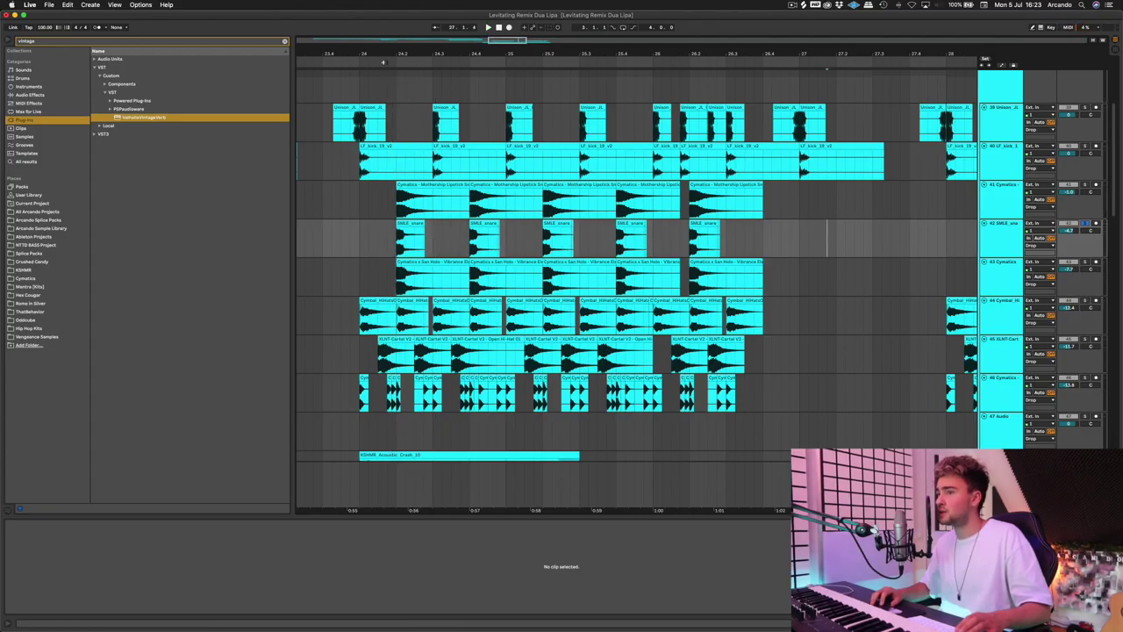
{"action": "key", "text": "space"}
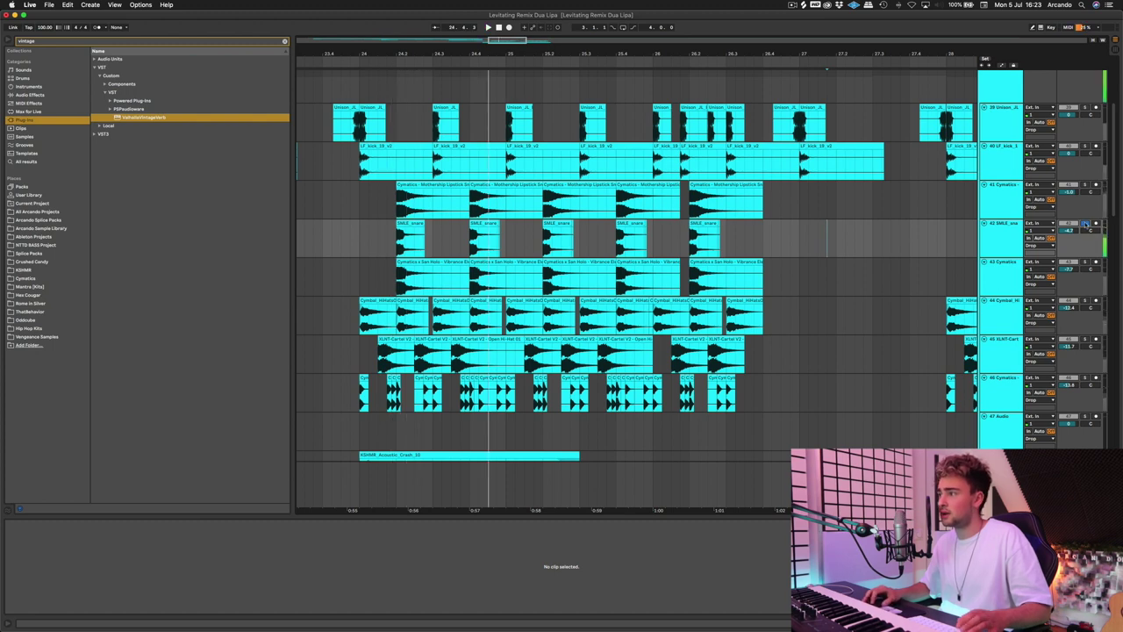
{"action": "left_click", "coordinate": [1085, 261]}
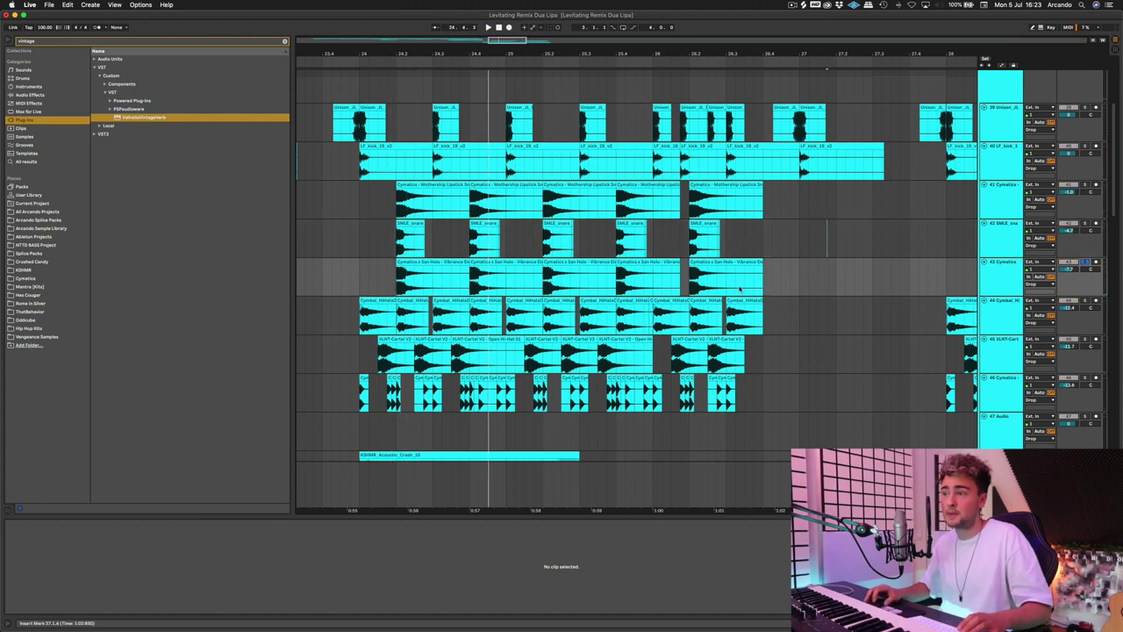
{"action": "key", "text": "space"}
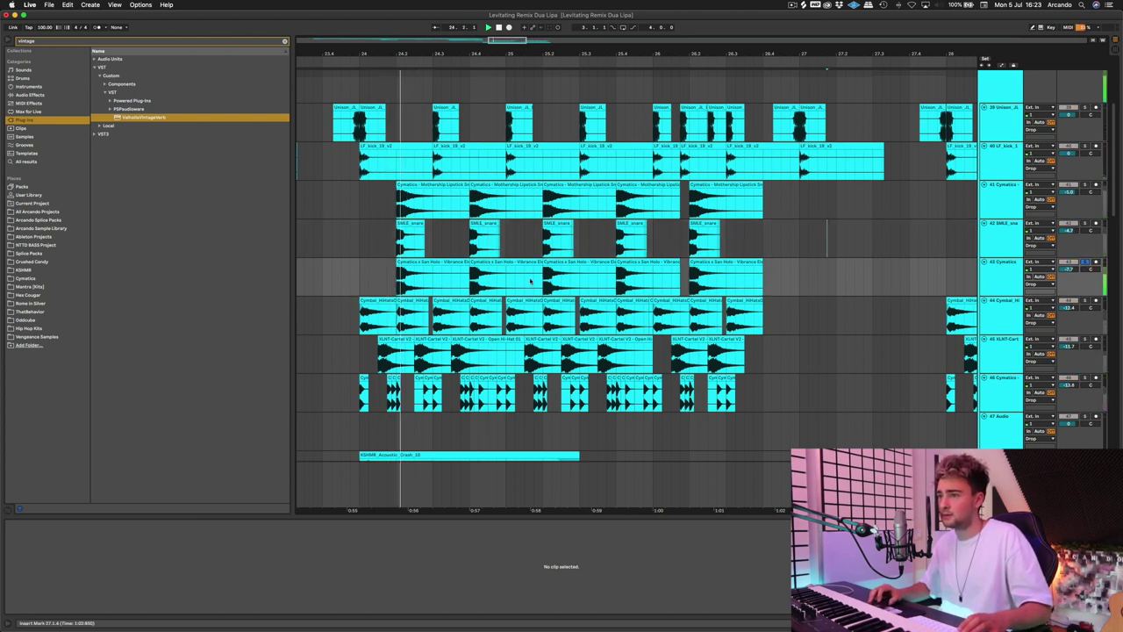
{"action": "key", "text": "space"}
- Solo the Cymbal HiHat, XLNT open hi-hat and Cymatics hat tracks together
{"action": "scroll", "coordinate": [524, 274], "scroll_direction": "left", "scroll_amount": 1}
{"action": "scroll", "coordinate": [524, 275], "scroll_direction": "down", "scroll_amount": 3}
{"action": "key", "text": "super+z"}
{"action": "key", "text": "super+z"}
{"action": "left_click", "coordinate": [992, 239]}
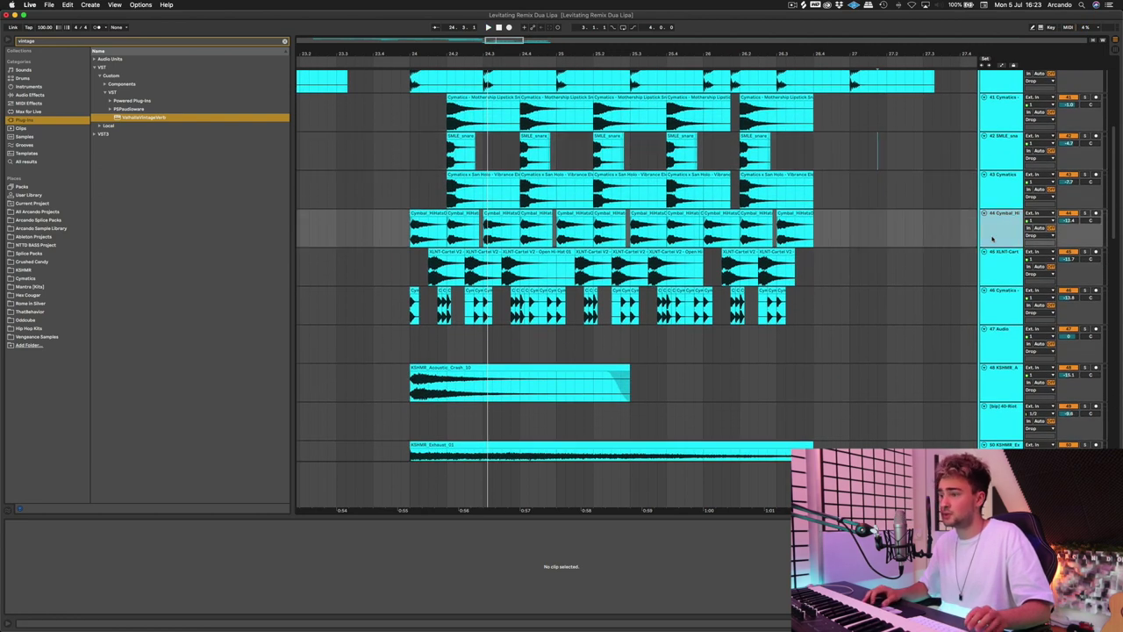
{"action": "left_click", "coordinate": [1000, 301]}
{"action": "left_click", "coordinate": [1084, 214]}
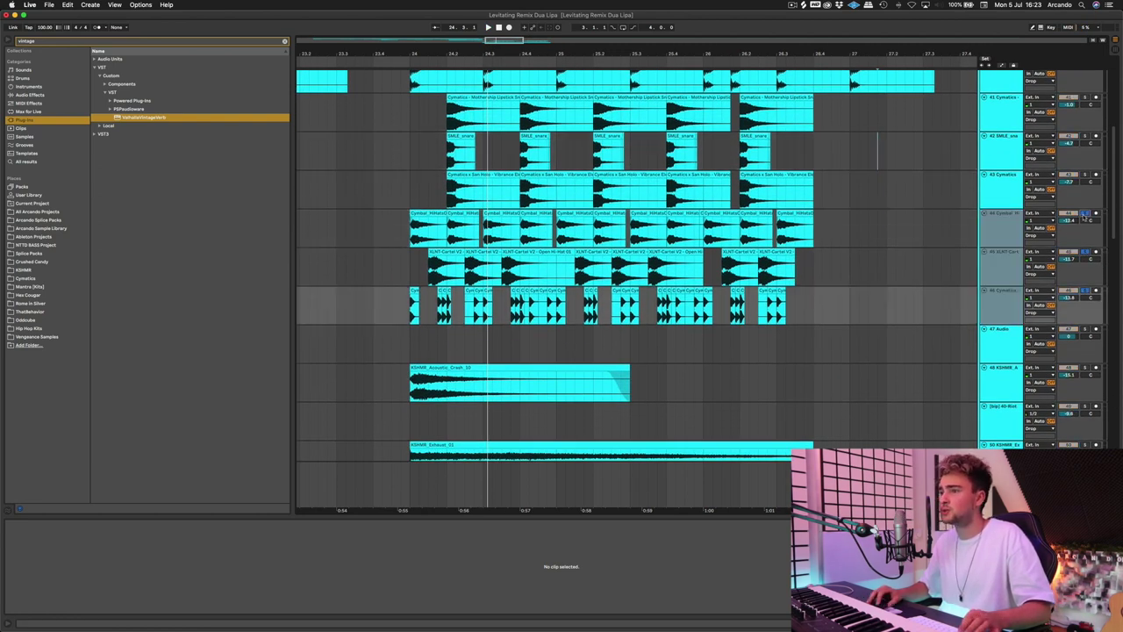
- Play back the soloed hi-hat layers together with the tom track, and clear the solos
{"action": "scroll", "coordinate": [498, 180], "scroll_direction": "down", "scroll_amount": 4}
{"action": "scroll", "coordinate": [509, 190], "scroll_direction": "up", "scroll_amount": 4}
{"action": "key", "text": "space"}
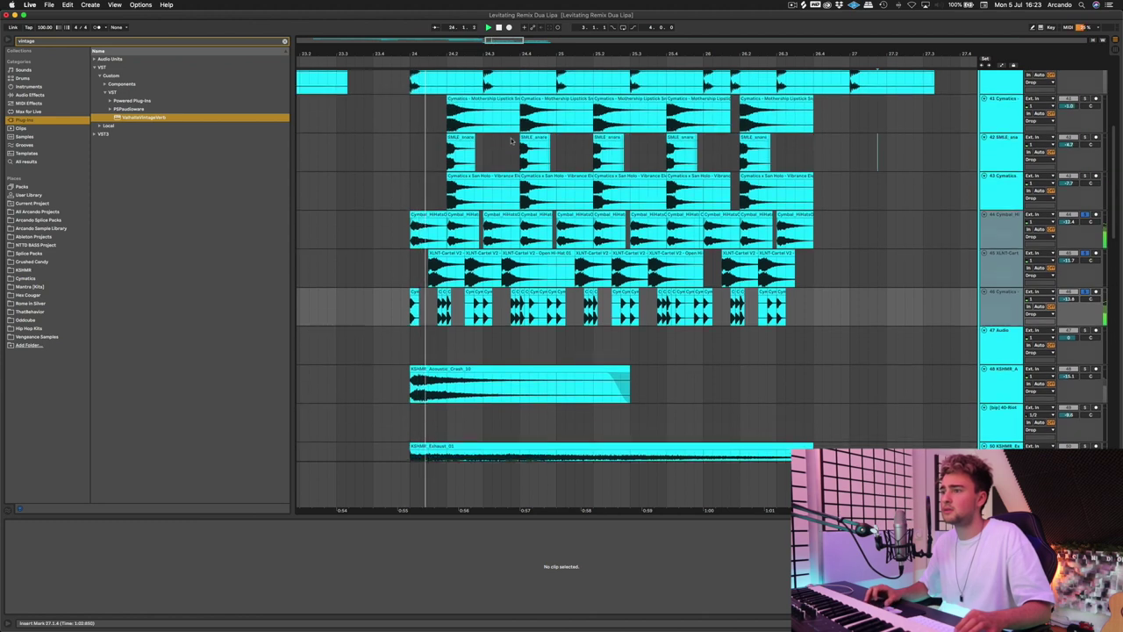
{"action": "scroll", "coordinate": [646, 243], "scroll_direction": "down", "scroll_amount": 1}
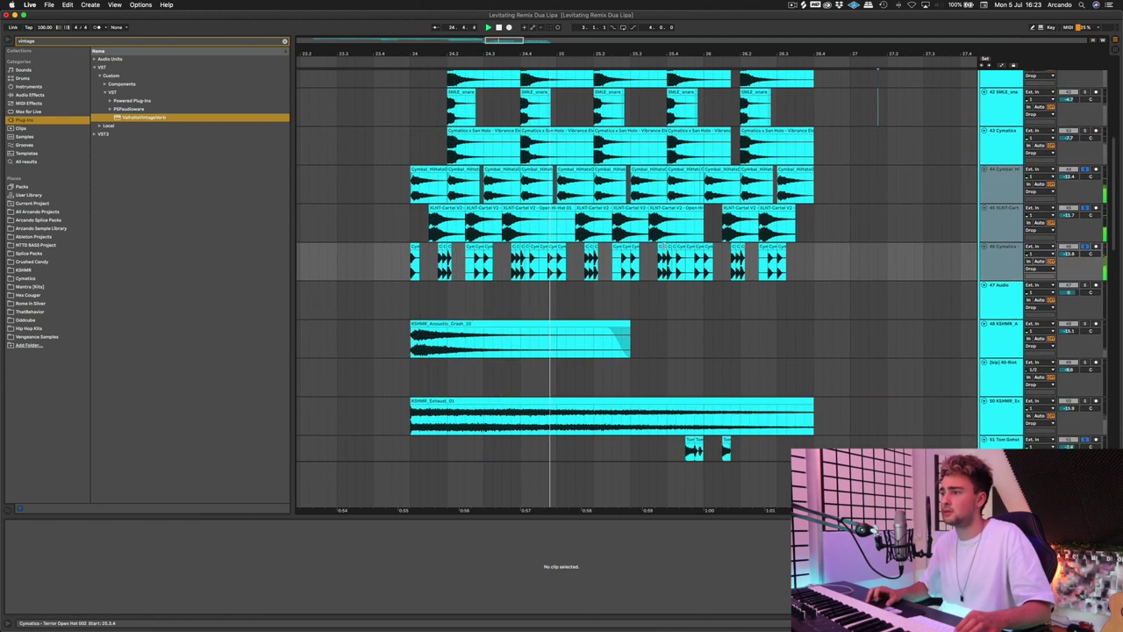
{"action": "scroll", "coordinate": [915, 193], "scroll_direction": "down", "scroll_amount": 2}
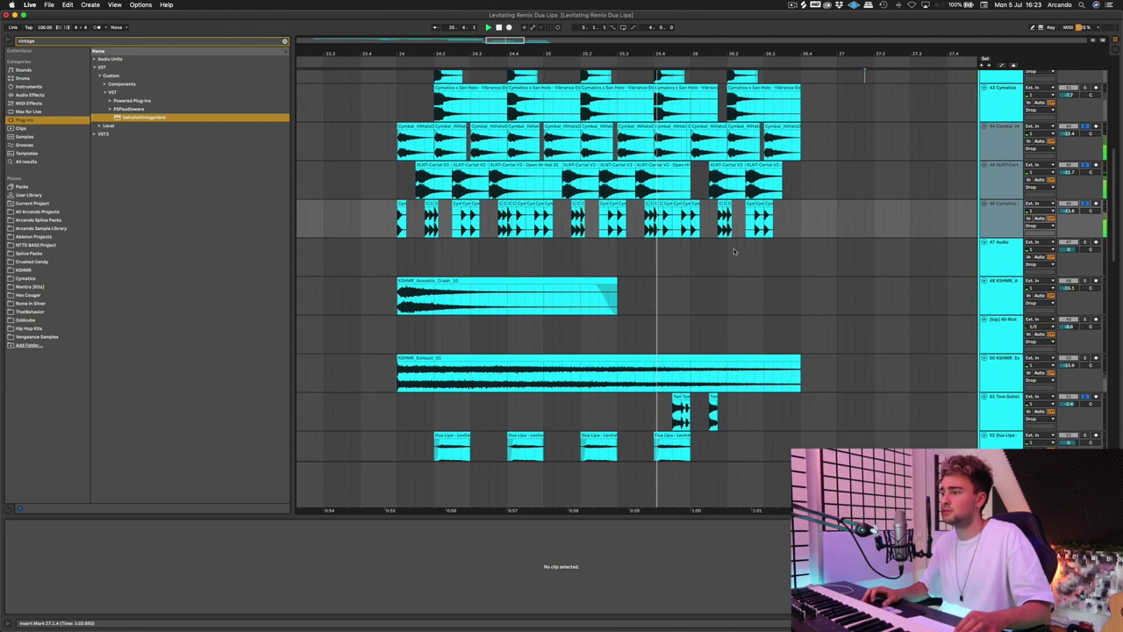
{"action": "scroll", "coordinate": [915, 193], "scroll_direction": "right", "scroll_amount": 2}
{"action": "scroll", "coordinate": [915, 193], "scroll_direction": "up", "scroll_amount": 1}
{"action": "left_click", "coordinate": [990, 151]}
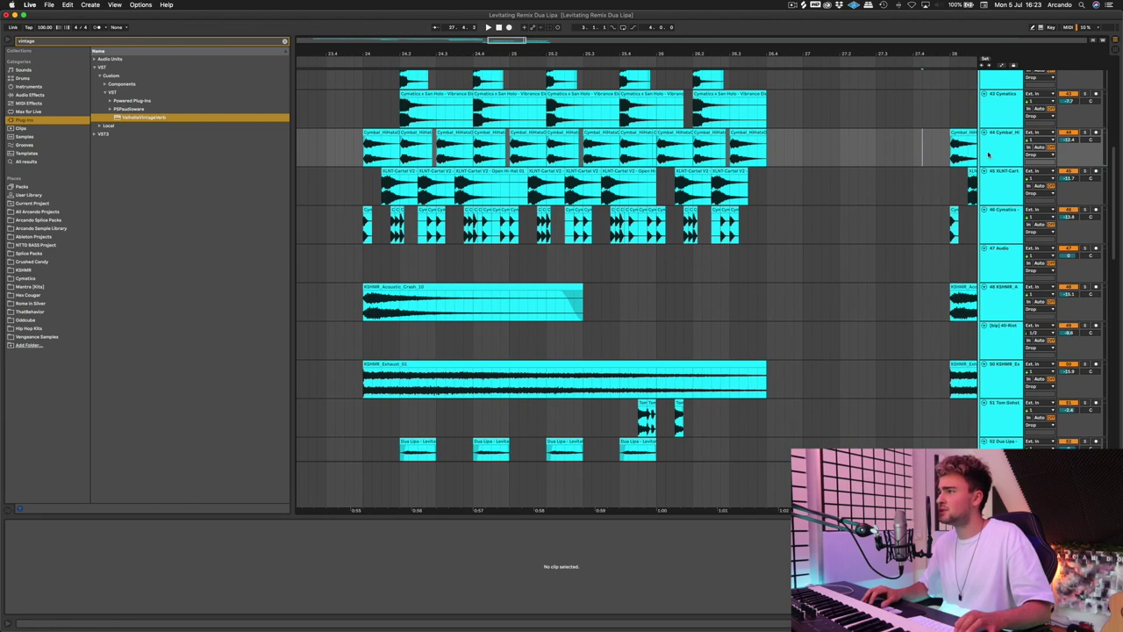
{"action": "key", "text": "Down"}
{"action": "key", "text": "Down"}
{"action": "scroll", "coordinate": [943, 172], "scroll_direction": "up", "scroll_amount": 2}
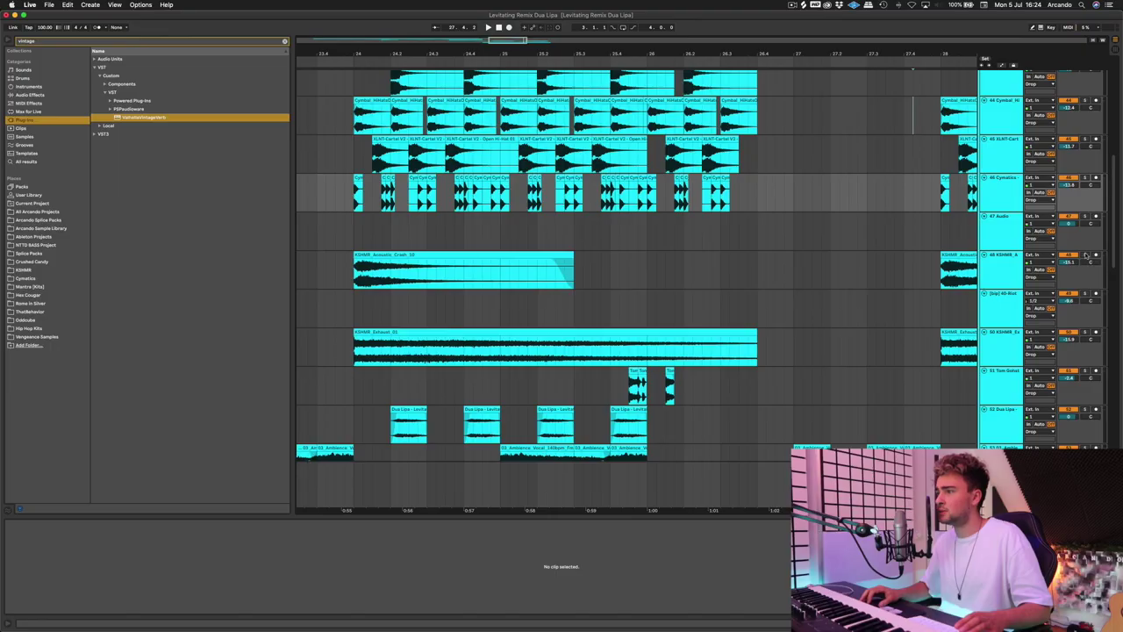
- Audition the KSHMR Exhaust effect track in solo from the start of its clip, and release the solo
{"action": "key", "text": "space"}
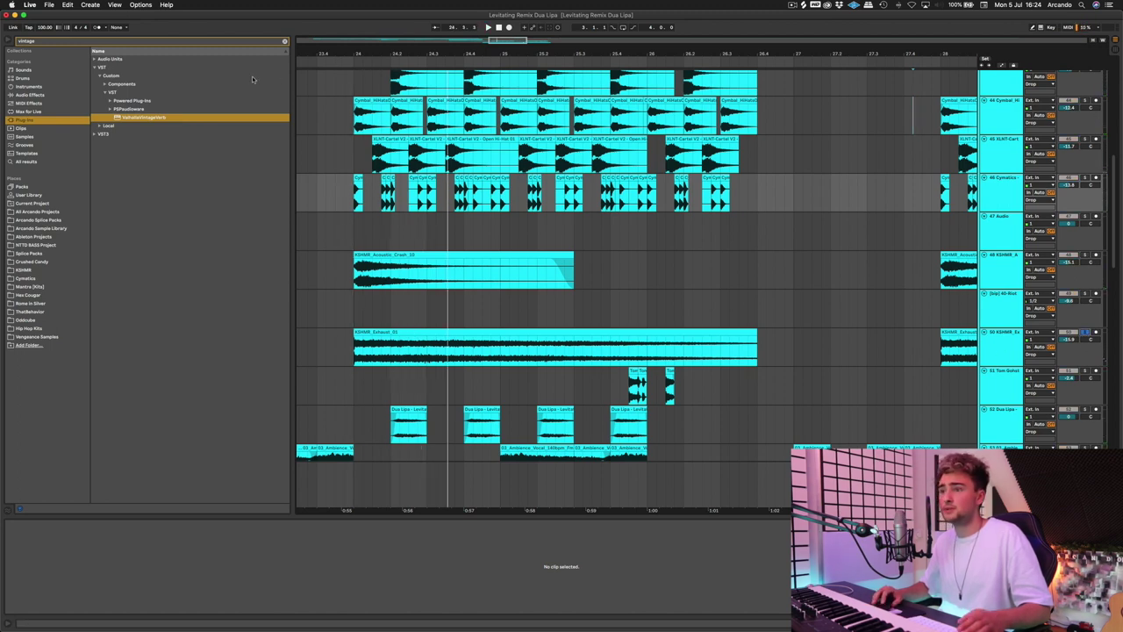
{"action": "key", "text": "space"}
{"action": "key", "text": "space"}
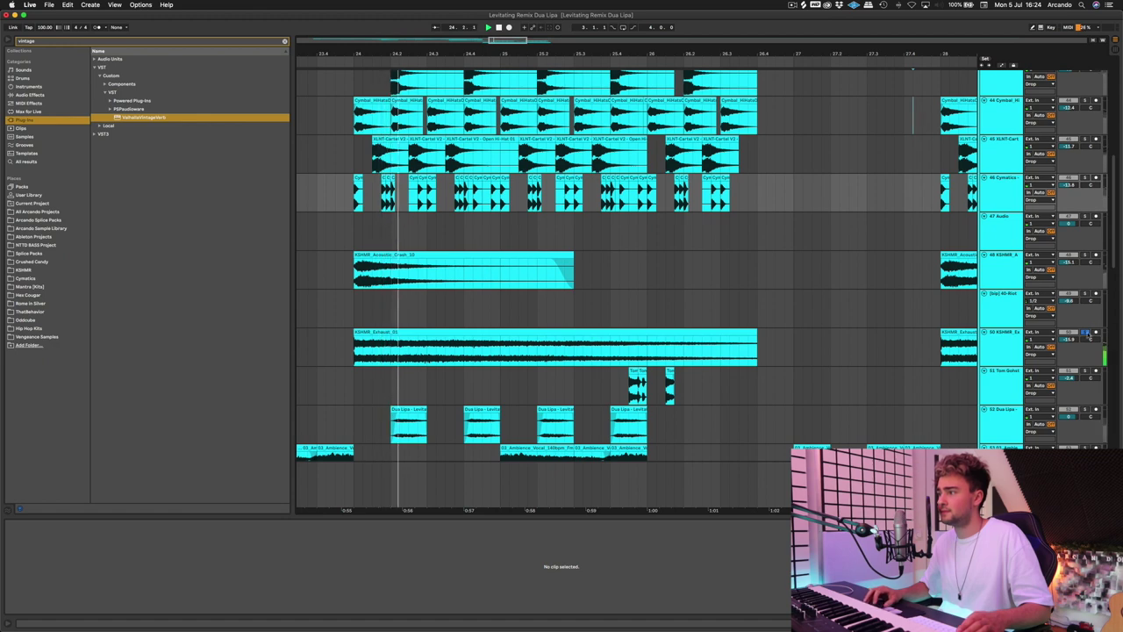
{"action": "key", "text": "space"}
{"action": "left_click", "coordinate": [1084, 334]}
- Solo the 03_Ambience vocal track and play it back across the drop
{"action": "scroll", "coordinate": [798, 118], "scroll_direction": "down", "scroll_amount": 5}
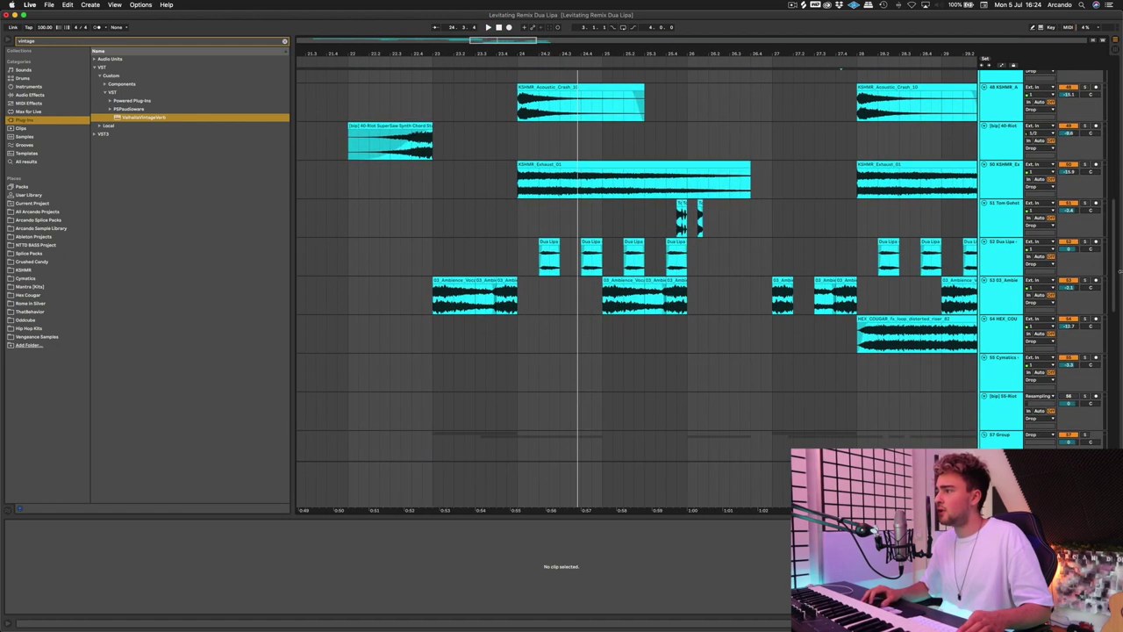
{"action": "left_click", "coordinate": [1086, 280]}
{"action": "key", "text": "space"}
{"action": "key", "text": "space"}
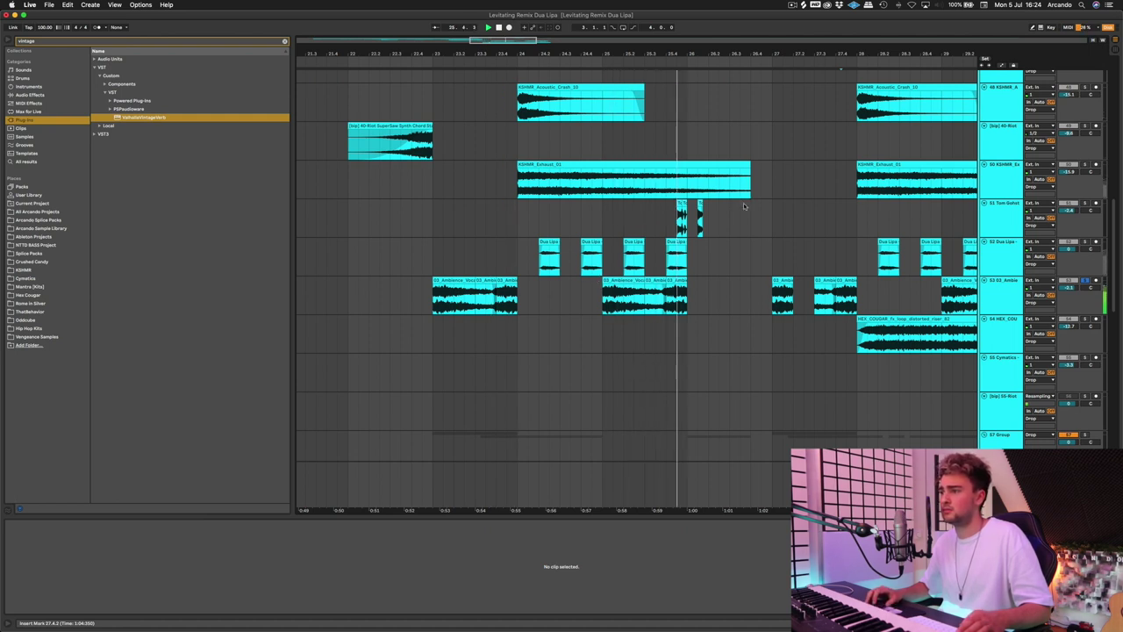
- Show the 03_Ambience track's device chain and inspect its Kickstart plug-in, closing the window again
{"action": "left_click", "coordinate": [1016, 302]}
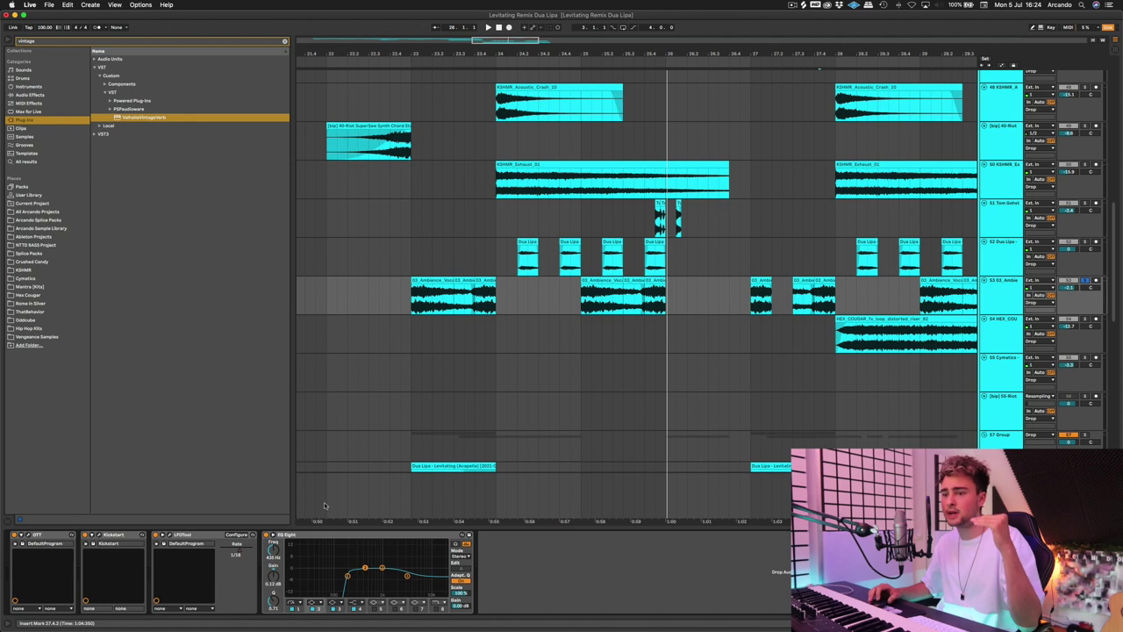
{"action": "left_click", "coordinate": [98, 535]}
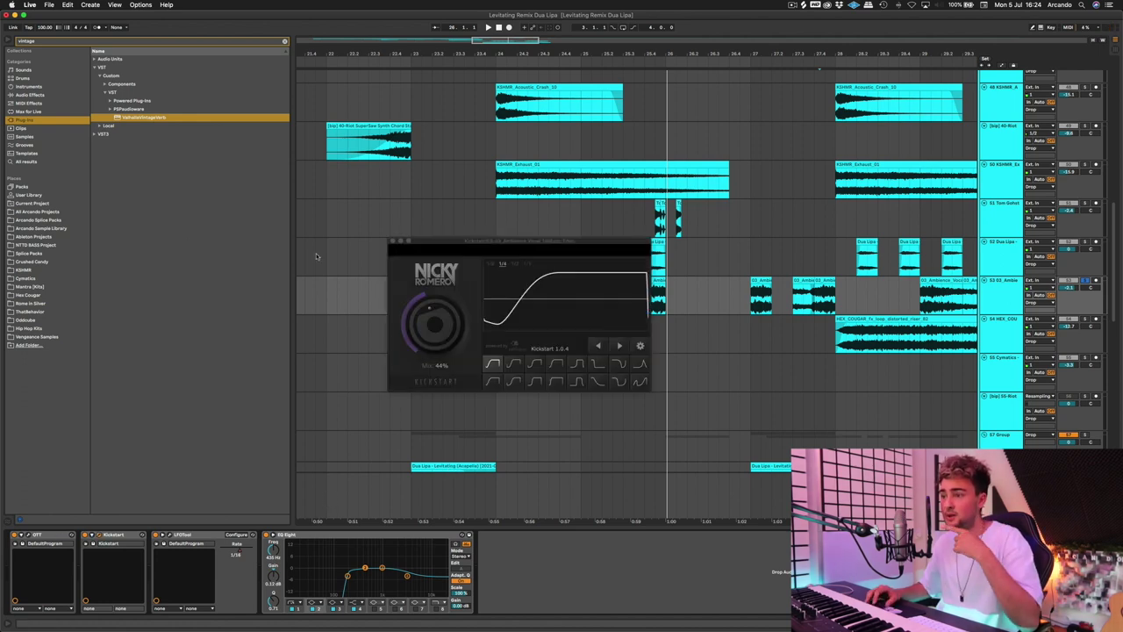
{"action": "left_click", "coordinate": [392, 242]}
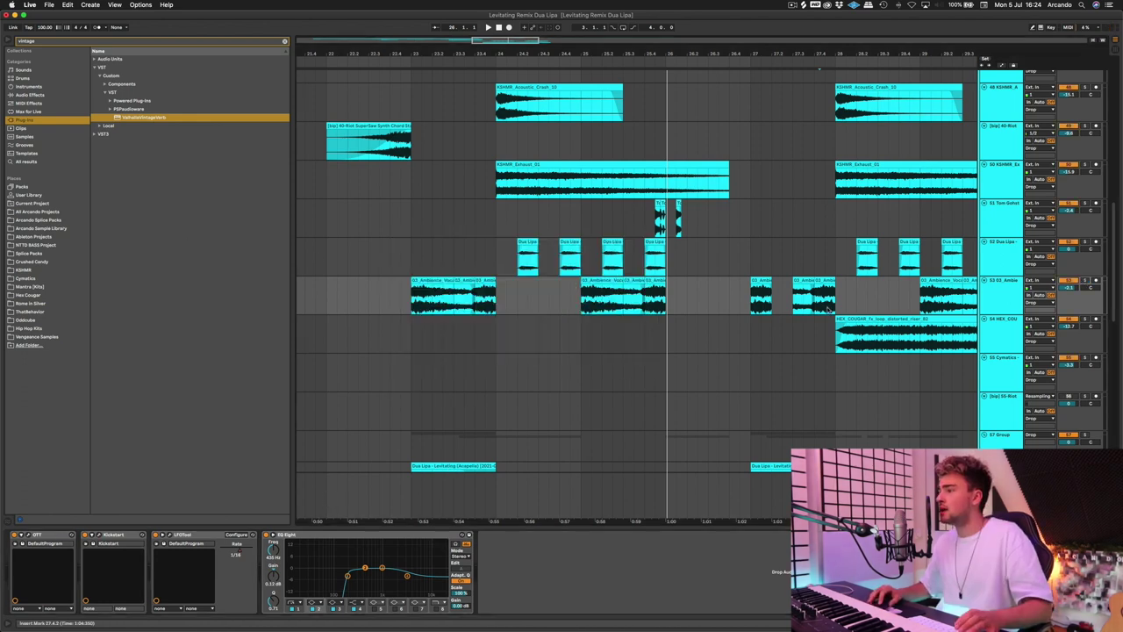
- Audition the short Dua Lipa chops above the ambience track in solo and show that track's EQ Eight
{"action": "scroll", "coordinate": [1086, 281], "scroll_direction": "right", "scroll_amount": 5}
{"action": "scroll", "coordinate": [1088, 259], "scroll_direction": "up", "scroll_amount": 1}
{"action": "scroll", "coordinate": [788, 269], "scroll_direction": "up", "scroll_amount": 1}
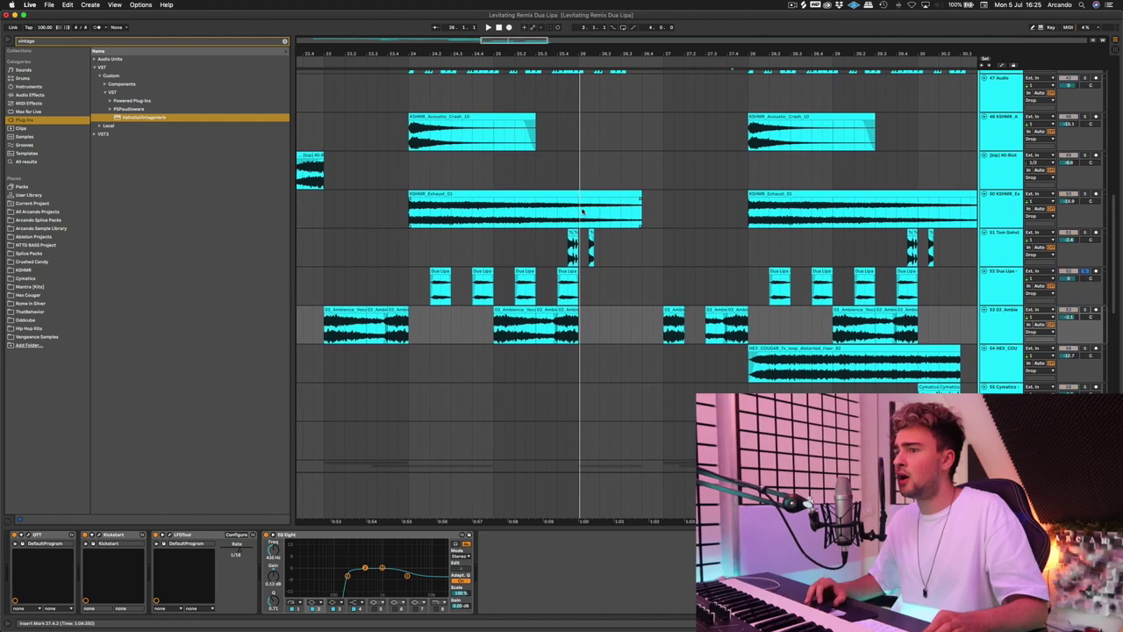
{"action": "scroll", "coordinate": [652, 255], "scroll_direction": "left", "scroll_amount": 2}
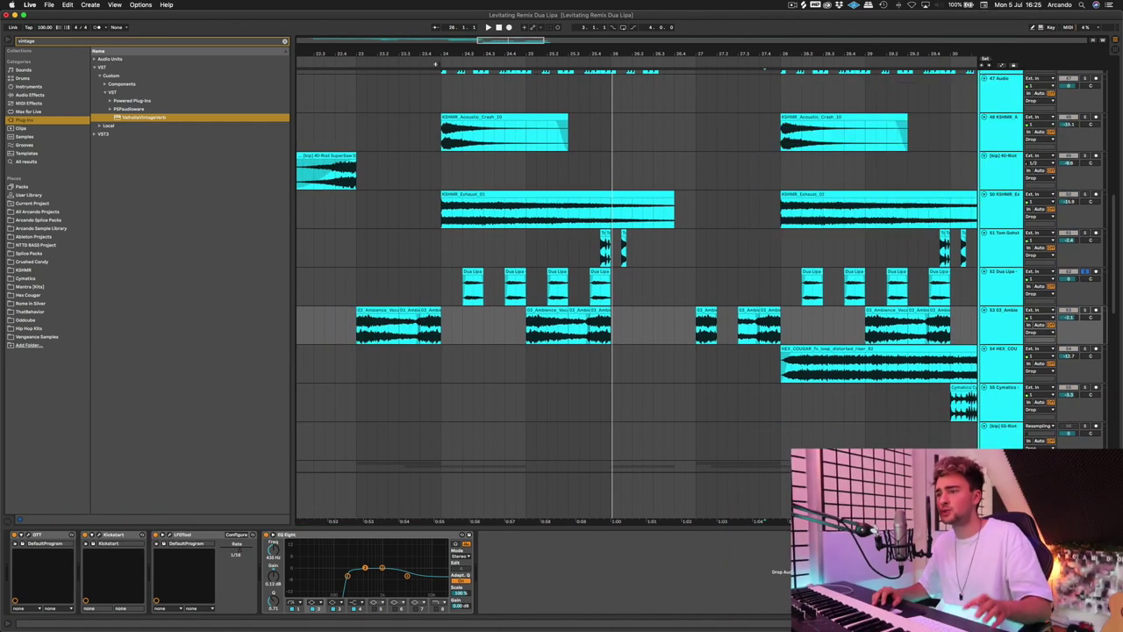
{"action": "left_click", "coordinate": [435, 64]}
{"action": "left_click", "coordinate": [1002, 294]}
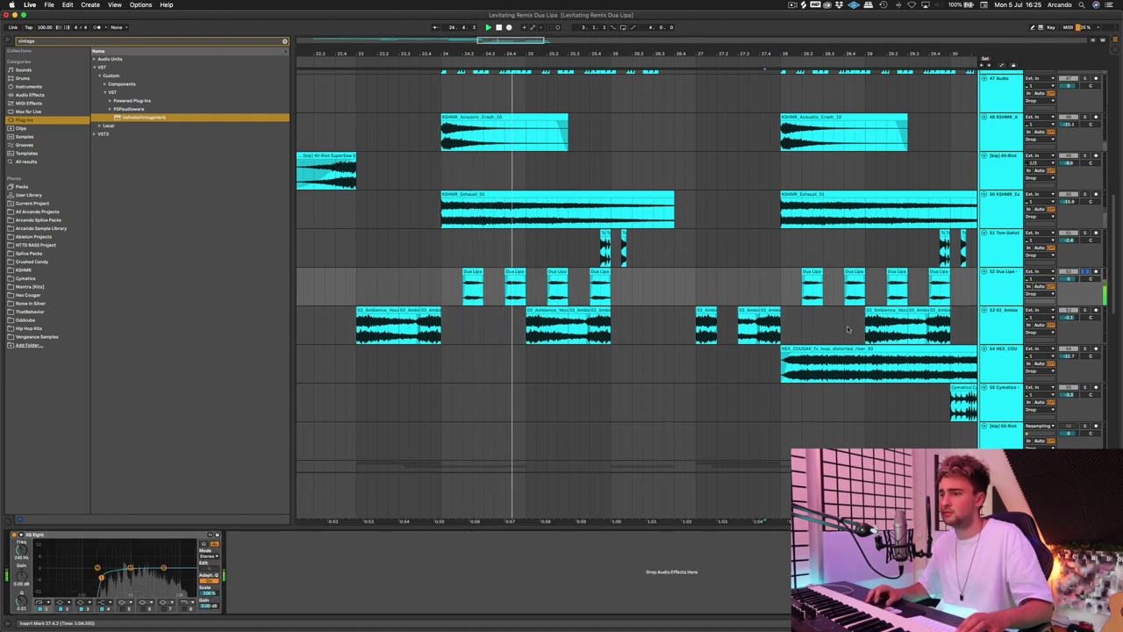
- Solo the vocal group holding the two Dua Lipa acapella tracks and play it back through the drop
{"action": "scroll", "coordinate": [533, 161], "scroll_direction": "down", "scroll_amount": 10}
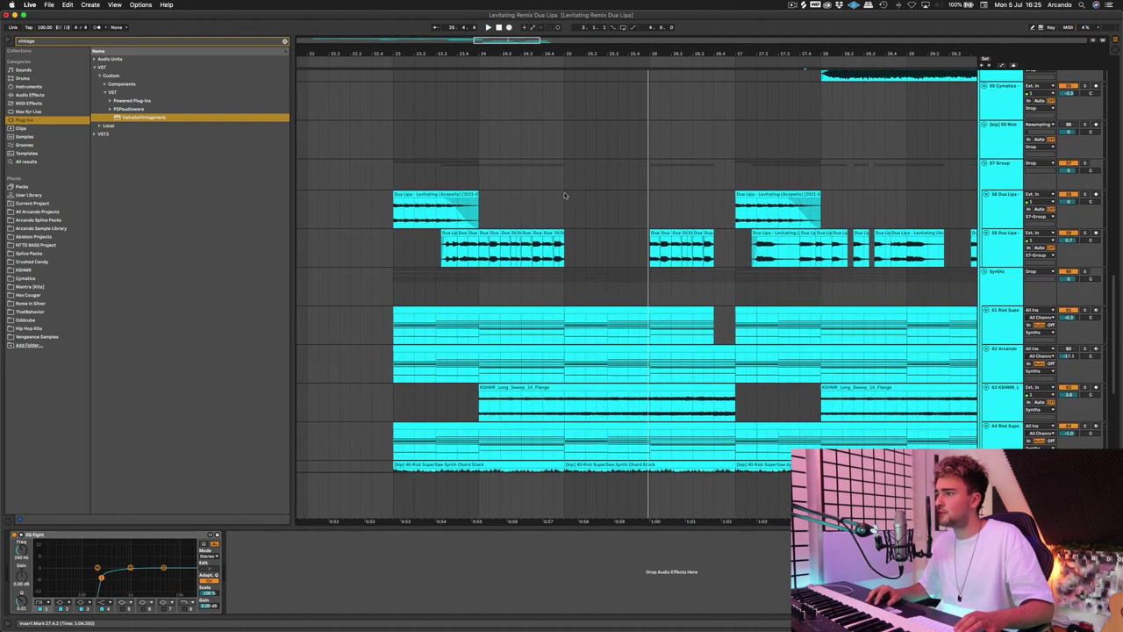
{"action": "scroll", "coordinate": [566, 195], "scroll_direction": "left", "scroll_amount": 1}
{"action": "left_click", "coordinate": [1086, 165]}
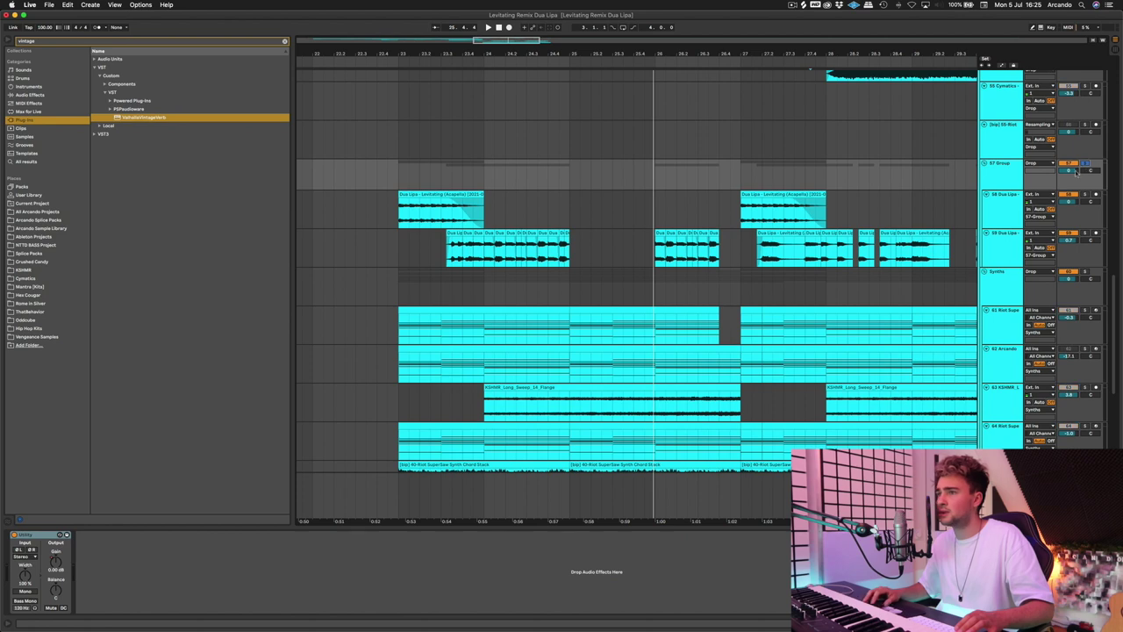
{"action": "key", "text": "space"}
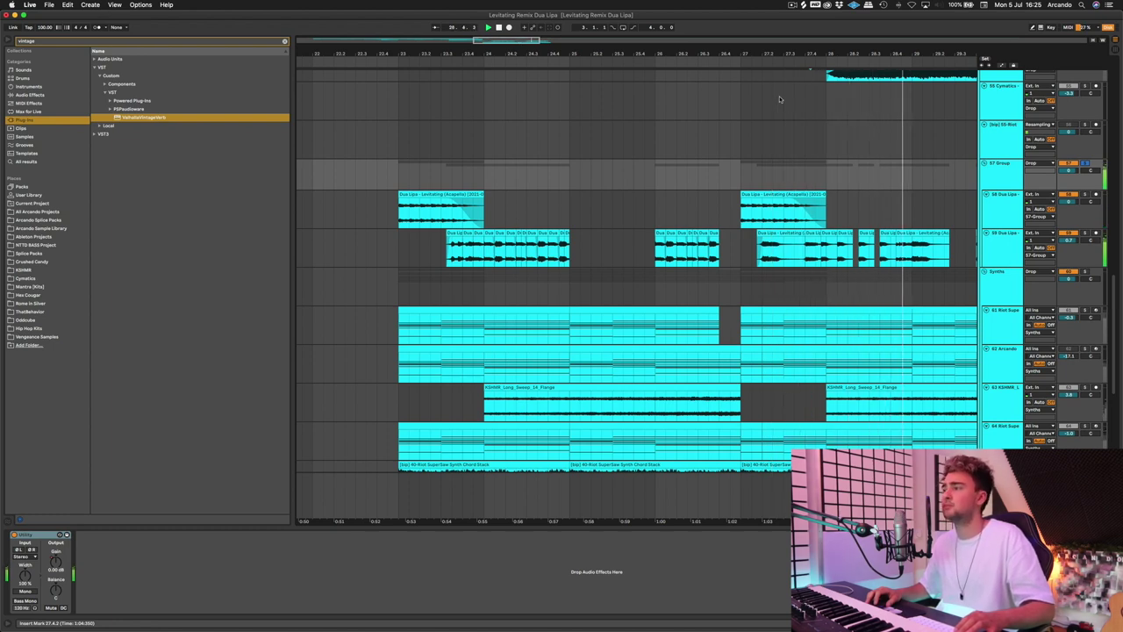
- Show the upper Dua Lipa acapella track's effects and audition its first clip in solo from bar 33
{"action": "left_click", "coordinate": [1005, 204]}
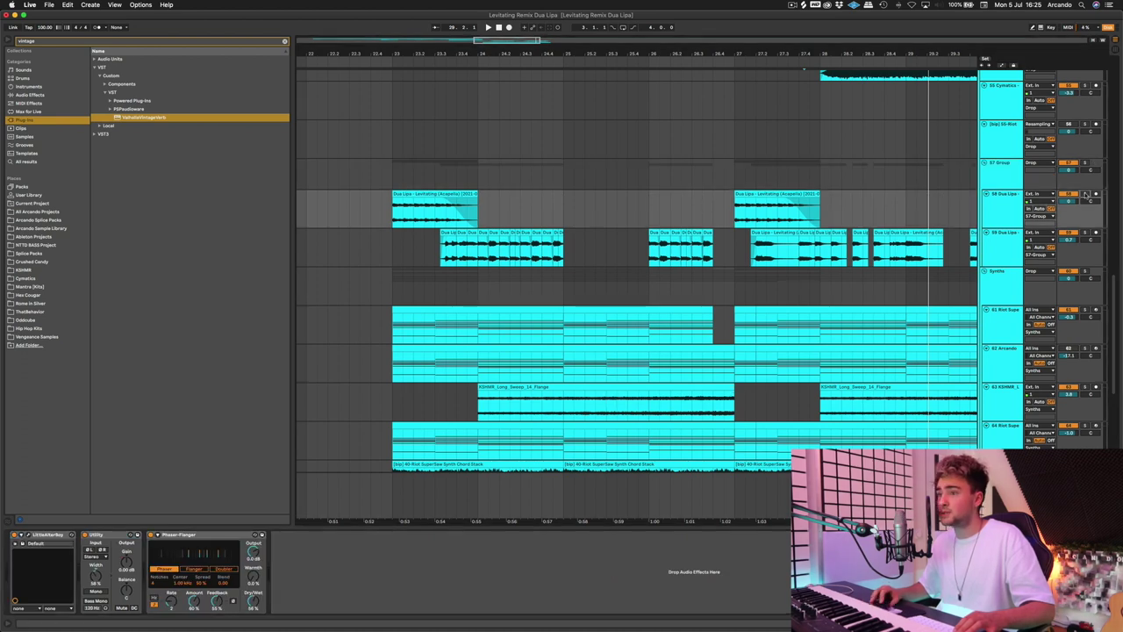
{"action": "left_click", "coordinate": [407, 73]}
{"action": "key", "text": "space"}
{"action": "left_click", "coordinate": [465, 203]}
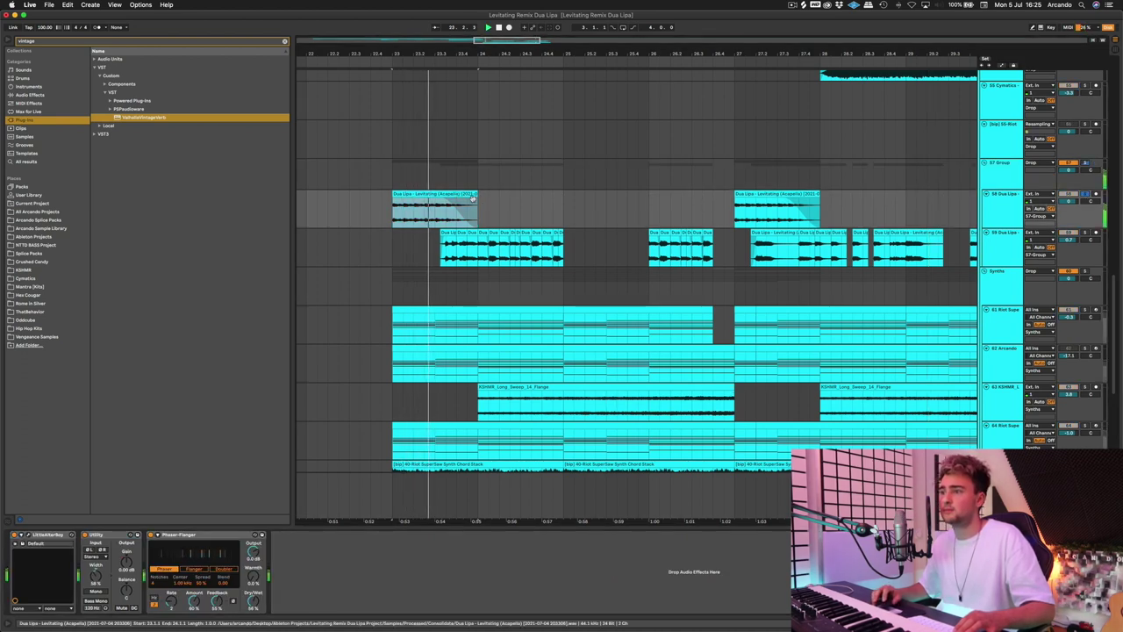
- Inspect Little AlterBoy on the upper Dua Lipa acapella track and show its Formant automation in the arrangement
{"action": "key", "text": "space"}
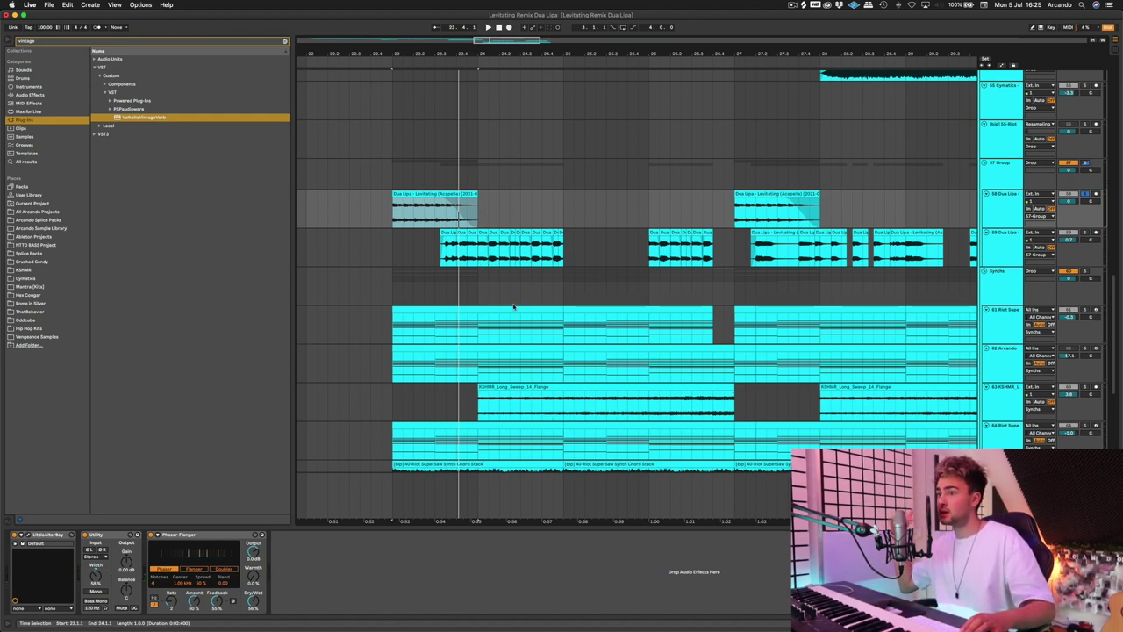
{"action": "left_click", "coordinate": [28, 536]}
{"action": "key", "text": "a"}
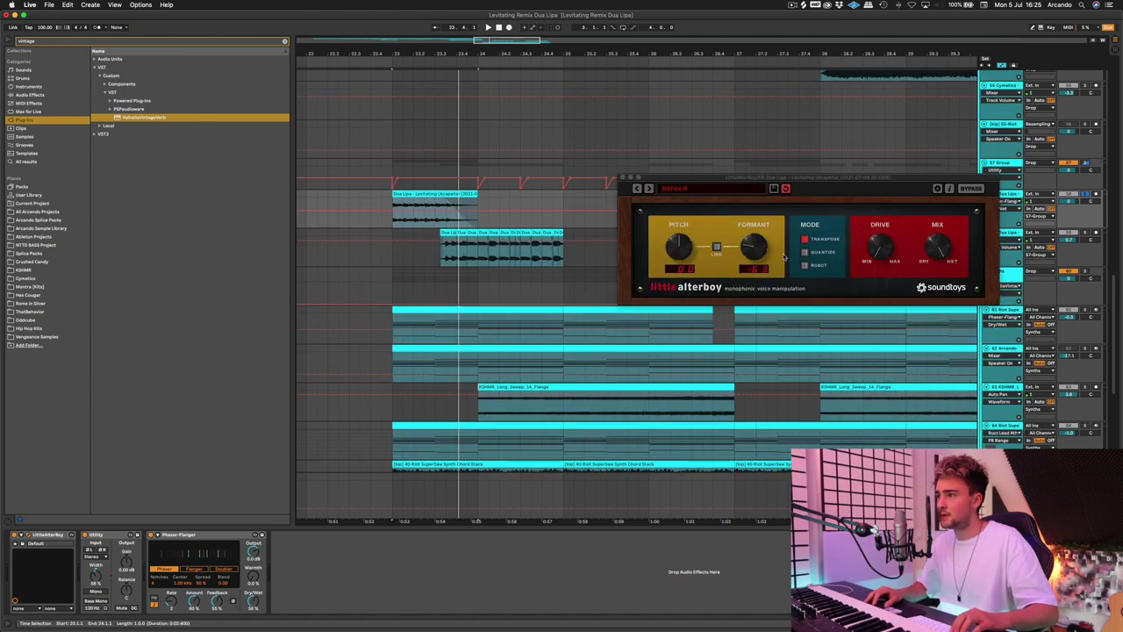
{"action": "left_click_drag", "start_coordinate": [787, 180], "coordinate": [645, 243]}
{"action": "left_click", "coordinate": [1008, 202]}
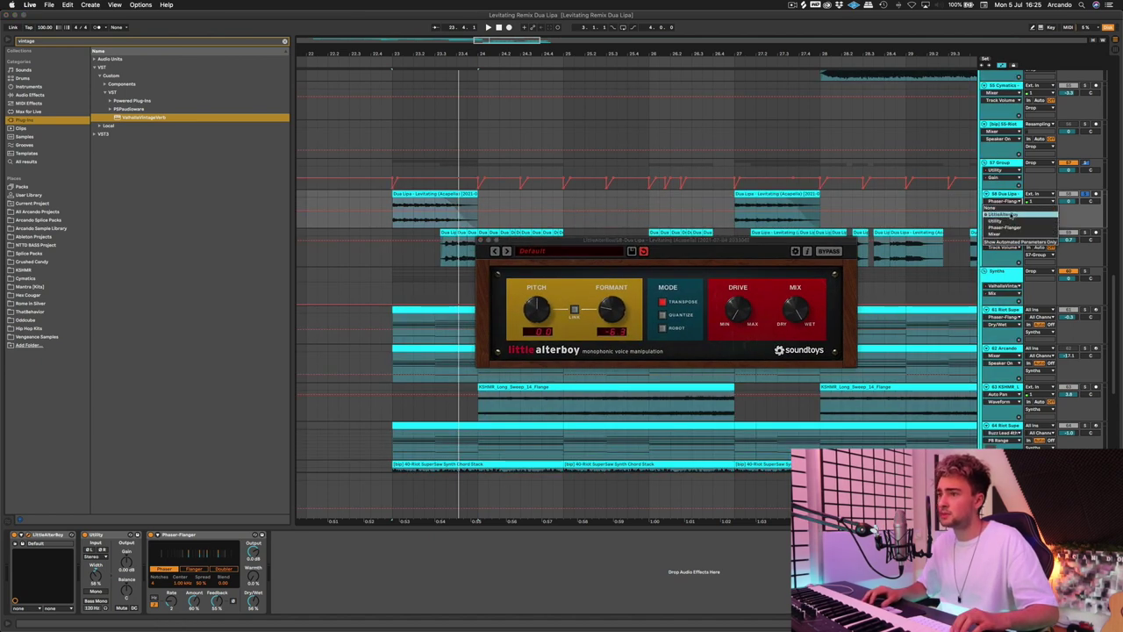
{"action": "left_click", "coordinate": [1007, 225]}
{"action": "left_click", "coordinate": [1008, 209]}
{"action": "left_click", "coordinate": [1011, 235]}
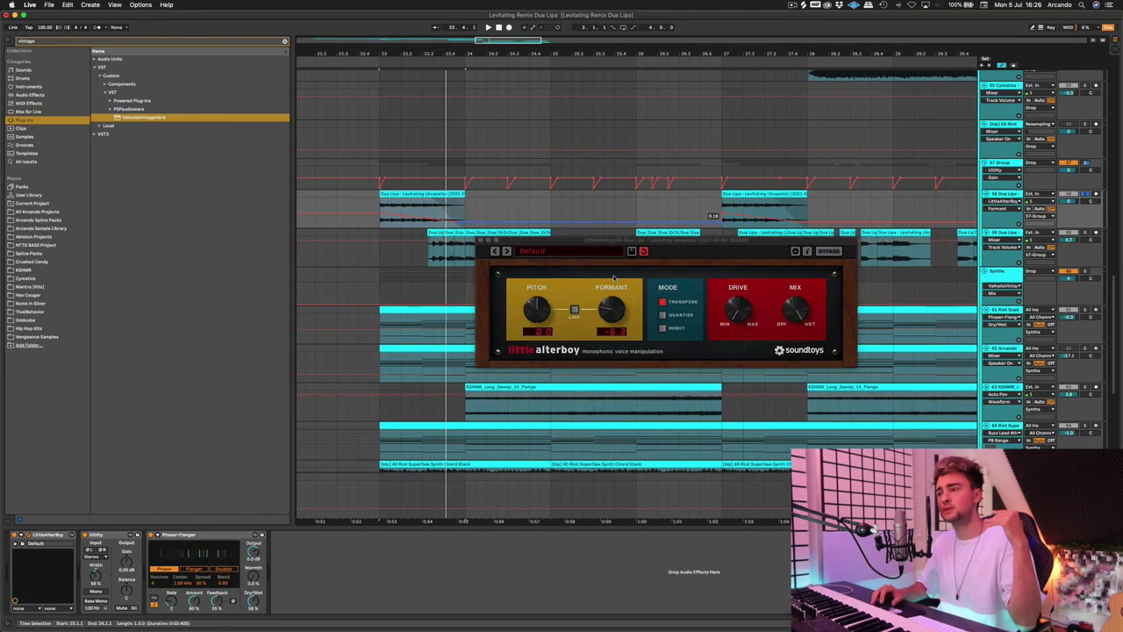
{"action": "left_click", "coordinate": [481, 240]}
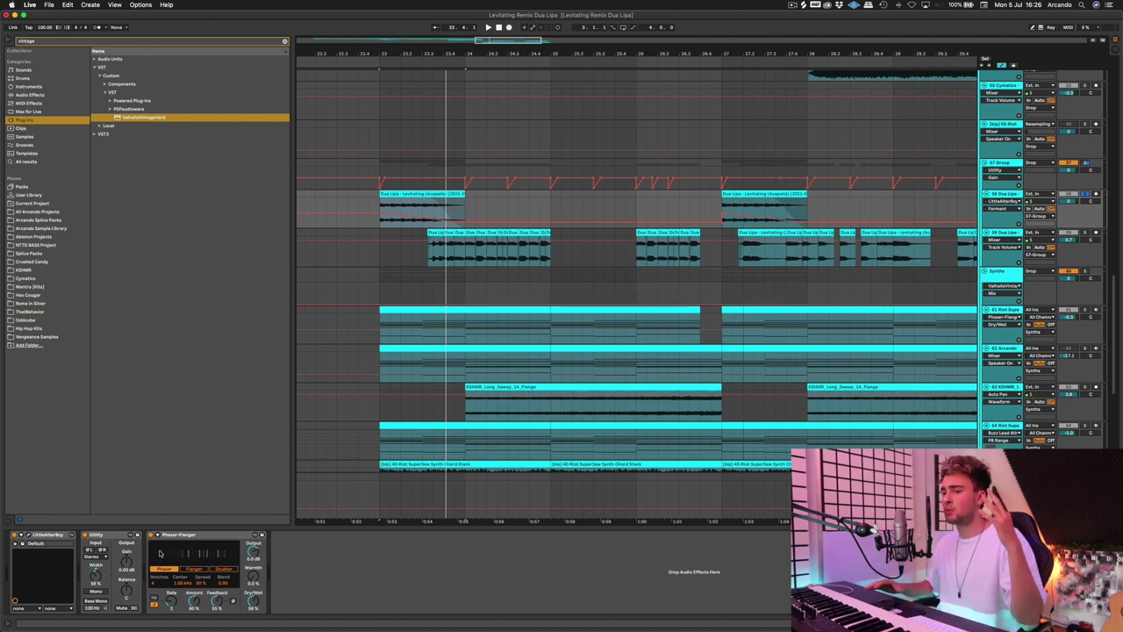
- Inspect the Little AlterBoy and OTT plug-ins on the lower Dua Lipa acapella track, closing both windows
{"action": "left_click", "coordinate": [201, 536]}
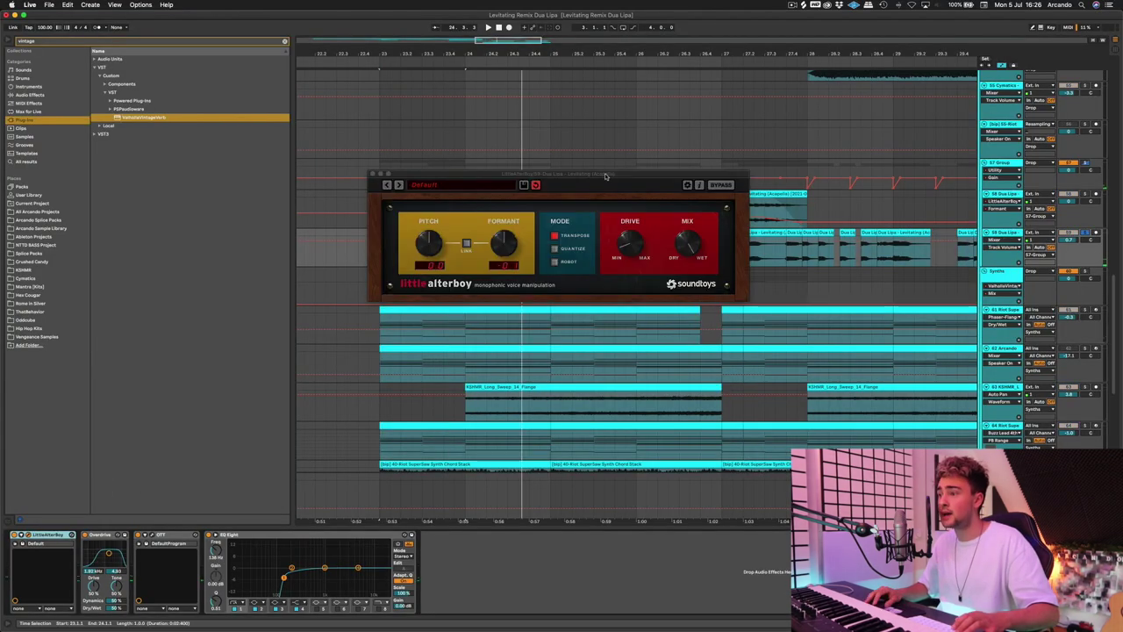
{"action": "left_click_drag", "start_coordinate": [606, 176], "coordinate": [646, 237]}
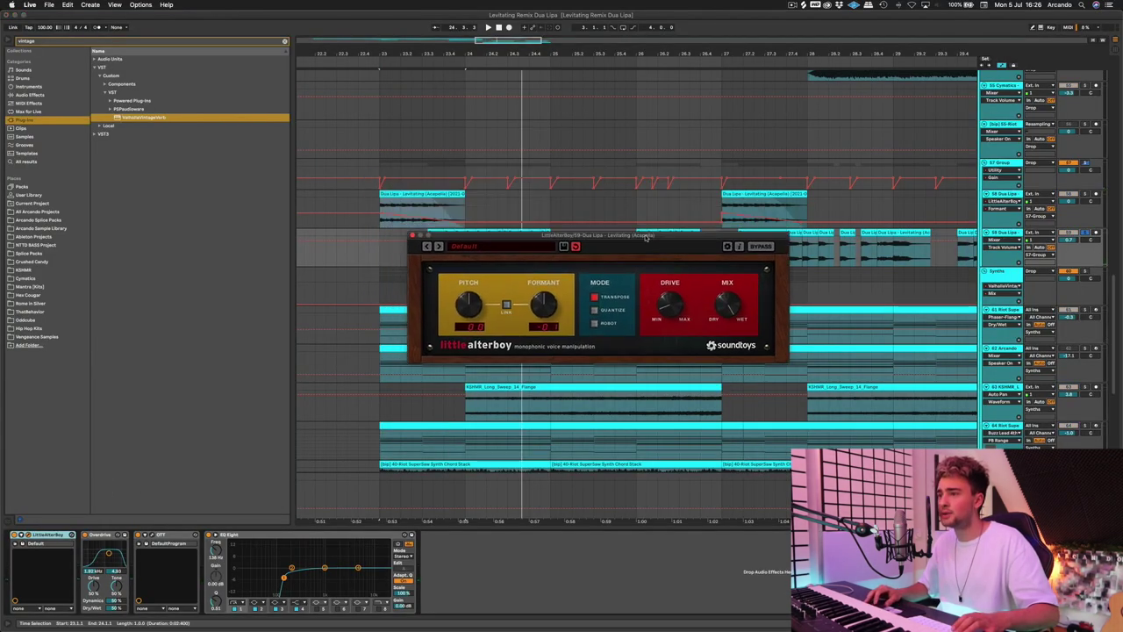
{"action": "left_click", "coordinate": [413, 235]}
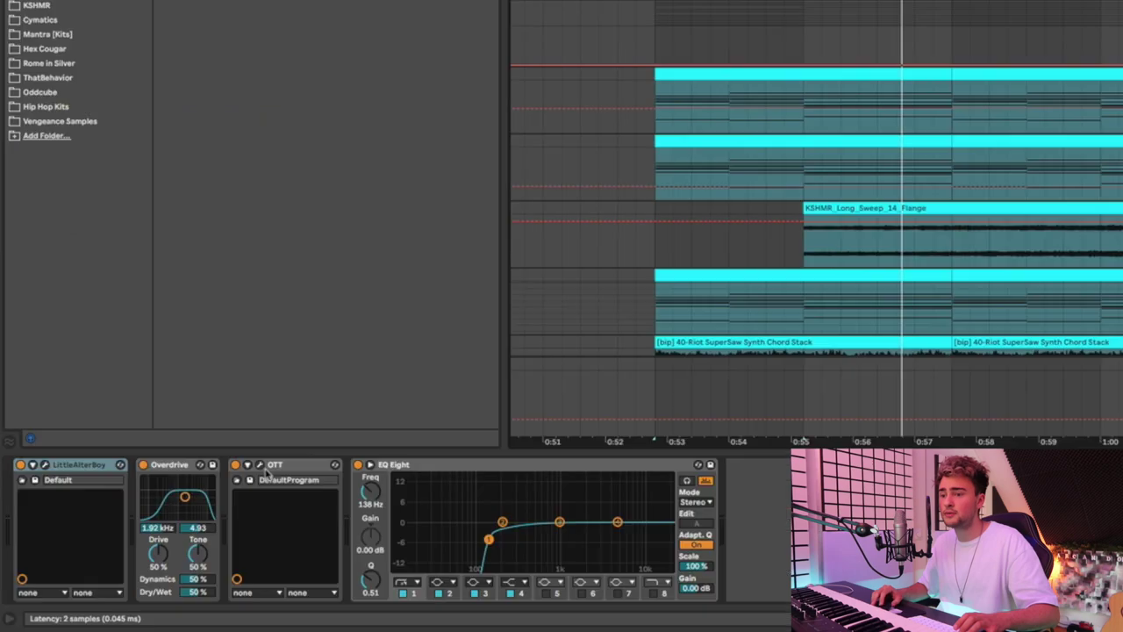
{"action": "left_click", "coordinate": [260, 465]}
{"action": "left_click", "coordinate": [330, 208]}
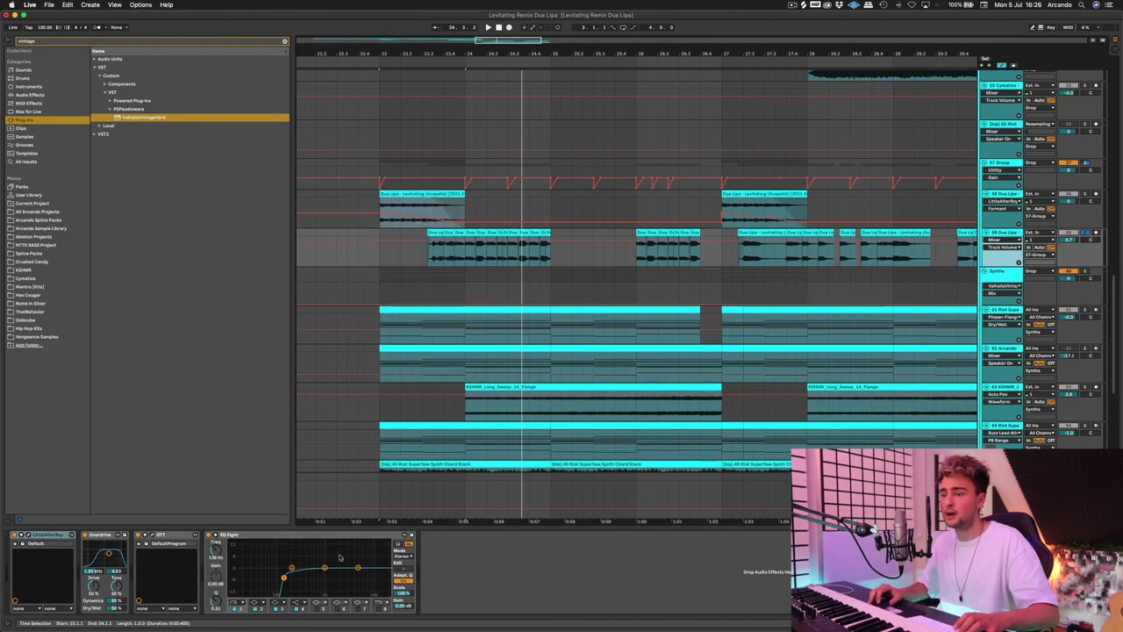
- Lower the high band of the lower acapella track's EQ Eight to -2.36 dB at 5.27 kHz and hide the automation lanes
{"action": "left_click_drag", "start_coordinate": [358, 567], "coordinate": [359, 572]}
{"action": "scroll", "coordinate": [605, 231], "scroll_direction": "up", "scroll_amount": 3}
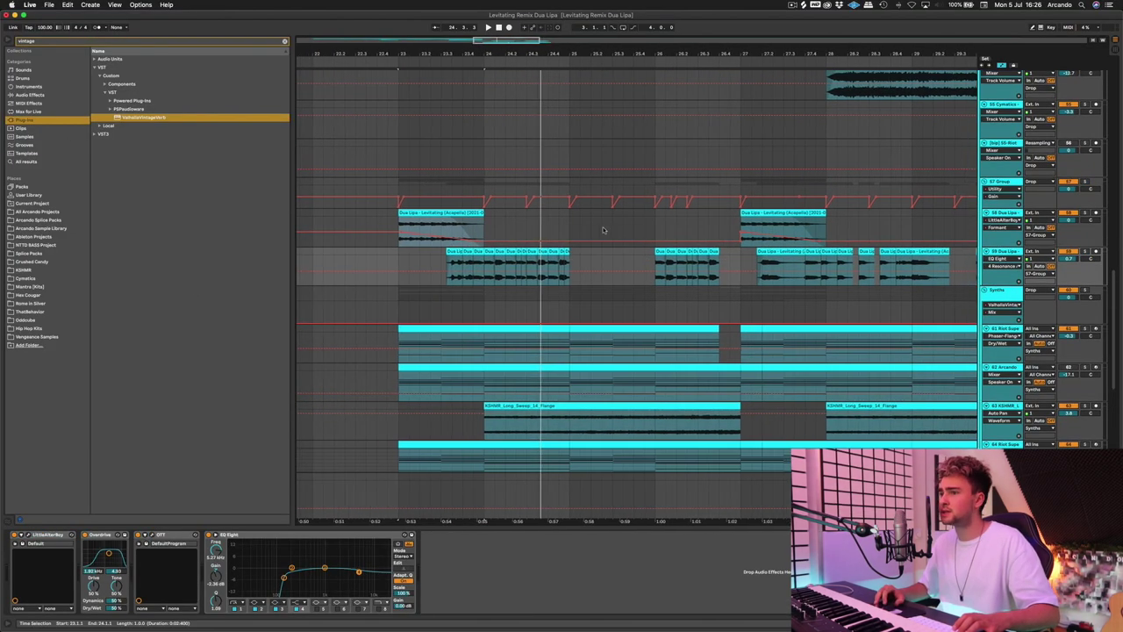
{"action": "key", "text": "a"}
- Play the Synths group in solo through the drop and look over all of its tracks
{"action": "scroll", "coordinate": [696, 245], "scroll_direction": "down", "scroll_amount": 2}
{"action": "scroll", "coordinate": [696, 244], "scroll_direction": "down", "scroll_amount": 5}
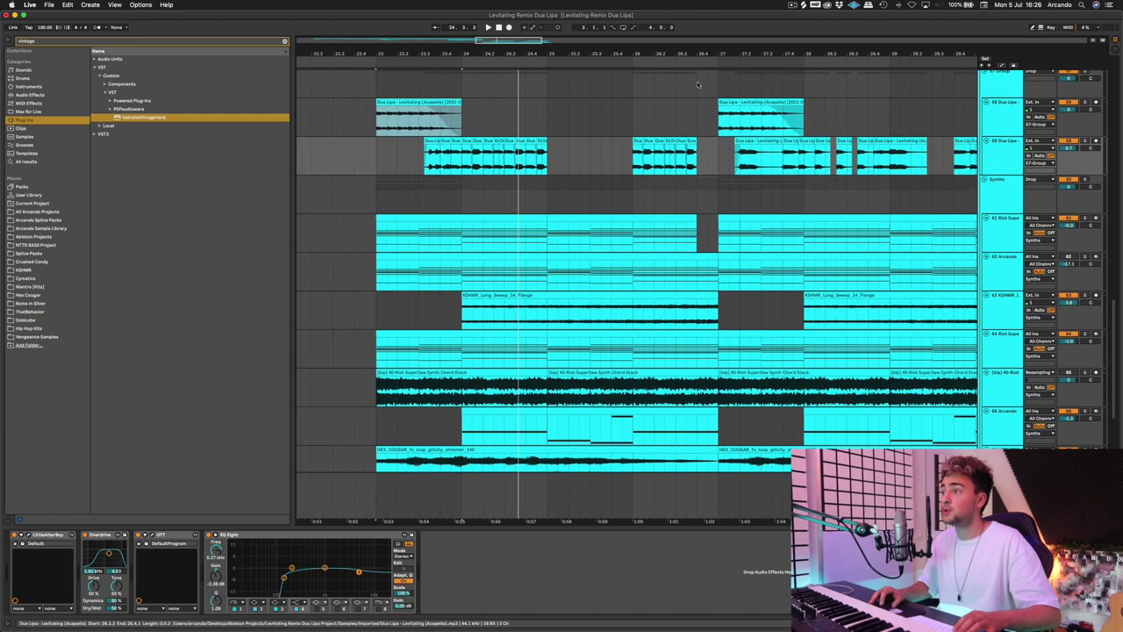
{"action": "scroll", "coordinate": [487, 168], "scroll_direction": "down", "scroll_amount": 5}
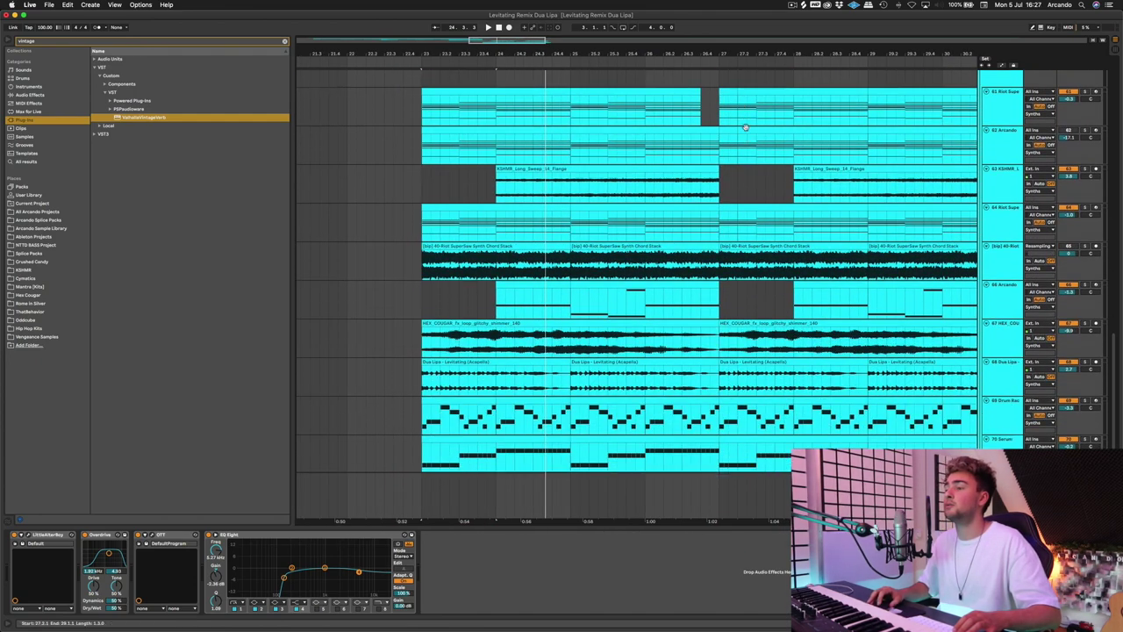
{"action": "scroll", "coordinate": [487, 168], "scroll_direction": "up", "scroll_amount": 2}
{"action": "key", "text": "space"}
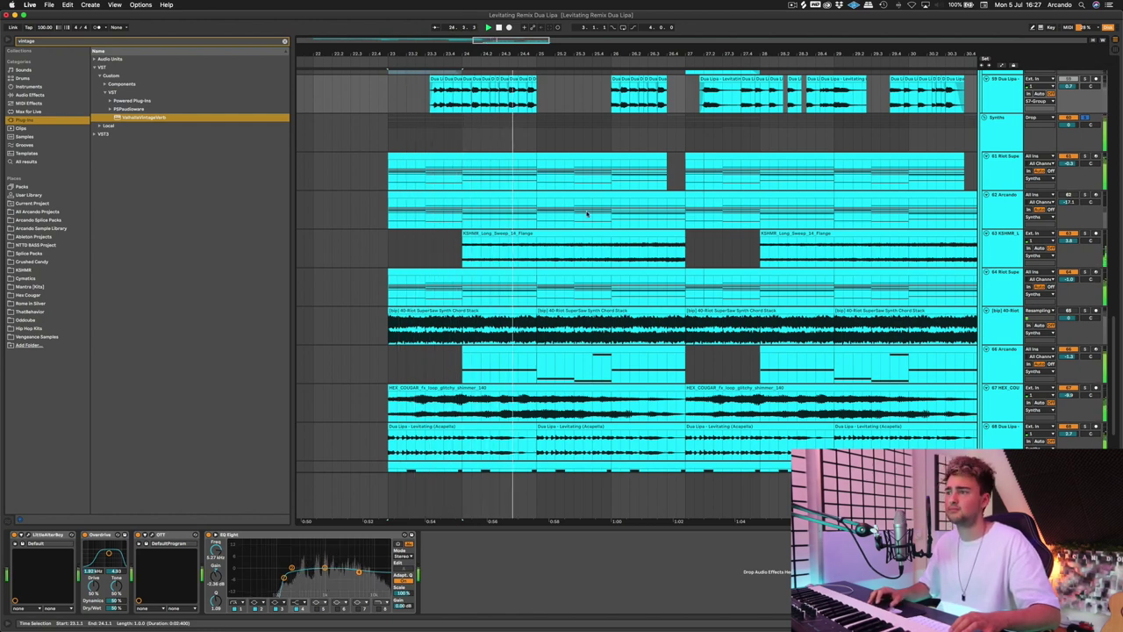
{"action": "scroll", "coordinate": [587, 213], "scroll_direction": "down", "scroll_amount": 1}
{"action": "scroll", "coordinate": [587, 213], "scroll_direction": "down", "scroll_amount": 10}
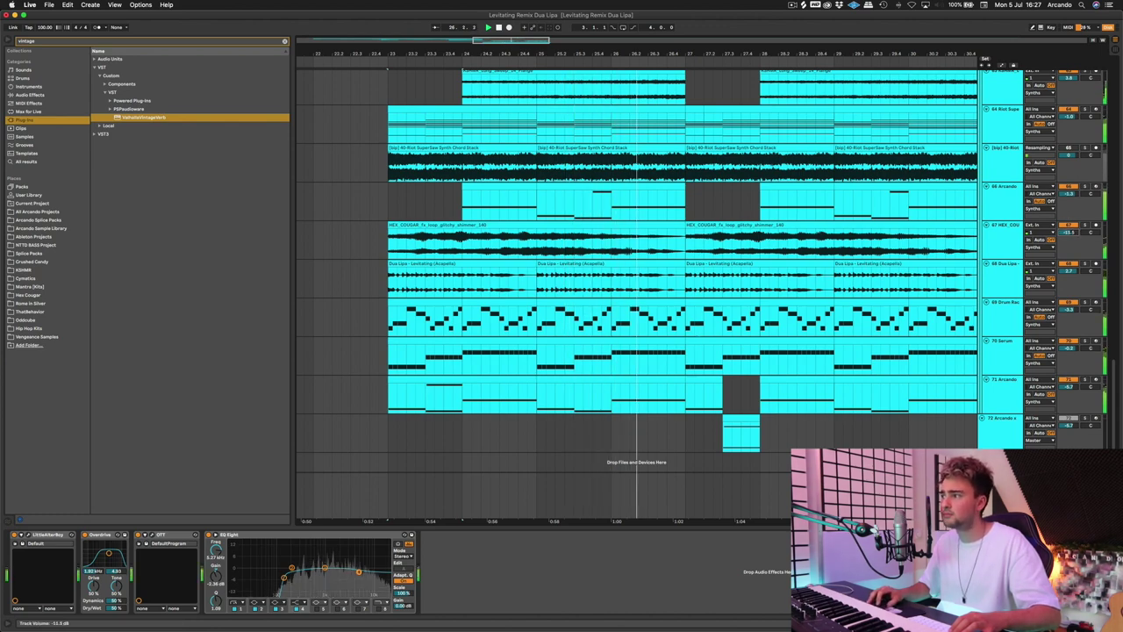
{"action": "scroll", "coordinate": [889, 211], "scroll_direction": "up", "scroll_amount": 7}
{"action": "scroll", "coordinate": [889, 212], "scroll_direction": "up", "scroll_amount": 4}
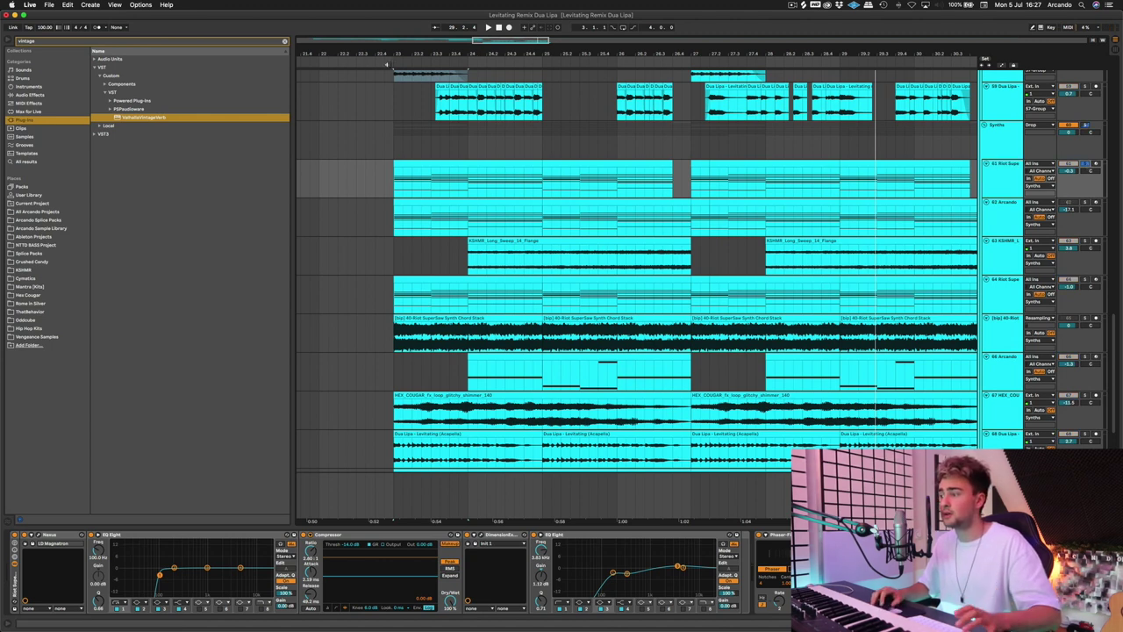
- Audition the 61 Riot SuperSaw chord track in solo and inspect its Nexus plug-in with the LD Magnatron preset
{"action": "left_click", "coordinate": [387, 59]}
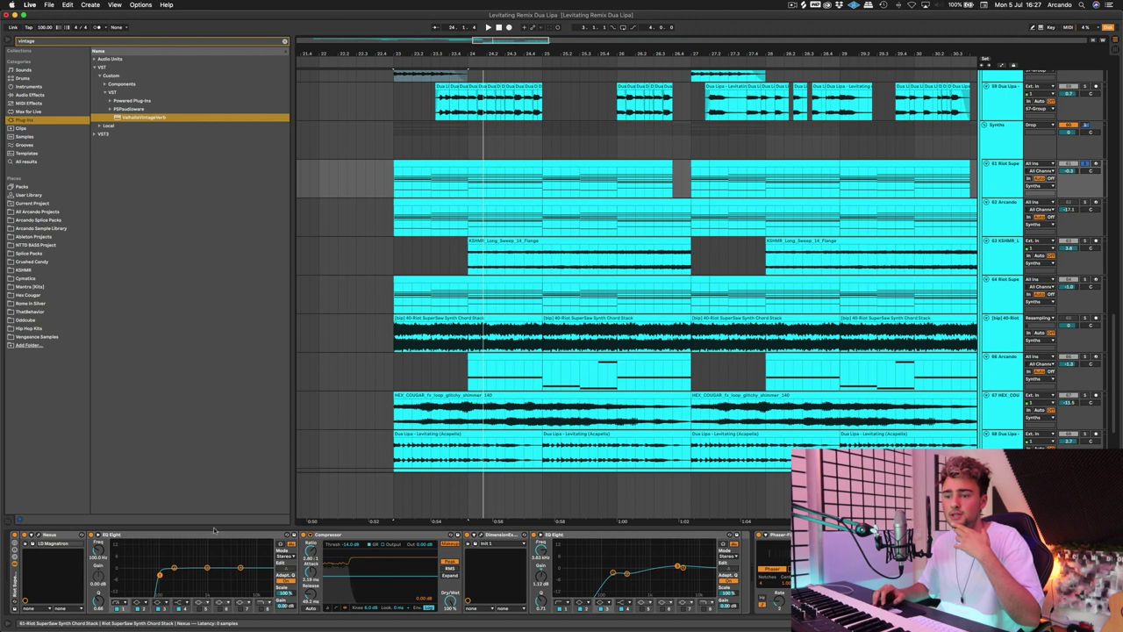
{"action": "left_click", "coordinate": [628, 211]}
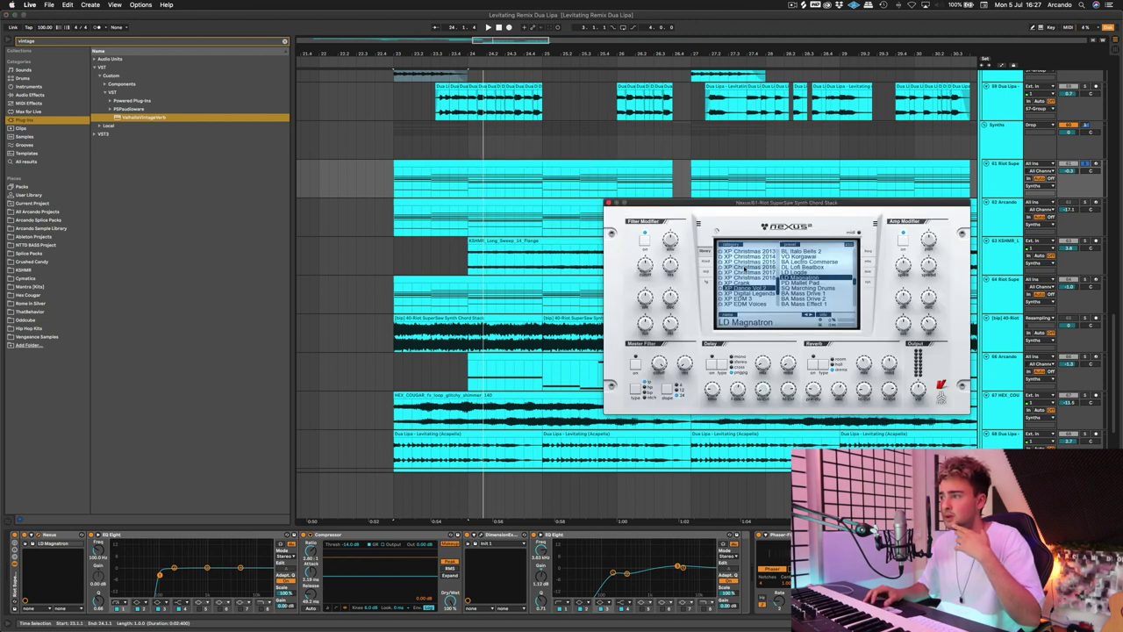
{"action": "left_click", "coordinate": [609, 203]}
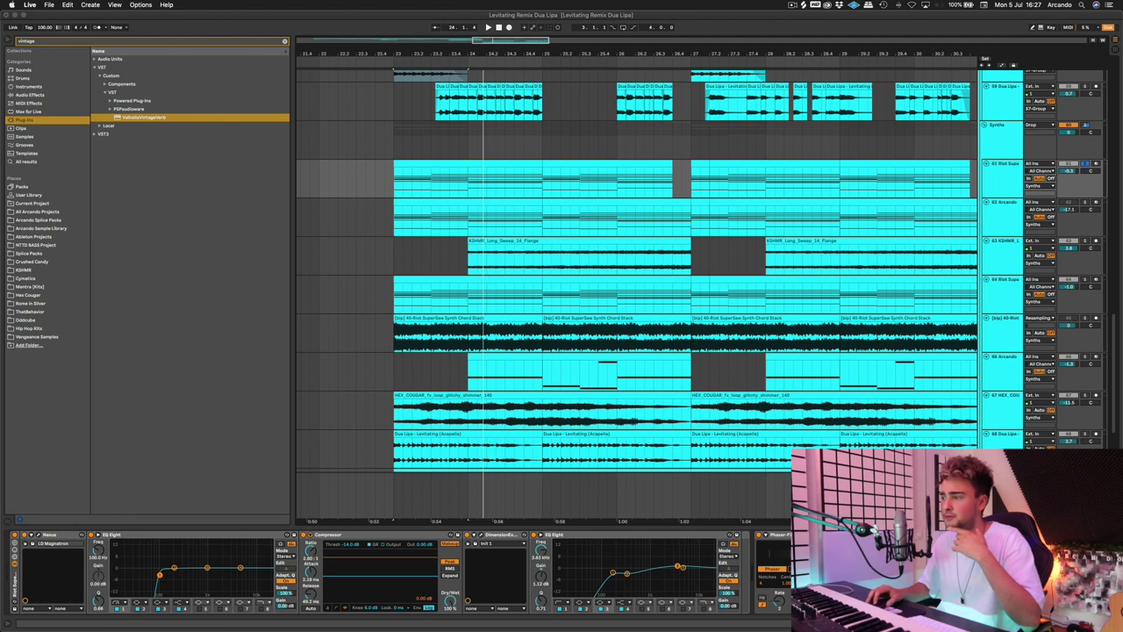
{"action": "key", "text": "super+alt+p"}
{"action": "left_click_drag", "start_coordinate": [886, 196], "coordinate": [753, 194]}
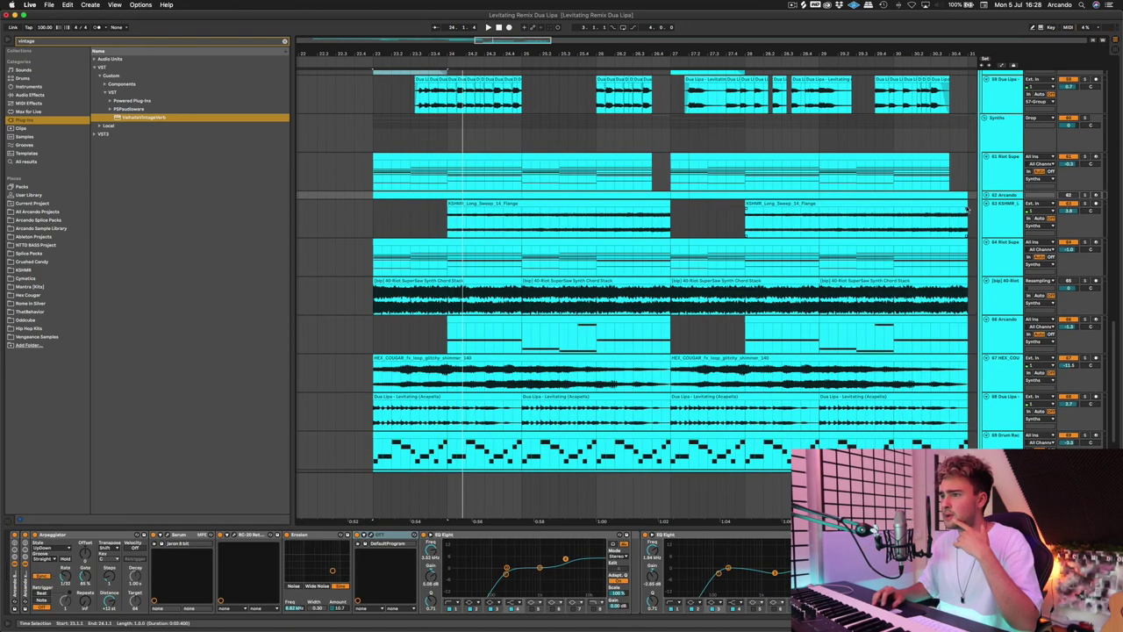
- Audition the KSHMR long sweep track in solo with its effects shown, and end the solo on the 64 Riot SuperSaw track
{"action": "left_click", "coordinate": [1002, 221]}
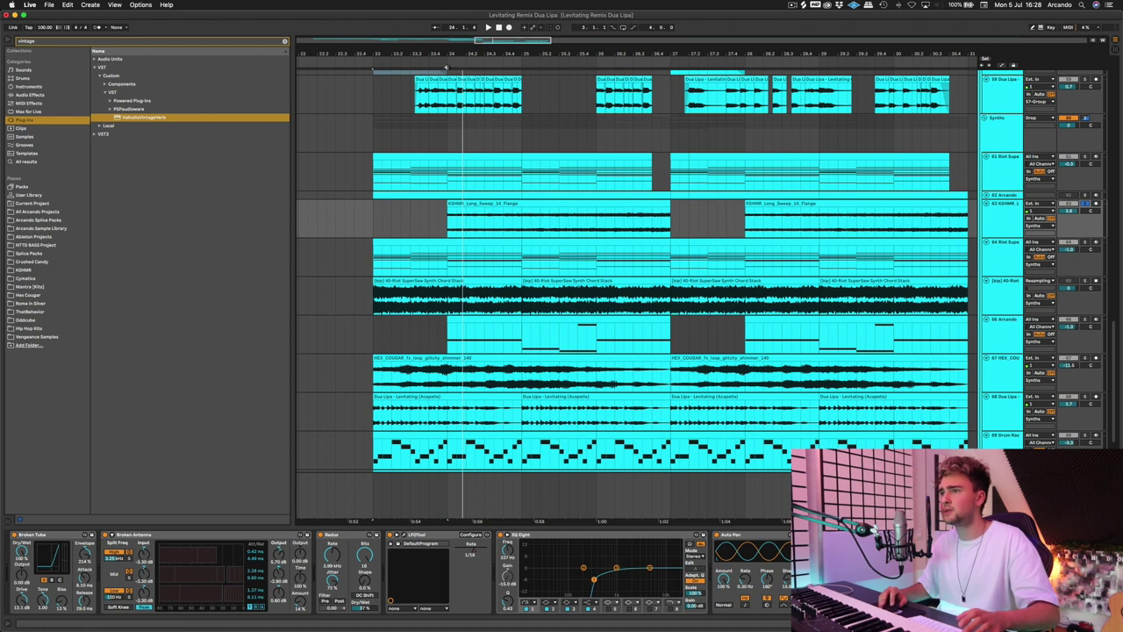
{"action": "key", "text": "space"}
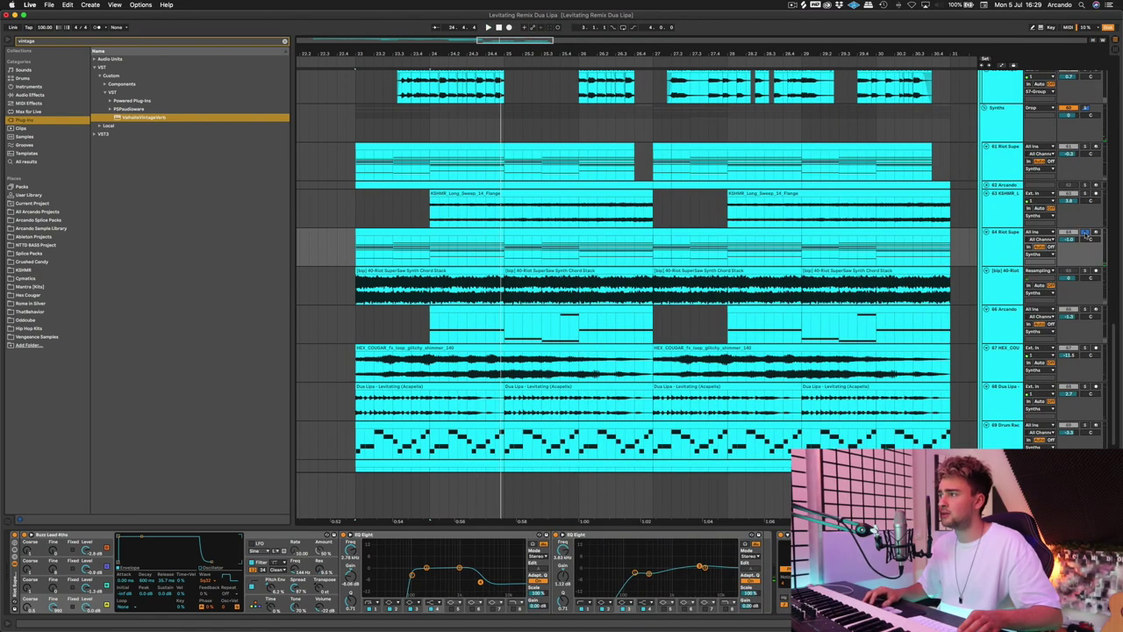
{"action": "left_click", "coordinate": [1086, 235]}
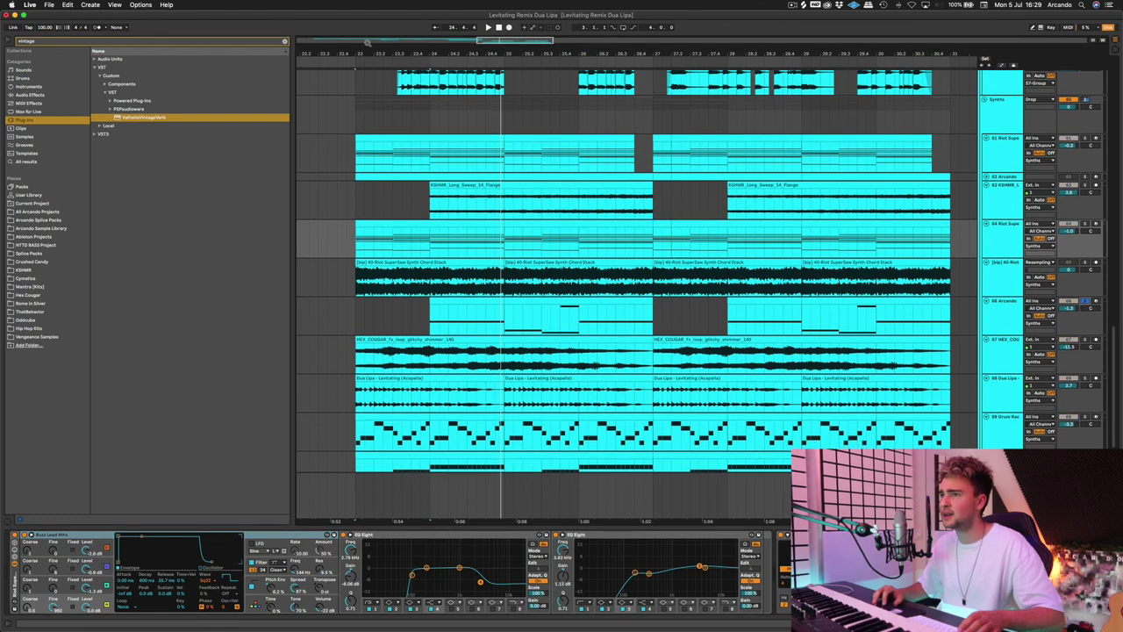
- Audition the 66 Arcando sub bass track in solo and inspect its Serum with the 2021 Sub Bass Arcando Preset
{"action": "key", "text": "space"}
{"action": "left_click", "coordinate": [998, 319]}
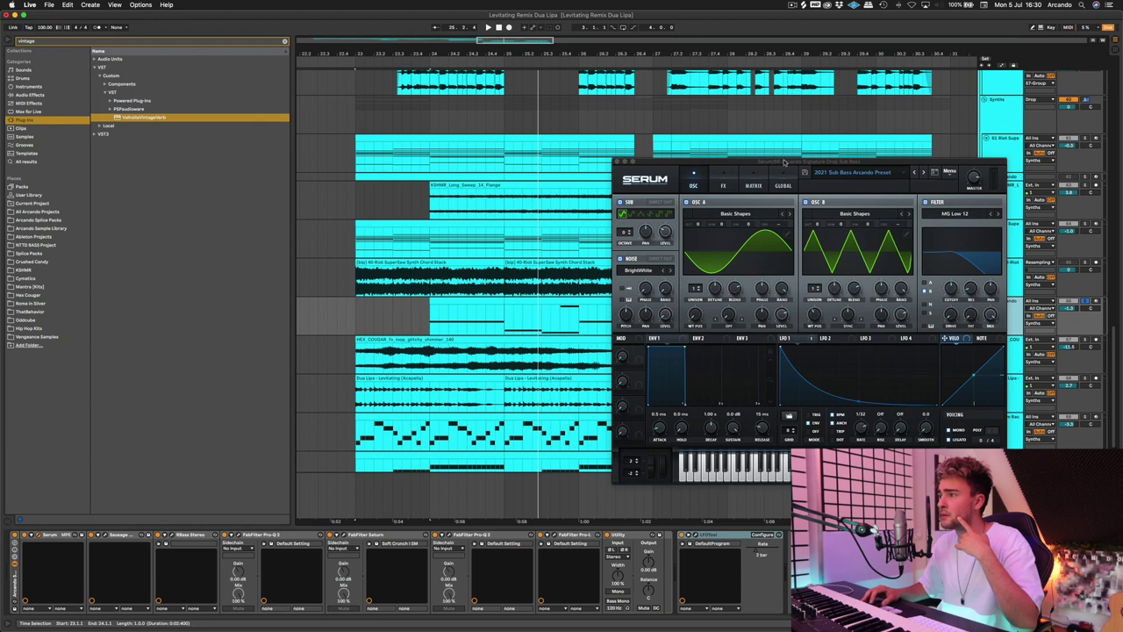
{"action": "left_click_drag", "start_coordinate": [783, 161], "coordinate": [694, 158]}
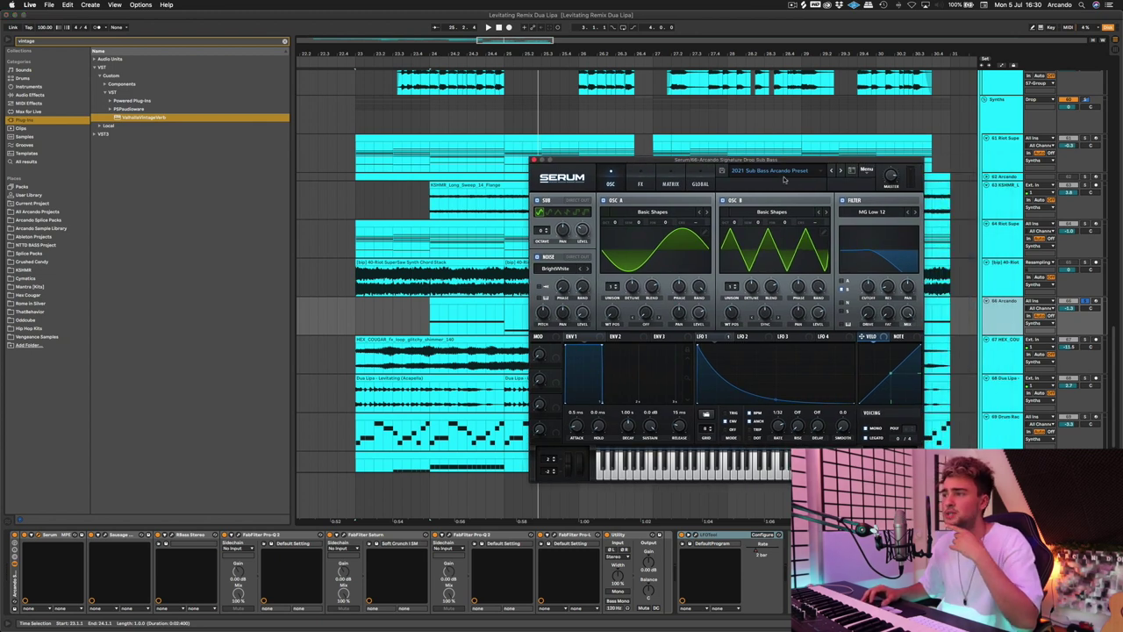
{"action": "left_click", "coordinate": [630, 177]}
{"action": "left_click", "coordinate": [614, 179]}
{"action": "left_click", "coordinate": [534, 159]}
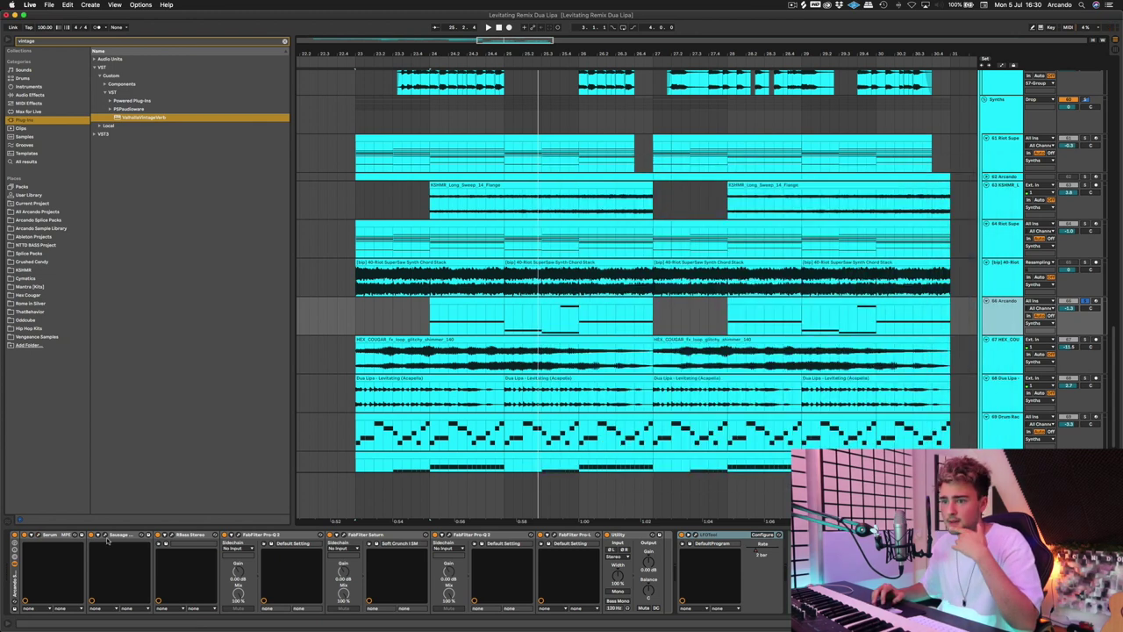
- Inspect the Sausage Fattener, RBass and LFOTool plug-ins on the sub bass track, closing their windows
{"action": "left_click", "coordinate": [105, 535]}
{"action": "left_click", "coordinate": [451, 174]}
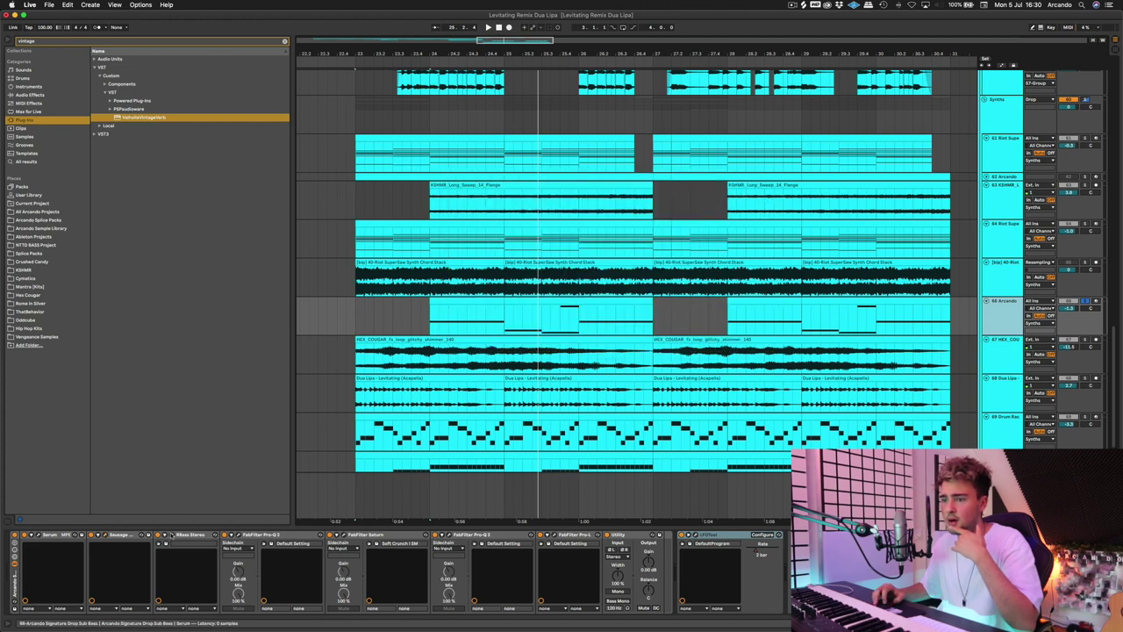
{"action": "left_click", "coordinate": [172, 534]}
{"action": "left_click", "coordinate": [694, 534]}
{"action": "left_click", "coordinate": [723, 197]}
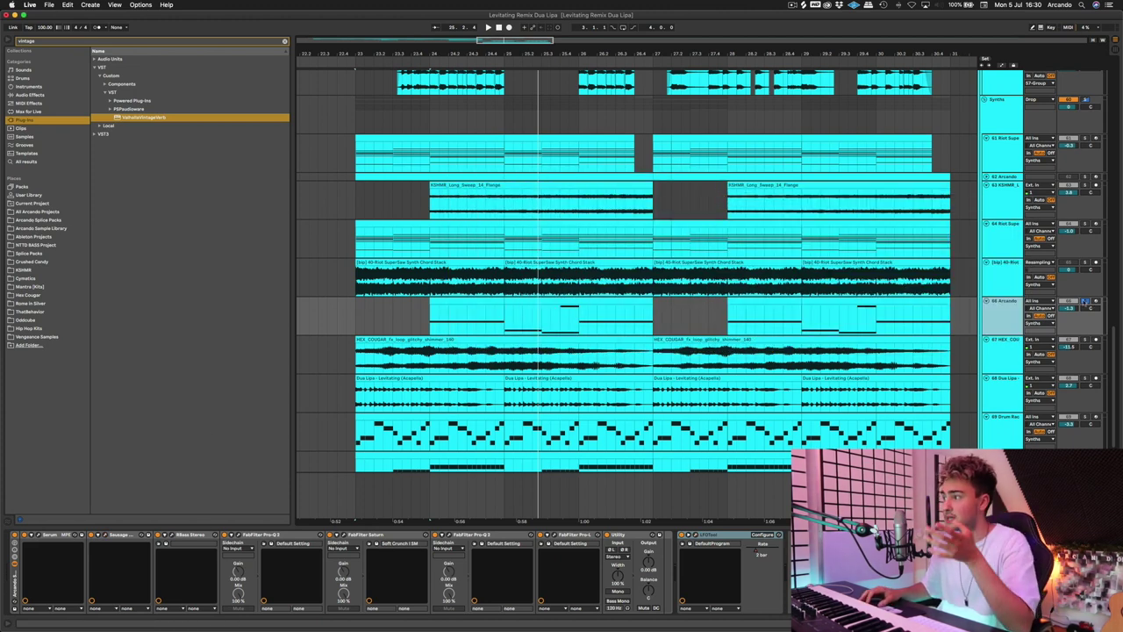
- Solo the HEX_COUGAR glitchy shimmer loop track, play it from bar 33 and select its first clip
{"action": "scroll", "coordinate": [1069, 338], "scroll_direction": "down", "scroll_amount": 1}
{"action": "left_click", "coordinate": [1085, 339]}
{"action": "left_click", "coordinate": [354, 67]}
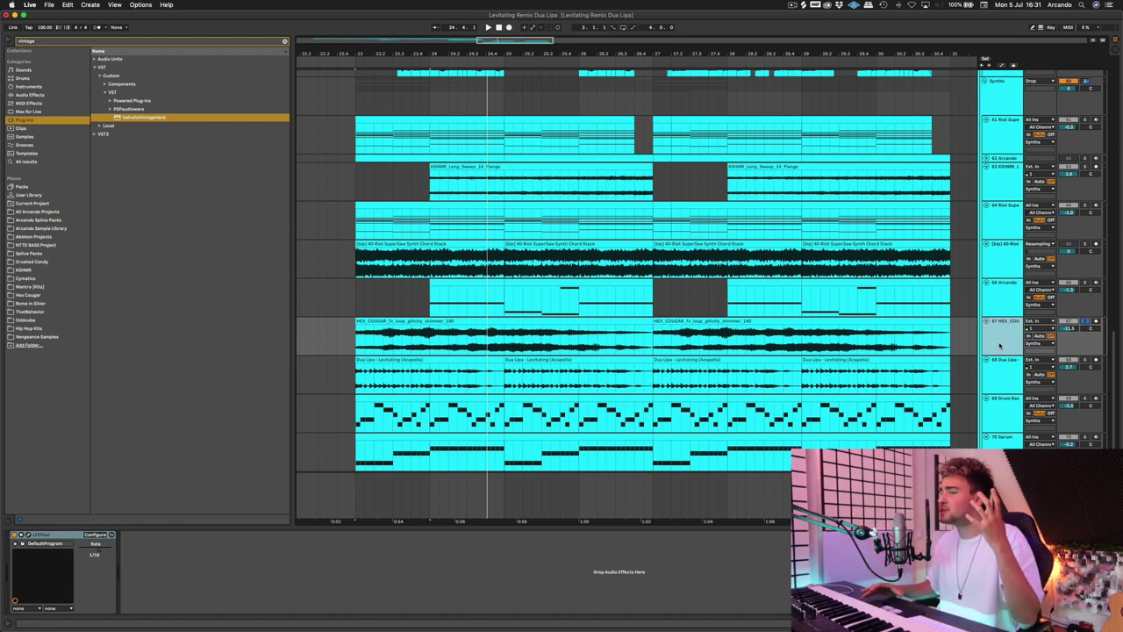
{"action": "left_click", "coordinate": [639, 323]}
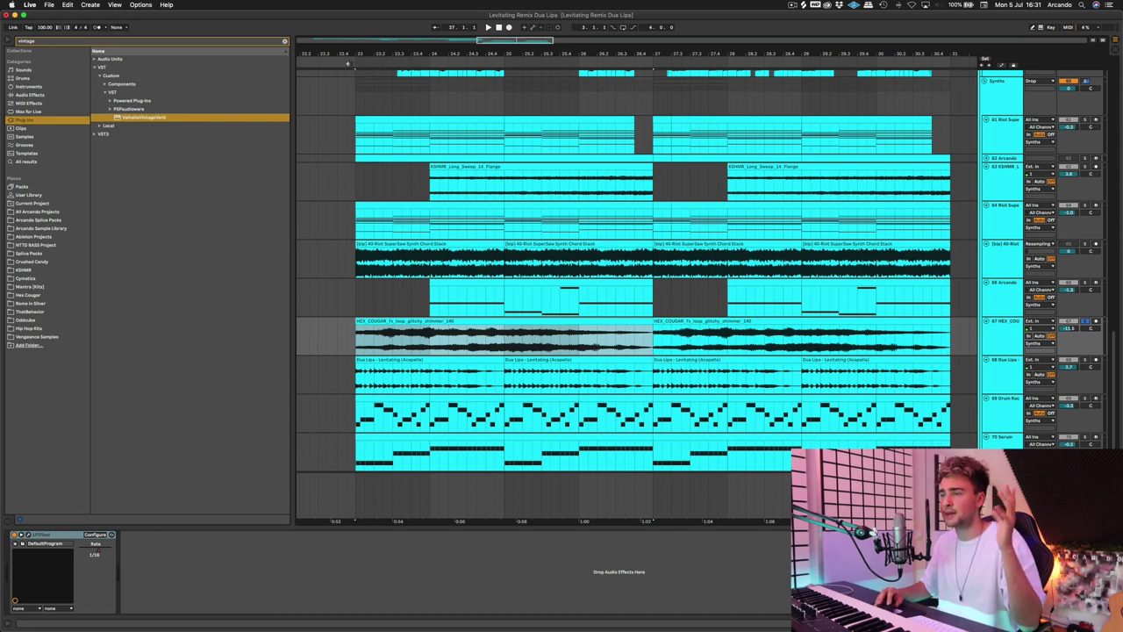
- Check the shimmer loop's frequency spectrum in FabFilter Pro-Q 2
{"action": "key", "text": "super+alt+p"}
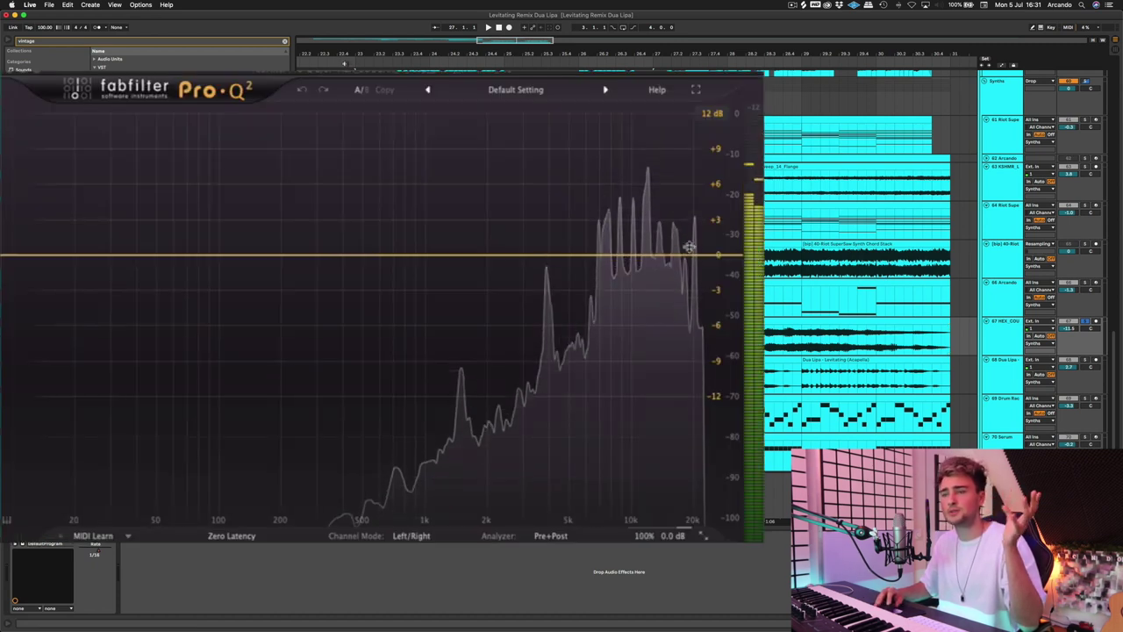
{"action": "left_click", "coordinate": [634, 255]}
{"action": "key", "text": "super+alt+p"}
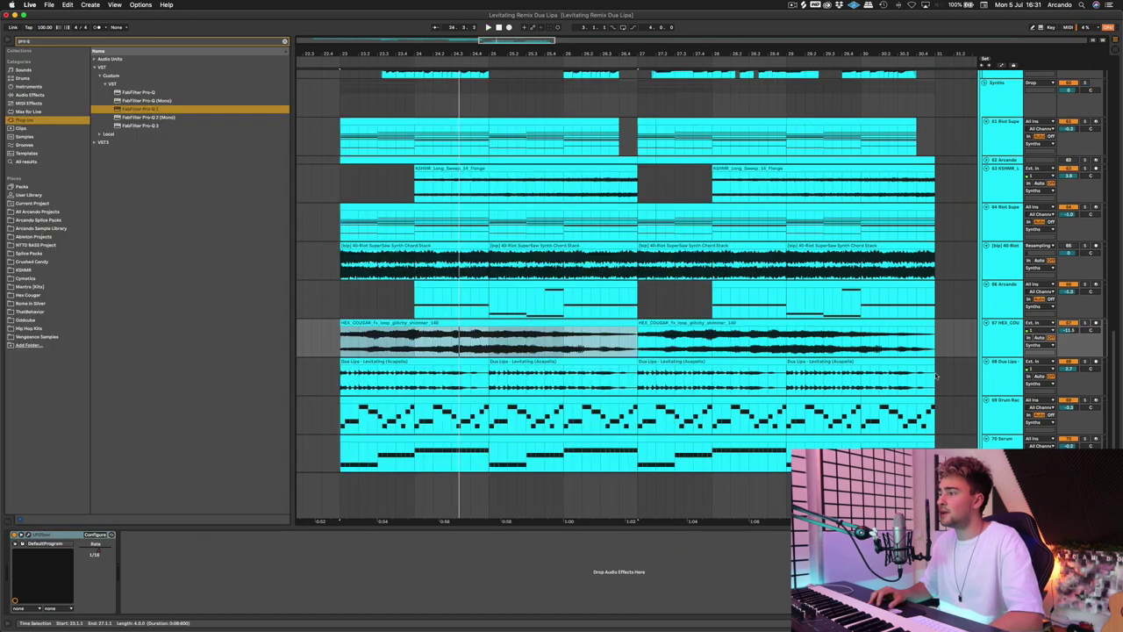
- Show the 68 Dua Lipa acapella track's Vocoder chain and audition its clips in solo from bar 33
{"action": "left_click", "coordinate": [1069, 367]}
{"action": "scroll", "coordinate": [1045, 360], "scroll_direction": "down", "scroll_amount": 1}
{"action": "scroll", "coordinate": [1044, 360], "scroll_direction": "left", "scroll_amount": 3}
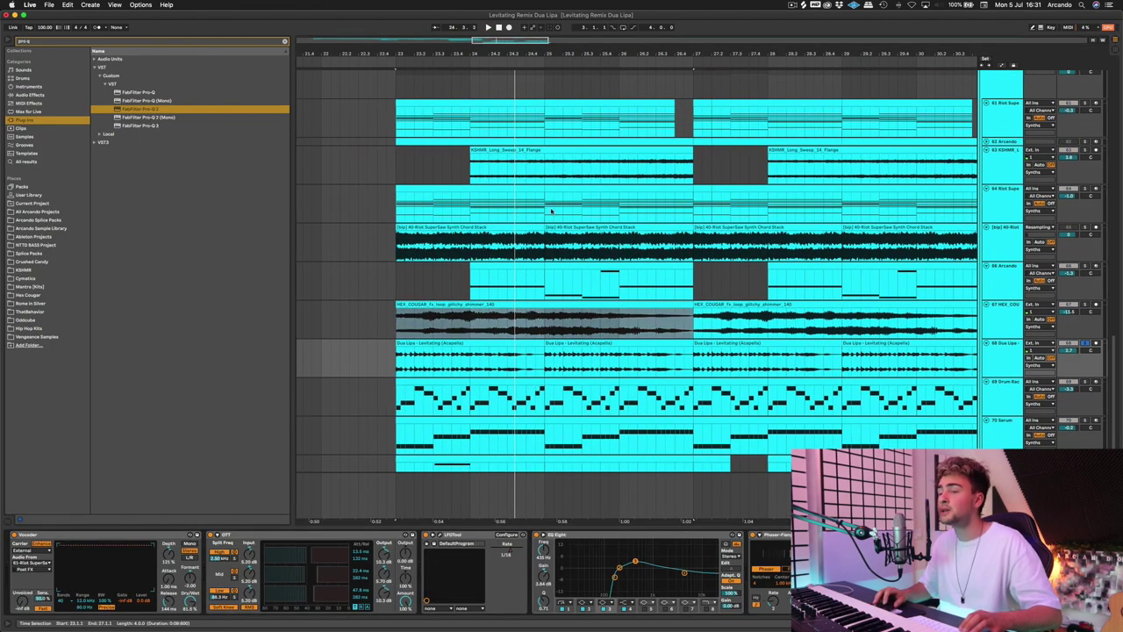
{"action": "left_click", "coordinate": [466, 343]}
{"action": "left_click", "coordinate": [382, 64]}
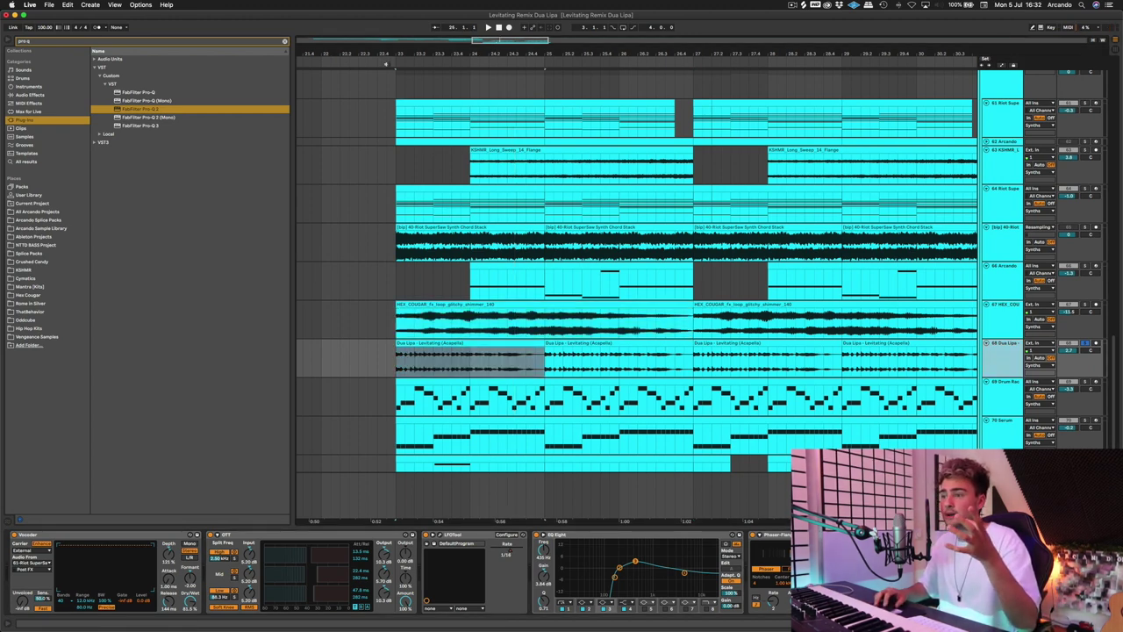
{"action": "key", "text": "space"}
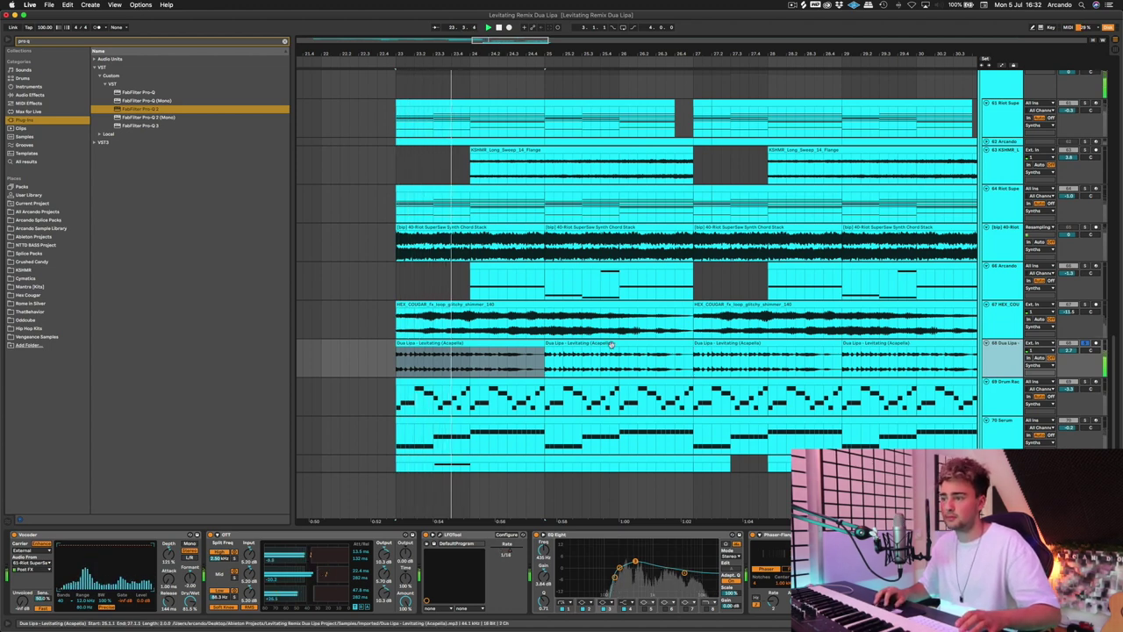
{"action": "left_click", "coordinate": [508, 343]}
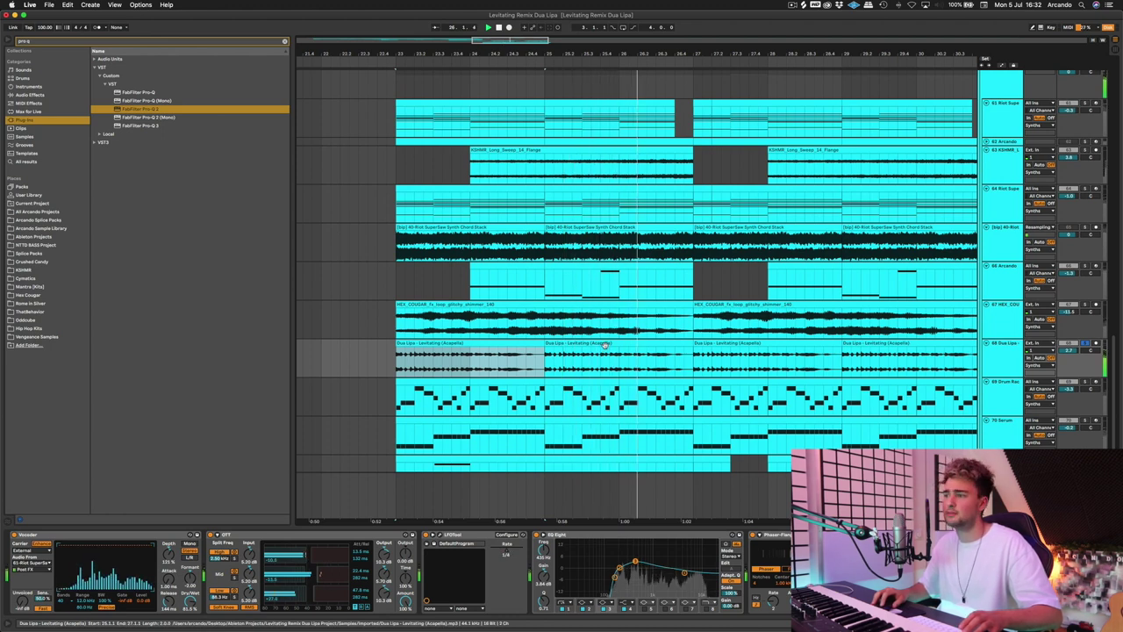
- Bypass every effect on the 68 Dua Lipa acapella track and play it dry from the start of the drop
{"action": "left_click", "coordinate": [167, 535]}
{"action": "key", "text": "space"}
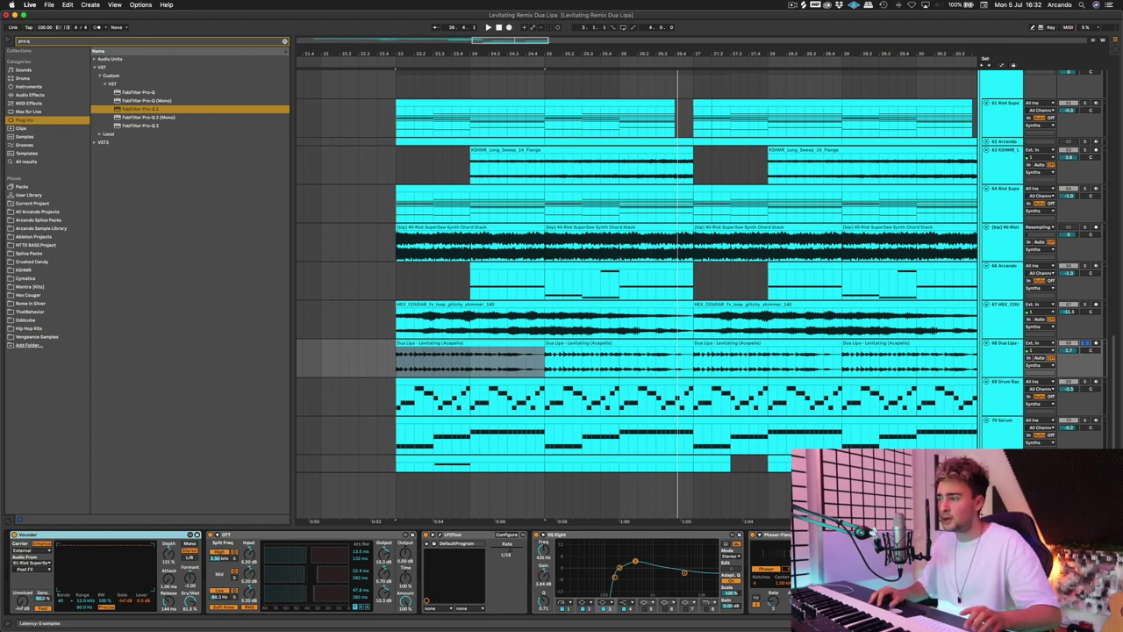
{"action": "key", "text": "super+a"}
{"action": "left_click", "coordinate": [14, 535]}
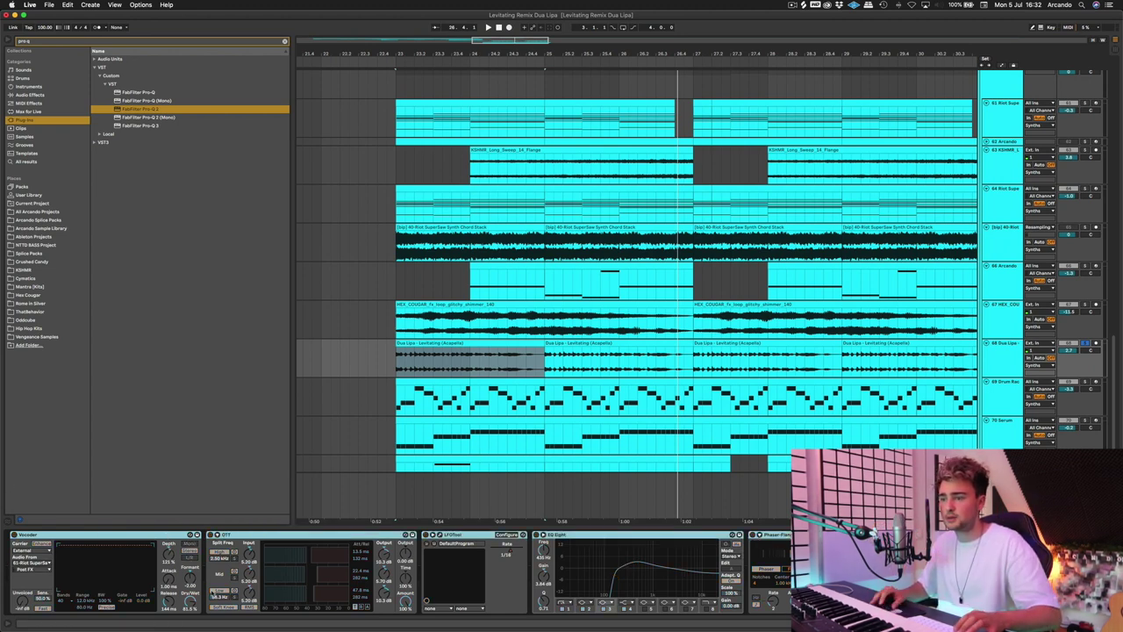
{"action": "left_click", "coordinate": [391, 67]}
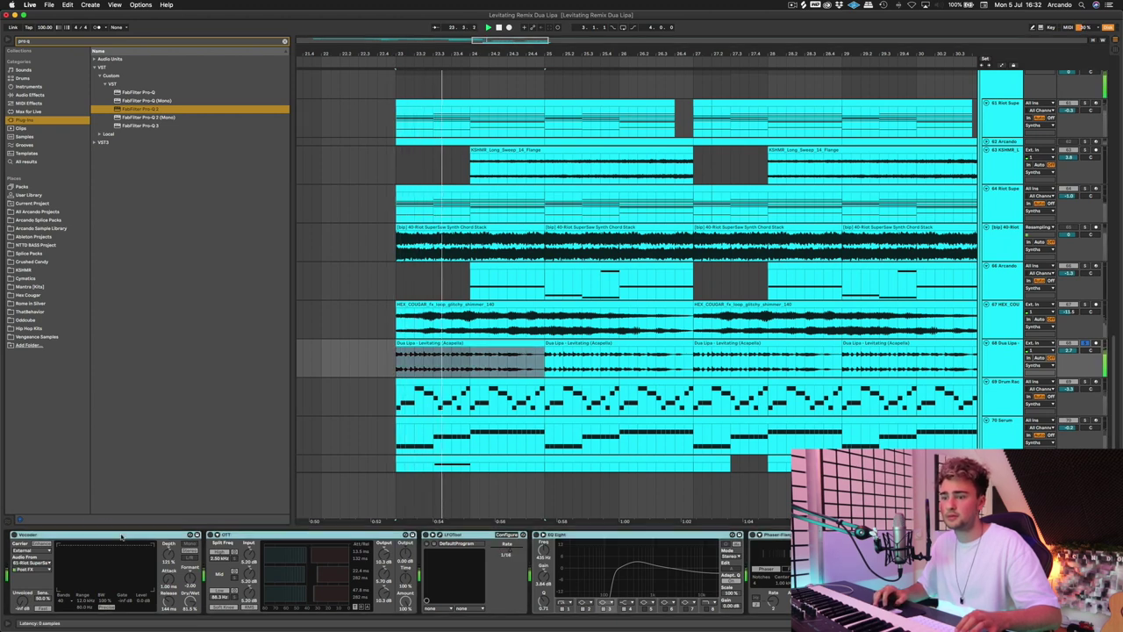
- Turn the acapella's Vocoder back on and keep its carrier External, taking audio from 61-Riot SuperSaw Synth Chord Stack
{"action": "left_click", "coordinate": [71, 537]}
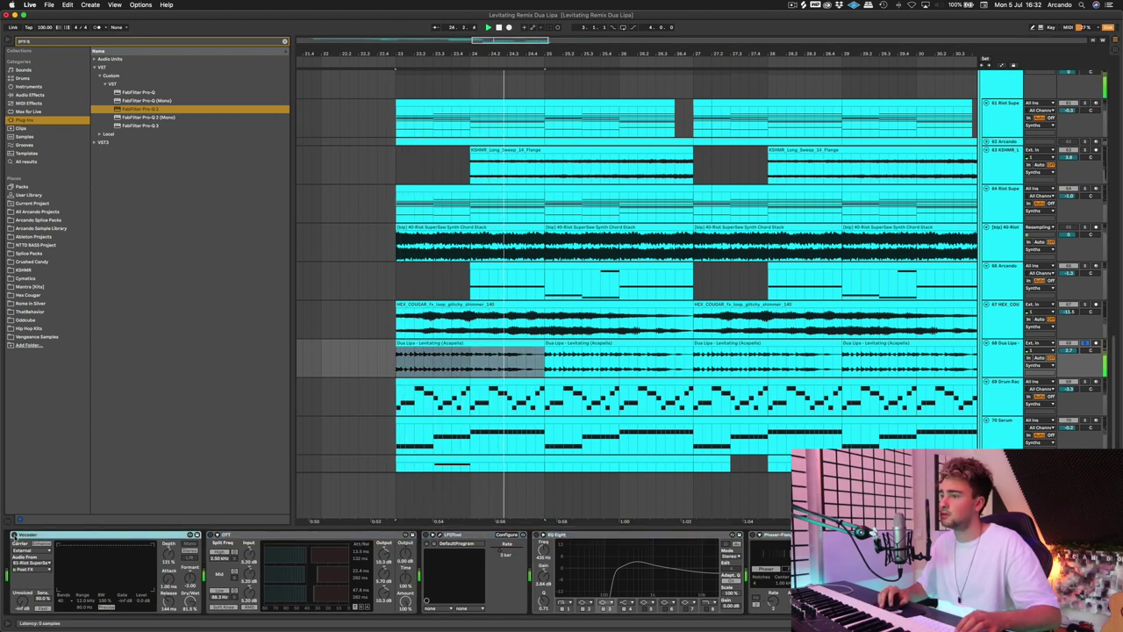
{"action": "left_click", "coordinate": [13, 534]}
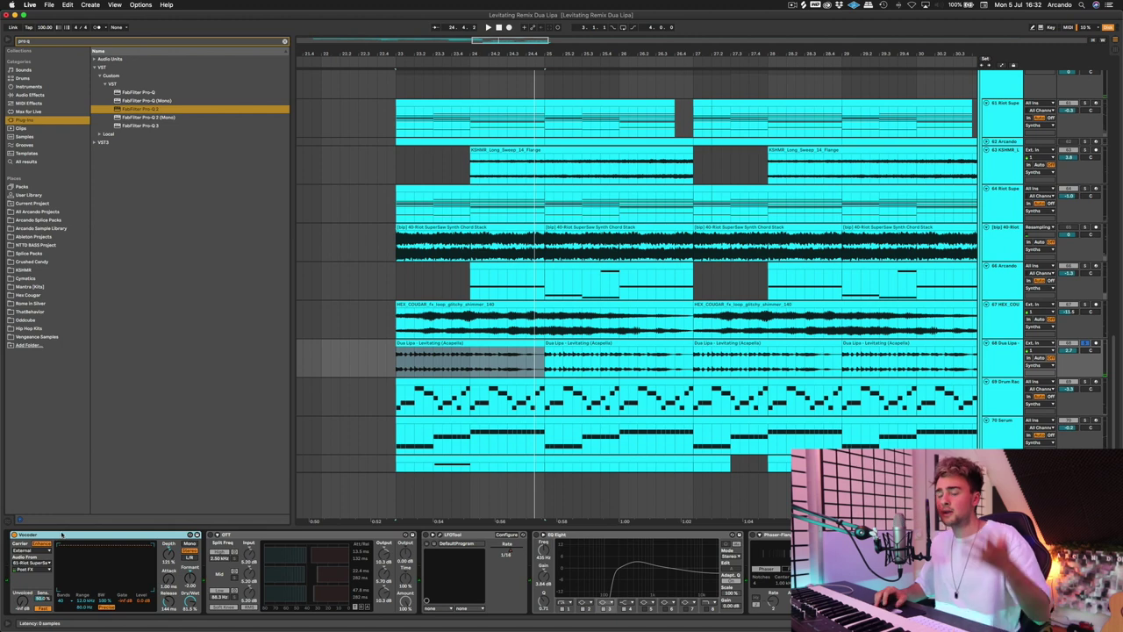
{"action": "left_click", "coordinate": [32, 551]}
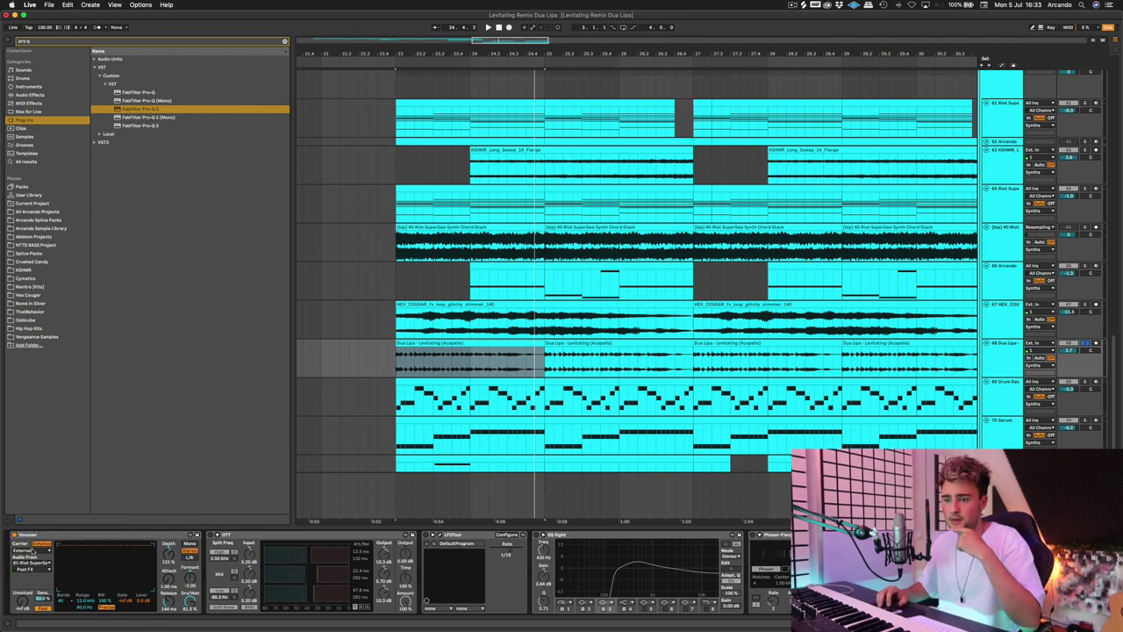
{"action": "left_click", "coordinate": [32, 550]}
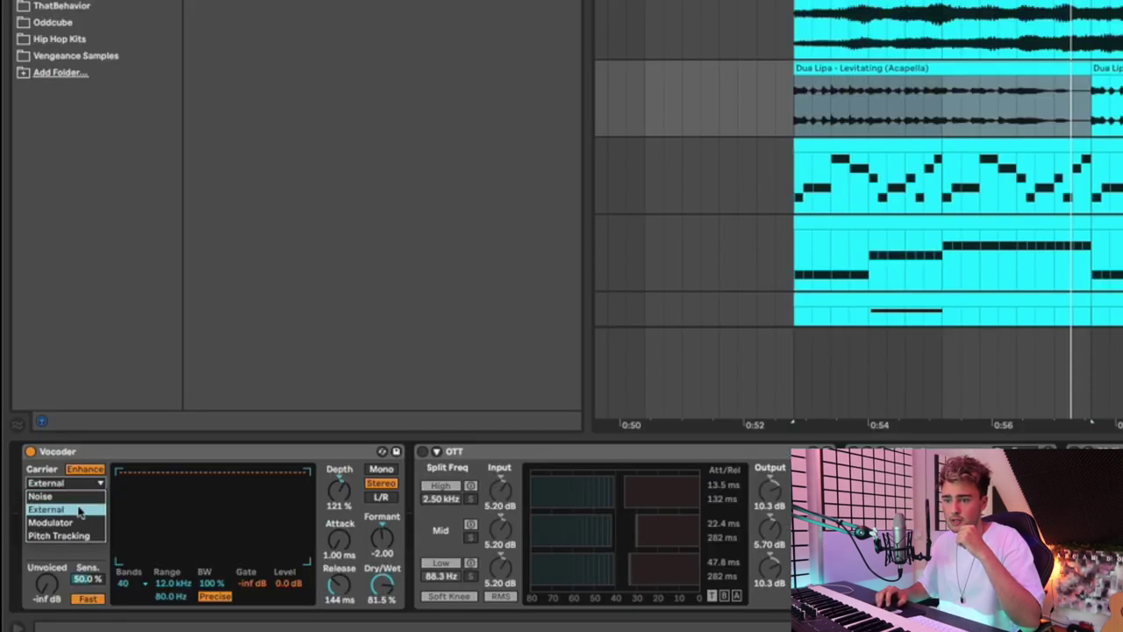
{"action": "left_click", "coordinate": [39, 558]}
{"action": "left_click", "coordinate": [87, 509]}
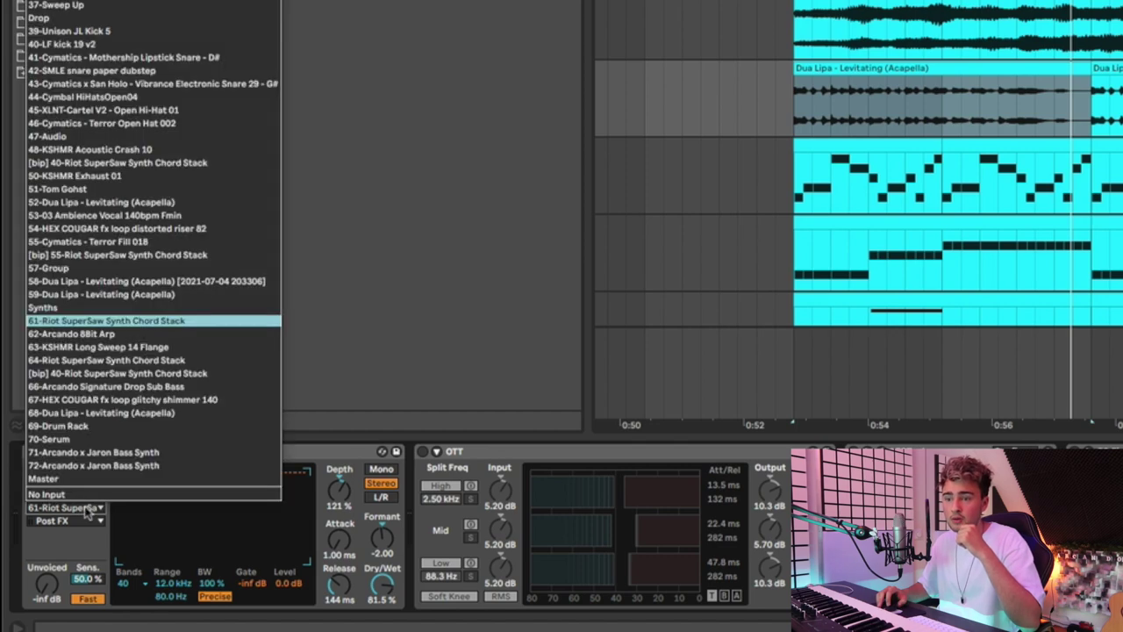
{"action": "left_click", "coordinate": [131, 322]}
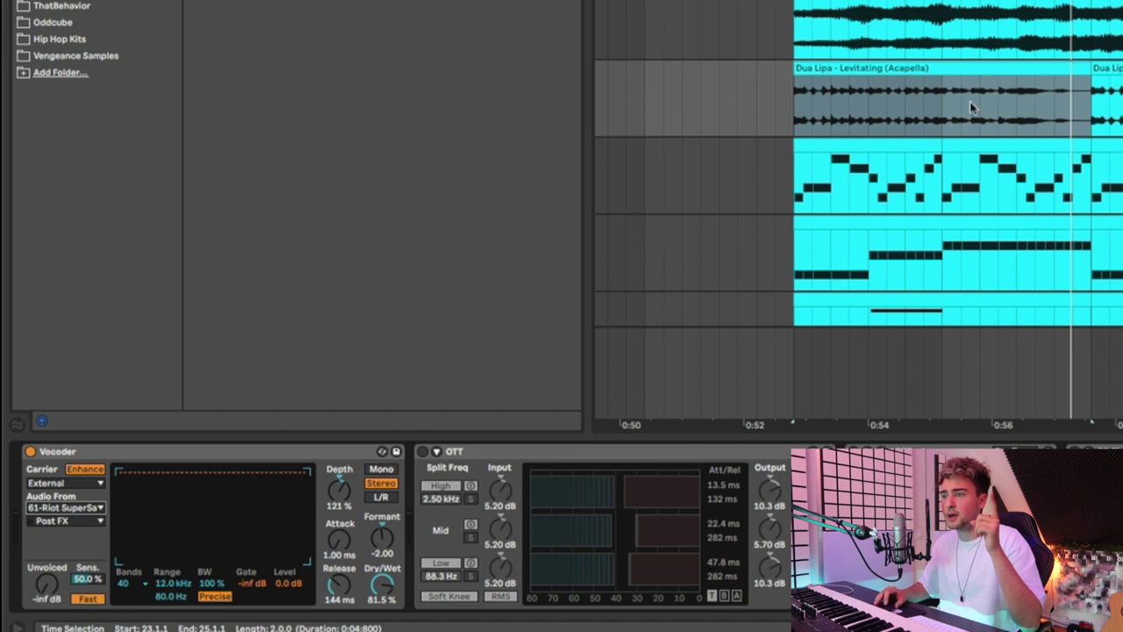
- Audition the acapella through the Vocoder alone and switch the track's remaining effects back on
{"action": "key", "text": "space"}
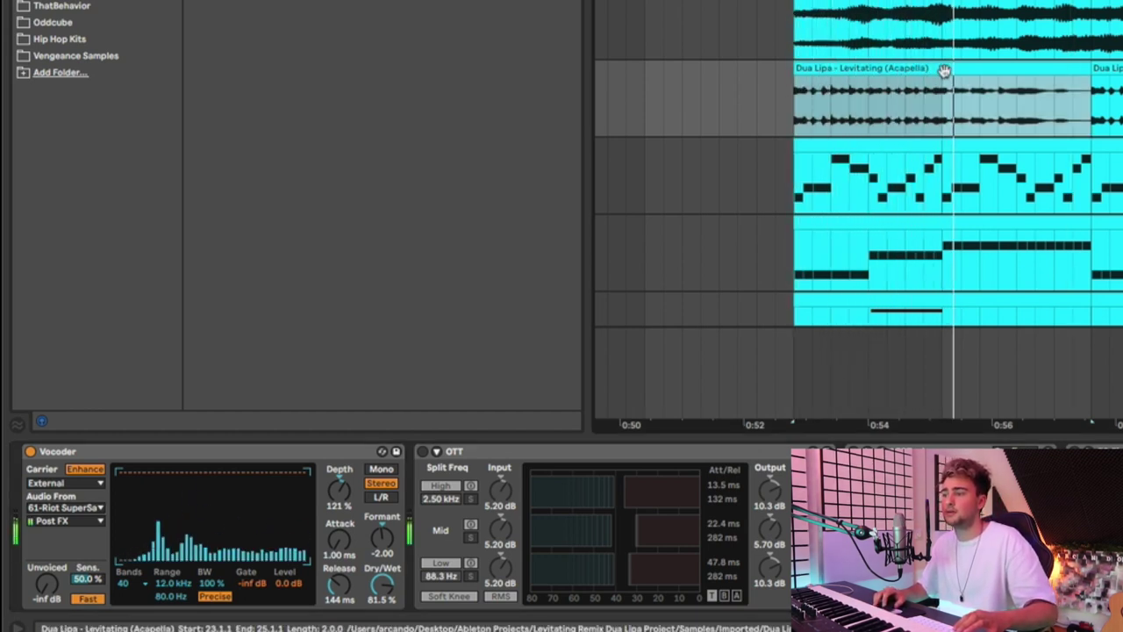
{"action": "key", "text": "space"}
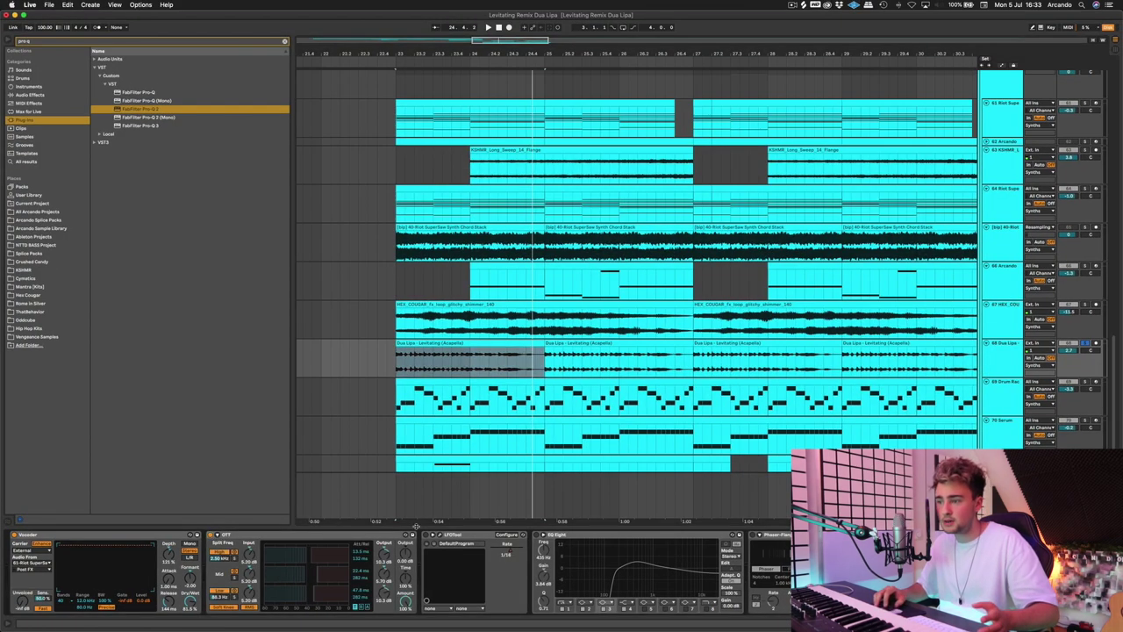
{"action": "left_click", "coordinate": [537, 535]}
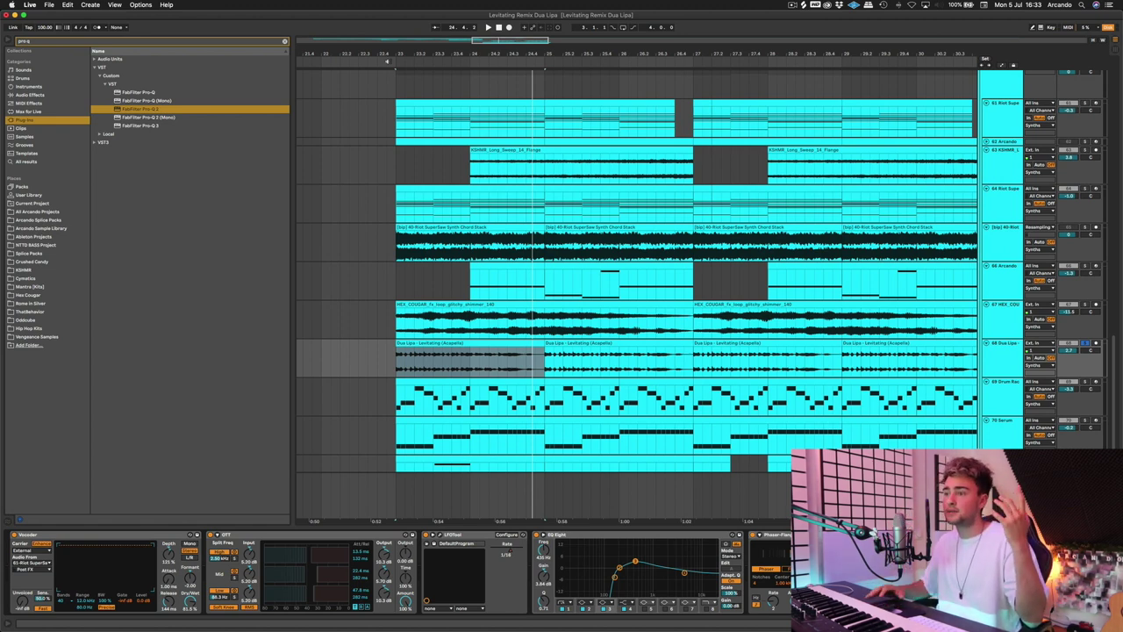
- Unsolo the acapella, solo the 69 Drum Rack track and play it from the start of the drop
{"action": "key", "text": "s"}
{"action": "scroll", "coordinate": [614, 290], "scroll_direction": "down", "scroll_amount": 2}
{"action": "scroll", "coordinate": [614, 290], "scroll_direction": "right", "scroll_amount": 1}
{"action": "left_click", "coordinate": [1005, 349]}
{"action": "scroll", "coordinate": [840, 313], "scroll_direction": "down", "scroll_amount": 1}
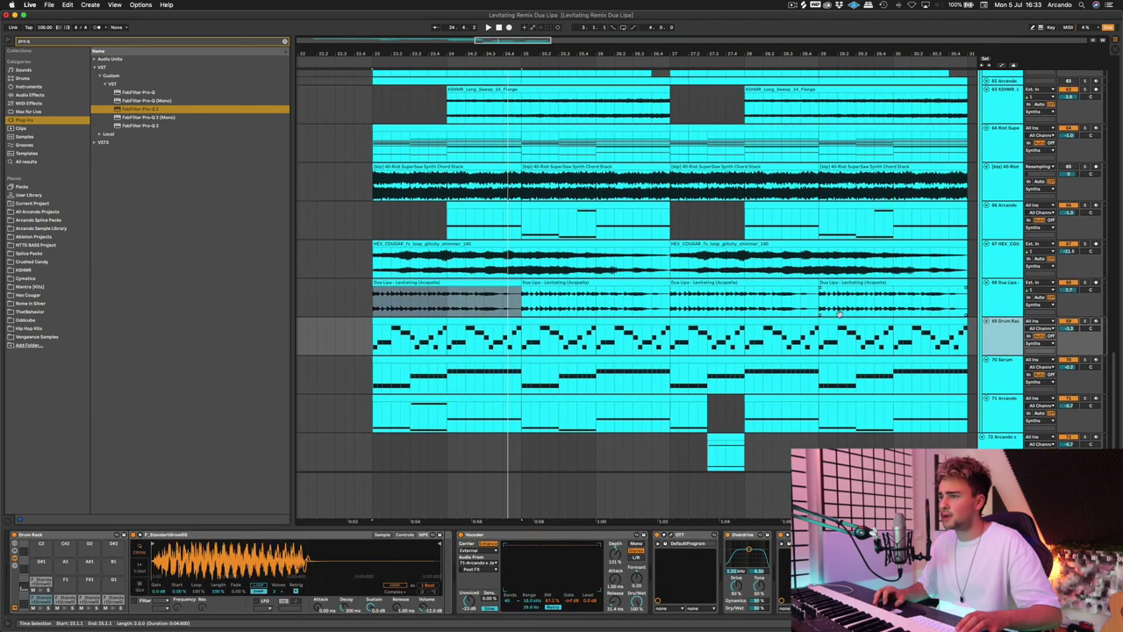
{"action": "scroll", "coordinate": [840, 313], "scroll_direction": "down", "scroll_amount": 1}
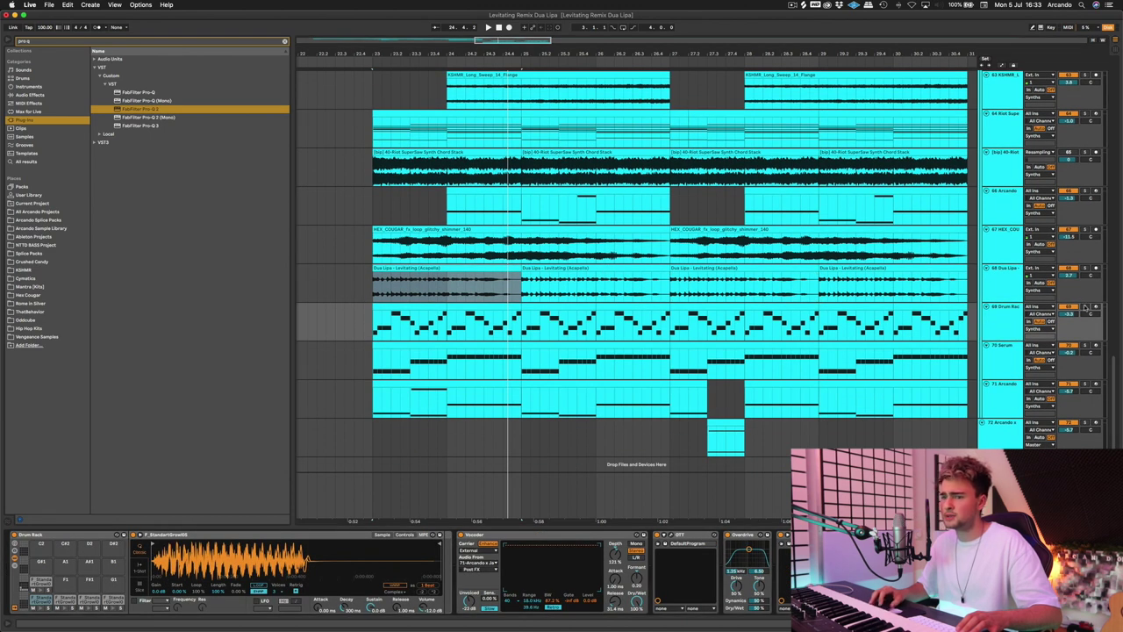
{"action": "key", "text": "space"}
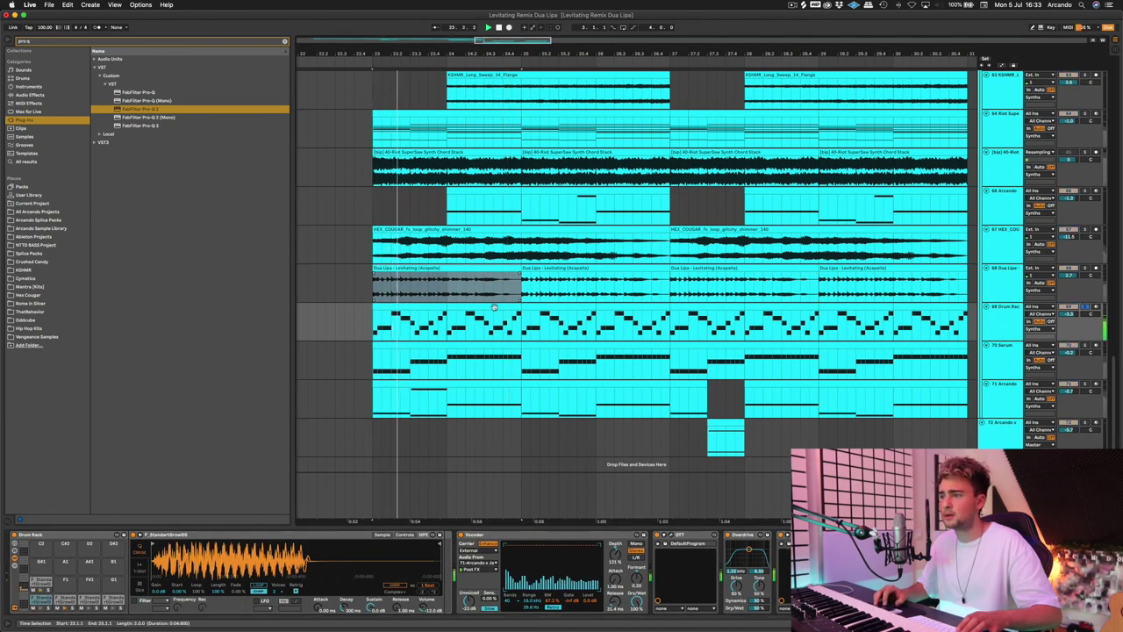
{"action": "left_click", "coordinate": [496, 308]}
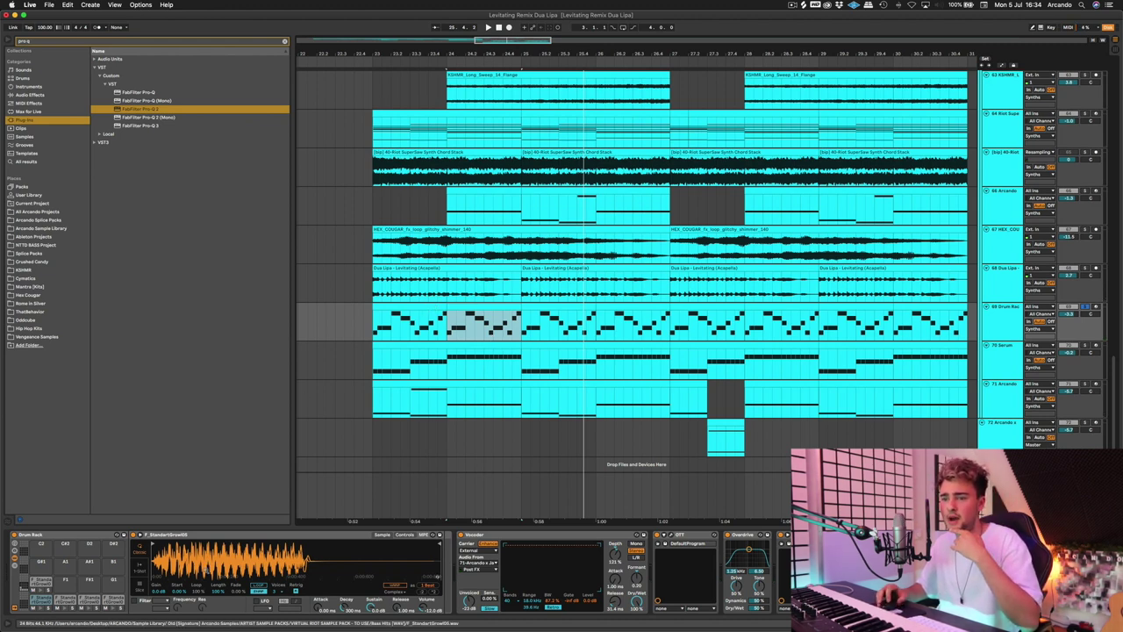
- Compare the Drum Rack track with its Vocoder, OTT and Overdrive effects bypassed, and check the OTT plug-in window
{"action": "left_click", "coordinate": [471, 535]}
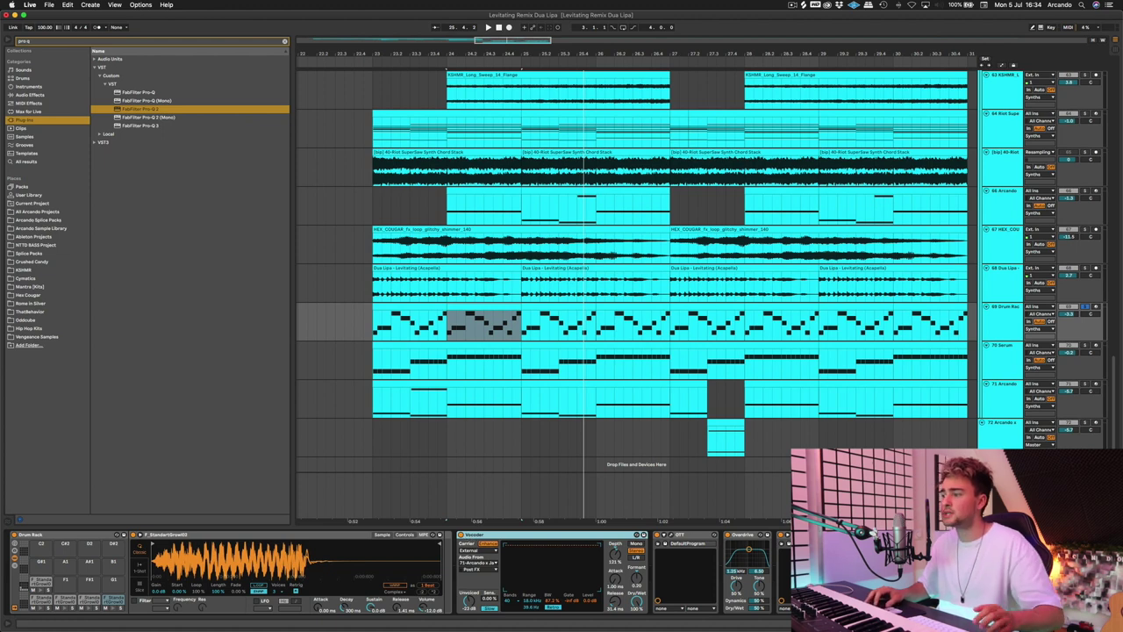
{"action": "left_click", "coordinate": [743, 535], "text": "shift"}
{"action": "left_click", "coordinate": [460, 535]}
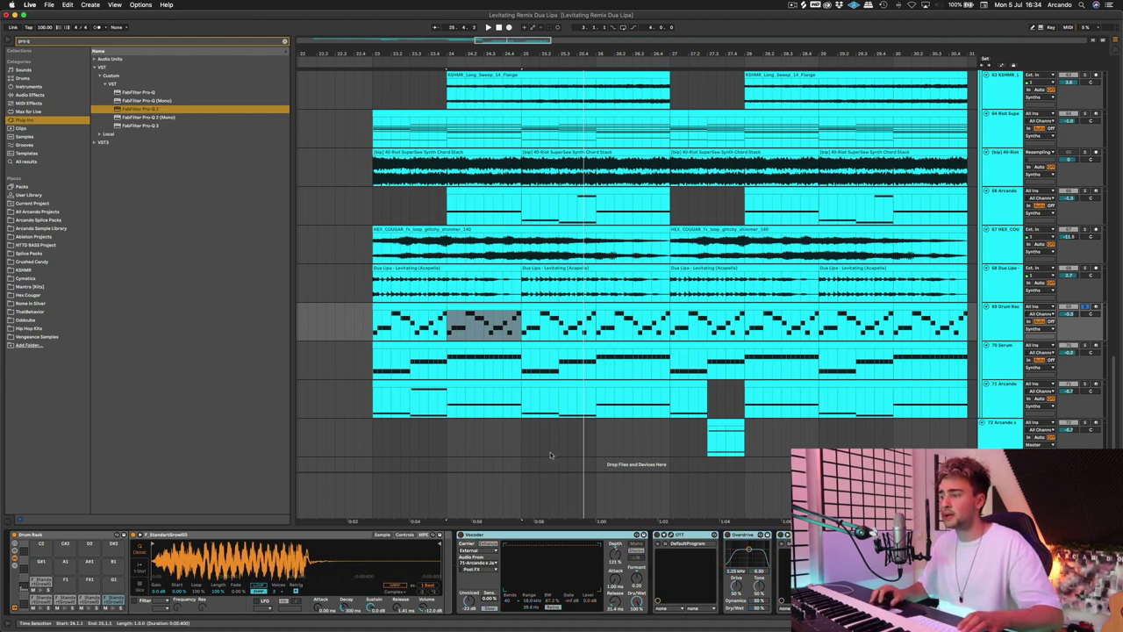
{"action": "left_click", "coordinate": [667, 534]}
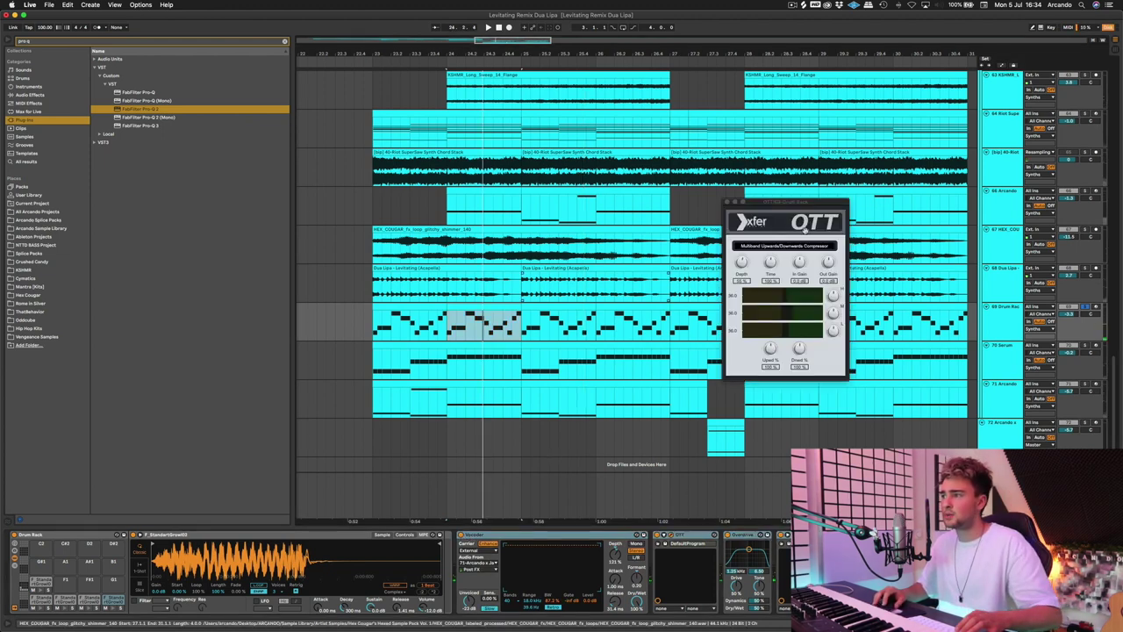
{"action": "left_click", "coordinate": [729, 203]}
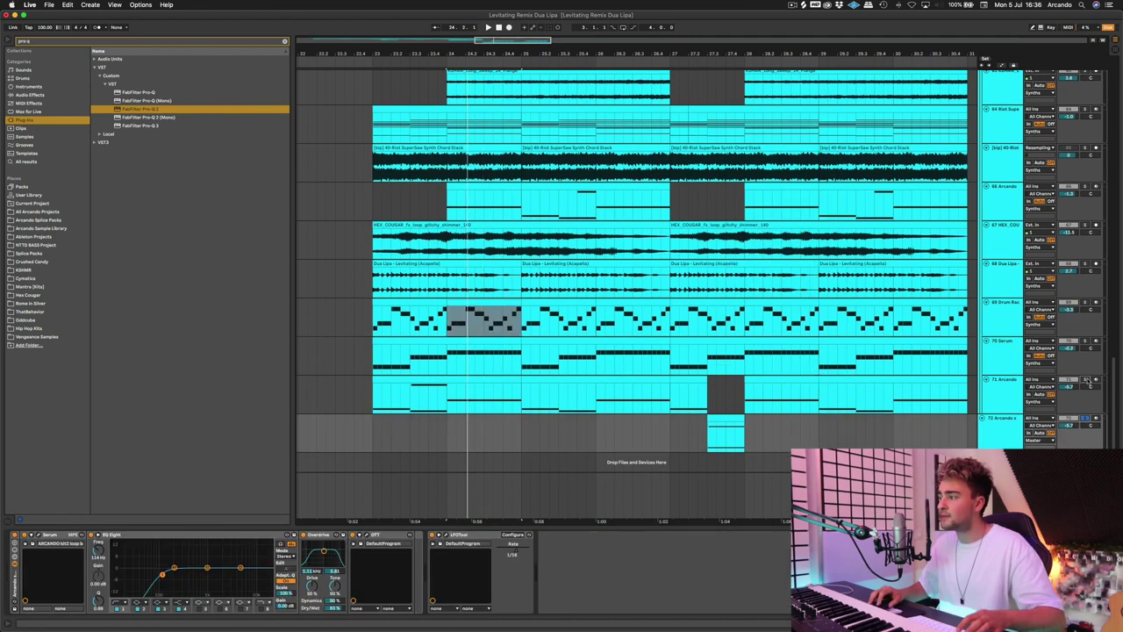
- Play the soloed Arcando x Jaron Bass Synth tracks from the drop and review track 71's Serum, EQ Eight, Overdrive, OTT and LFOTool chain
{"action": "left_click", "coordinate": [365, 61]}
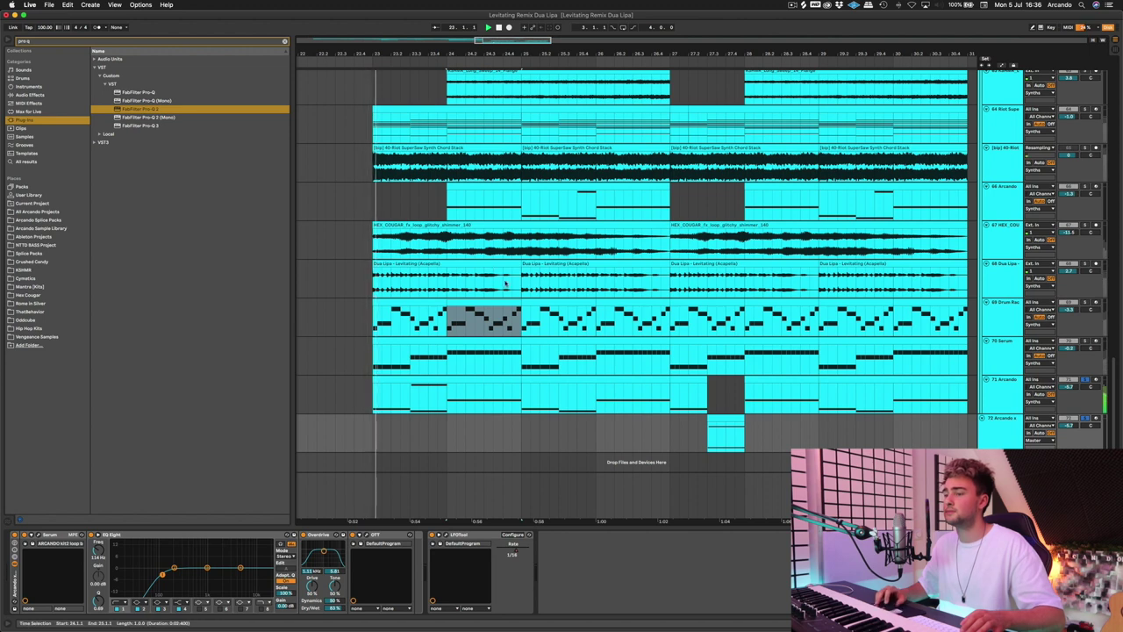
{"action": "left_click", "coordinate": [1004, 400]}
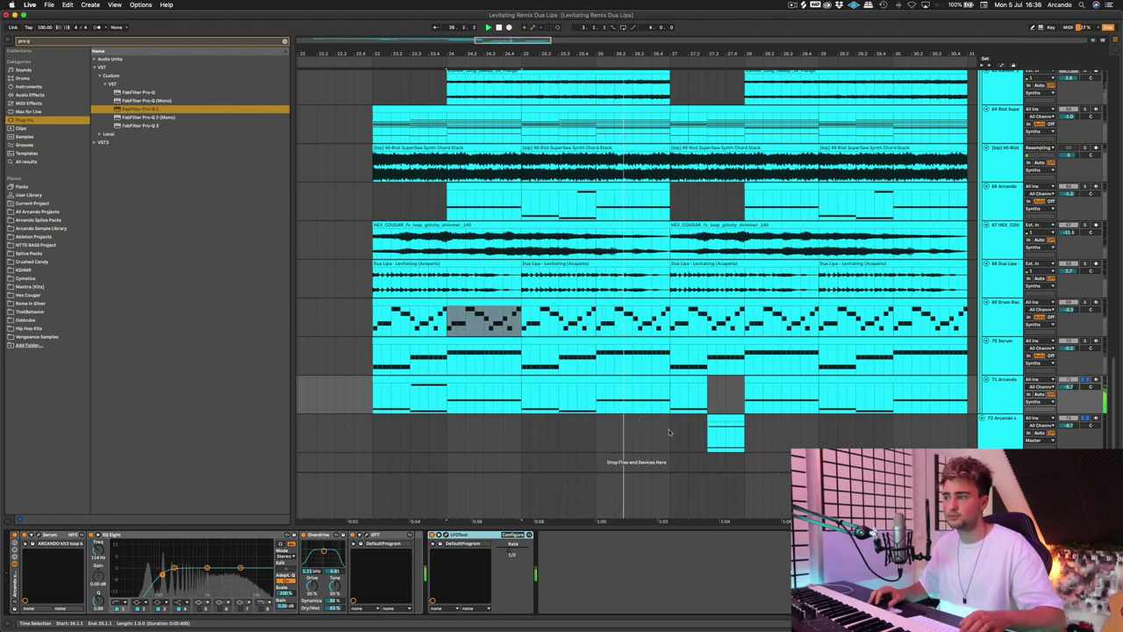
{"action": "key", "text": "space"}
{"action": "left_click", "coordinate": [40, 535]}
{"action": "key", "text": "super+alt+p"}
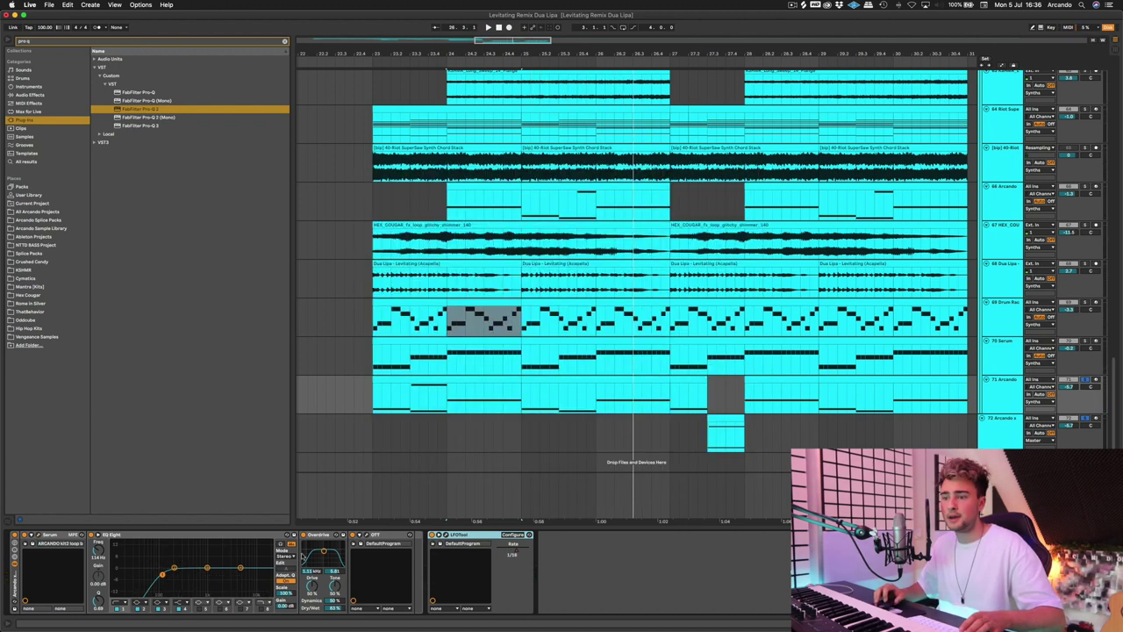
{"action": "left_click", "coordinate": [251, 548]}
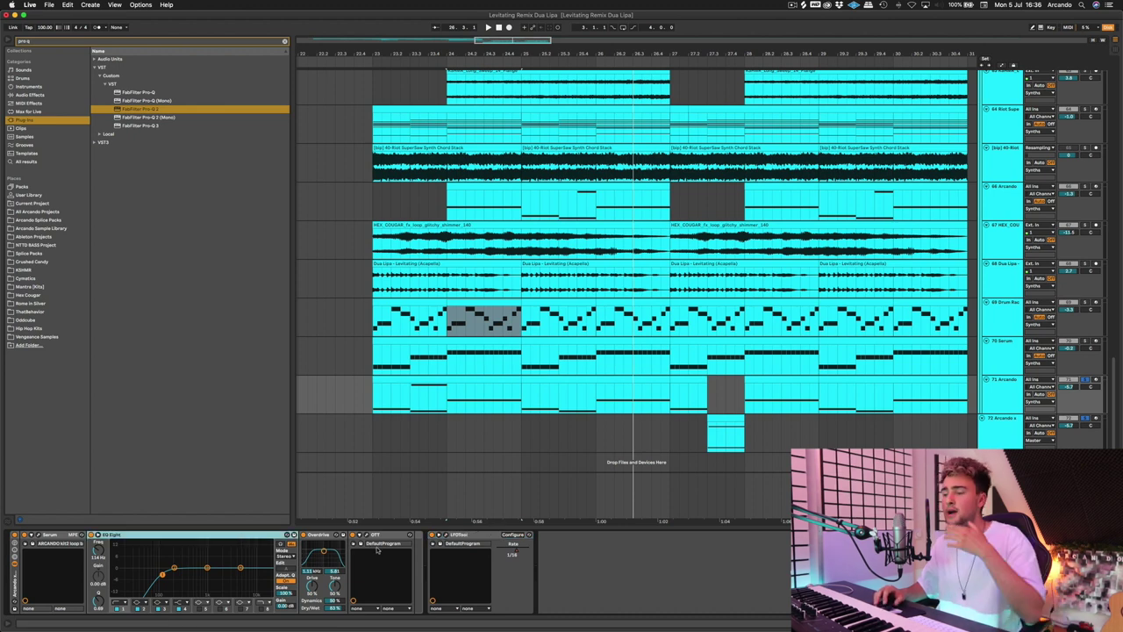
{"action": "left_click", "coordinate": [499, 532]}
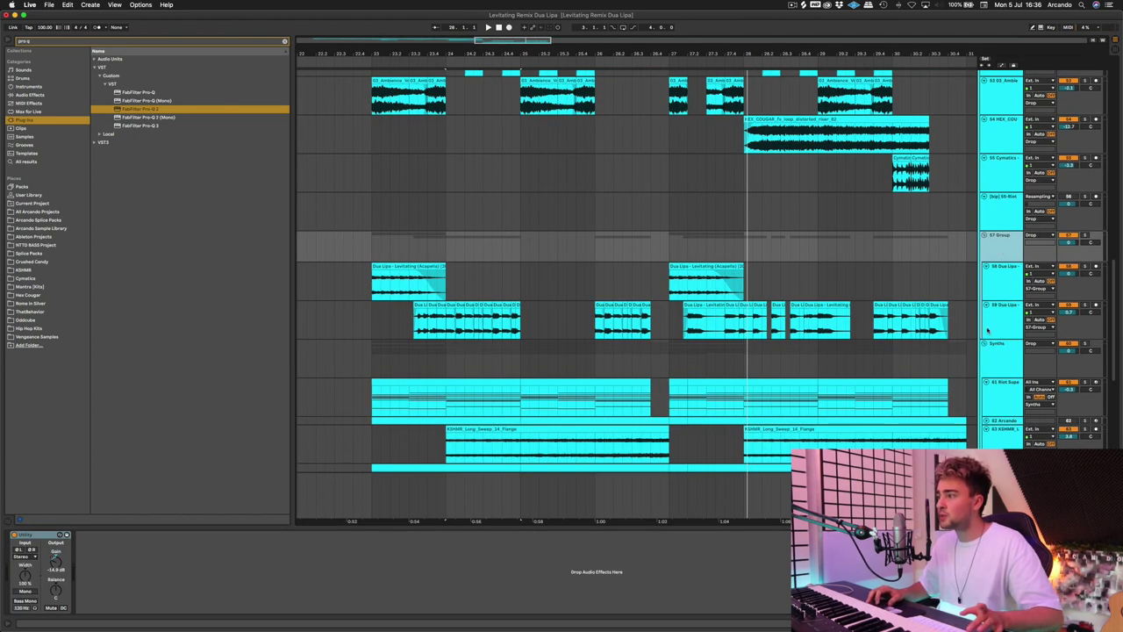
- Audition the Synths group in solo and review its Utility, Auto Filter, Auto Pan and Redux effects chain
{"action": "left_click", "coordinate": [1008, 350]}
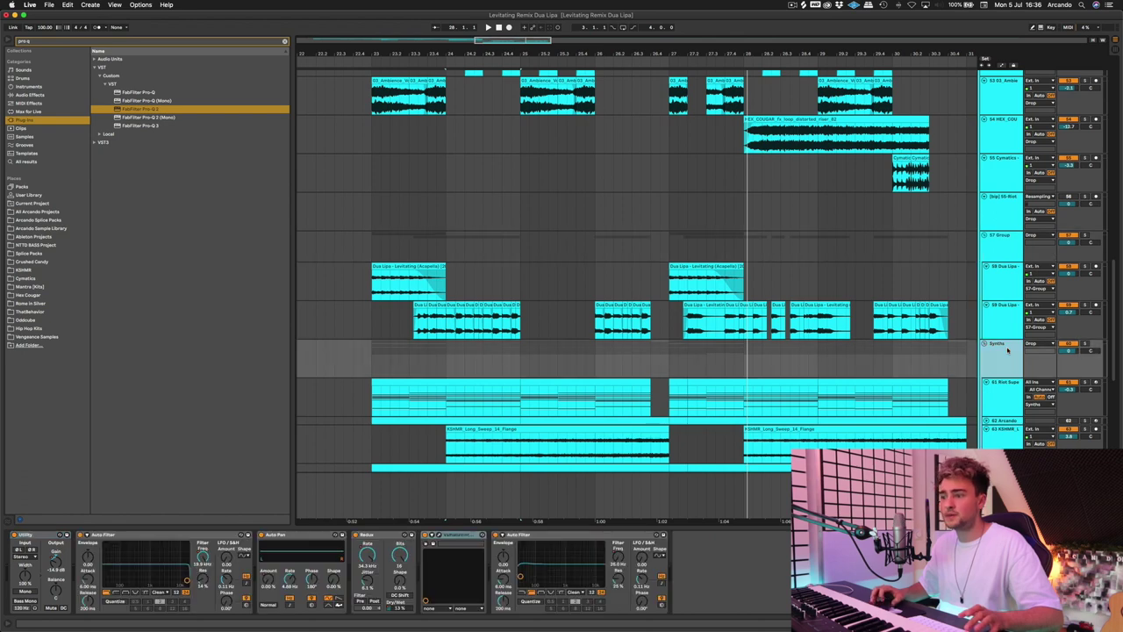
{"action": "scroll", "coordinate": [974, 342], "scroll_direction": "down", "scroll_amount": 2}
{"action": "scroll", "coordinate": [957, 335], "scroll_direction": "right", "scroll_amount": 1}
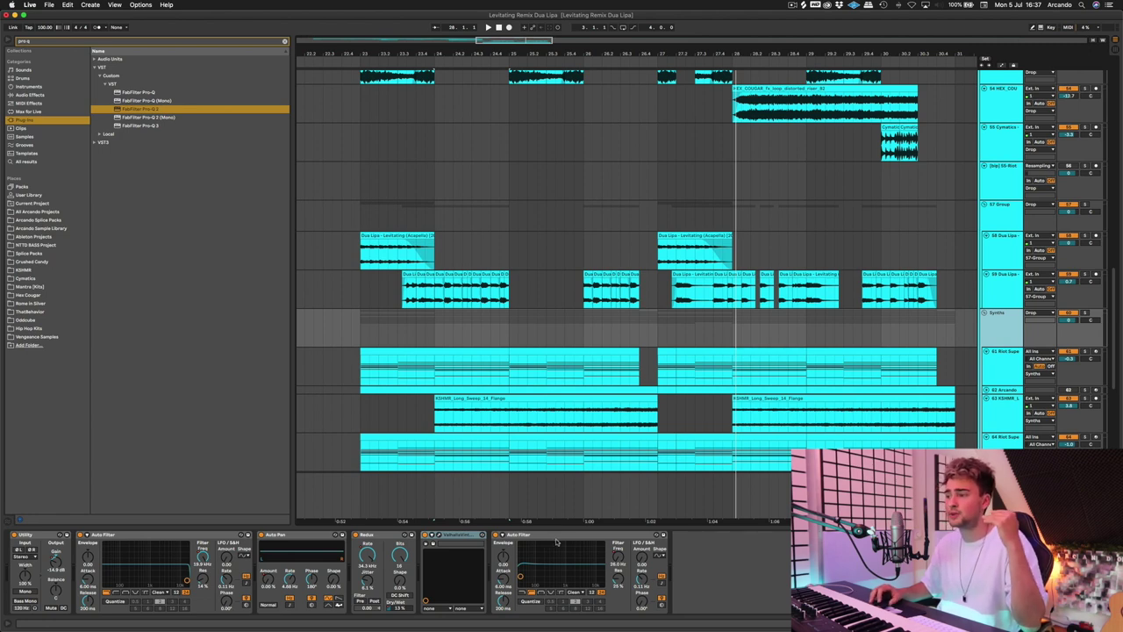
{"action": "scroll", "coordinate": [732, 338], "scroll_direction": "down", "scroll_amount": 3}
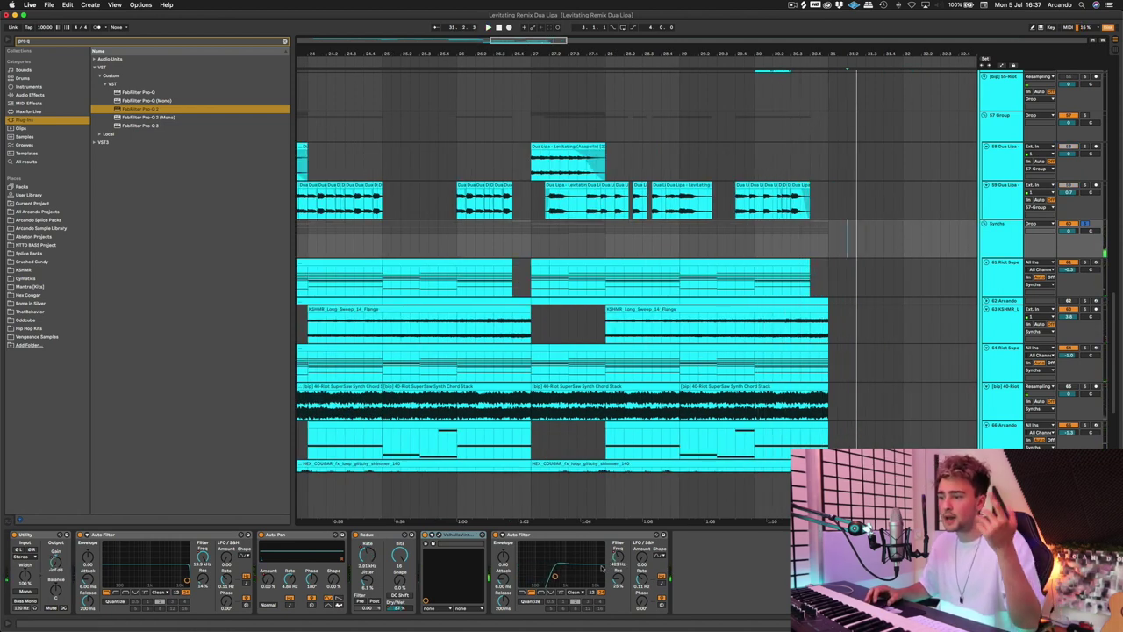
{"action": "scroll", "coordinate": [767, 347], "scroll_direction": "left", "scroll_amount": 5}
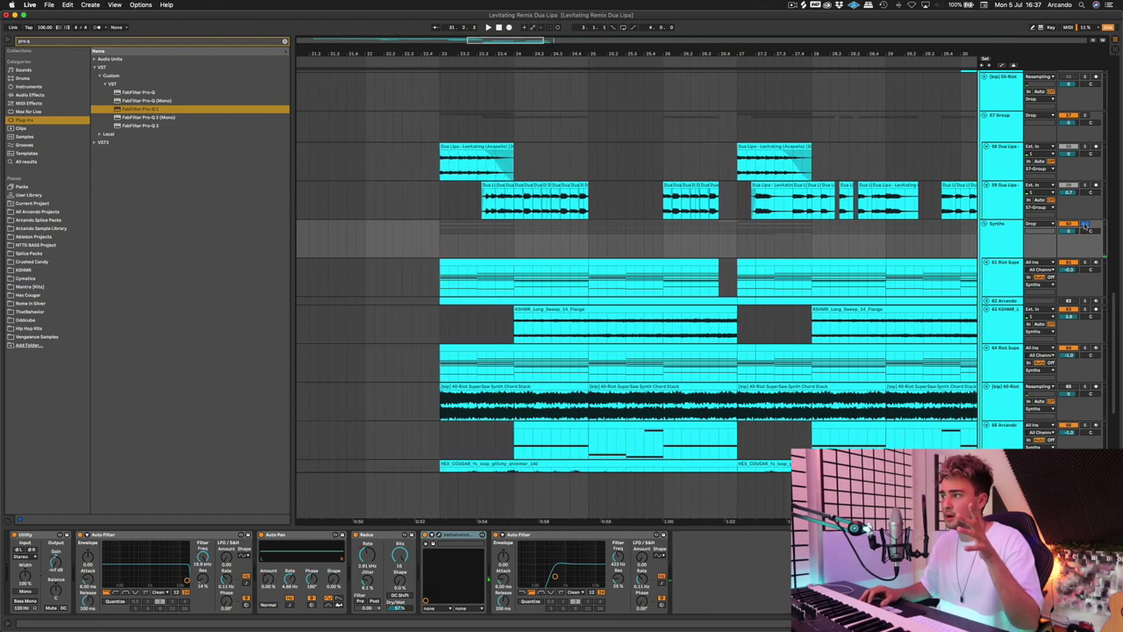
- Fold the Drop group and the two Dua Lipa acapella tracks above the Break group
{"action": "scroll", "coordinate": [783, 220], "scroll_direction": "right", "scroll_amount": 2}
{"action": "scroll", "coordinate": [797, 220], "scroll_direction": "up", "scroll_amount": 10}
{"action": "key", "text": "minus"}
{"action": "left_click", "coordinate": [861, 218]}
{"action": "scroll", "coordinate": [862, 219], "scroll_direction": "down", "scroll_amount": 3}
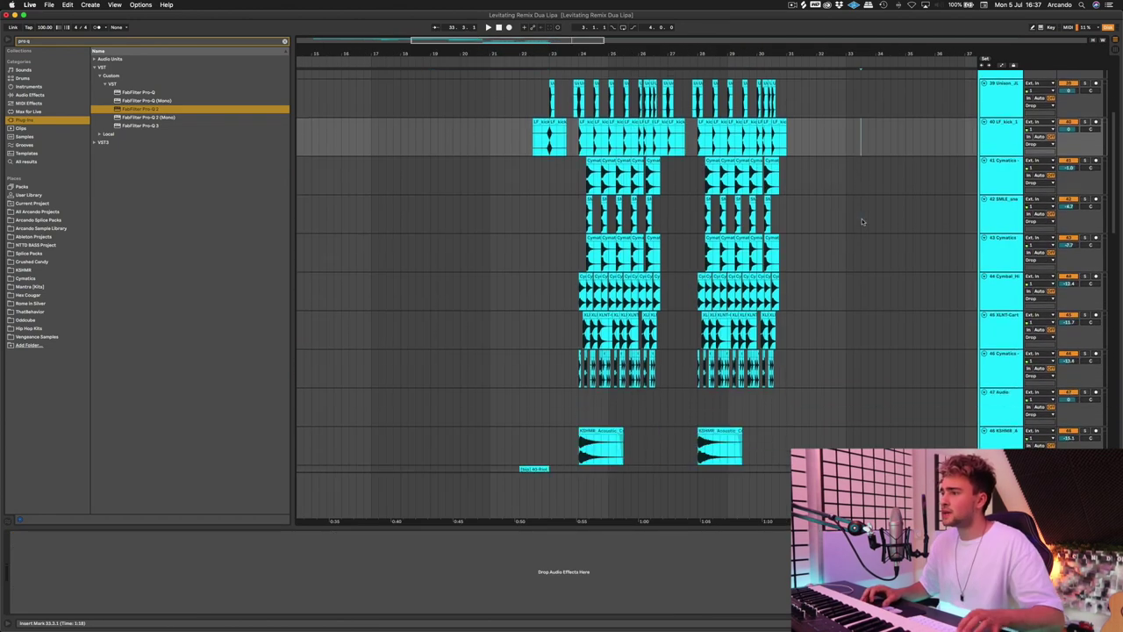
{"action": "scroll", "coordinate": [864, 270], "scroll_direction": "up", "scroll_amount": 10}
{"action": "scroll", "coordinate": [863, 271], "scroll_direction": "left", "scroll_amount": 1}
{"action": "left_click", "coordinate": [983, 206]}
{"action": "left_click", "coordinate": [863, 282]}
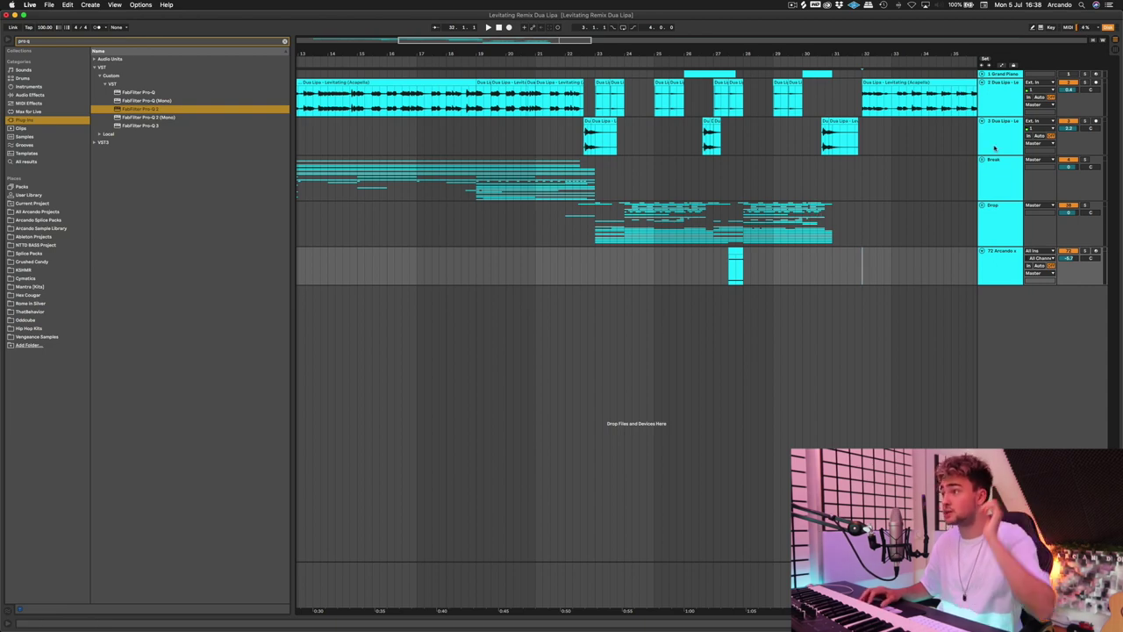
{"action": "left_click", "coordinate": [983, 81]}
{"action": "left_click", "coordinate": [982, 90]}
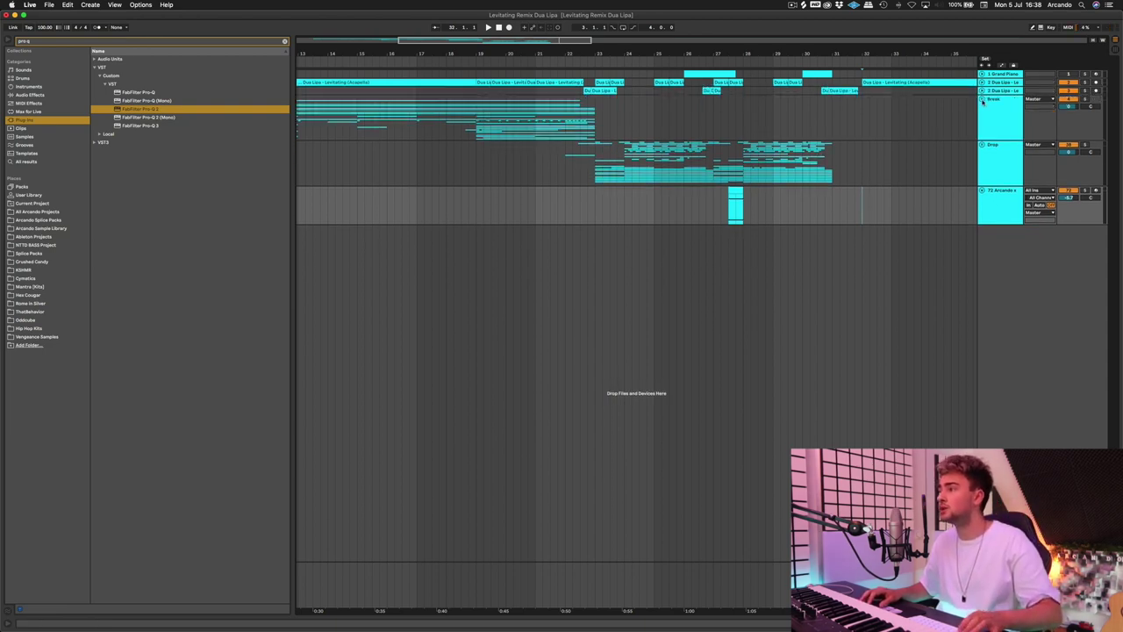
- Unfold the Break group and play the whole remix from its beginning, following the tracks down into the Drop group
{"action": "scroll", "coordinate": [707, 129], "scroll_direction": "up", "scroll_amount": 10}
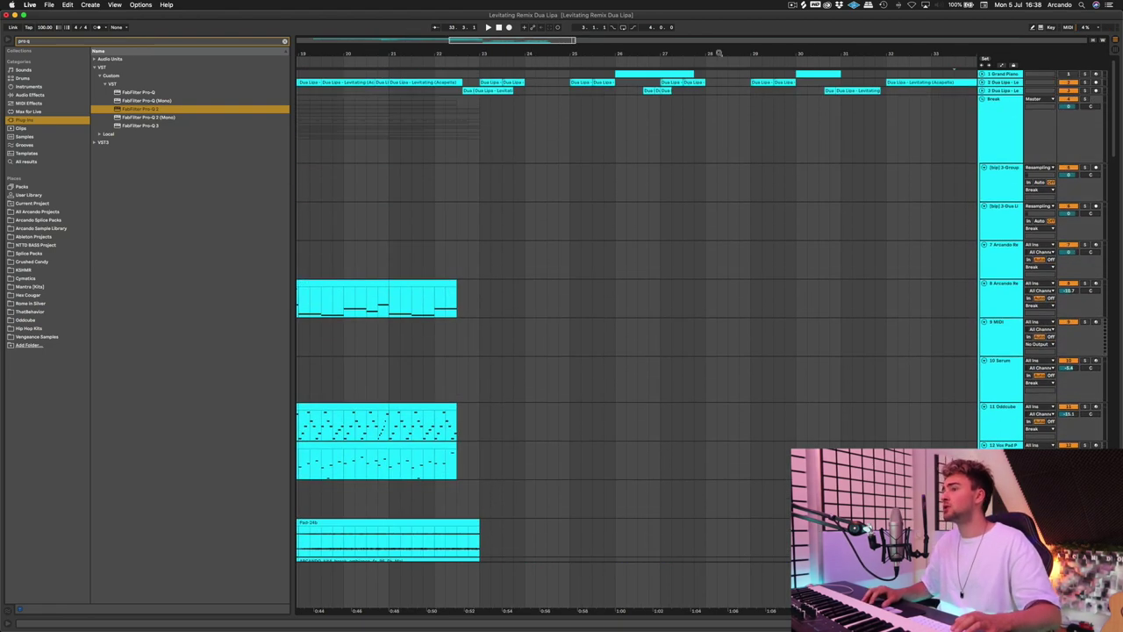
{"action": "left_click_drag", "start_coordinate": [719, 54], "coordinate": [720, 26]}
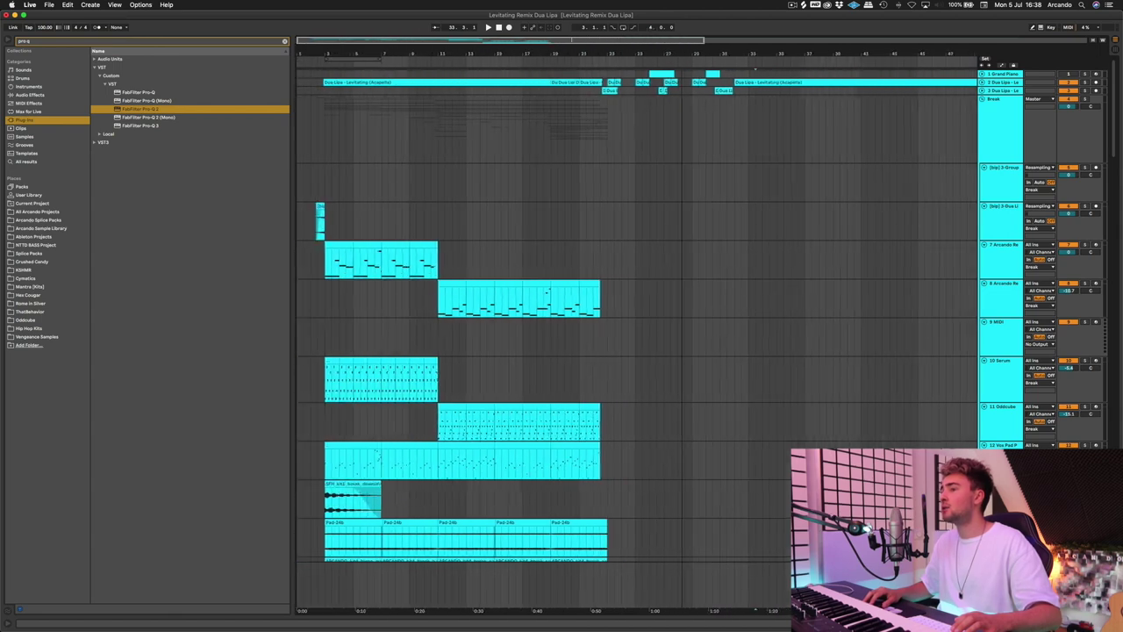
{"action": "left_click_drag", "start_coordinate": [658, 54], "coordinate": [657, 44]}
{"action": "left_click_drag", "start_coordinate": [387, 51], "coordinate": [388, 61]}
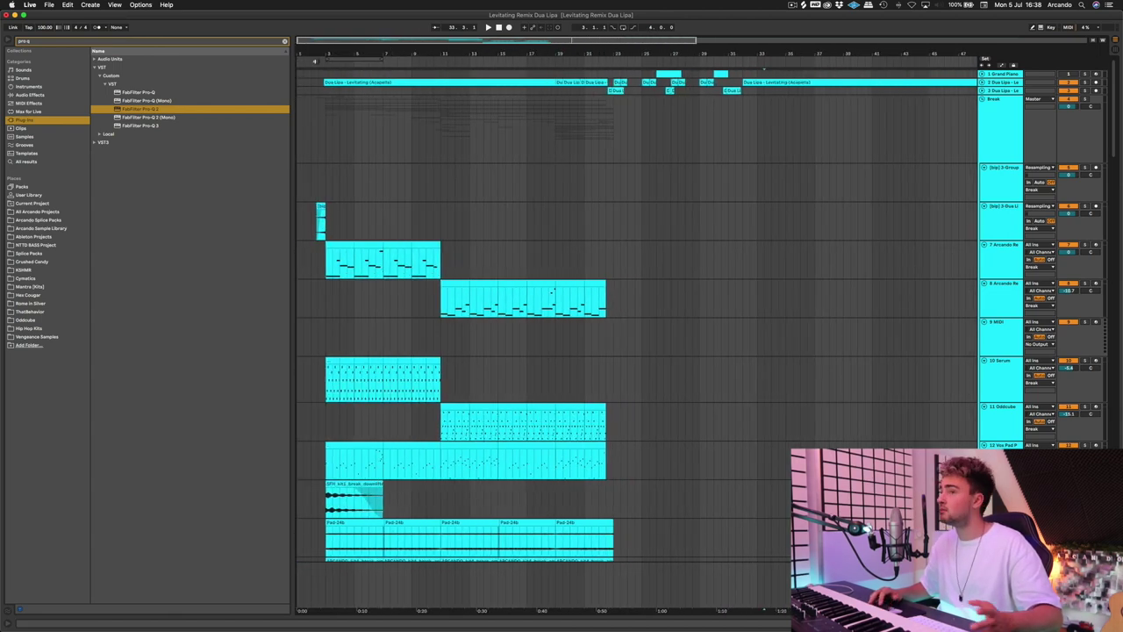
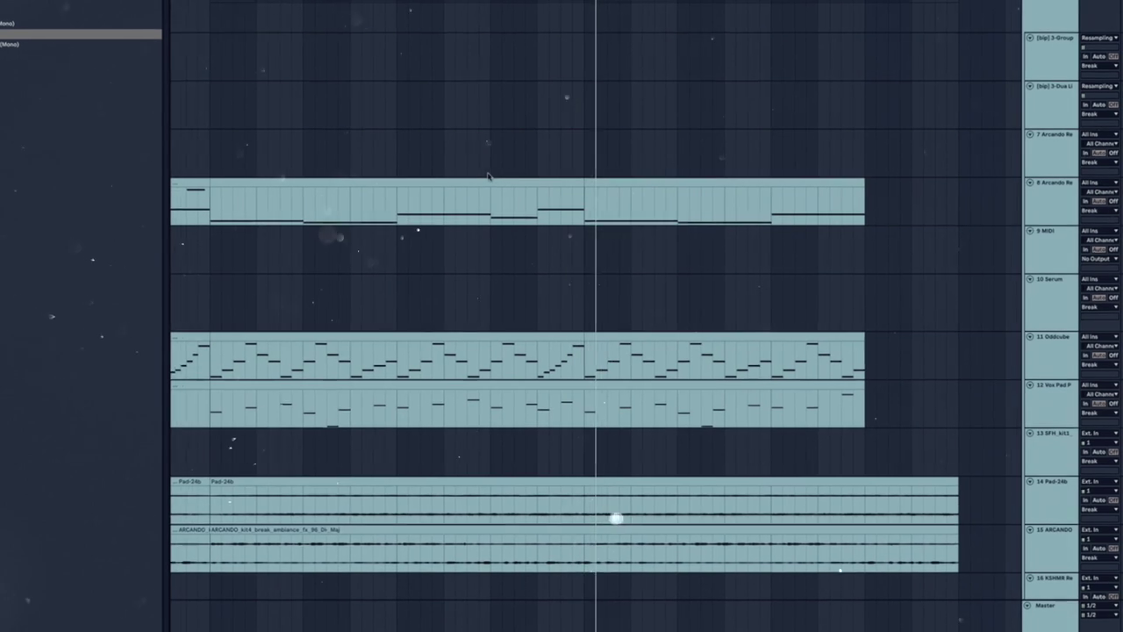
{"action": "scroll", "coordinate": [488, 176], "scroll_direction": "down", "scroll_amount": 4}
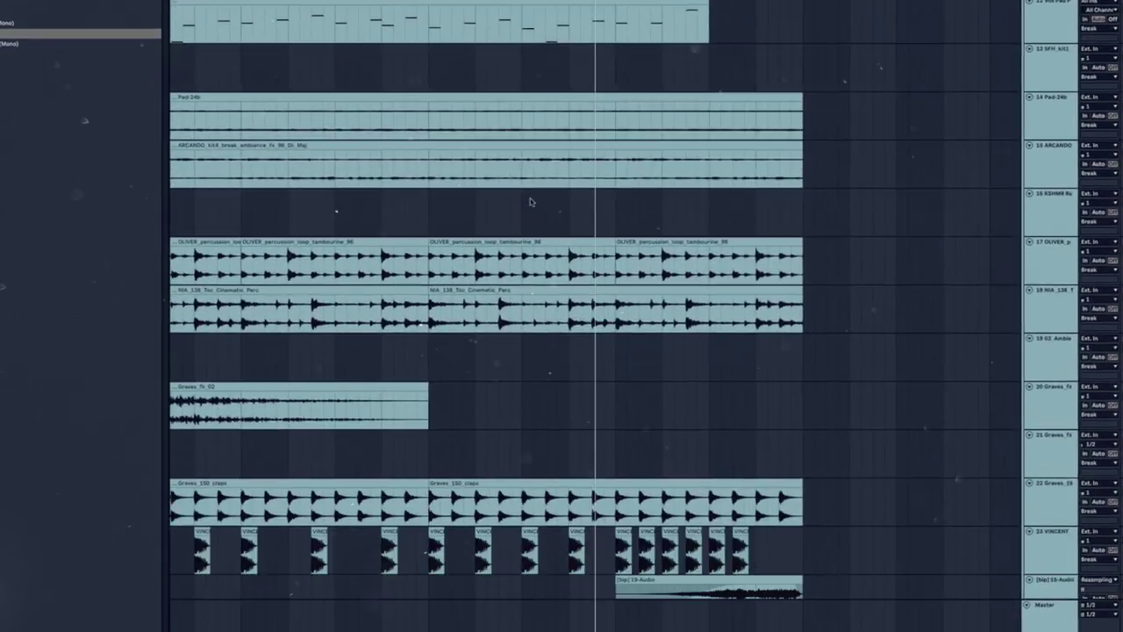
{"action": "scroll", "coordinate": [532, 206], "scroll_direction": "down", "scroll_amount": 15}
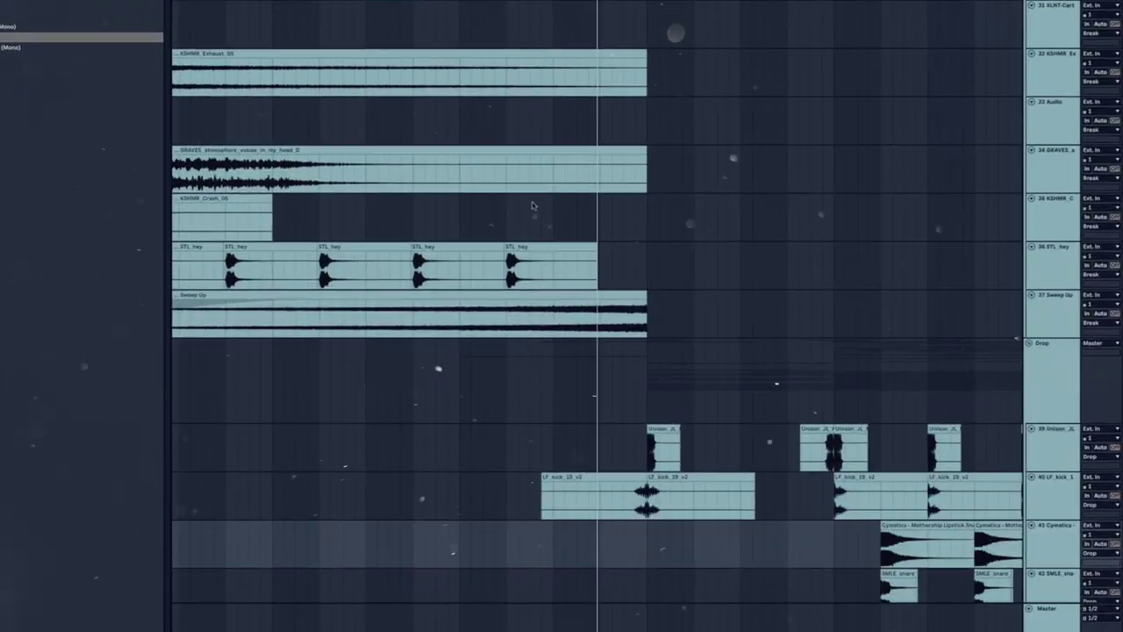